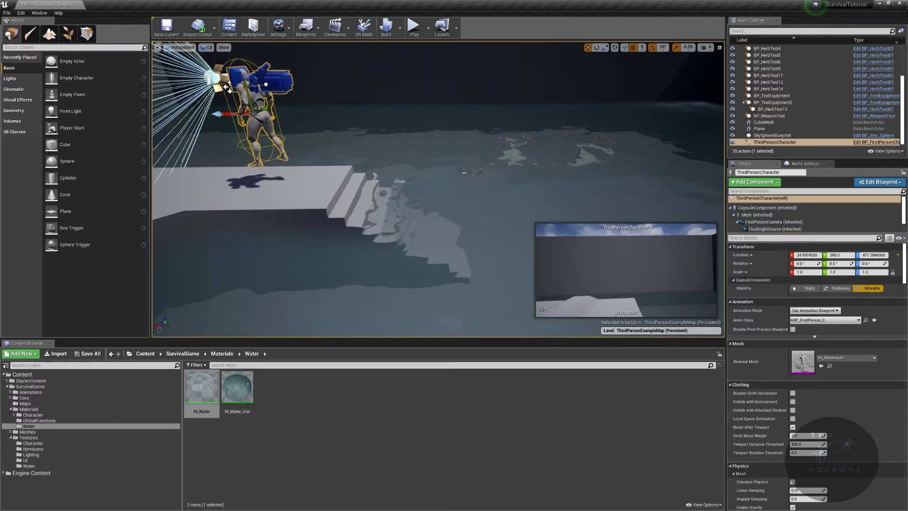
Snap the ThirdPersonCharacter down onto the white platform and move it along X to about 260.
key(End)
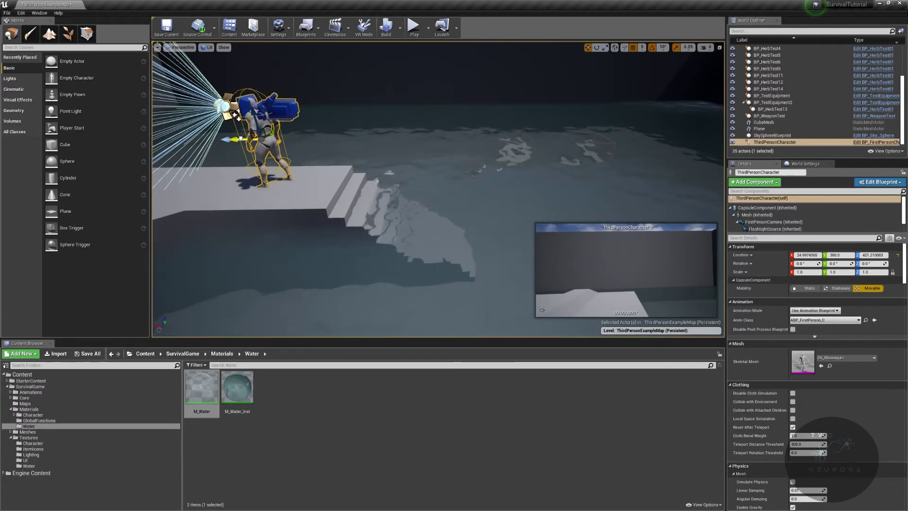
drag(251, 136, 156, 136)
right_drag(163, 142, 48, 140)
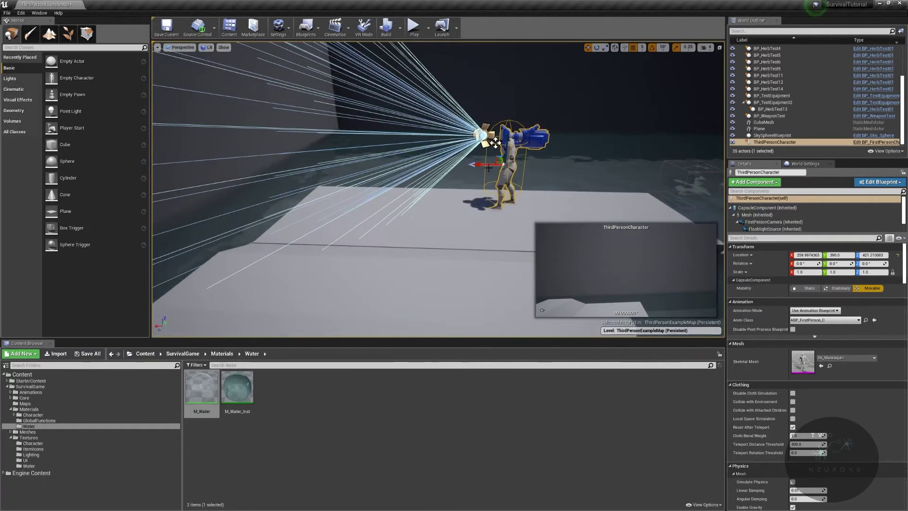
mouse_move(481, 164)
mouse_down()
mouse_move(370, 163)
mouse_move(412, 175)
mouse_move(481, 173)
mouse_up()
Switch to the Rotate tool and select the water plane in the level.
key(e)
right_drag(481, 173, 686, 162)
click(481, 189)
right_drag(481, 189, 180, 159)
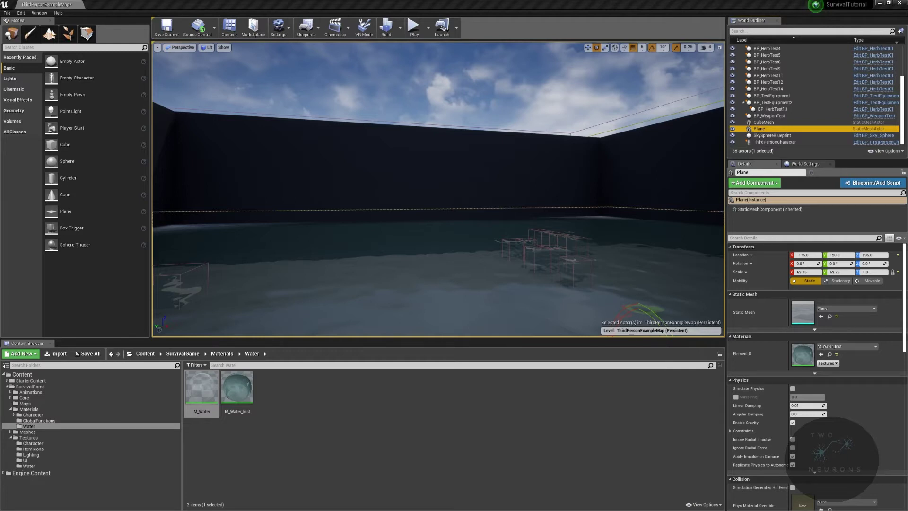
Create a Material Function named MF_GerstnerWave in the Materials/Water folder.
right_click(535, 405)
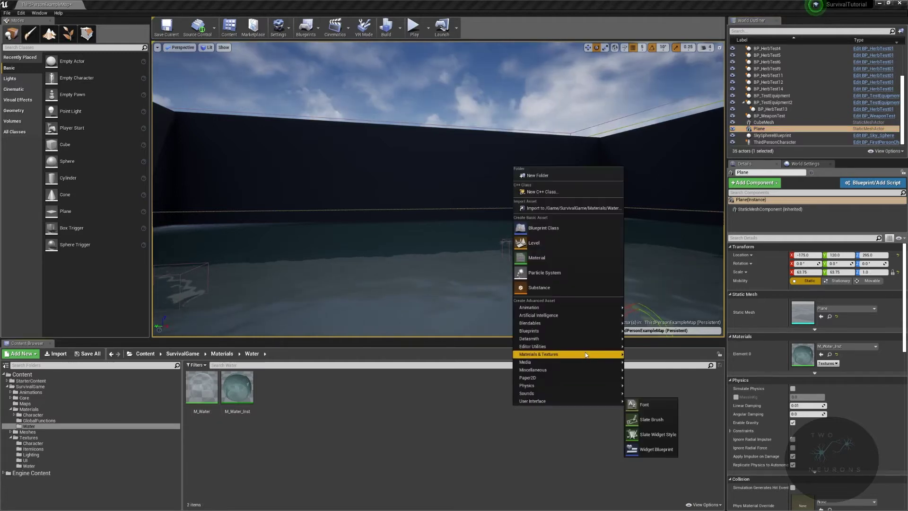
mouse_move(585, 354)
click(685, 409)
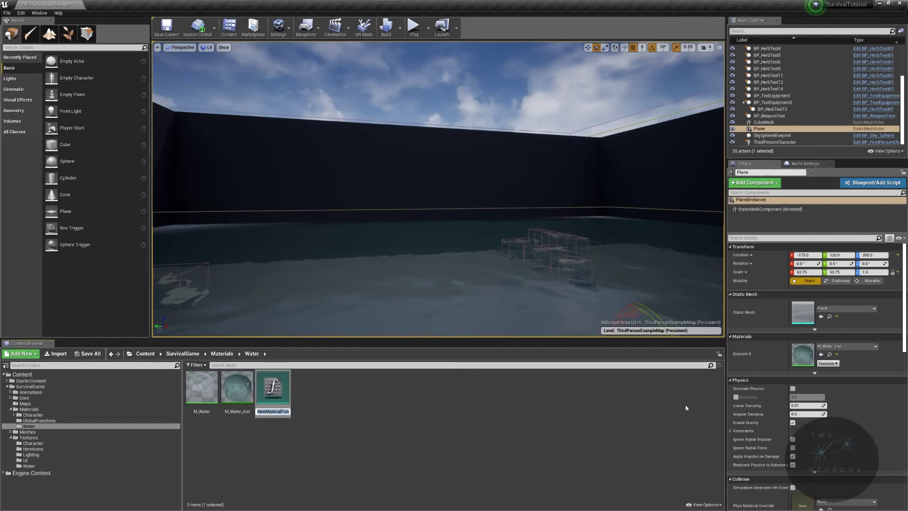
text(MF)
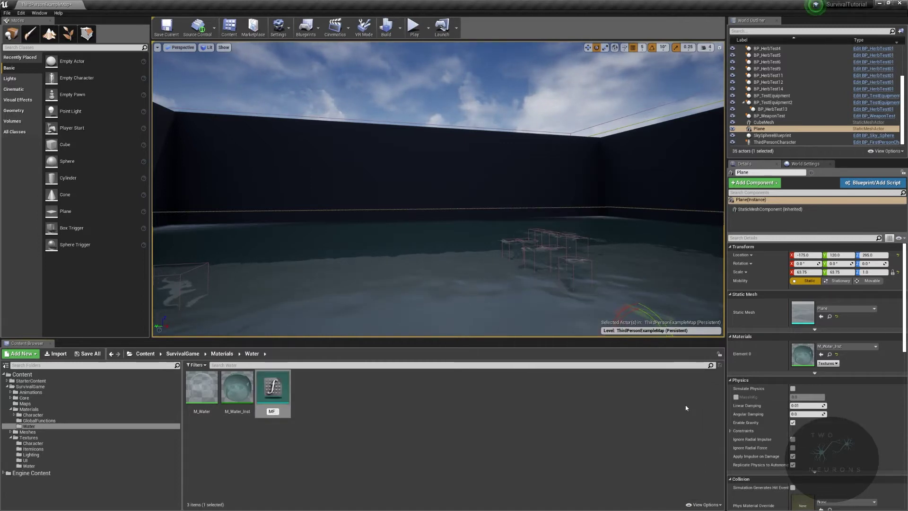
text(_G)
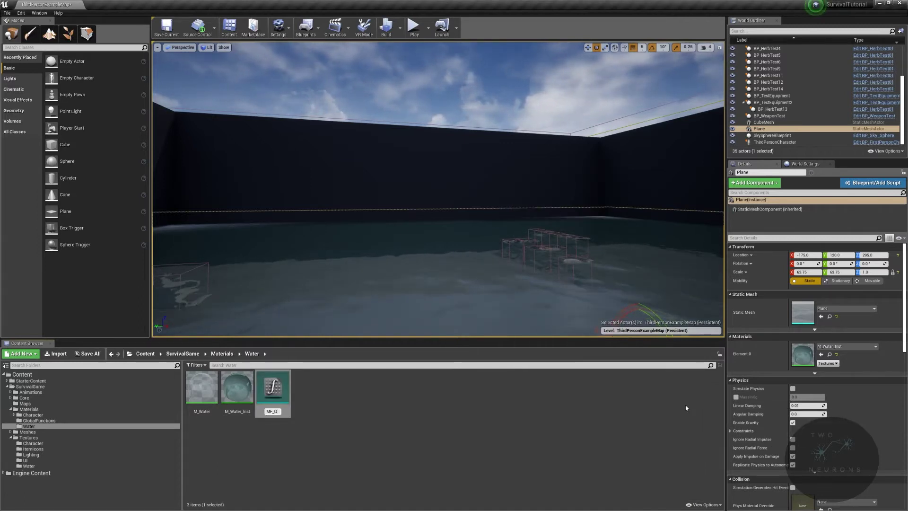
text(erstnerWave)
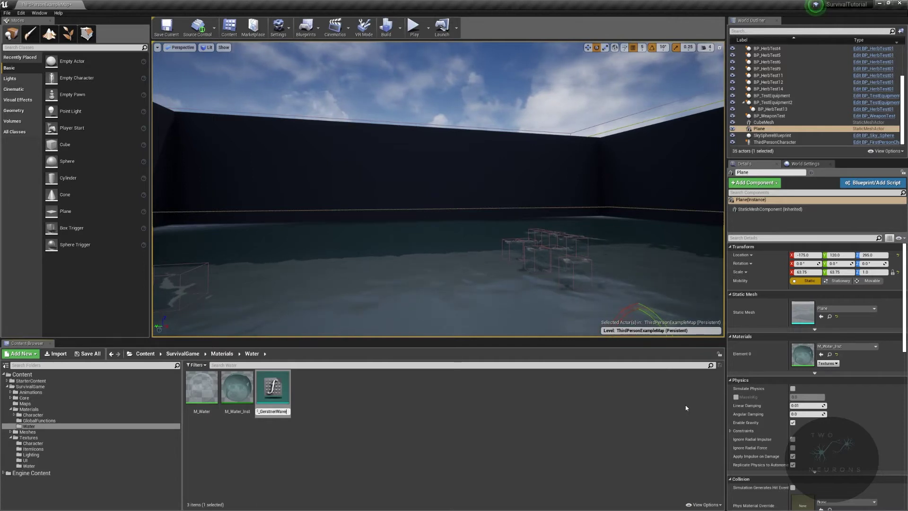
key(Return)
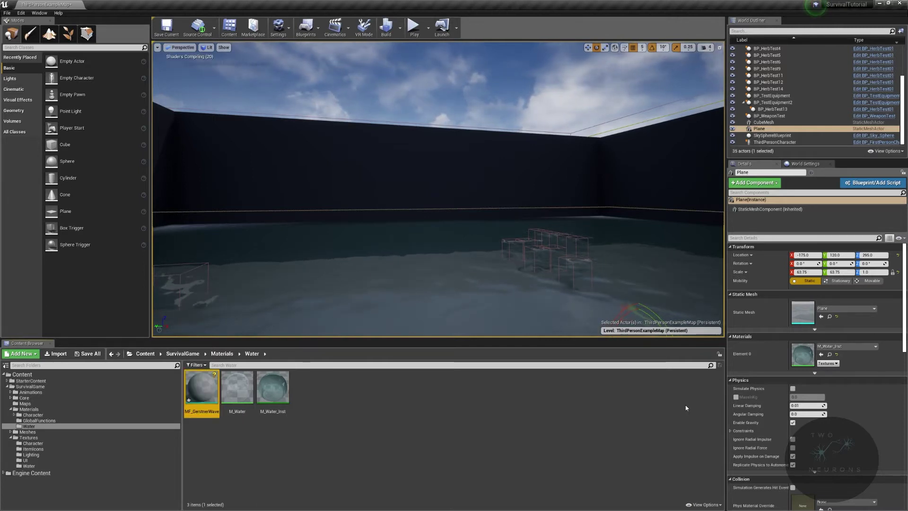
Open MF_GerstnerWave for editing, dock its editor beside the level, and save everything.
key(Return)
drag(45, 4, 104, 5)
key(ctrl+shift+s)
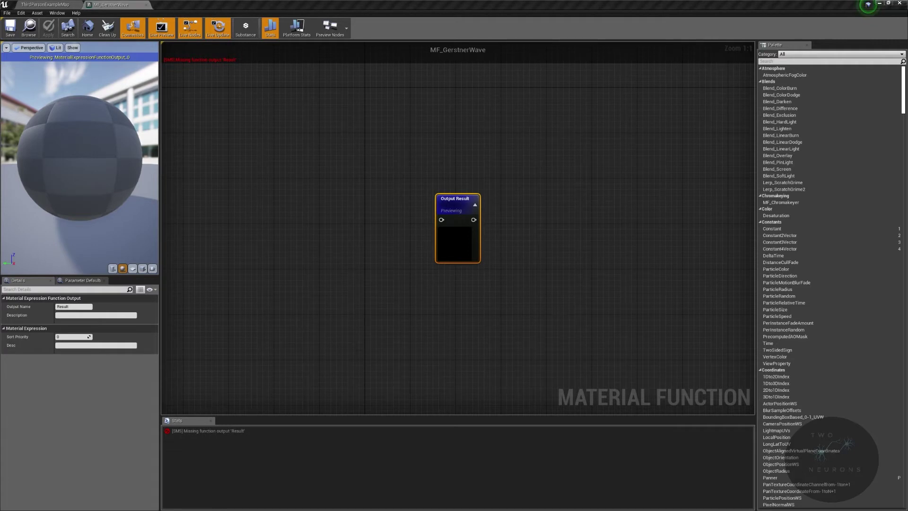
Add a WorldPosition node in an empty area of the material function graph.
right_drag(365, 196, 568, 178)
right_drag(607, 206, 752, 295)
right_drag(365, 298, 492, 288)
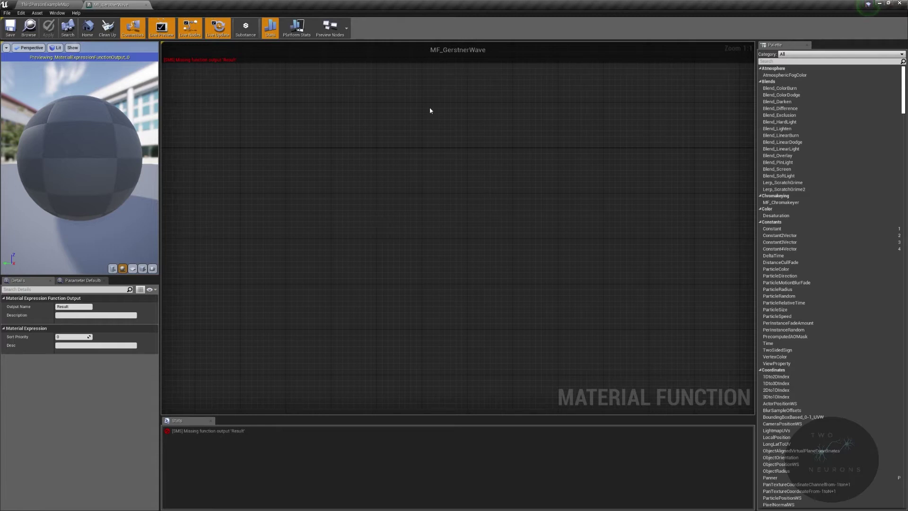
right_click(338, 204)
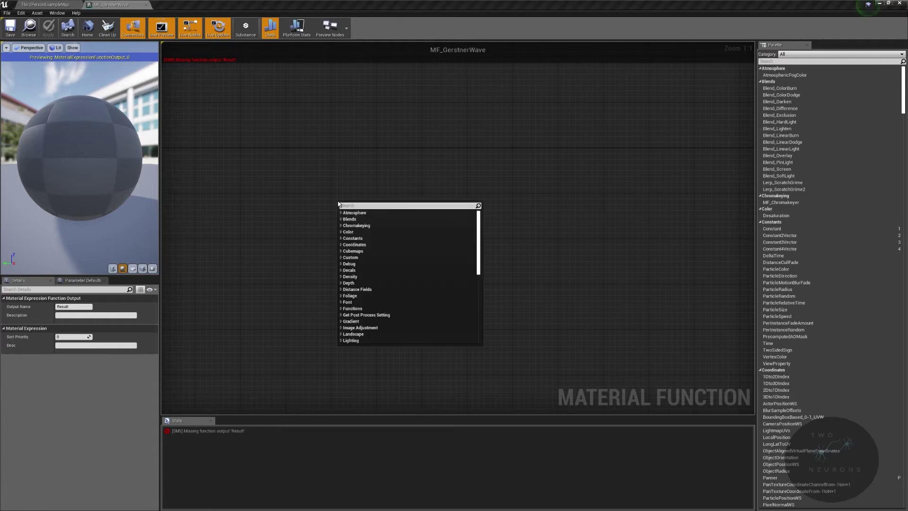
text(world posit)
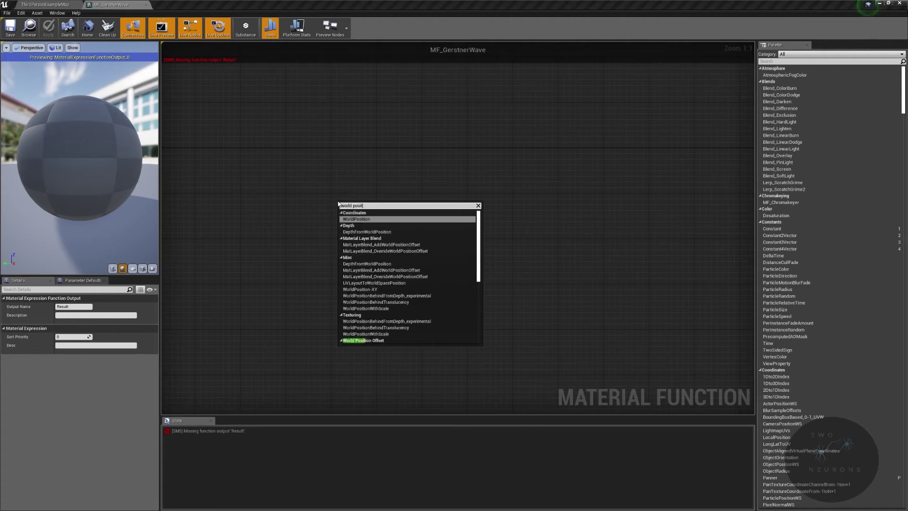
key(Return)
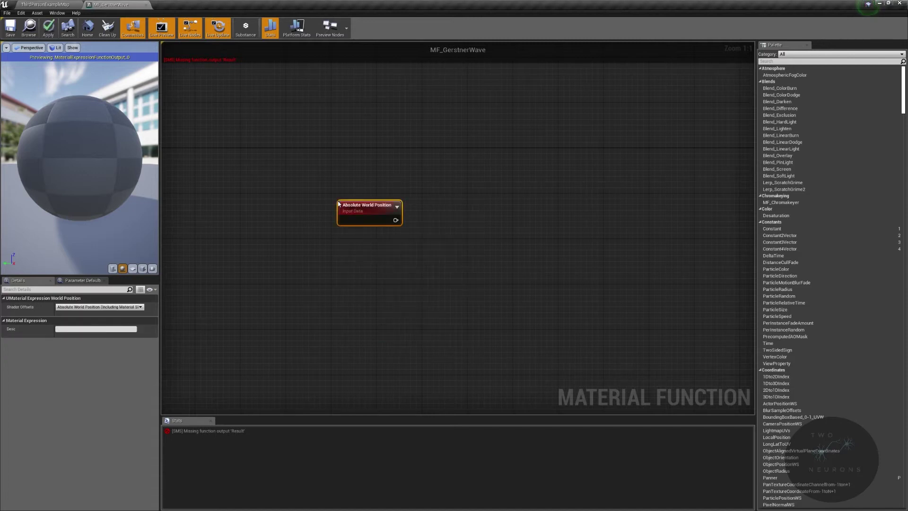
Set the node's shader offsets to Absolute World Position (Excluding Material Shader Offsets) and shift it aside to free space for further nodes.
click(122, 307)
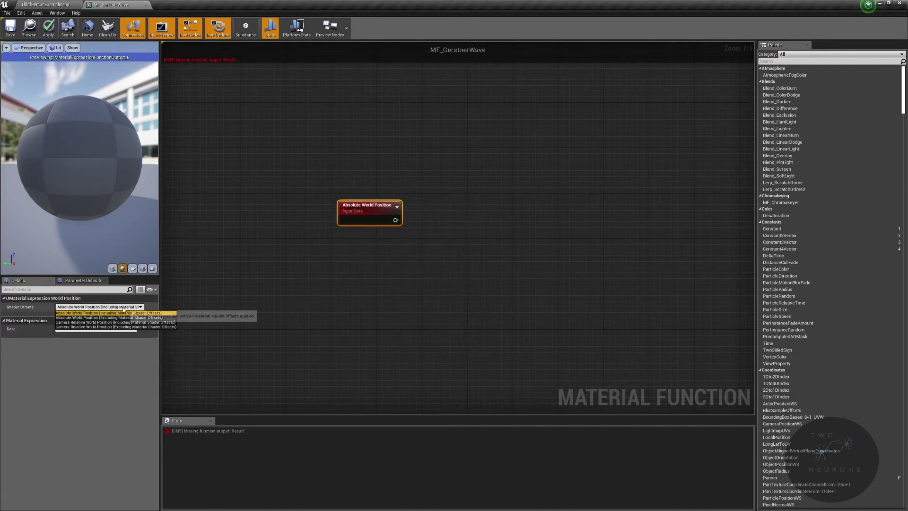
click(152, 317)
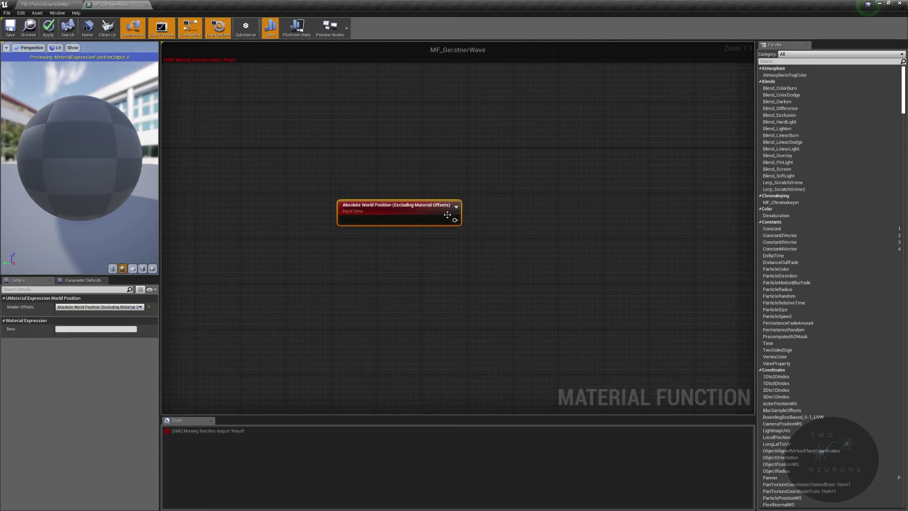
drag(423, 209, 344, 202)
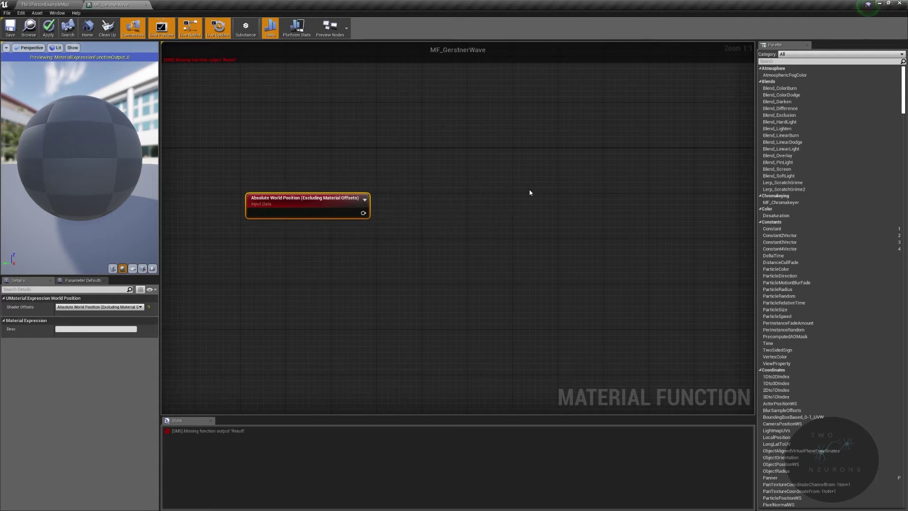
drag(363, 212, 514, 152)
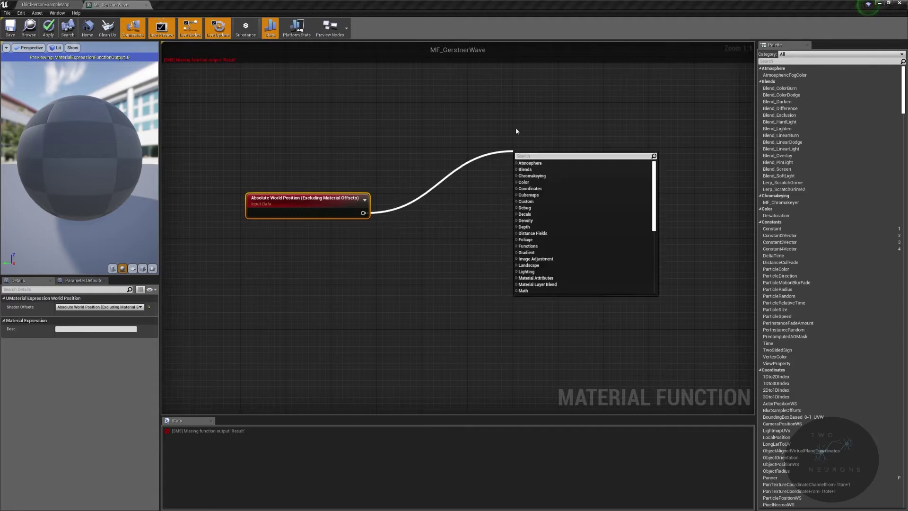
click(481, 138)
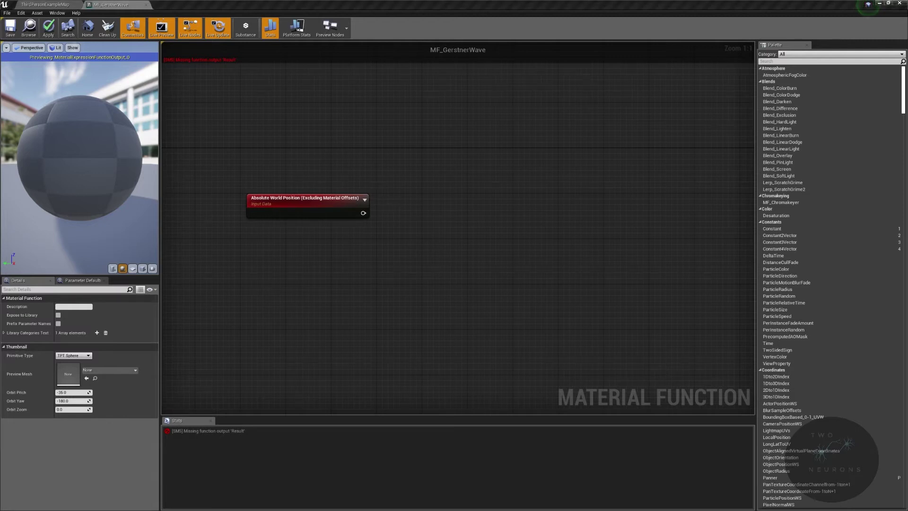
click(292, 203)
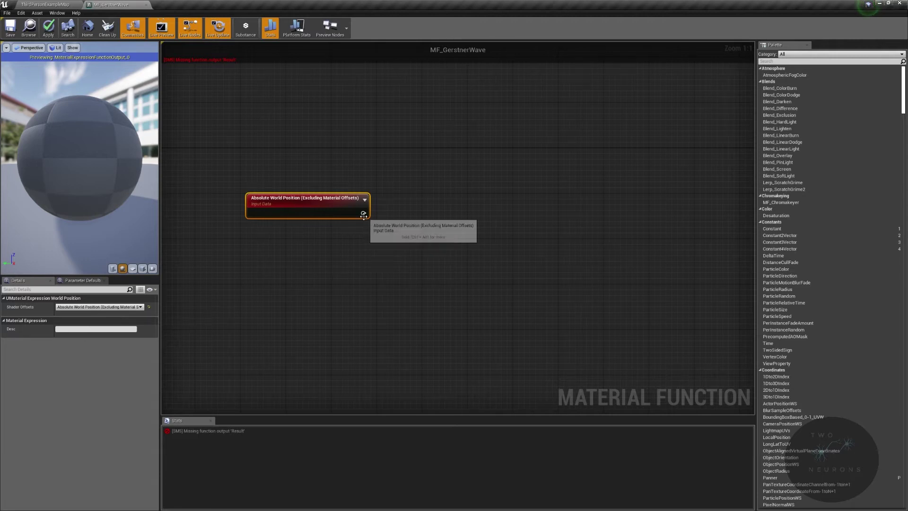
Add a DotProduct node with the world position output wired to its A input, and line the two nodes up.
drag(362, 213, 548, 215)
text(dot)
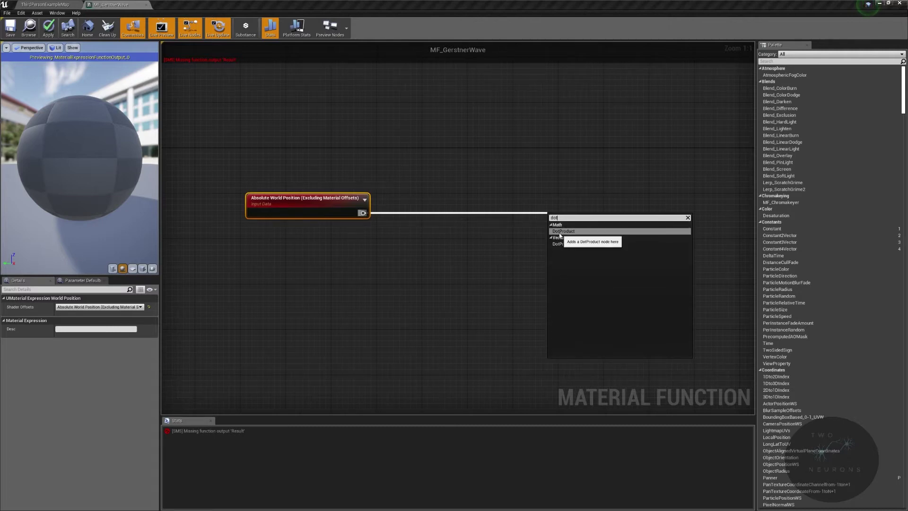
click(560, 232)
drag(561, 221, 571, 212)
drag(282, 171, 402, 261)
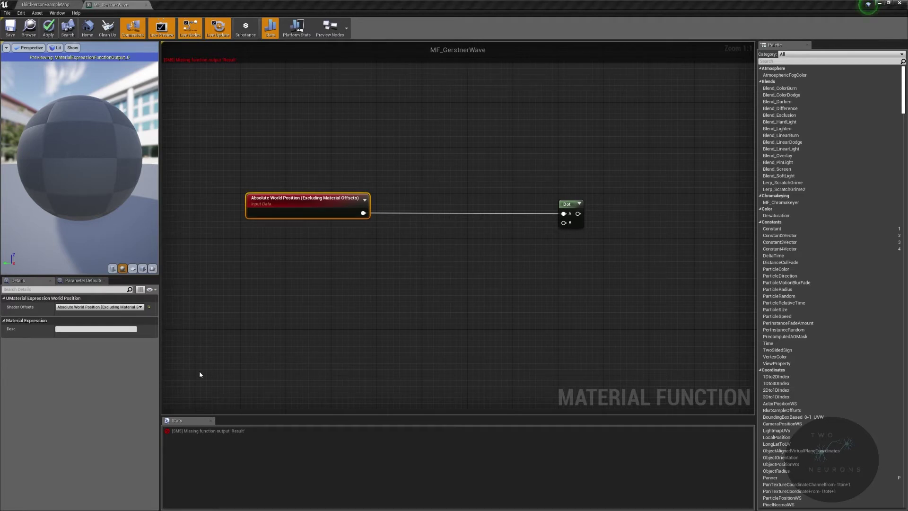
Add a FunctionInput node below the world position node and name it WaveDirection.
right_click(295, 283)
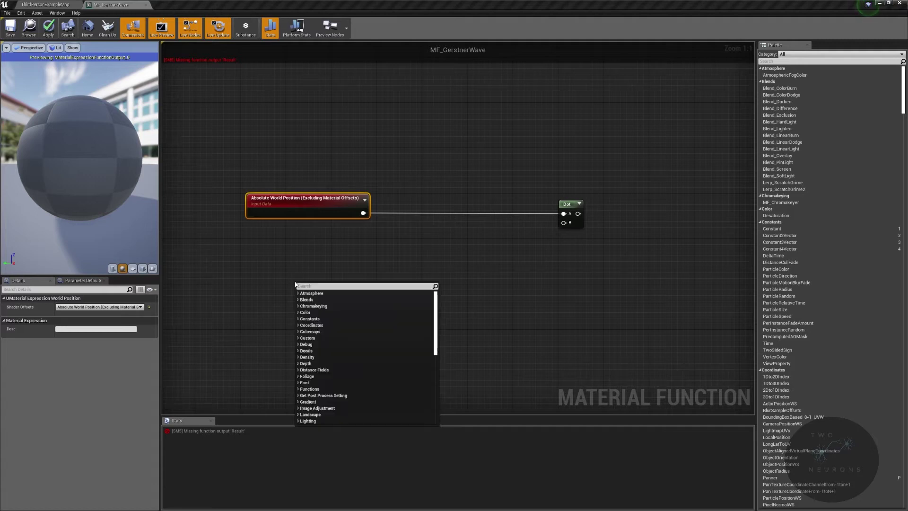
text(functi)
key(Return)
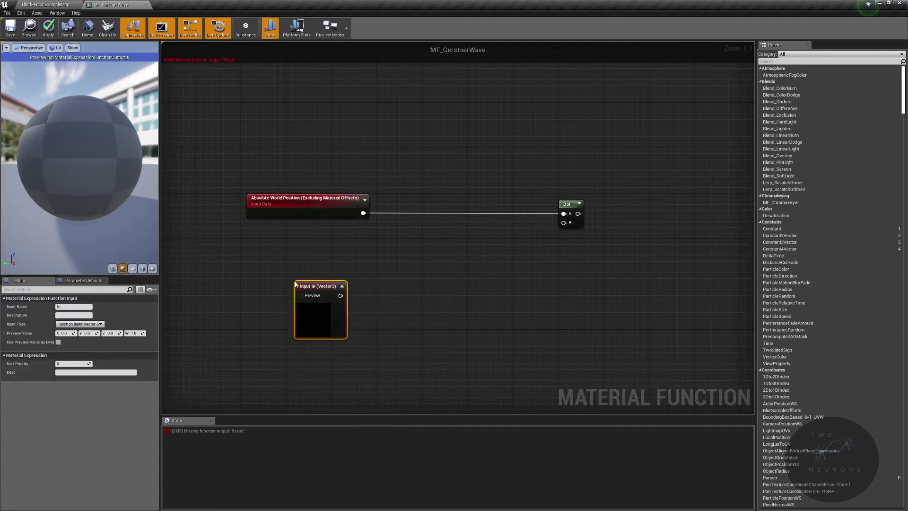
click(71, 307)
text(WaveDirectio)
key(Return)
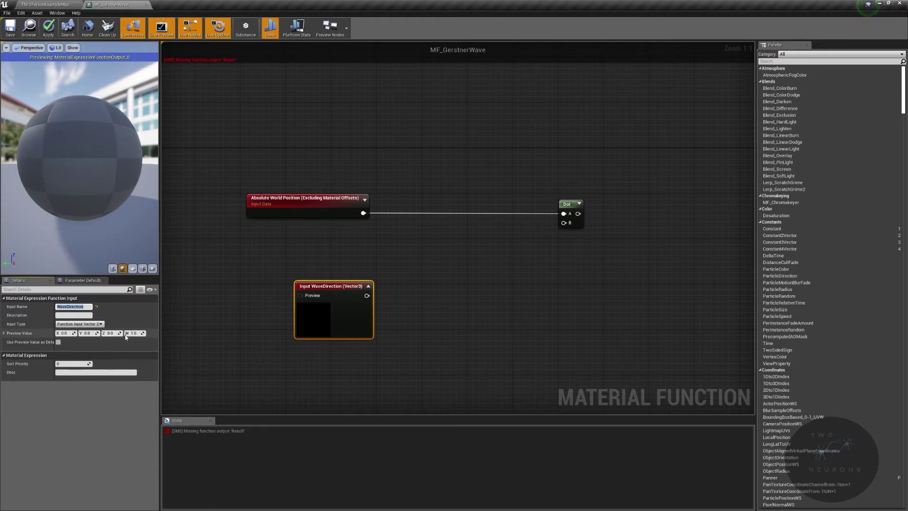
Set the X component of the WaveDirection input's preview value to 1.
click(64, 333)
text(1)
key(Return)
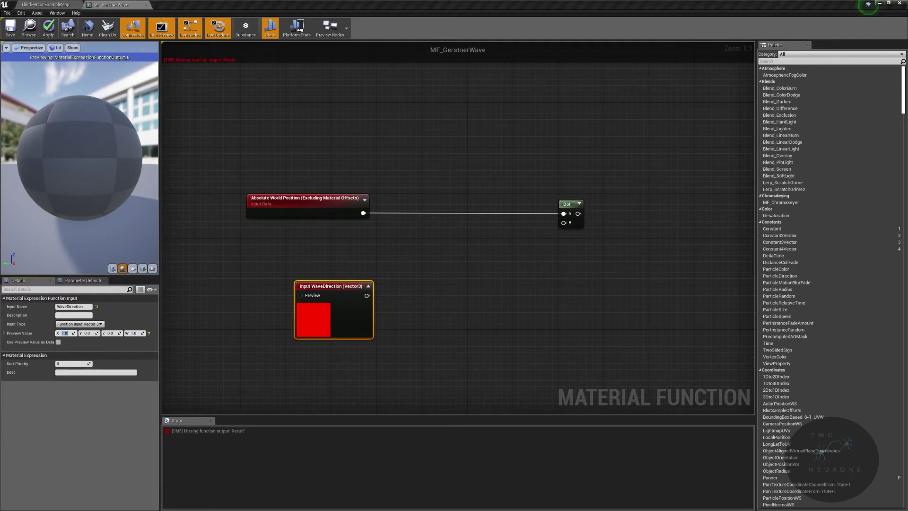
Collapse the WaveDirection node's preview and align the node under the world position node.
click(368, 285)
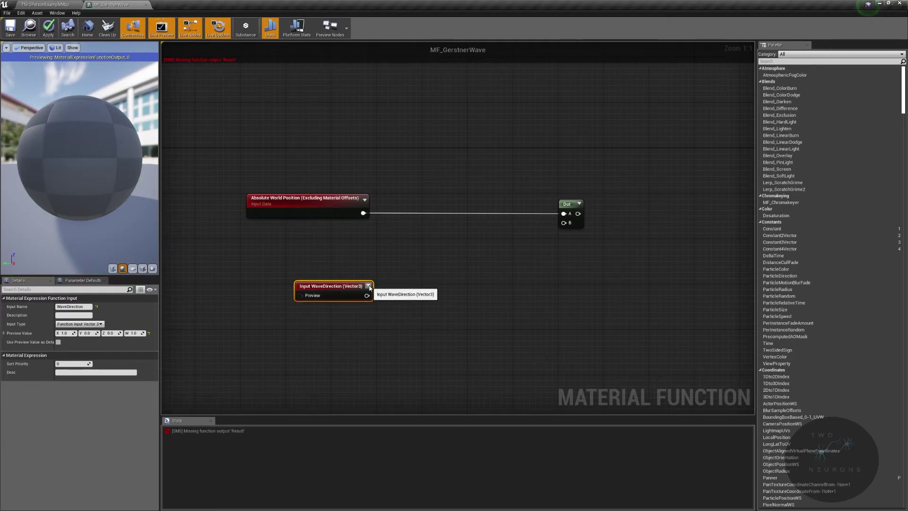
drag(361, 286, 301, 278)
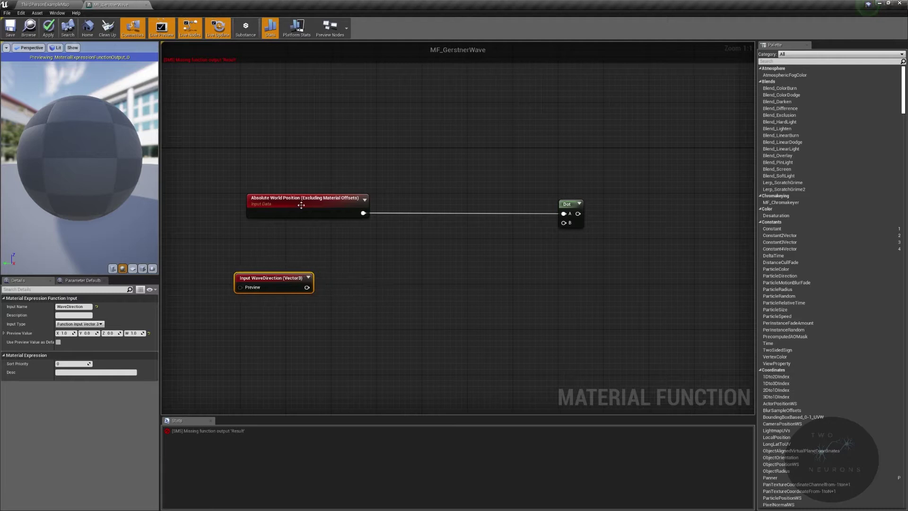
click(294, 210)
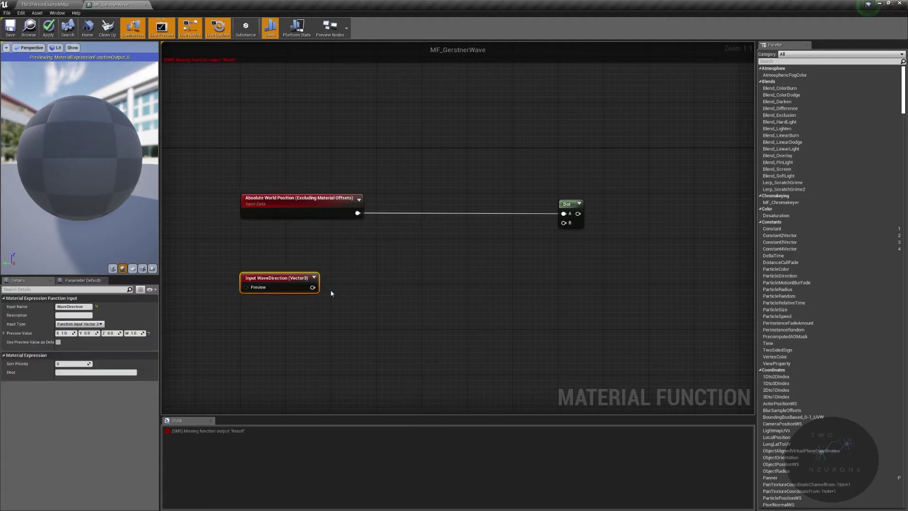
Add a Normalize node fed by the WaveDirection output.
drag(312, 287, 375, 289)
text(normalize)
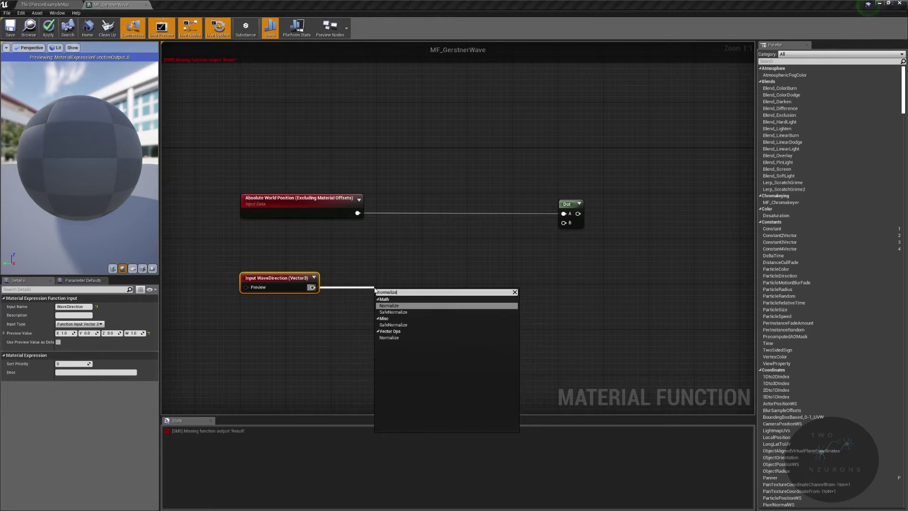
key(Return)
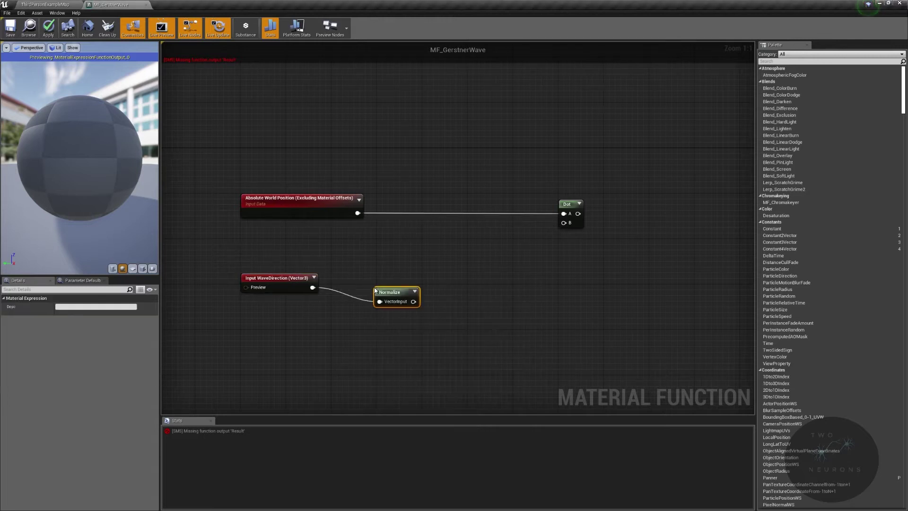
Feed the Normalize output into the A input of a new Multiply node and align it with the row.
drag(413, 302, 492, 290)
click(839, 236)
text(mul)
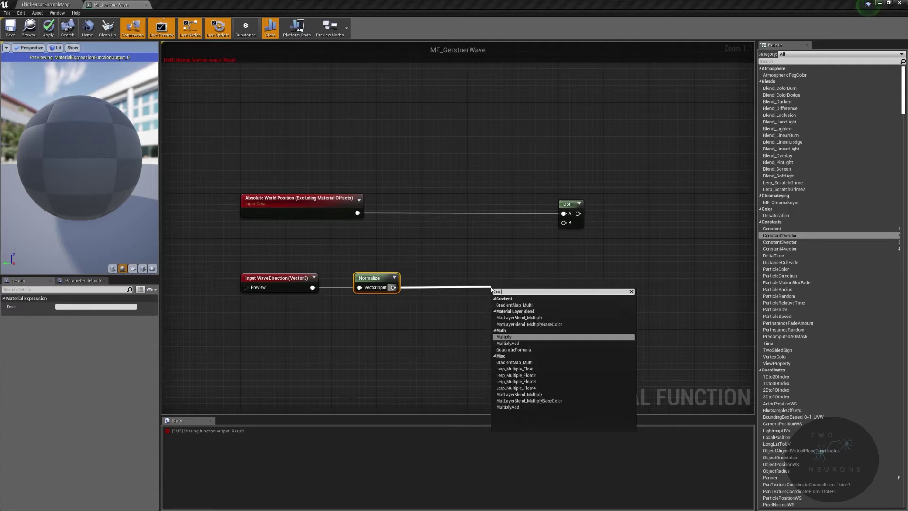
key(Return)
drag(506, 296, 506, 282)
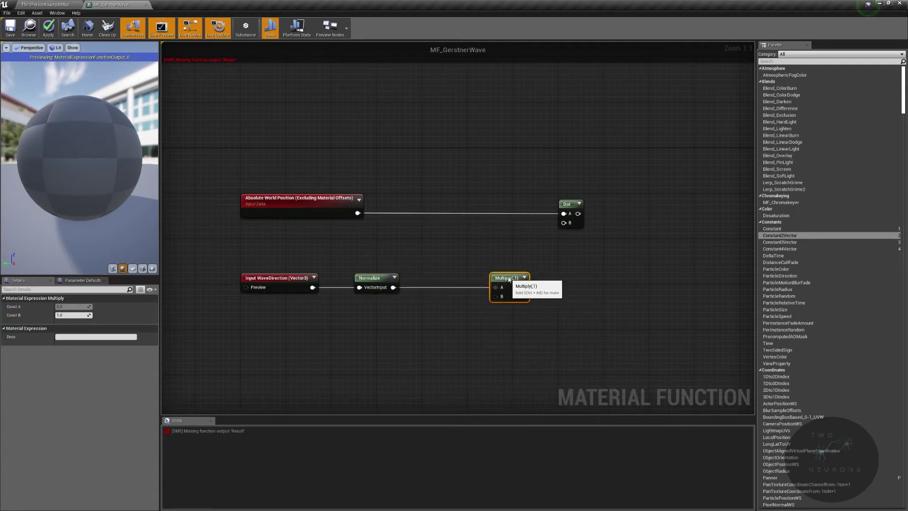
Insert a reroute point on the wire between Normalize and Multiply and align the WaveDirection row of nodes.
double_click(427, 288)
drag(257, 272, 560, 316)
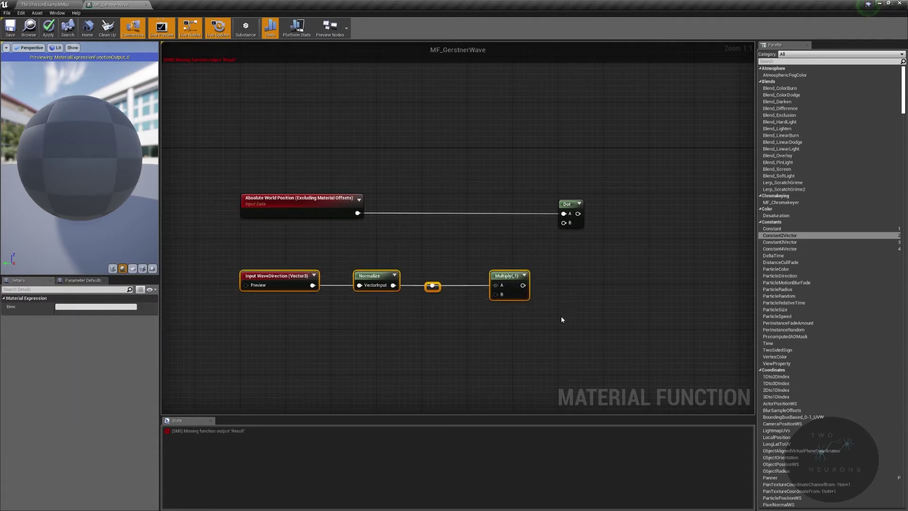
click(561, 315)
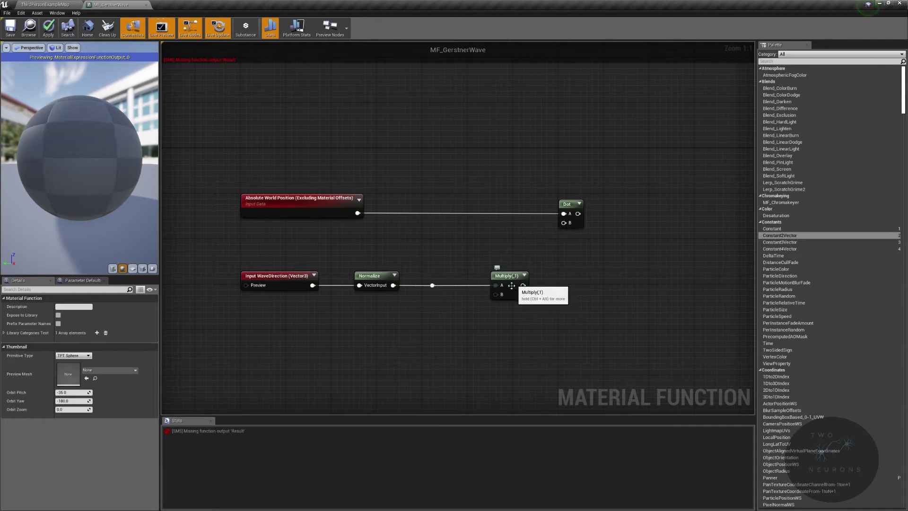
Connect the output of the Multiply node in the WaveDirection row to the B input of the Dot node.
drag(523, 285, 563, 223)
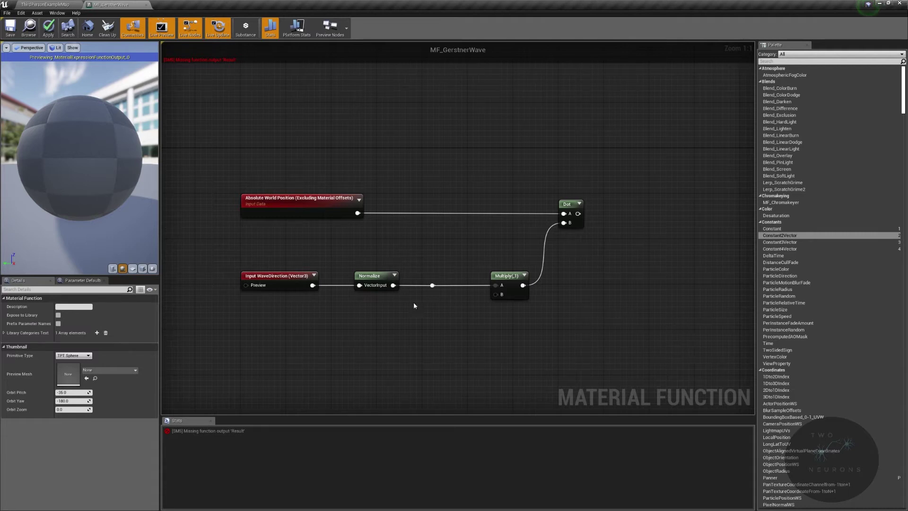
drag(231, 267, 490, 316)
click(417, 337)
Add a Constant node below the WaveDirection row and set its value to 2.
click(273, 345)
click(85, 306)
text(2)
key(Return)
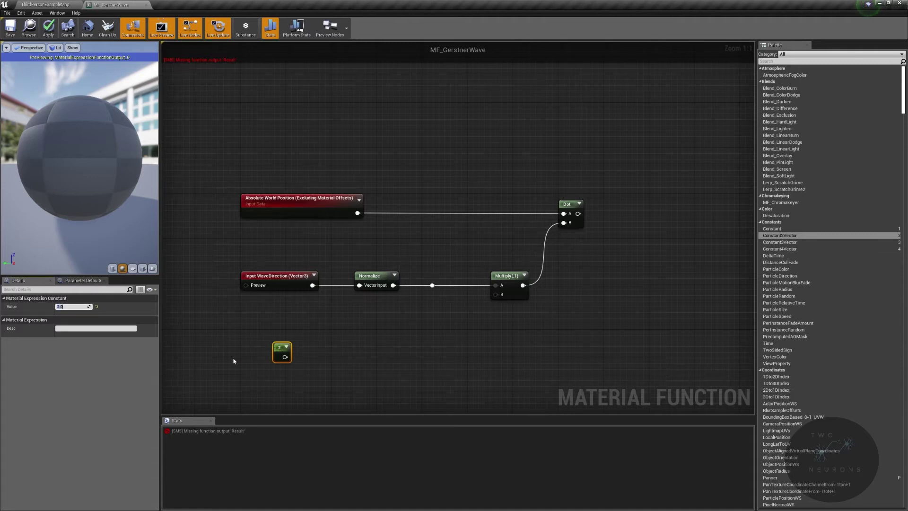
Add a Pi node with its Multiplier fed by the constant 2, and align both nodes below the WaveDirection row.
drag(285, 357, 344, 358)
text(pi)
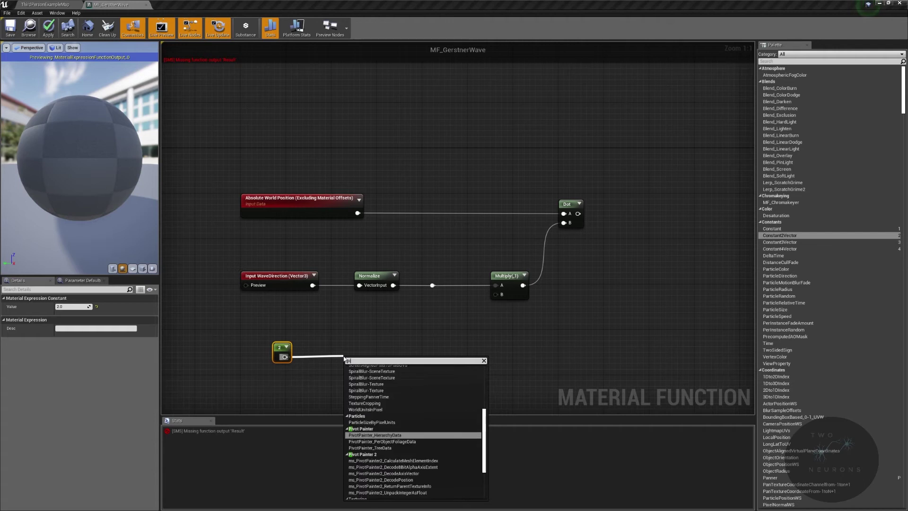
scroll(388, 461, down, 3)
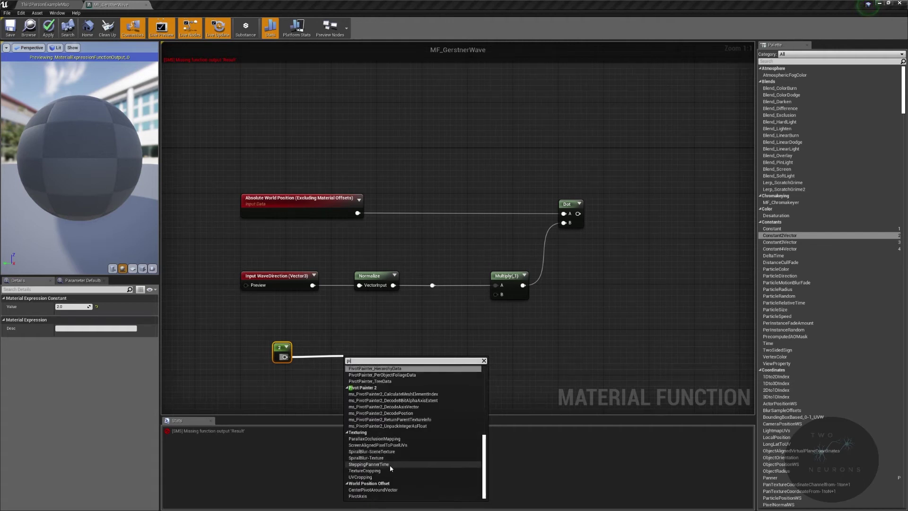
scroll(397, 421, up, 3)
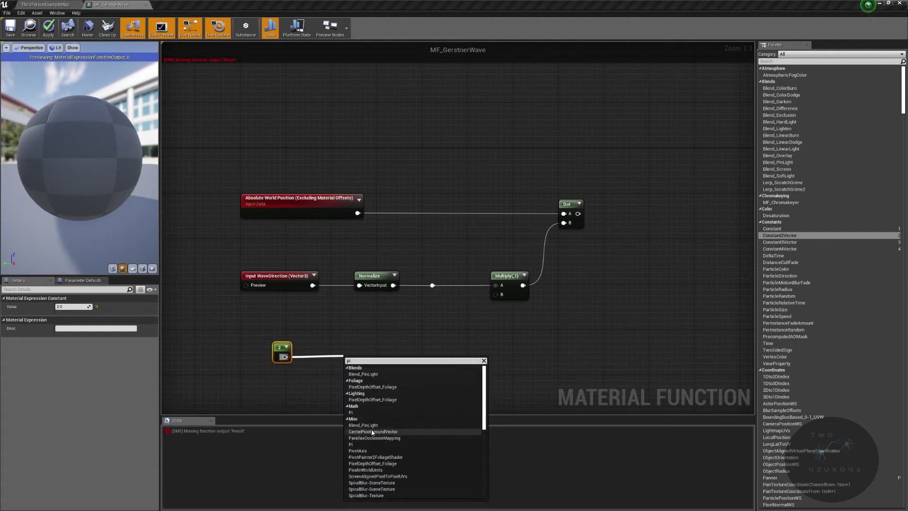
click(353, 415)
drag(363, 357, 322, 343)
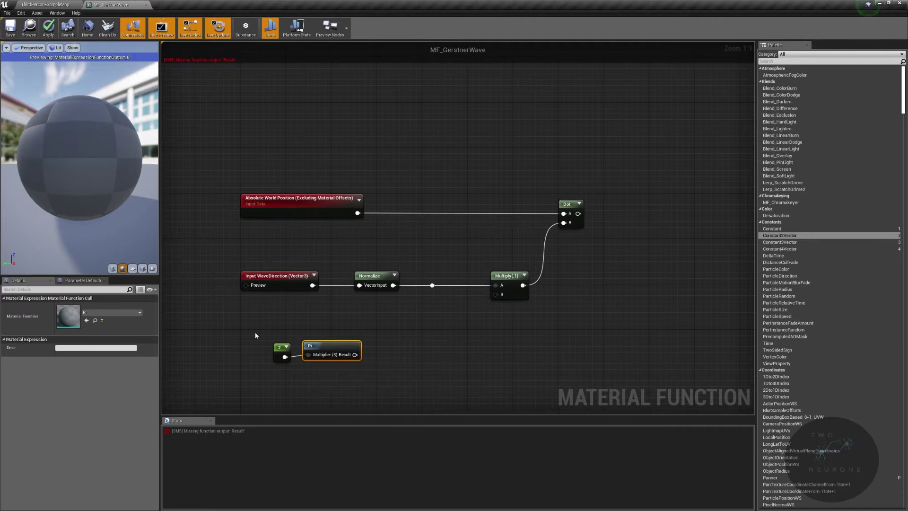
drag(224, 332, 406, 386)
key(q)
Feed the Pi result into the A input of a new Divide node and align it with the constant and Pi nodes.
drag(331, 355, 382, 345)
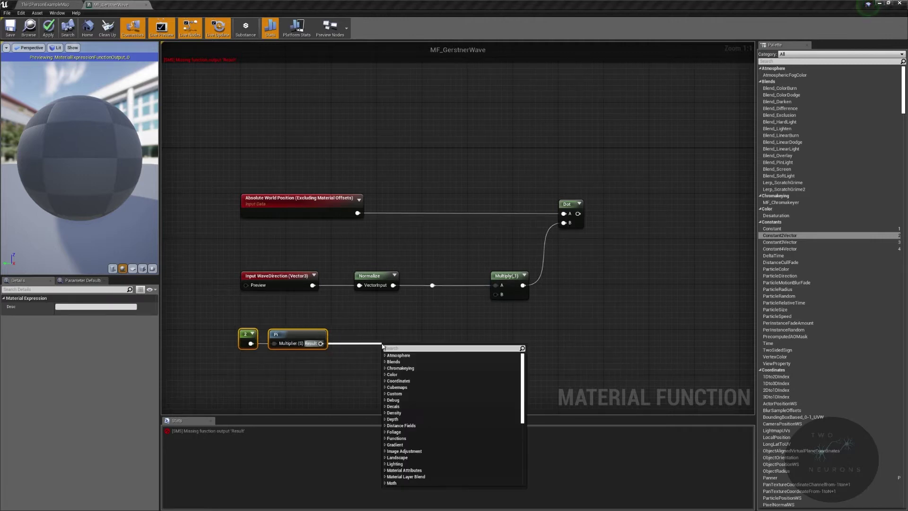
text(duvude)
key(BackSpace)
key(BackSpace)
key(BackSpace)
key(BackSpace)
key(BackSpace)
key(BackSpace)
text(divid)
key(Return)
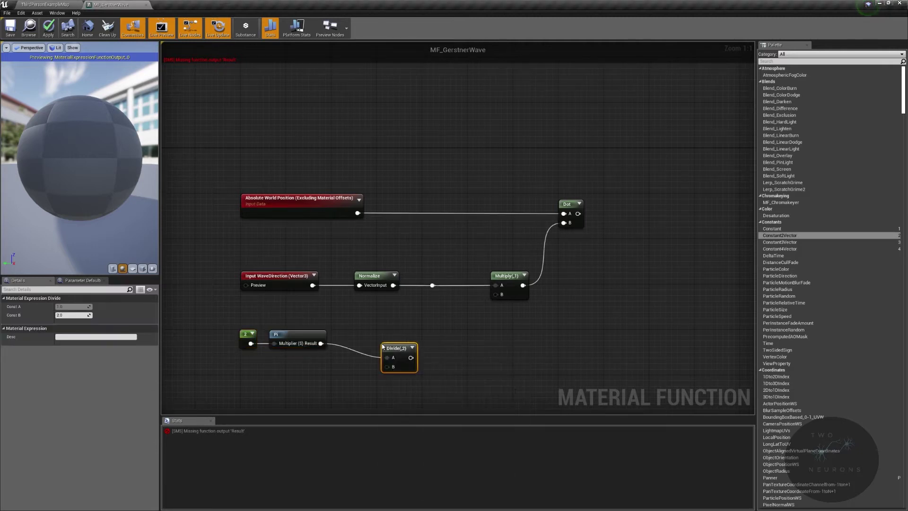
drag(387, 345, 365, 334)
drag(245, 314, 469, 379)
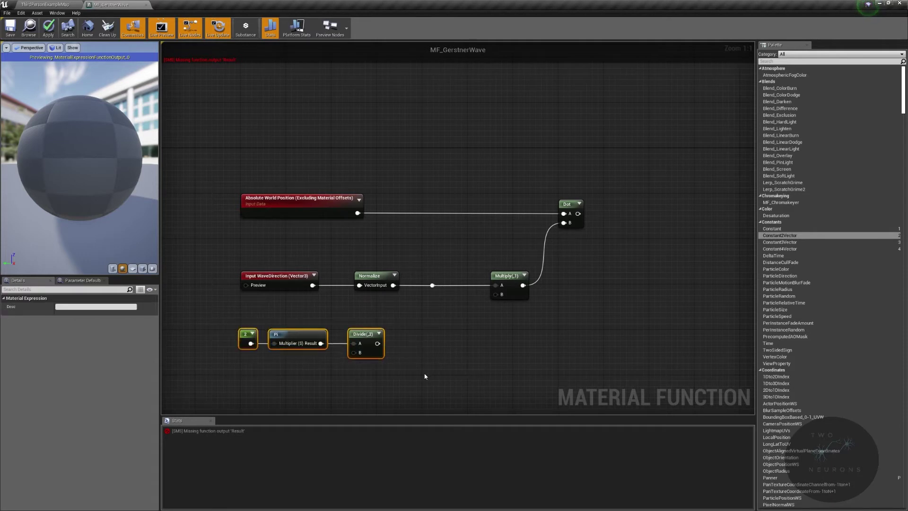
click(288, 380)
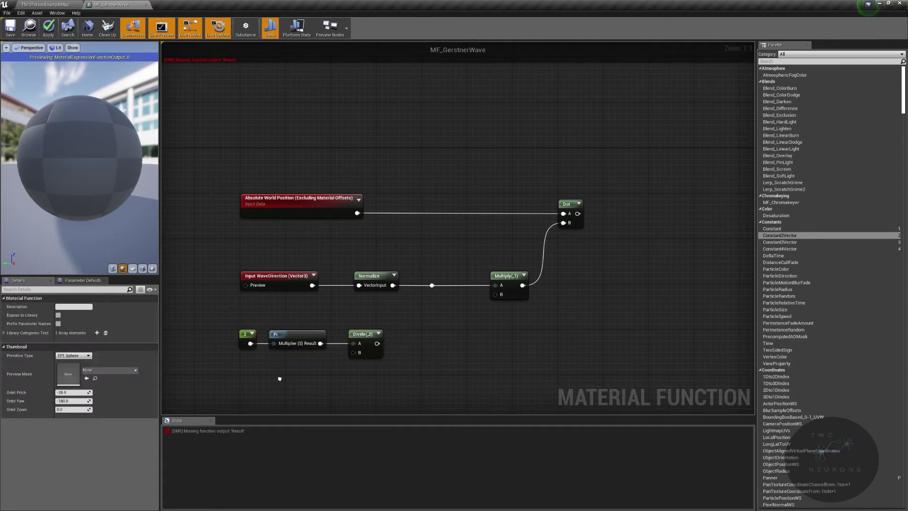
Add a function input node below the Pi row and name it WaveLength.
right_click(283, 380)
text(input)
key(Return)
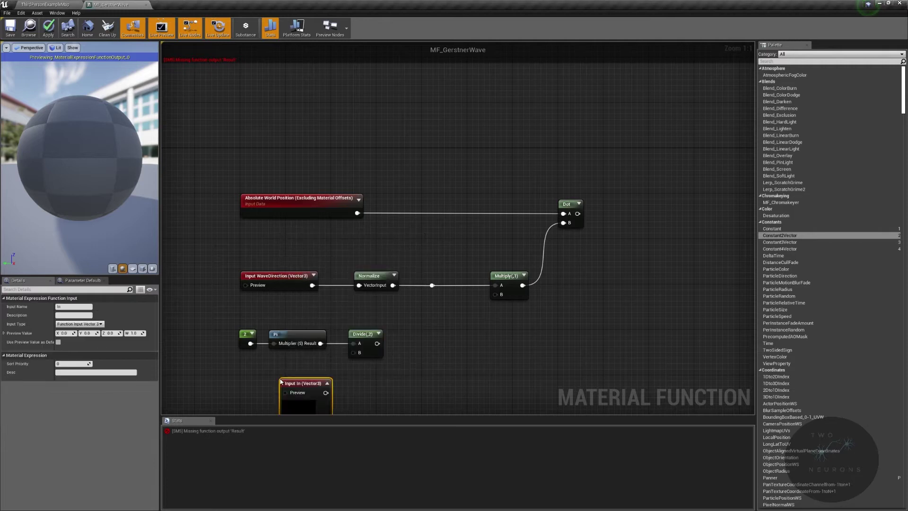
click(65, 306)
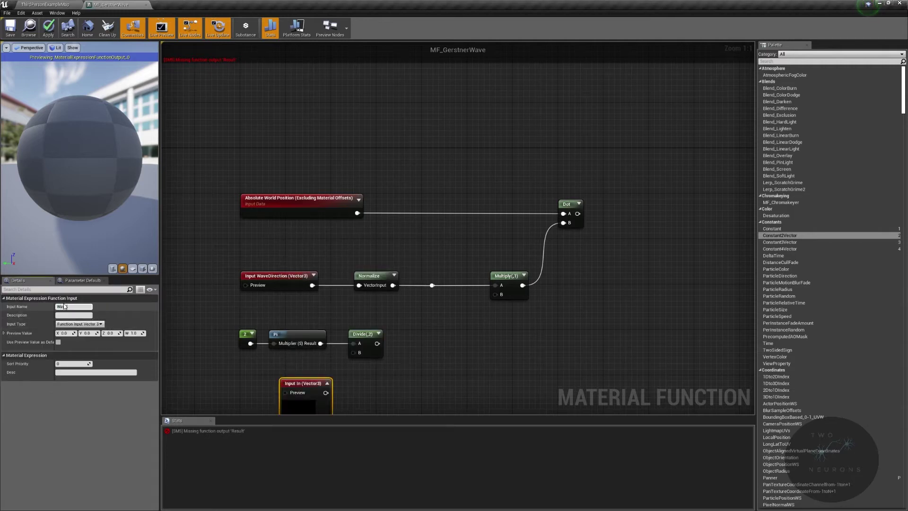
key(Return)
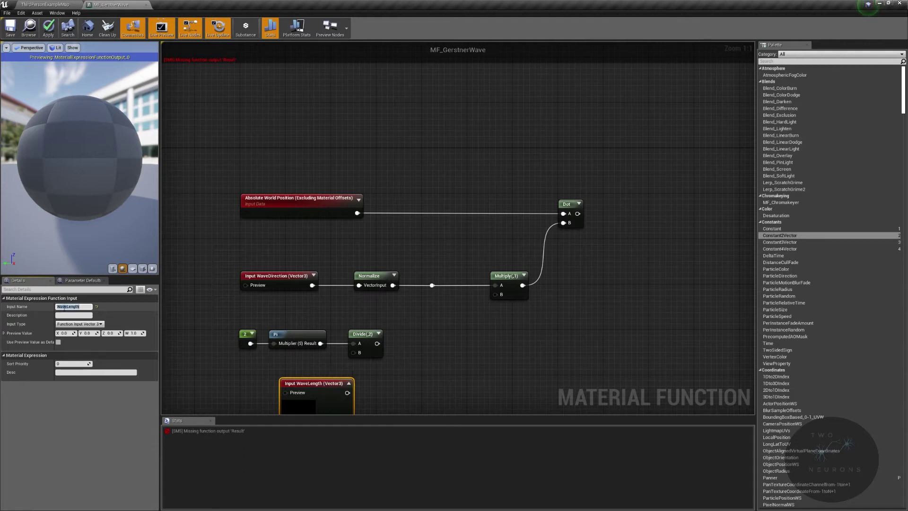
Set the WaveLength input's type to Function Input Scalar and its preview X value to 490.
click(79, 324)
click(71, 331)
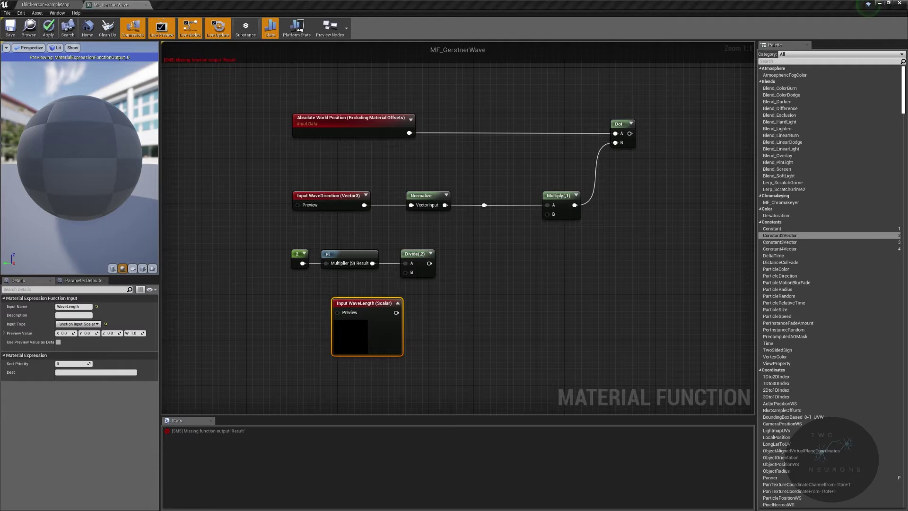
click(66, 333)
text(490)
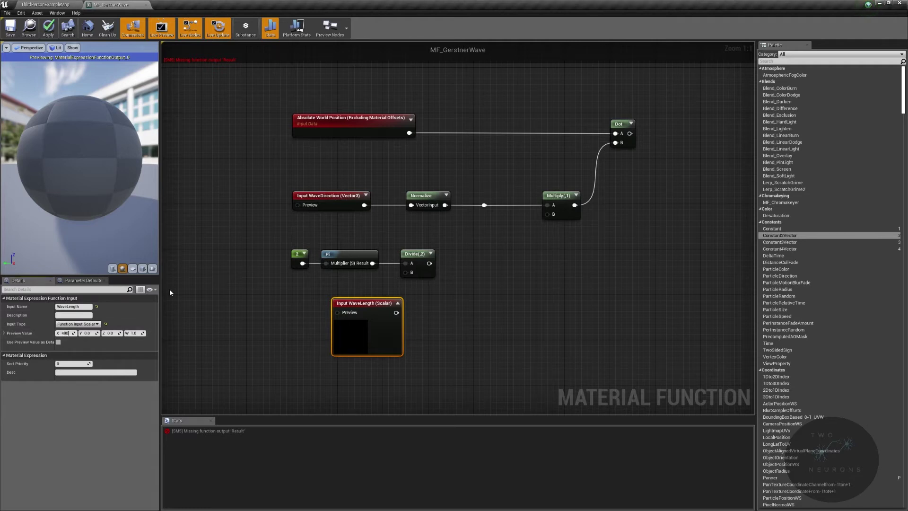
key(Return)
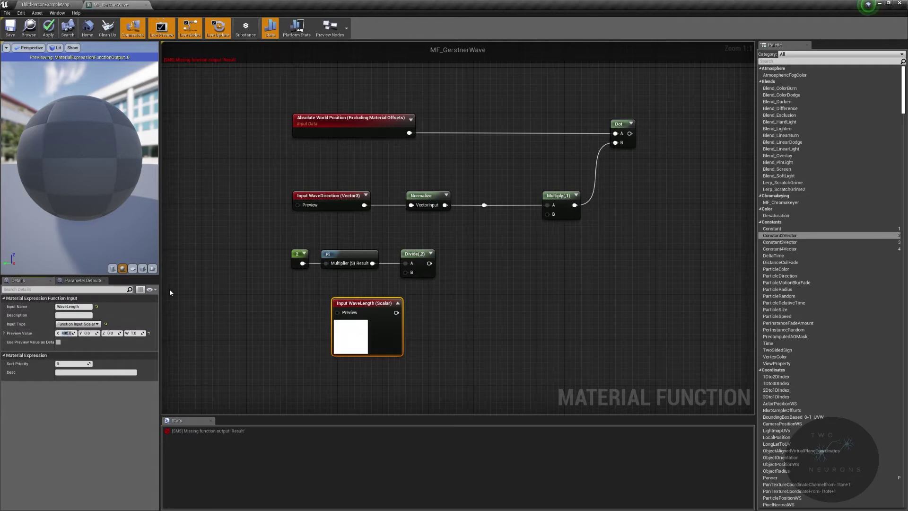
Collapse the WaveLength node's preview, wire it to the B input of Divide, and place it just below the Pi node.
click(399, 302)
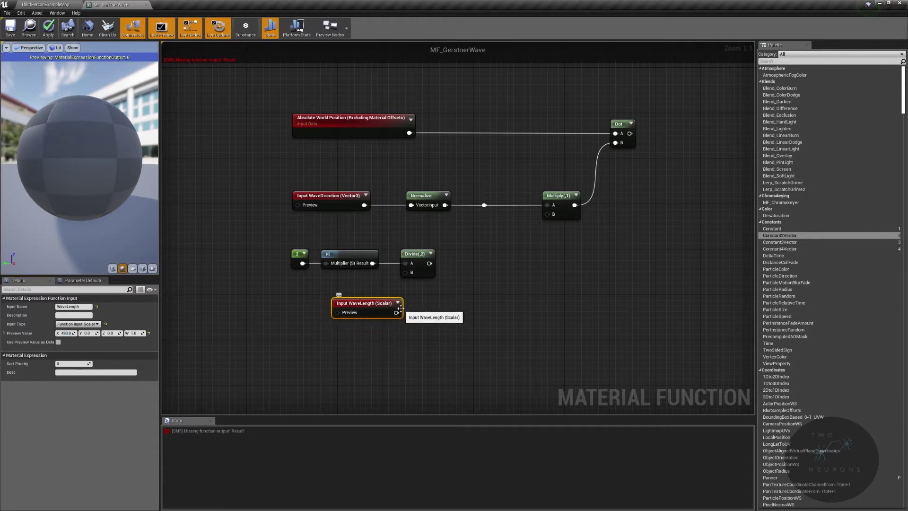
drag(397, 315, 405, 272)
drag(354, 302, 367, 282)
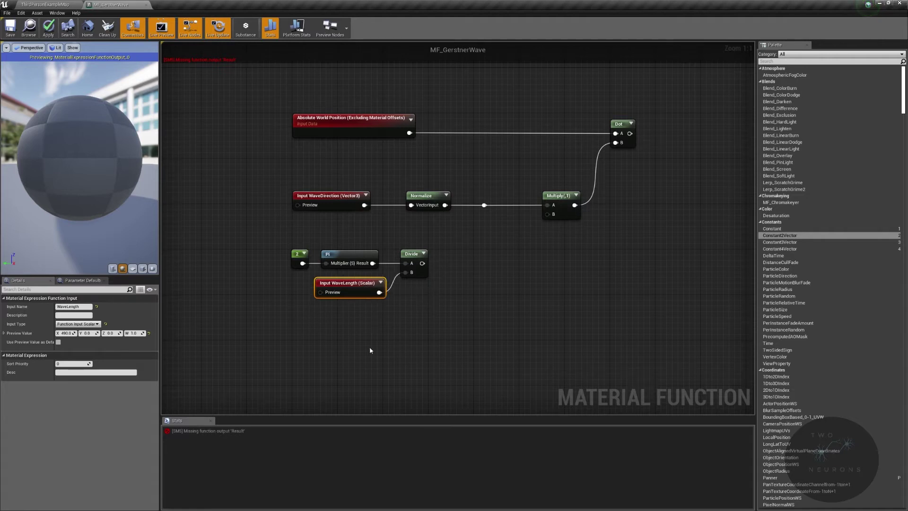
Connect the Divide output to the B input of the WaveDirection row's Multiply and insert a reroute point on that wire.
drag(422, 263, 552, 217)
click(446, 264)
double_click(446, 261)
drag(446, 262, 452, 269)
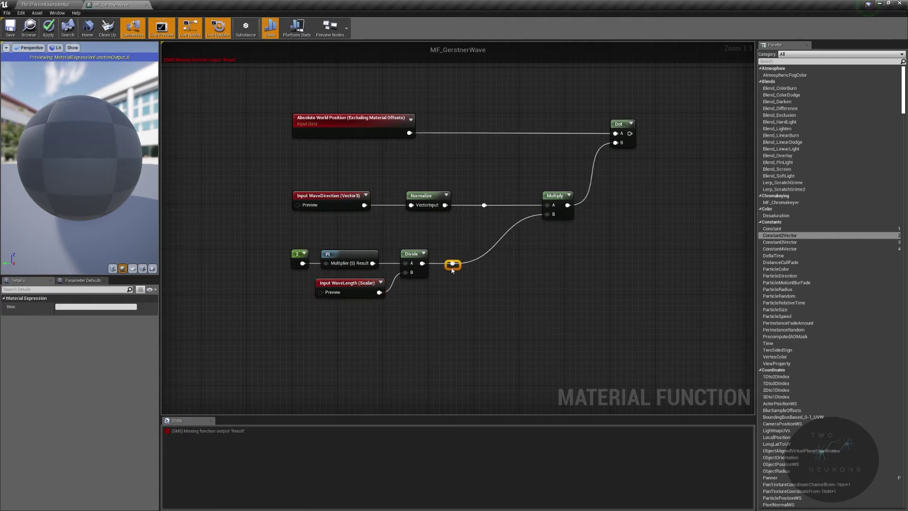
Move the constant, Pi, Divide, WaveLength and reroute nodes together slightly further below the WaveDirection row.
drag(264, 241, 455, 262)
click(256, 247)
drag(255, 247, 557, 328)
key(Down)
key(Down)
key(Down)
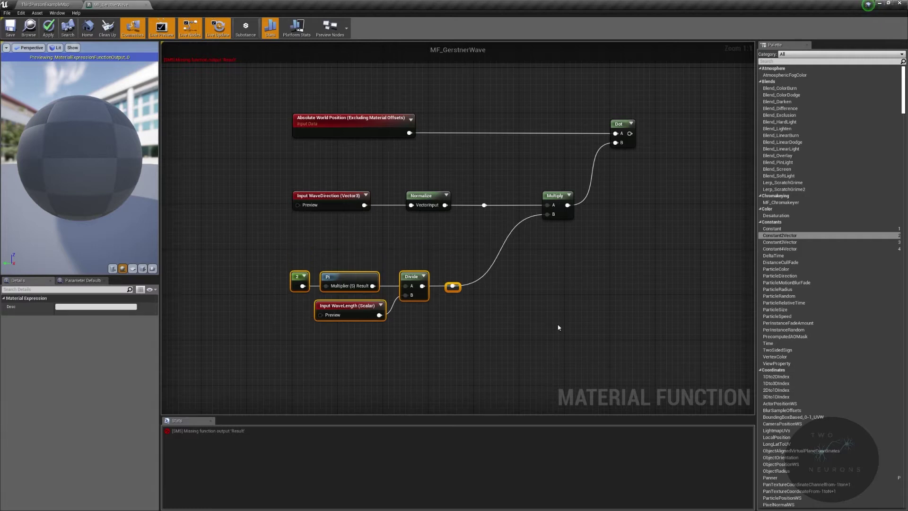
click(496, 319)
Add a Multiply node with its A input fed by the reroute point after Divide, and align it with the Divide row.
drag(452, 286, 569, 289)
click(558, 291)
drag(452, 286, 569, 286)
text(mult)
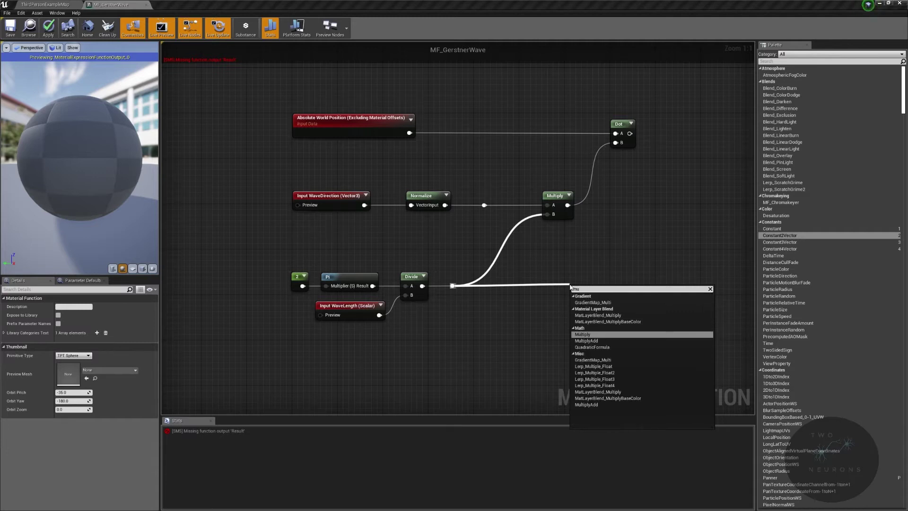
key(Return)
drag(592, 289, 575, 280)
drag(223, 265, 609, 297)
click(567, 326)
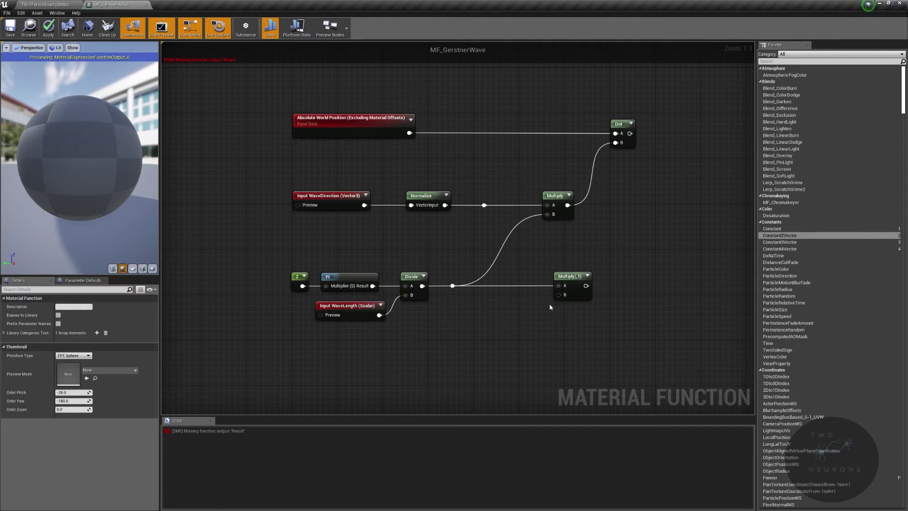
Add a scalar function input named GravityConst below the new Multiply node.
right_click(485, 320)
text(function)
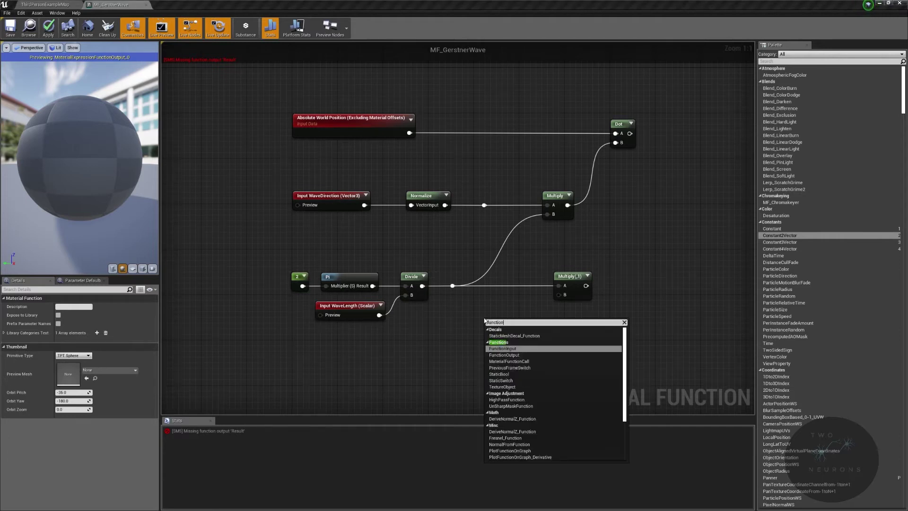
key(Return)
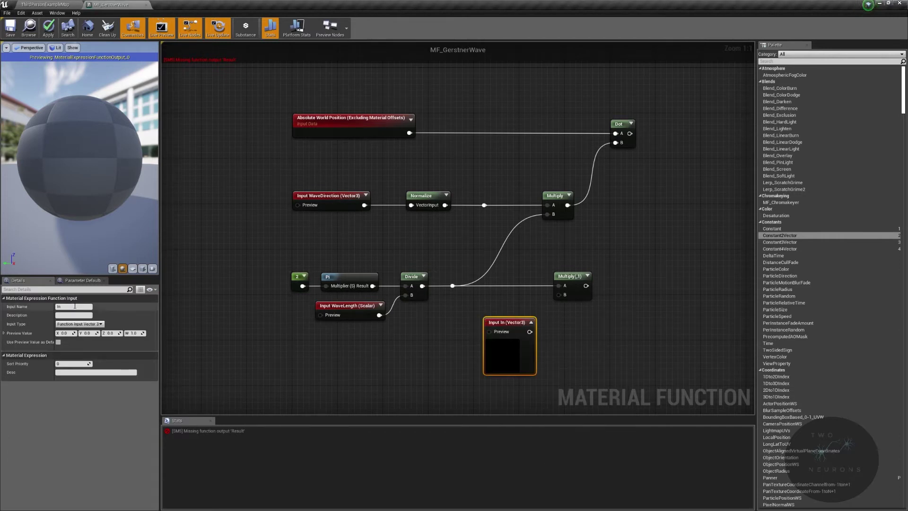
click(80, 324)
click(75, 330)
click(71, 307)
text(GravityCons)
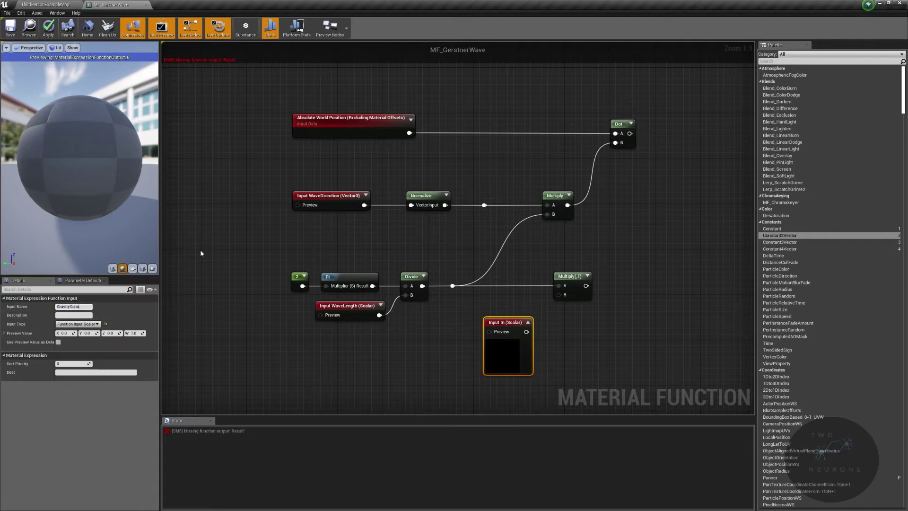
text(t)
key(Return)
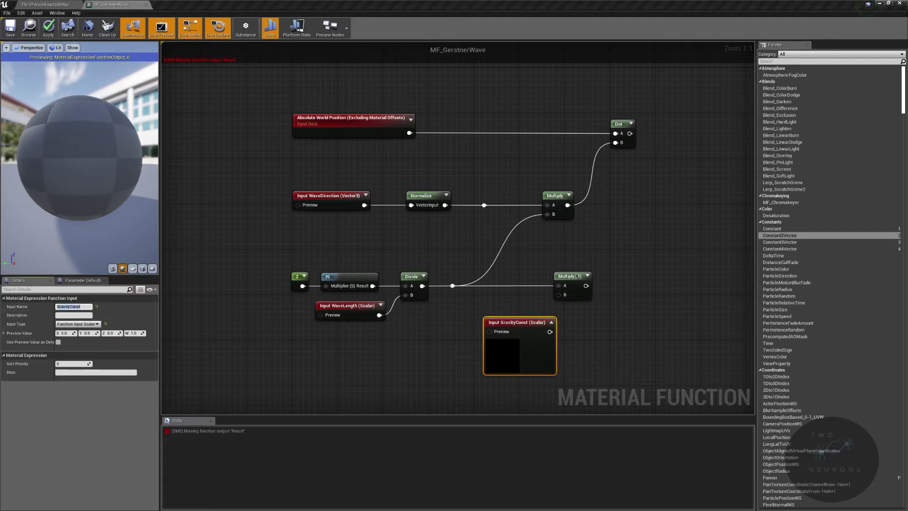
Collapse the GravityConst node's preview, wire it to the B input of the lower Multiply, and move it closer to that node.
click(552, 322)
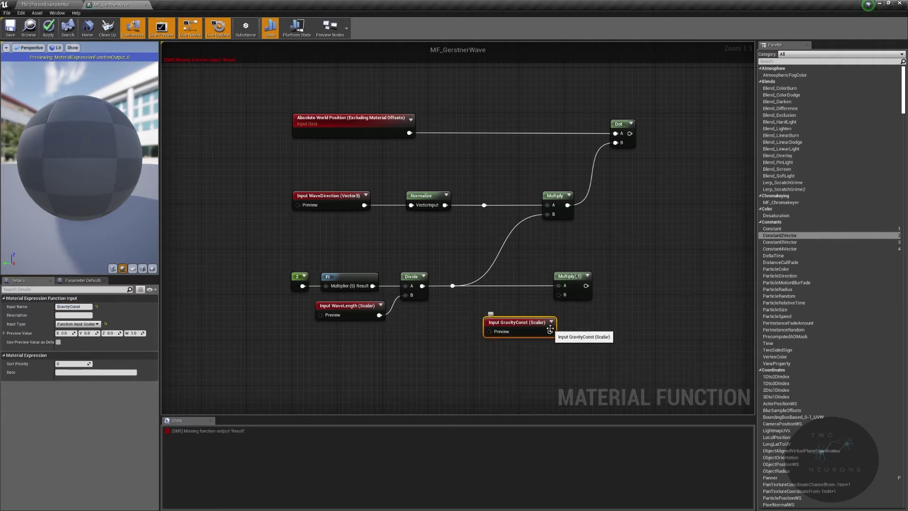
drag(549, 331, 559, 295)
drag(515, 322, 509, 307)
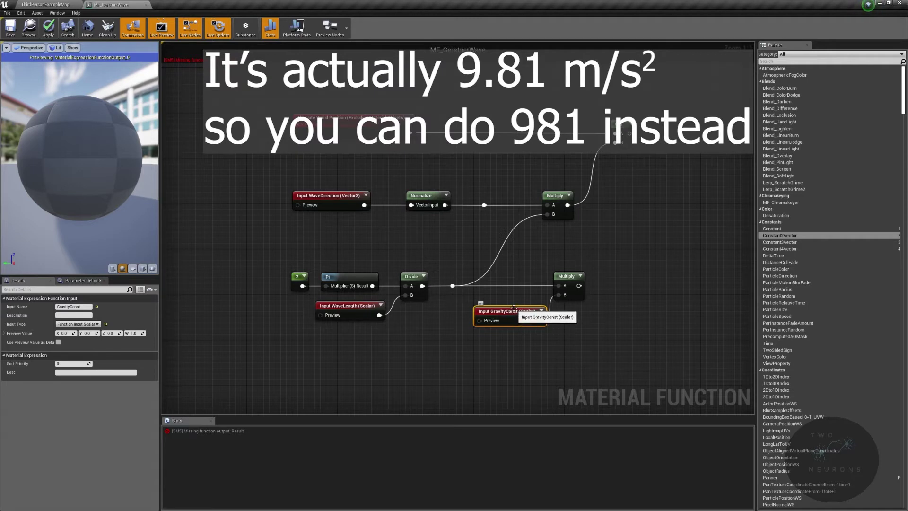
Set the GravityConst input's preview X value to 980.
click(64, 333)
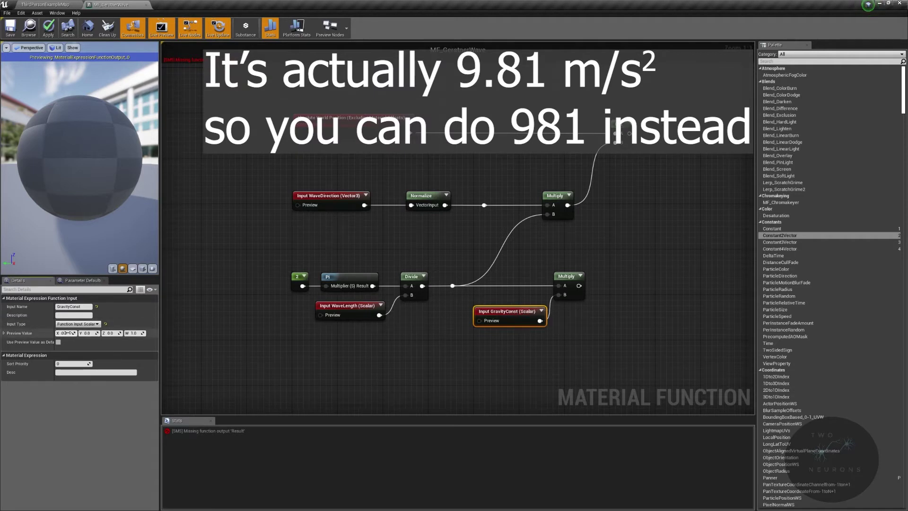
text(980)
key(Return)
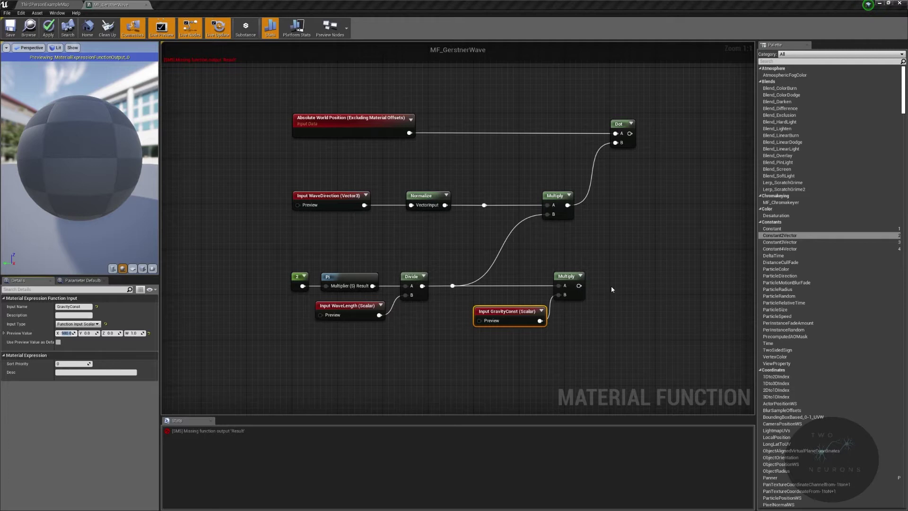
Add a SquareRoot node fed by the lower Multiply output and align it with the row.
drag(579, 286, 633, 285)
text(qrt)
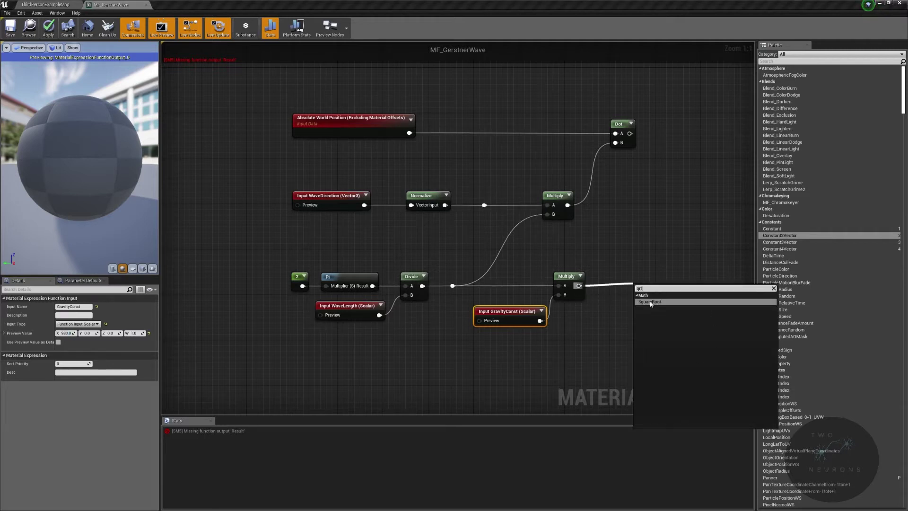
click(651, 303)
drag(283, 259, 676, 295)
key(q)
right_drag(690, 301, 597, 296)
click(595, 296)
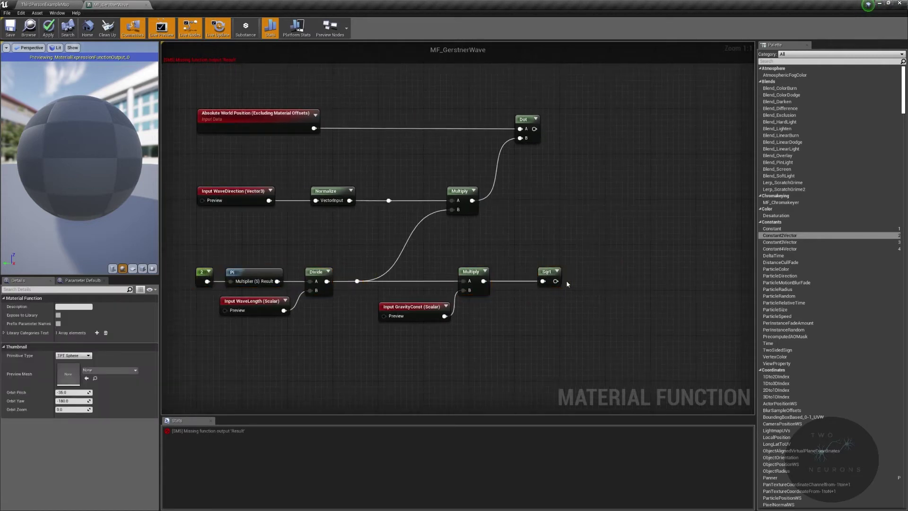
Feed the Sqrt output into the A input of a new Multiply node, line it up, and select the row's nodes for alignment.
drag(555, 281, 597, 278)
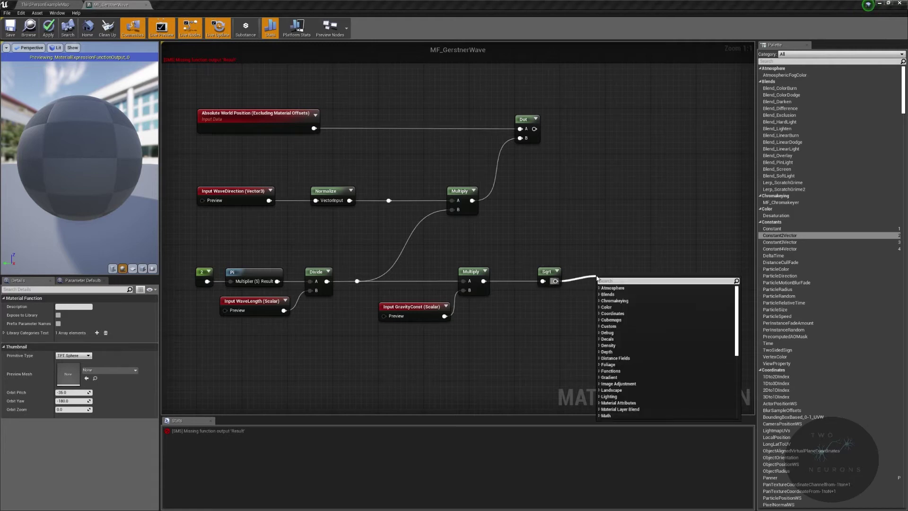
text(mul)
key(Return)
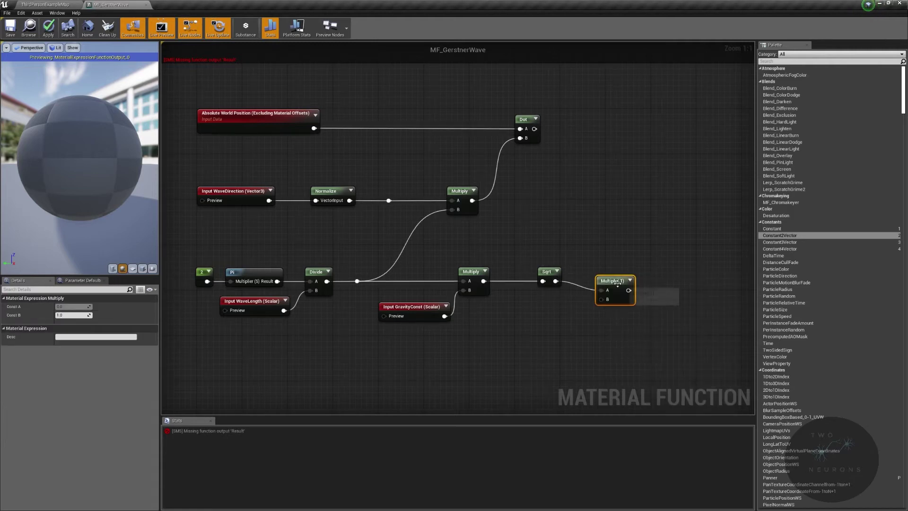
drag(617, 283, 621, 273)
drag(188, 261, 661, 292)
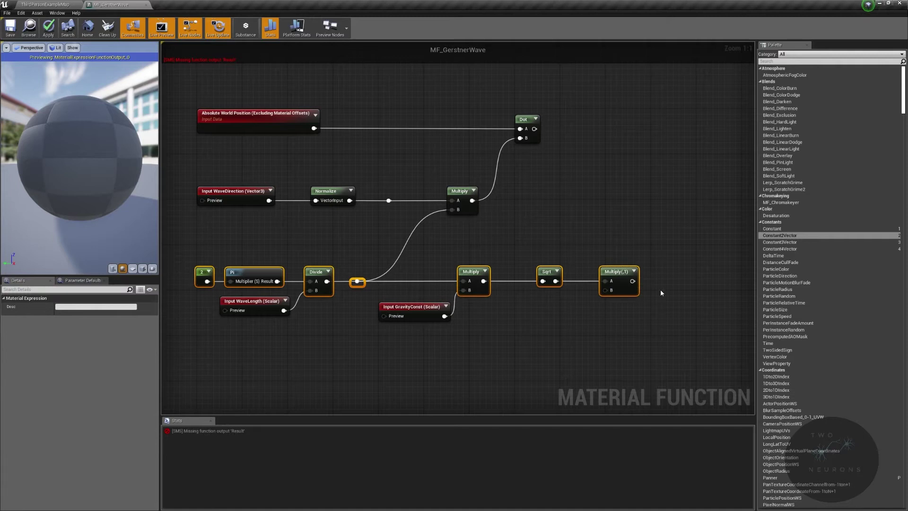
Add a Time node wired to the B input of the last Multiply in the lower row and place it beneath Sqrt.
click(660, 292)
drag(605, 289, 571, 318)
text(ti me)
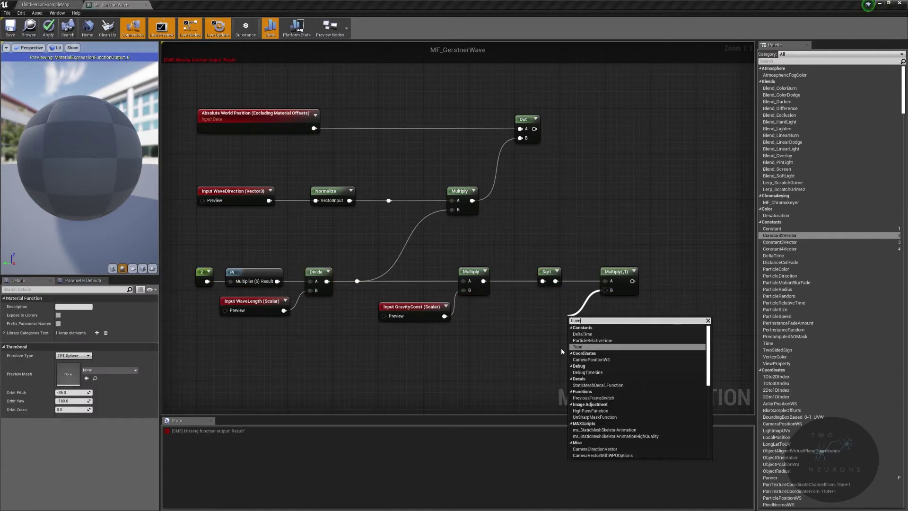
click(589, 348)
drag(585, 324, 570, 314)
Enclose the lower row of nodes in a comment box titled "Speed of Waves" and move the box slightly down.
right_drag(498, 267, 625, 254)
drag(281, 247, 669, 320)
text(cS)
text(peed of Waves)
key(Return)
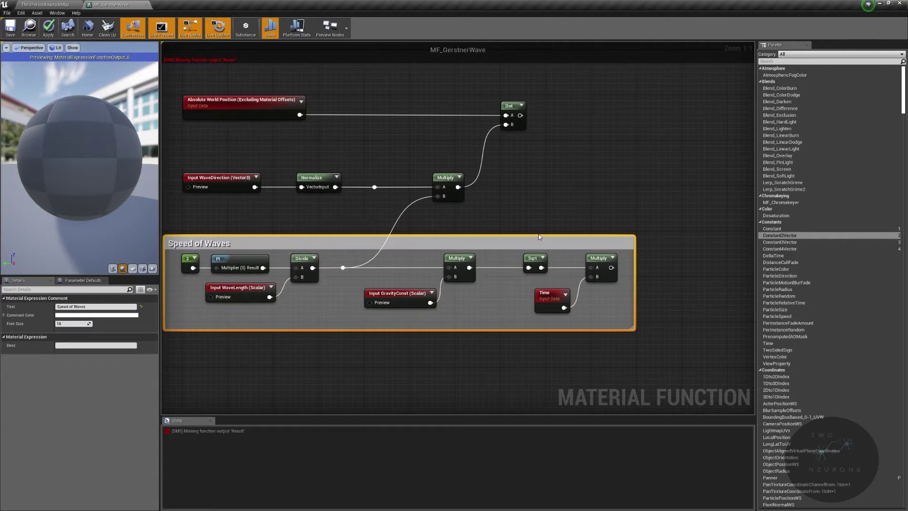
drag(538, 245, 535, 264)
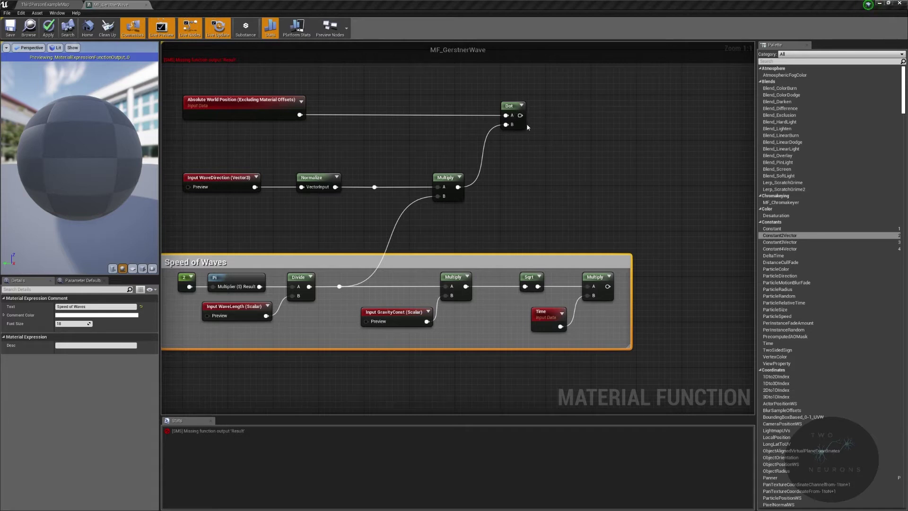
Add a Subtract node with the Dot output feeding A and the final Speed of Waves Multiply feeding B.
drag(520, 115, 634, 108)
text(sub)
key(Return)
drag(638, 111, 660, 106)
drag(608, 286, 708, 111)
Straighten the connections along the top row, and shift the entire graph to leave more room before the output node.
drag(196, 77, 583, 125)
right_drag(378, 149, 595, 162)
key(q)
right_drag(549, 216, 662, 211)
scroll(663, 210, down, 3)
drag(258, 100, 704, 361)
drag(606, 155, 494, 185)
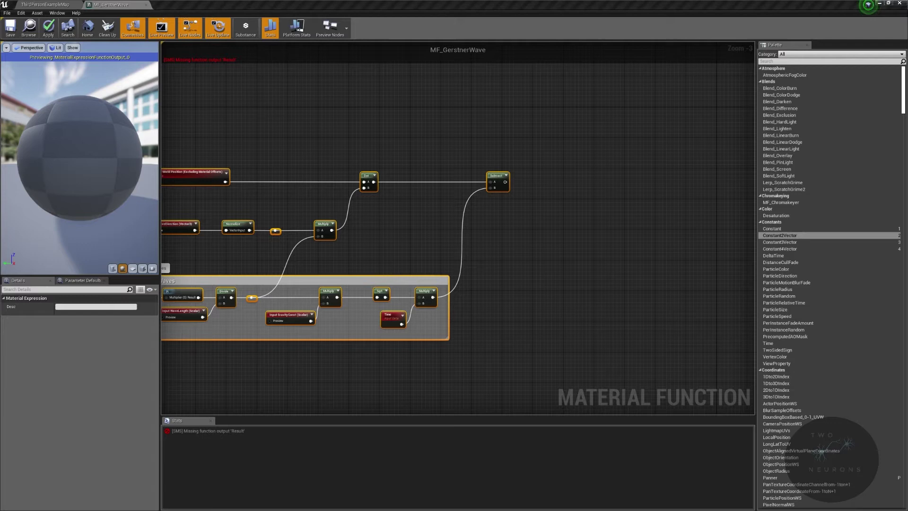
Feed the Subtract output into a new Cosine node, line it up with the row, and expand its preview.
drag(505, 182, 573, 179)
text(cosine)
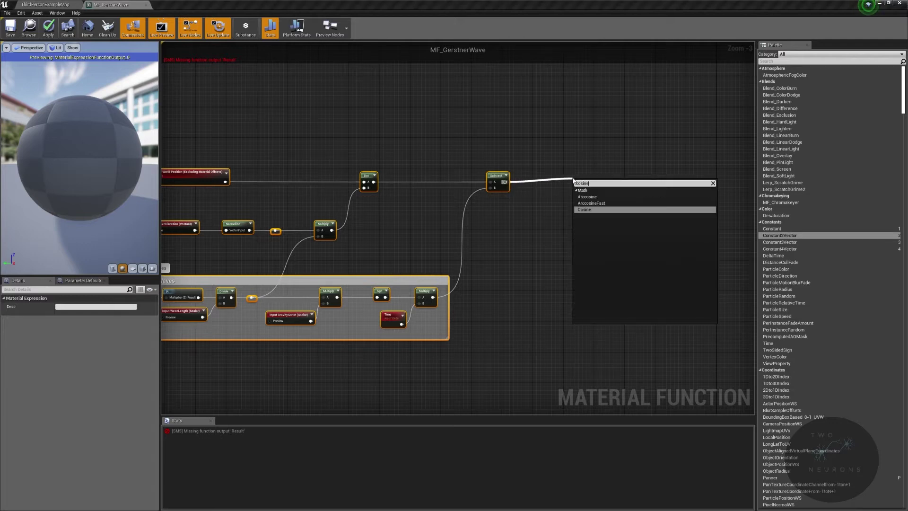
key(Return)
drag(580, 180, 597, 176)
click(596, 176)
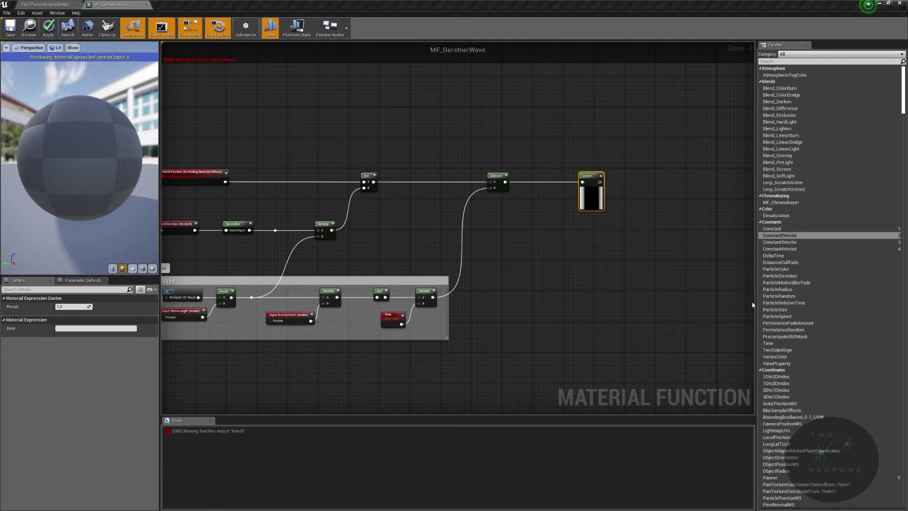
Set the Cosine node's period to 6.283185.
click(71, 306)
text(6.283185)
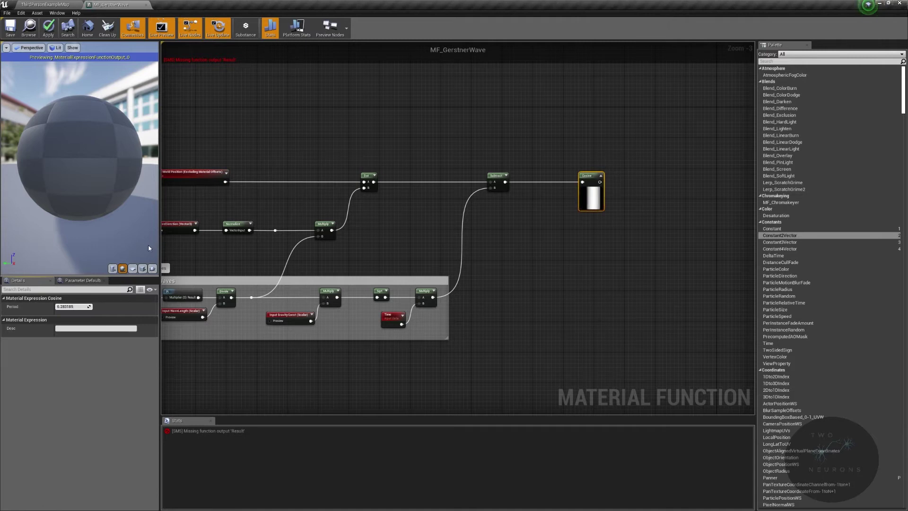
key(Return)
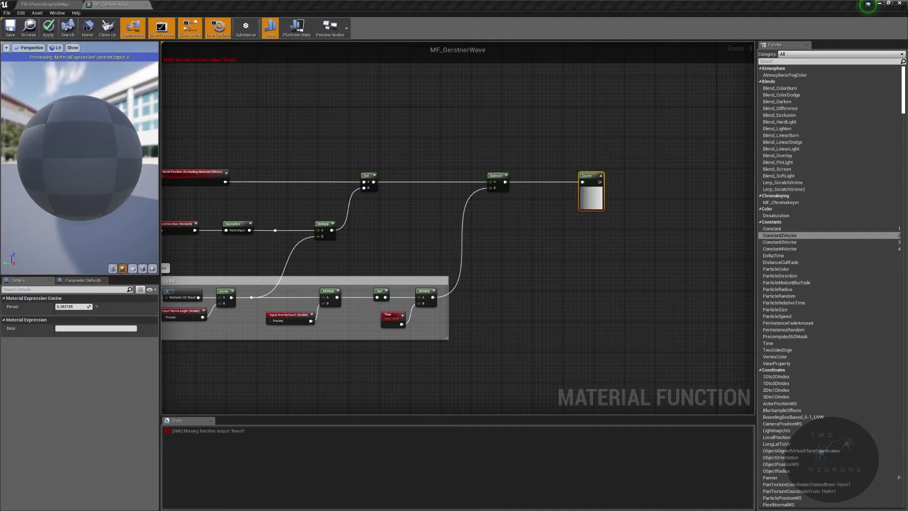
Feed the Cosine output into the A input of a new Multiply node and insert a reroute point on that wire.
right_drag(626, 197, 540, 185)
drag(493, 182, 538, 185)
text(mul)
key(Return)
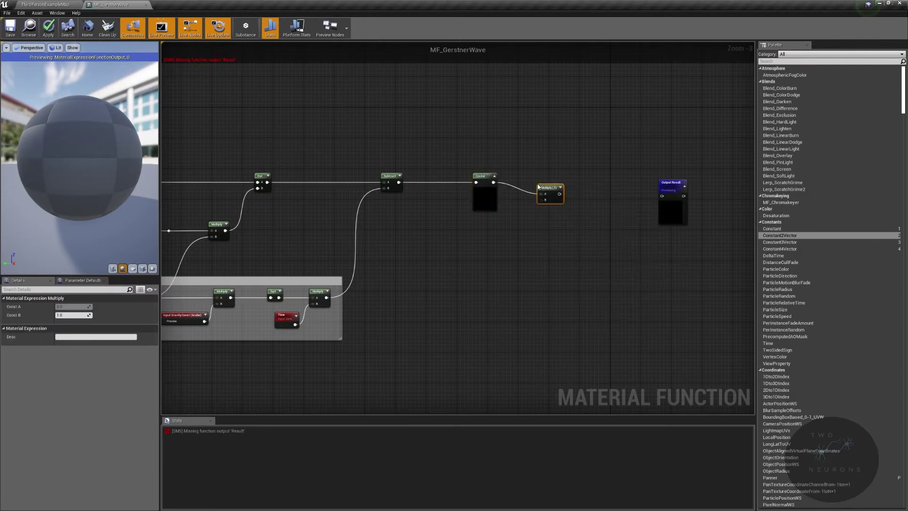
drag(548, 190, 557, 179)
double_click(520, 182)
Select the top row's nodes through the new Multiply and align them.
right_drag(519, 182, 752, 174)
drag(306, 126, 530, 180)
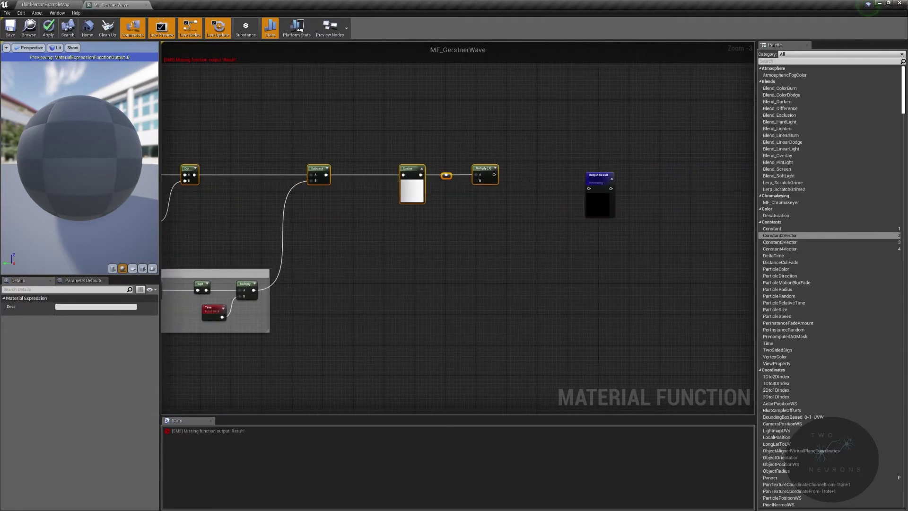
scroll(511, 157, down, 3)
drag(281, 137, 330, 162)
Add a Constant3Vector below the Multiply after Cosine and set its B component to 1, giving 0,0,1.
right_drag(401, 170, 518, 173)
scroll(486, 201, up, 5)
right_drag(471, 206, 620, 349)
scroll(731, 318, up, 1)
click(455, 287)
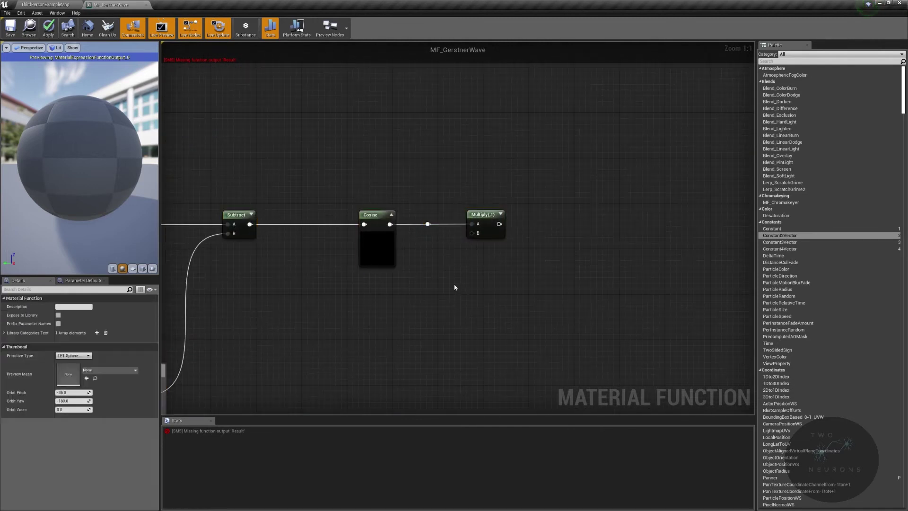
click(446, 279)
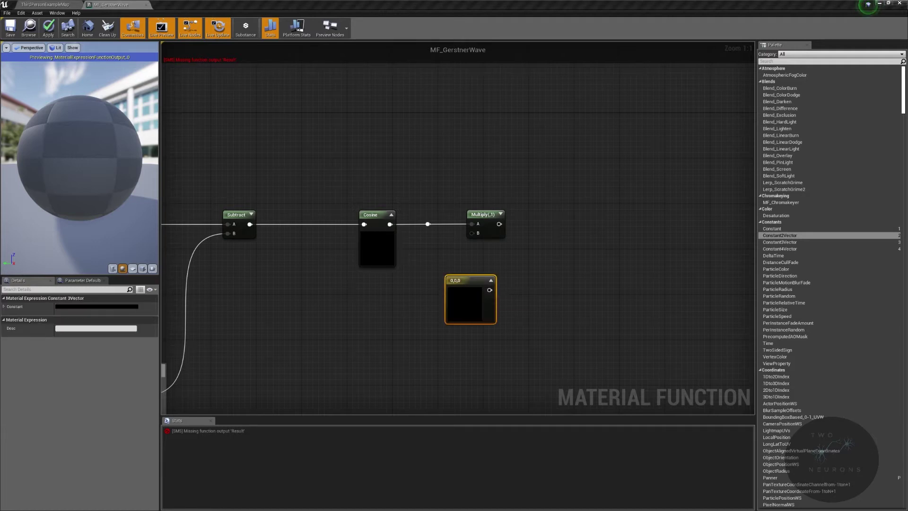
click(3, 306)
click(66, 332)
text(1)
key(Return)
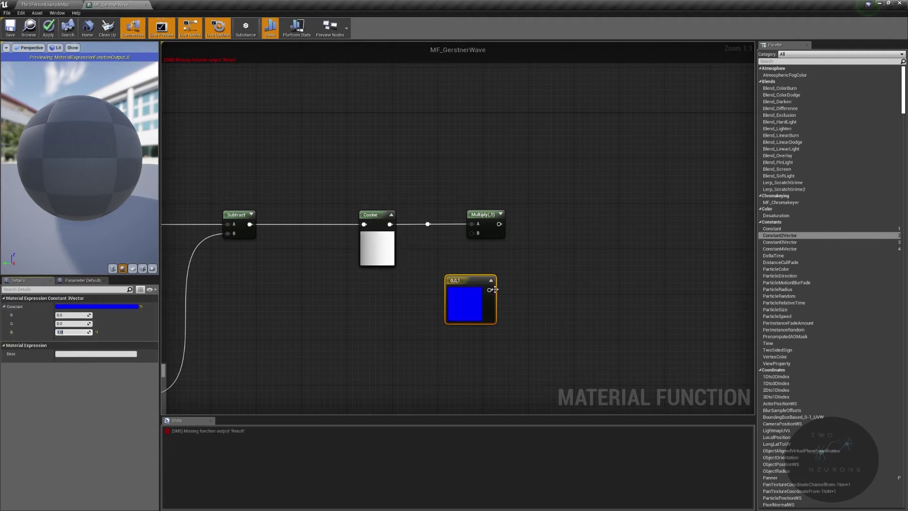
Wire the 0,0,1 vector to the Multiply's B input, expand the Multiply's preview, and place the vector directly beneath it.
drag(489, 291, 476, 235)
click(501, 214)
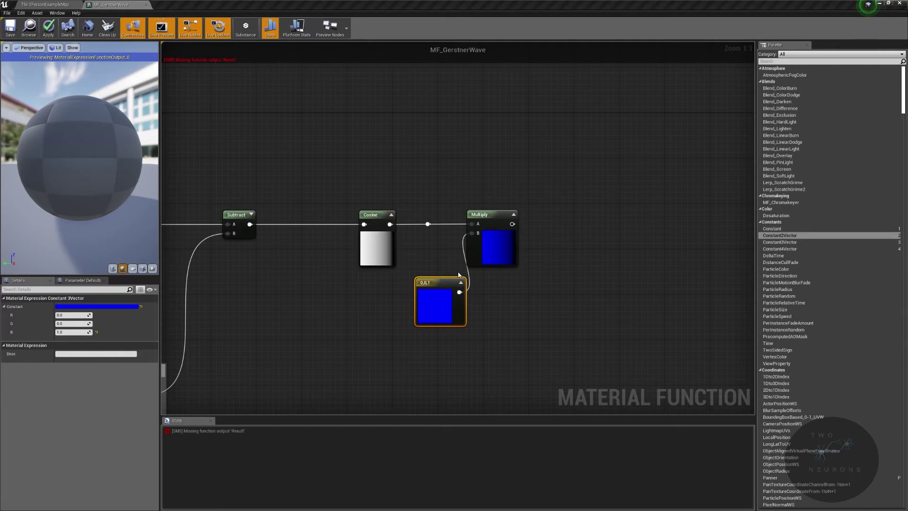
drag(455, 281, 504, 273)
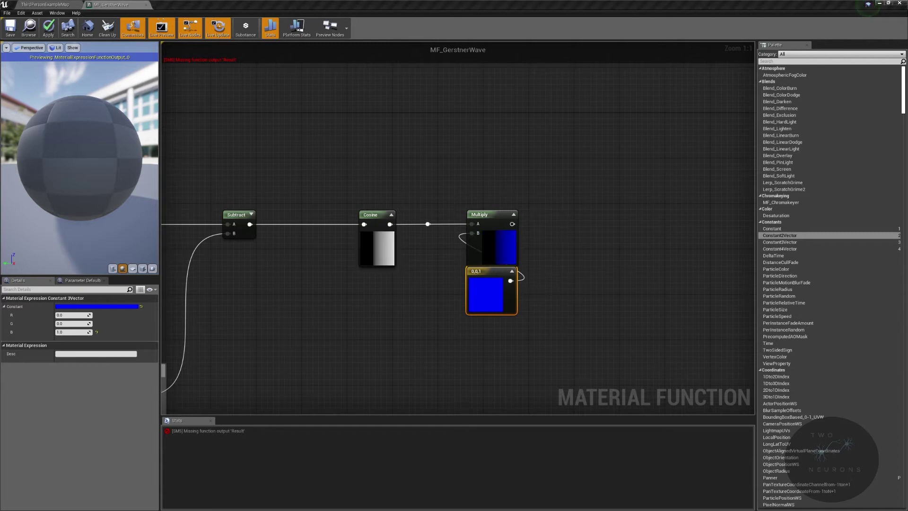
drag(485, 269, 482, 279)
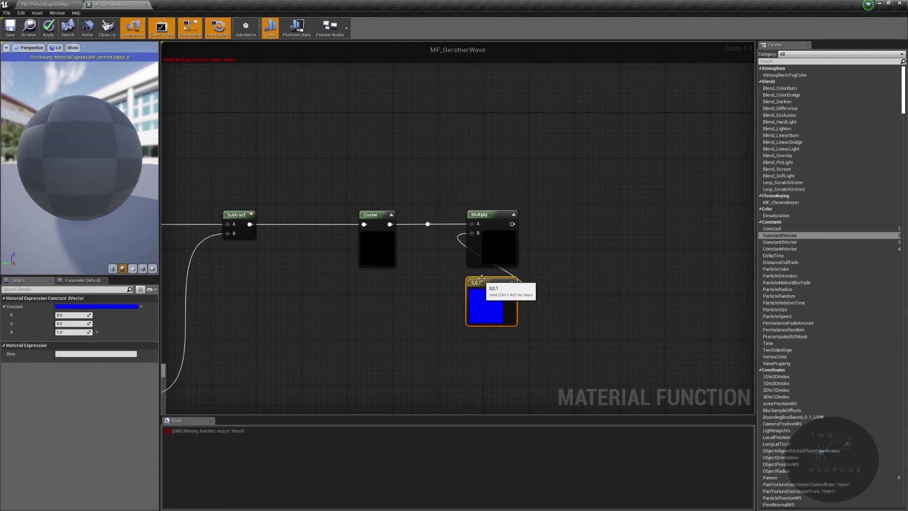
Feed the vector Multiply's output into the A input of another new Multiply node and line it up with the row.
drag(592, 222, 592, 222)
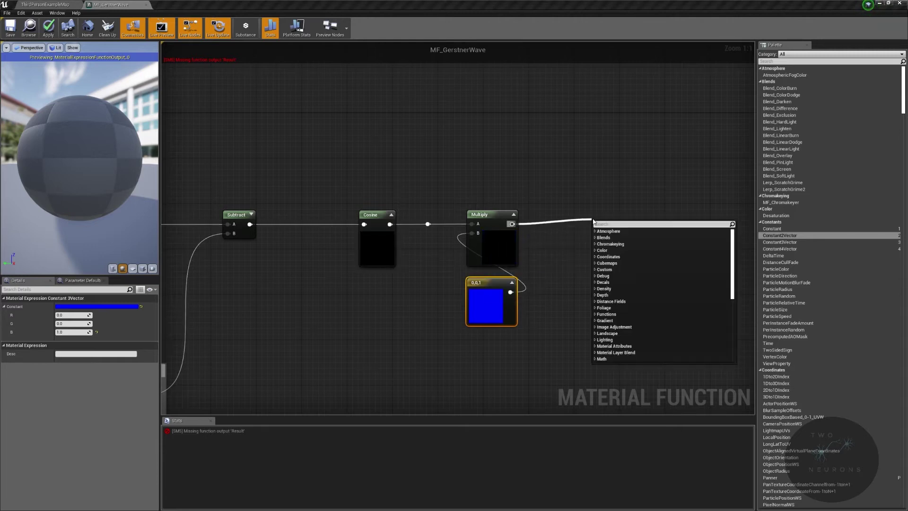
text(mul)
key(Return)
drag(601, 222, 629, 213)
Add a FunctionInput node below the last Multiply and name the input WaveHeight.
right_click(595, 257)
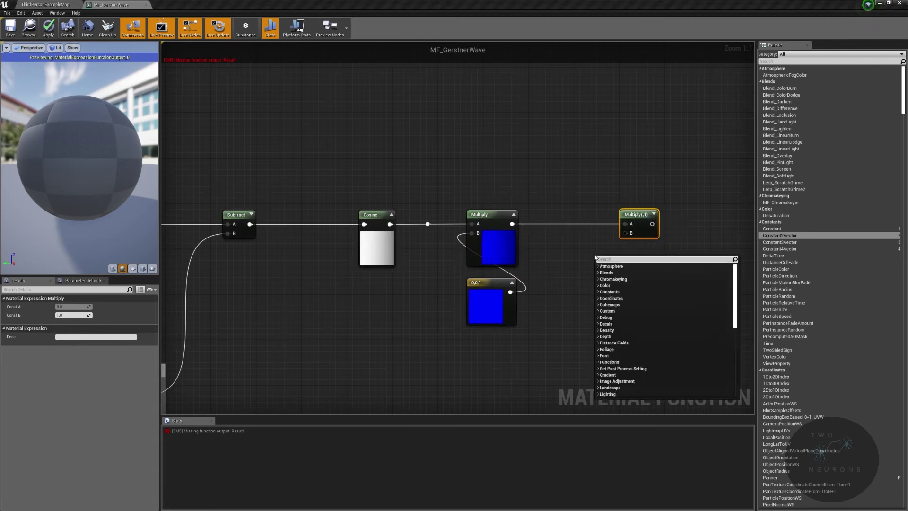
text(functio)
key(Return)
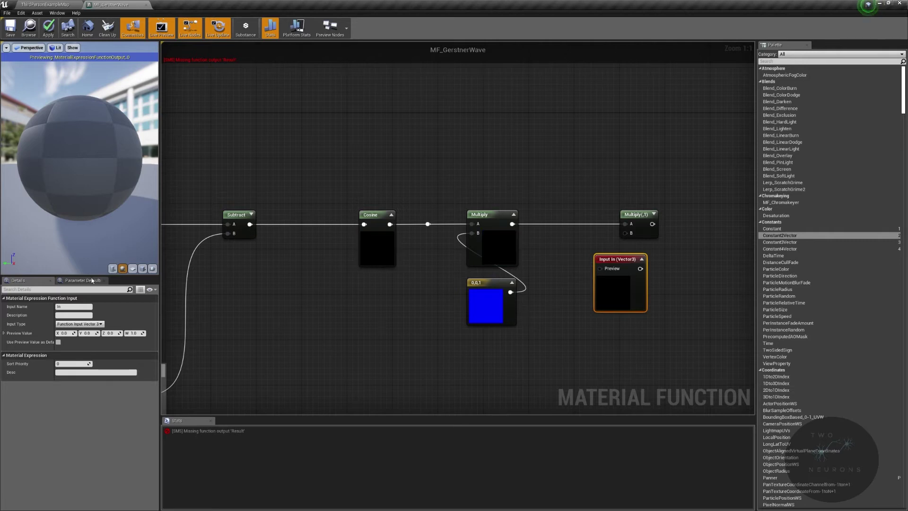
click(80, 307)
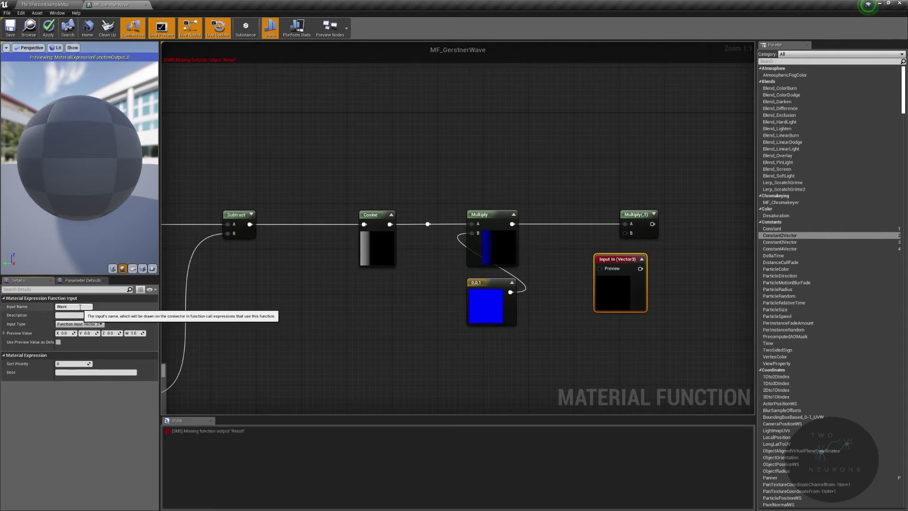
key(Return)
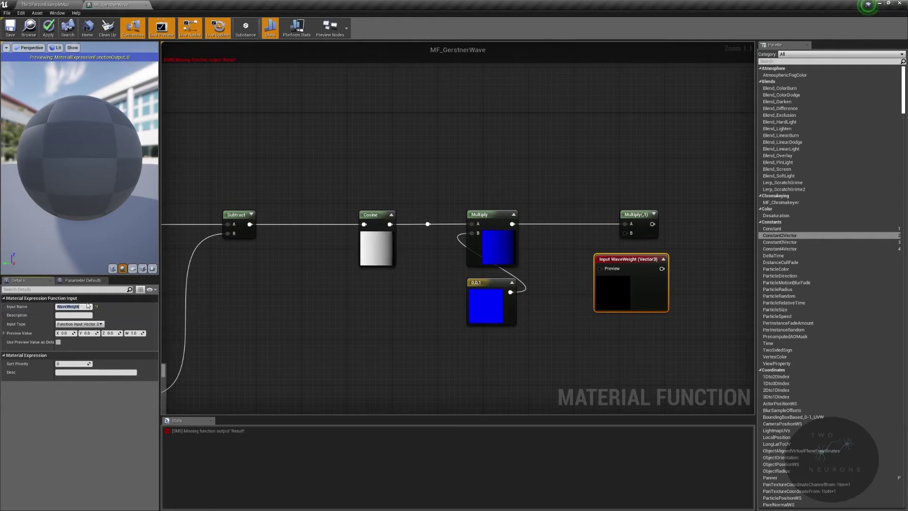
Make the WaveHeight input a Scalar with preview X value 2, collapse its preview, and wire it to the last Multiply's B input.
click(97, 325)
click(87, 330)
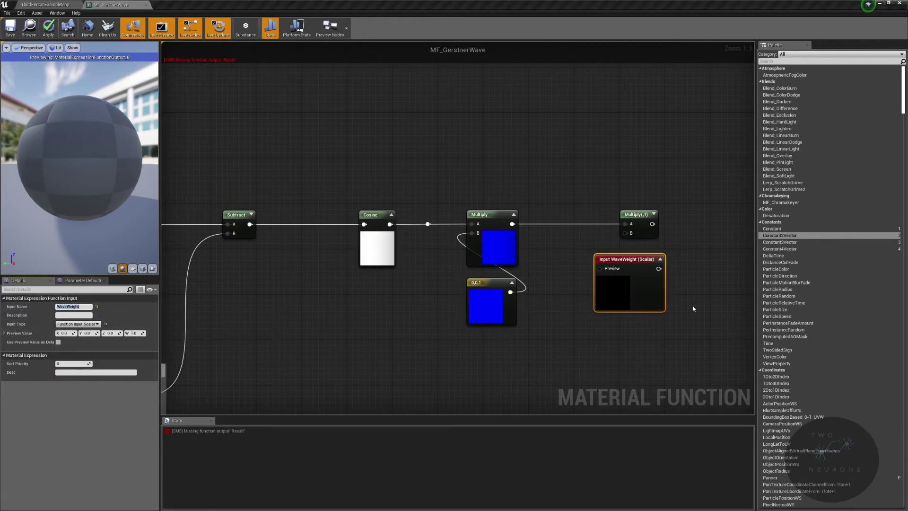
click(66, 333)
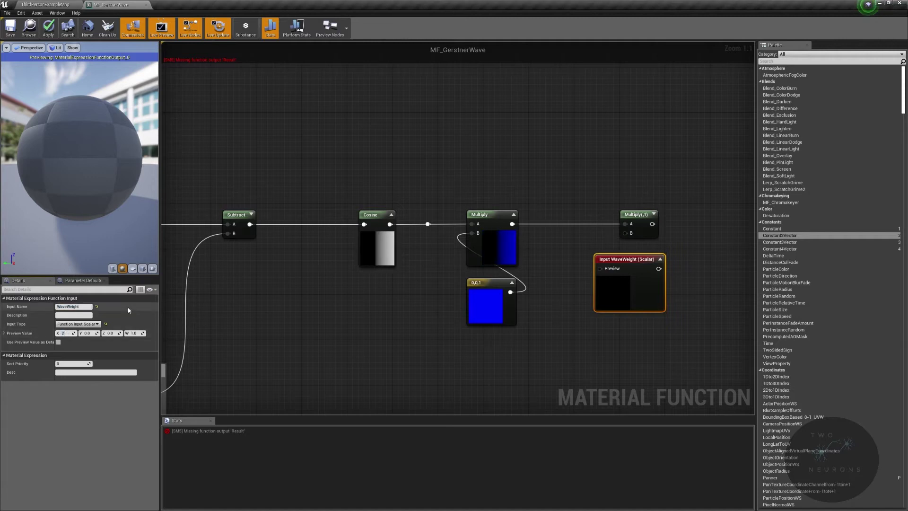
click(660, 259)
drag(658, 269, 622, 250)
Rename the function output from Result to Offset.
right_drag(674, 245, 249, 298)
scroll(441, 310, down, 3)
scroll(461, 305, up, 3)
right_drag(515, 301, 357, 284)
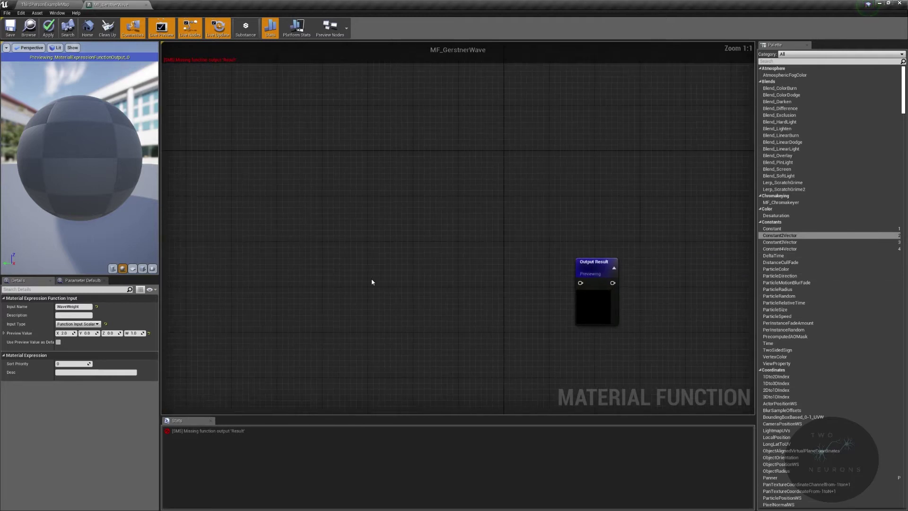
click(601, 270)
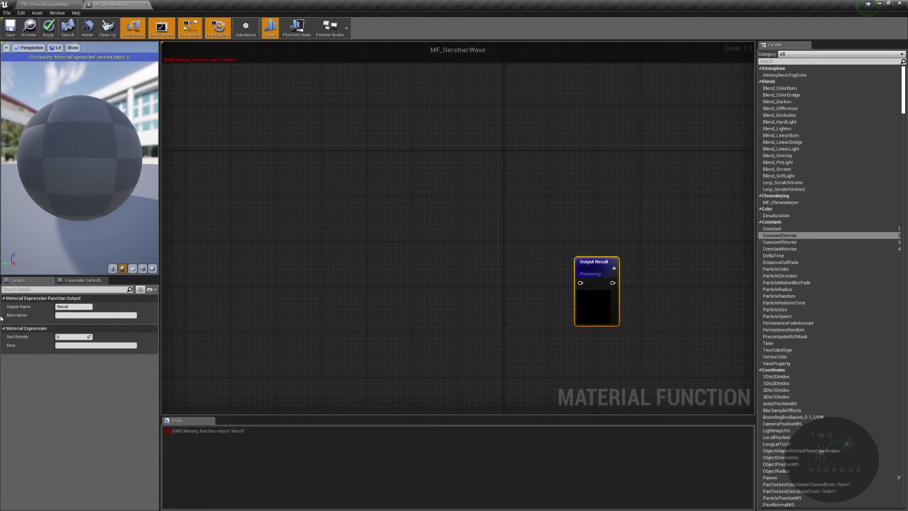
click(63, 307)
Connect the last Multiply's output to the Offset output node and line that node up with the row.
right_drag(350, 297, 813, 282)
scroll(569, 280, down, 1)
right_drag(568, 280, 647, 269)
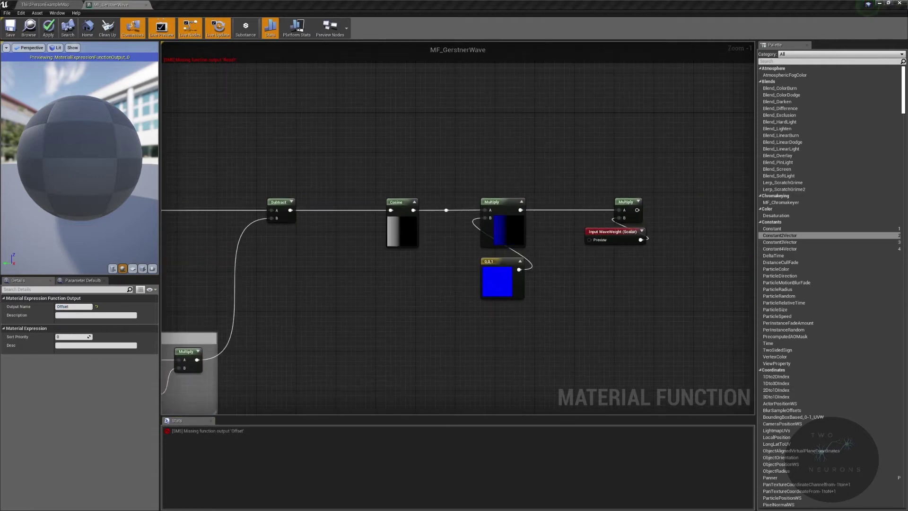
right_drag(610, 284, 505, 258)
scroll(639, 251, down, 2)
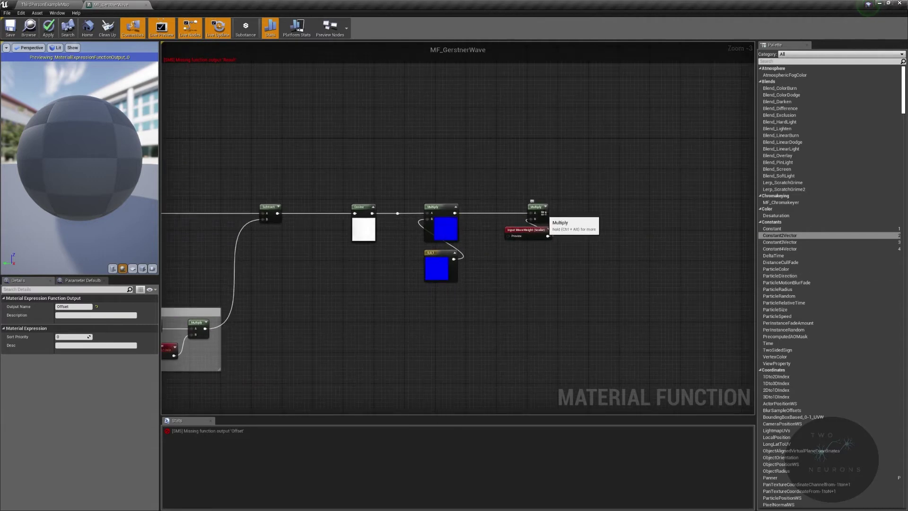
drag(543, 214, 369, 227)
drag(380, 218, 381, 211)
right_drag(382, 209, 534, 184)
drag(529, 193, 530, 187)
right_drag(509, 188, 754, 195)
mouse_move(76, 154)
mouse_down()
mouse_move(55, 156)
mouse_move(91, 138)
mouse_move(74, 156)
mouse_up()
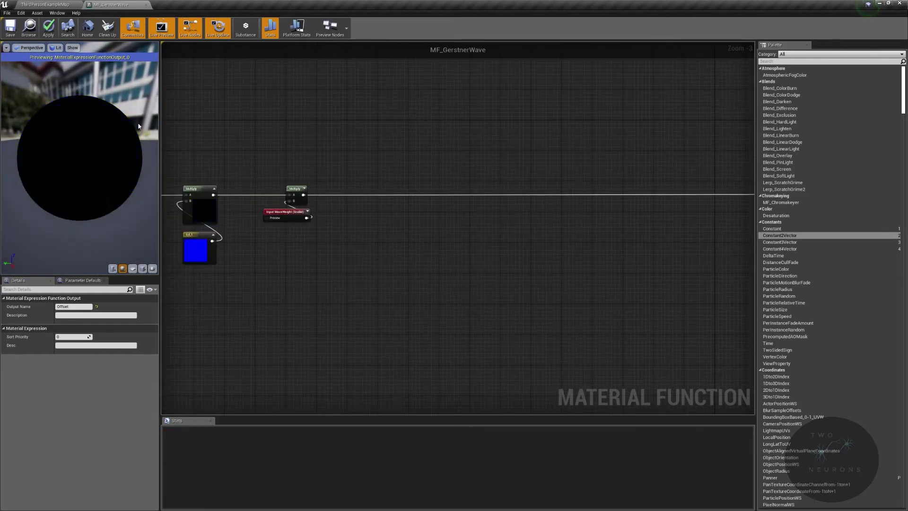
mouse_move(363, 146)
right_down()
mouse_move(710, 151)
mouse_move(626, 162)
right_up()
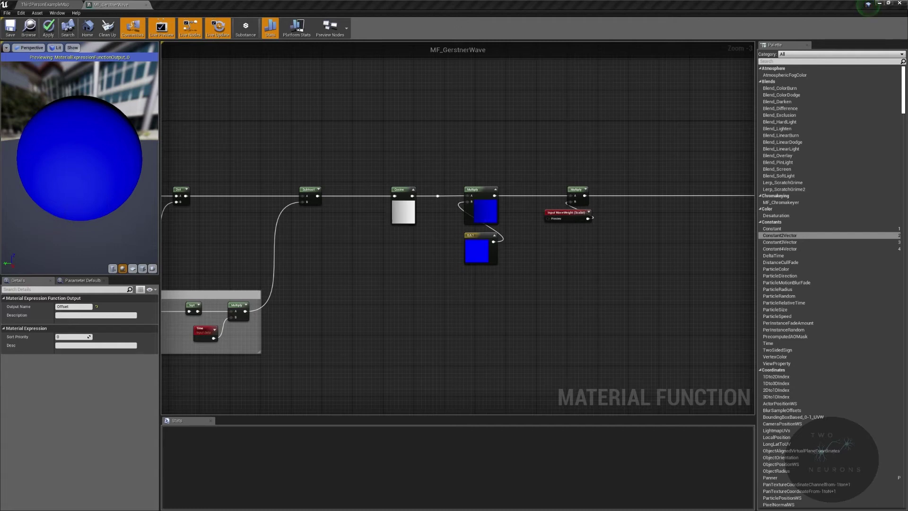
right_drag(447, 233, 162, 259)
Add a FunctionOutput node above the Offset output node.
right_drag(661, 229, 398, 246)
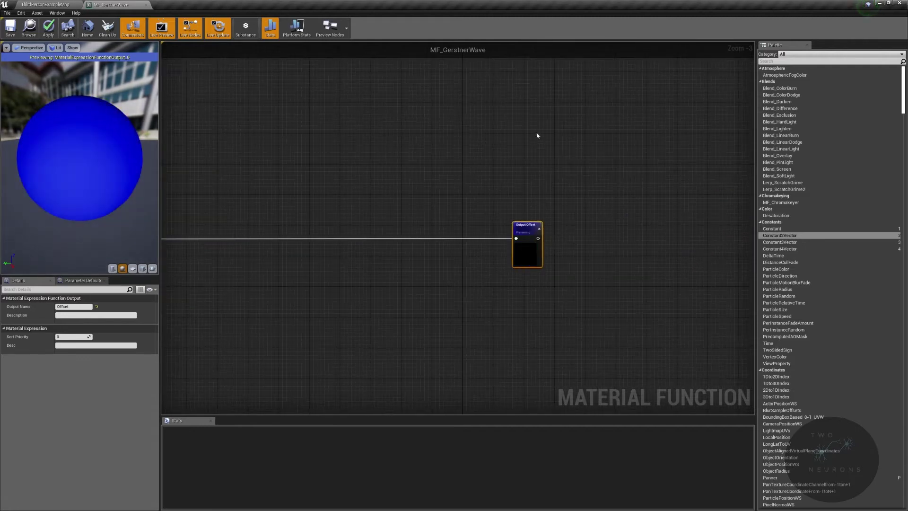
right_click(515, 119)
right_click(536, 118)
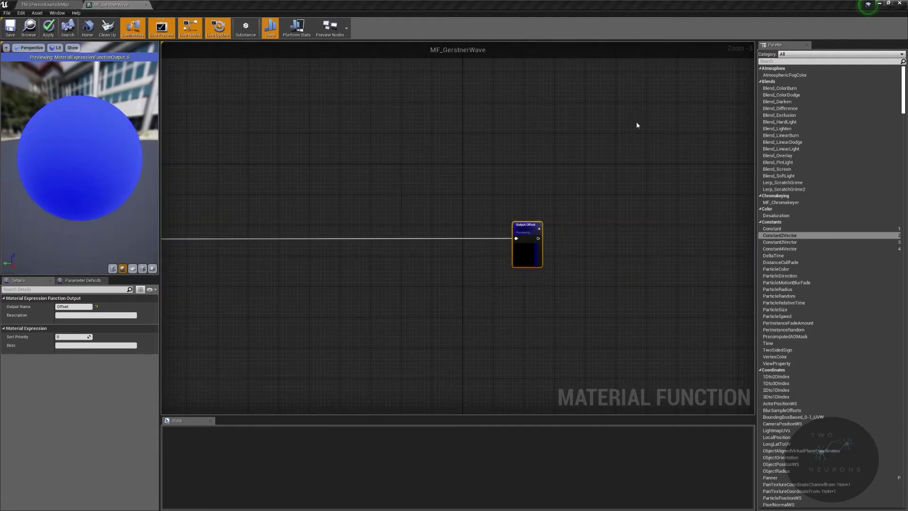
right_click(540, 122)
text(outp)
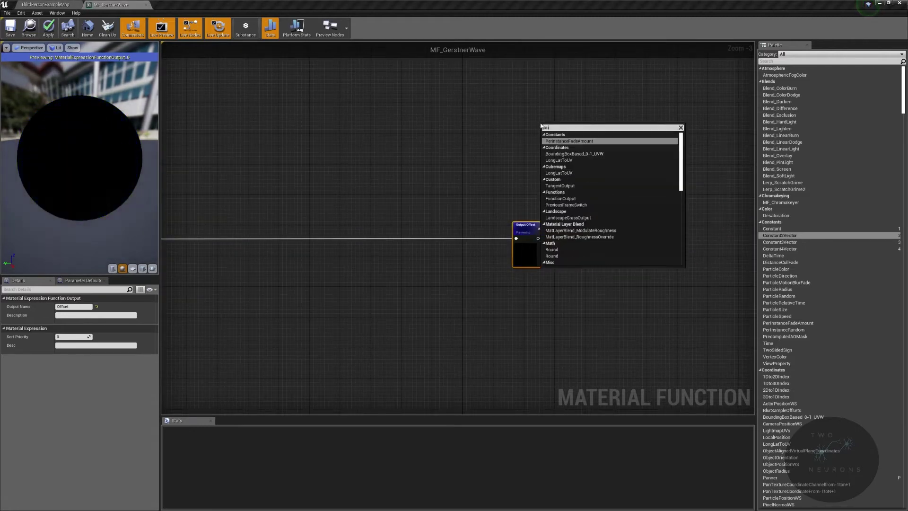
key(Down)
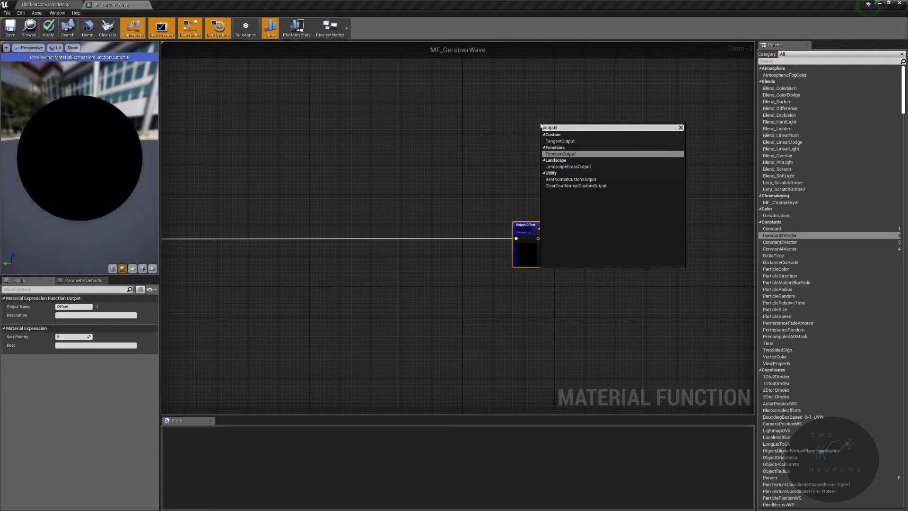
key(Return)
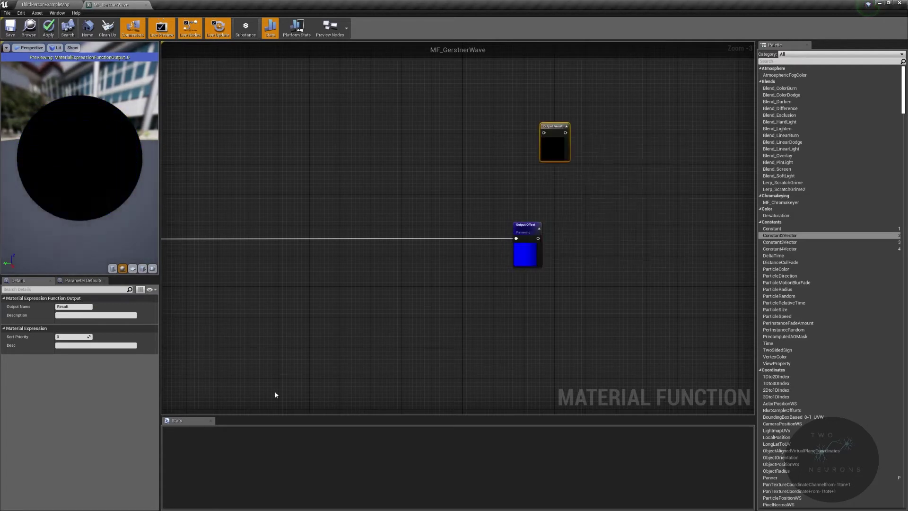
Name the new function output Normal and line it up directly above the Offset output.
click(76, 306)
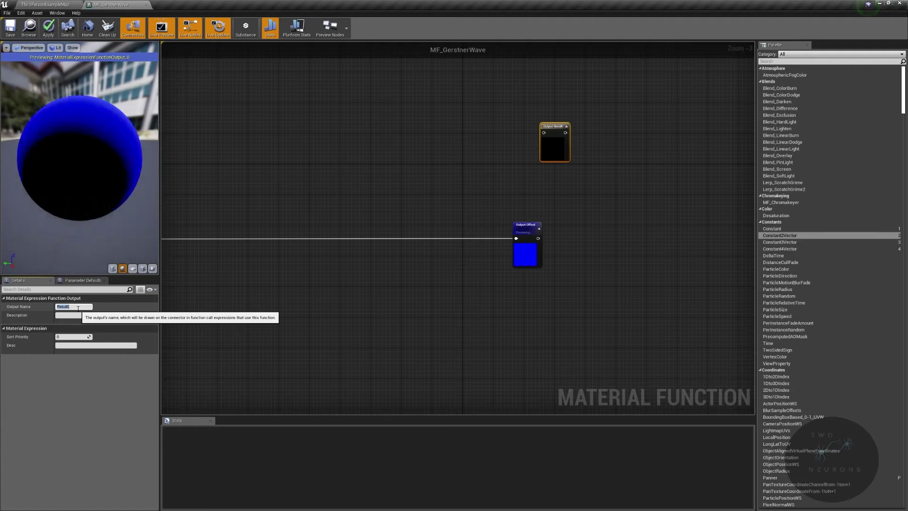
text(Normal)
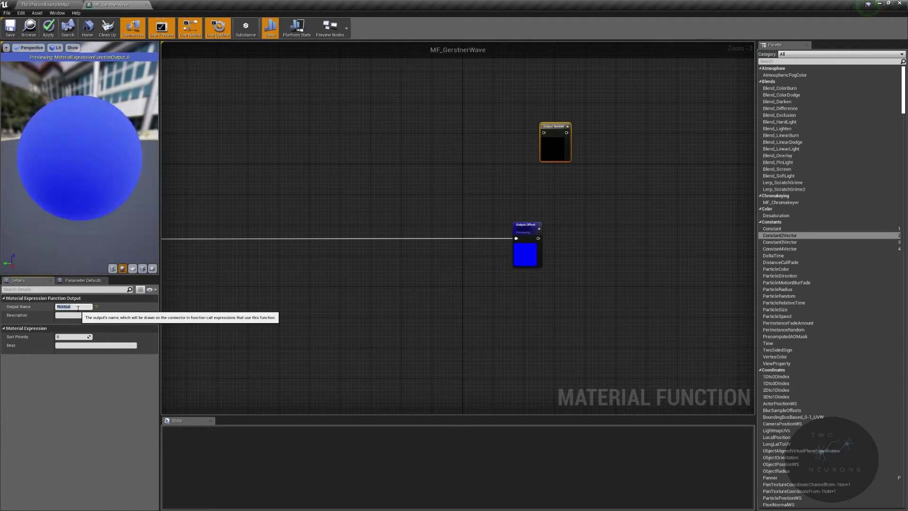
drag(555, 127, 529, 129)
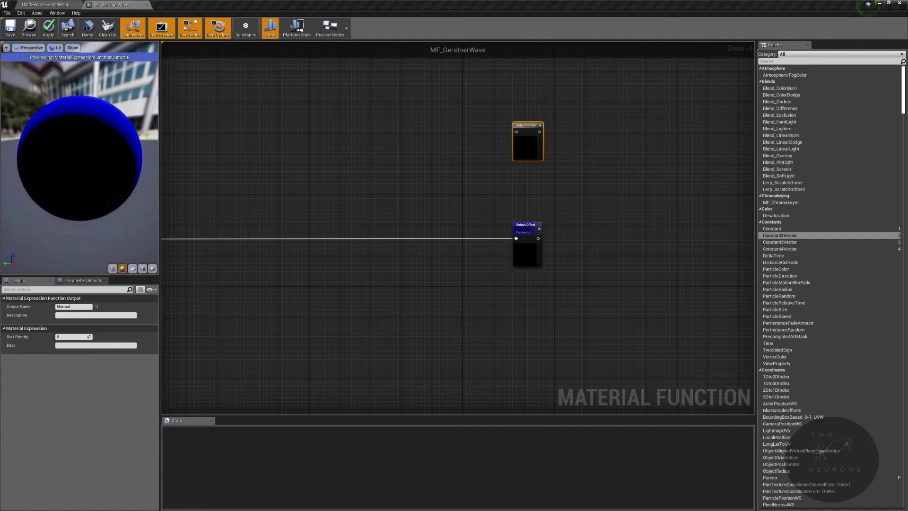
Add a Sine node below the Cosine node.
right_drag(428, 201, 737, 176)
right_drag(214, 182, 725, 164)
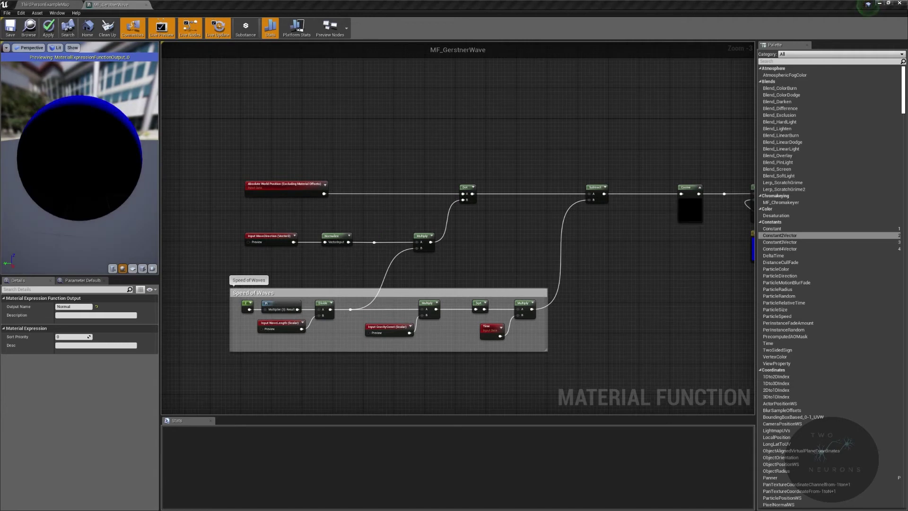
right_drag(497, 236, 302, 275)
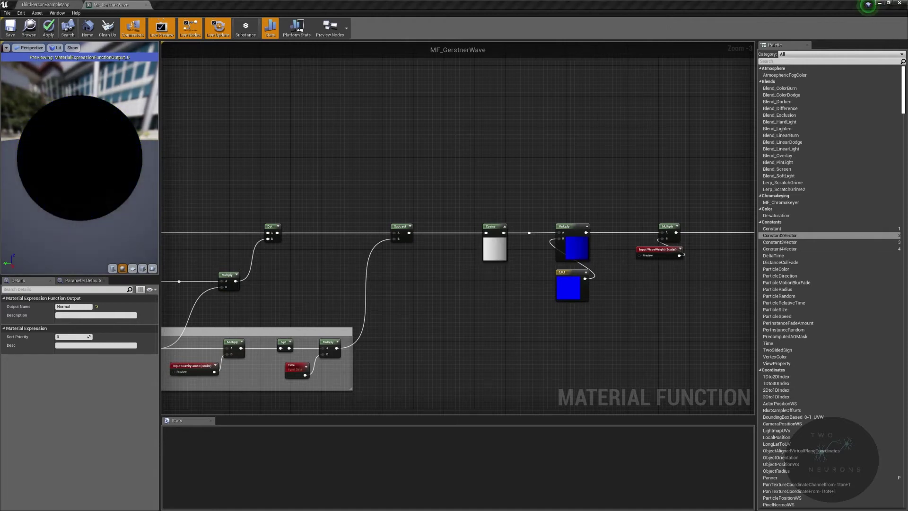
right_drag(564, 369, 488, 395)
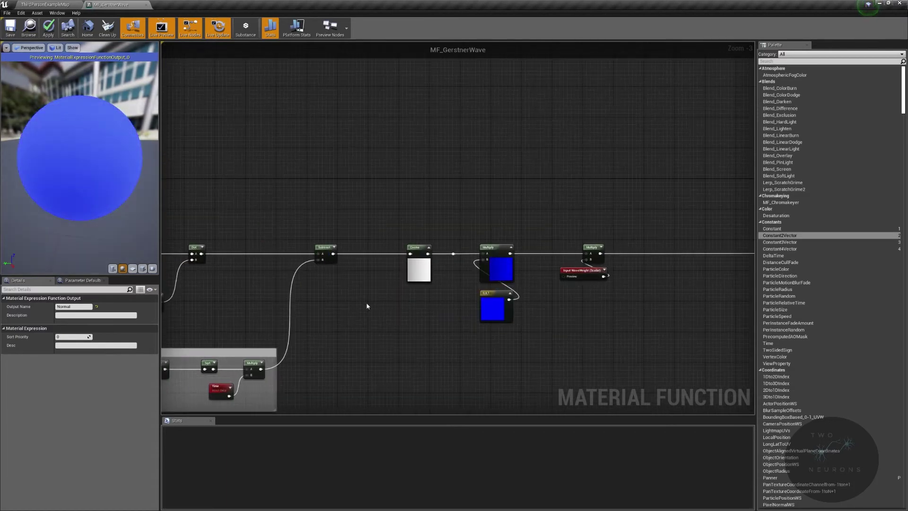
right_drag(449, 368, 449, 282)
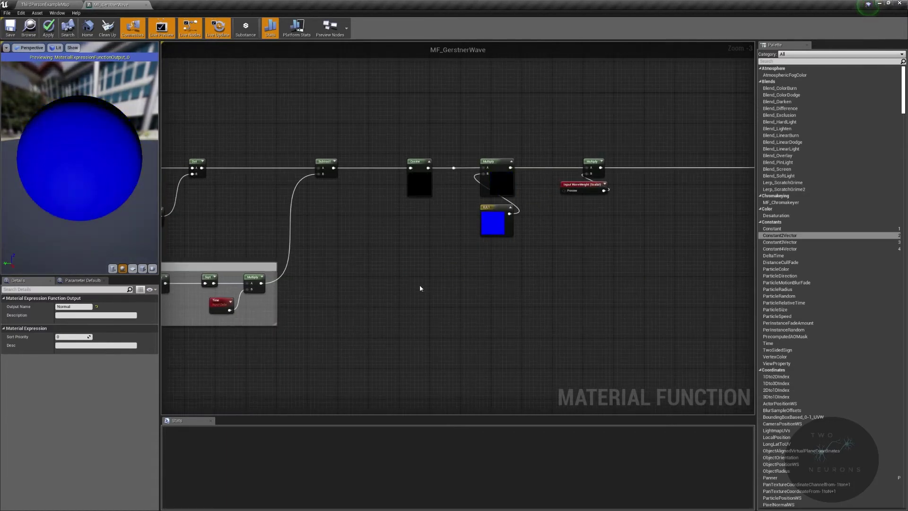
right_click(413, 268)
text(sine)
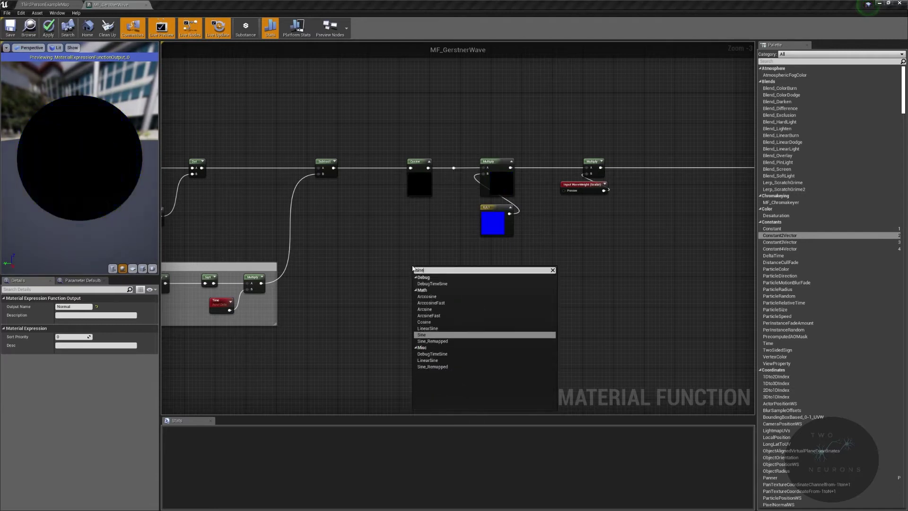
click(421, 334)
Expand the Sine node's preview and set its period to 6.283185.
scroll(421, 333, up, 3)
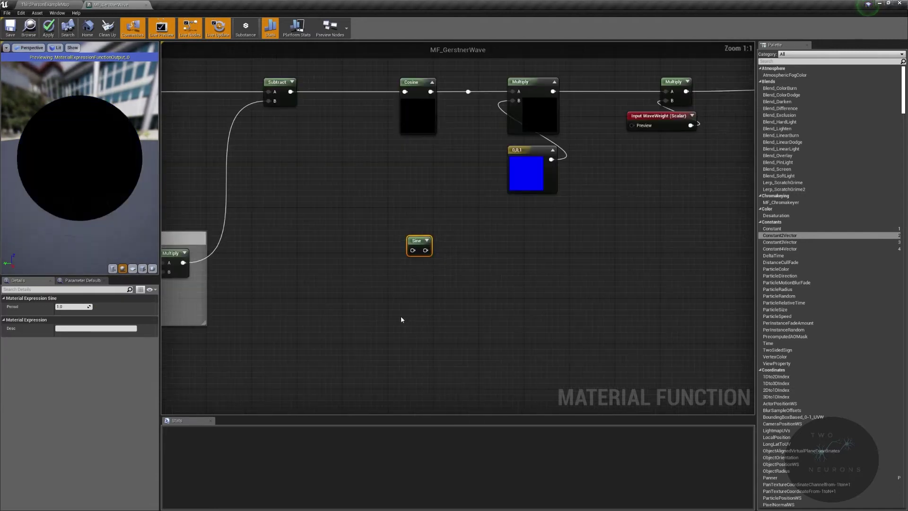
click(427, 240)
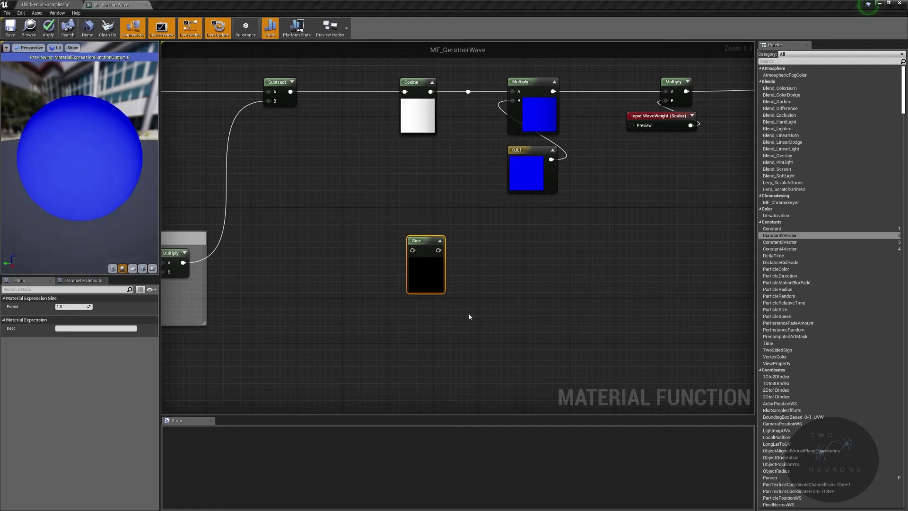
click(71, 306)
text(6.283185)
key(Return)
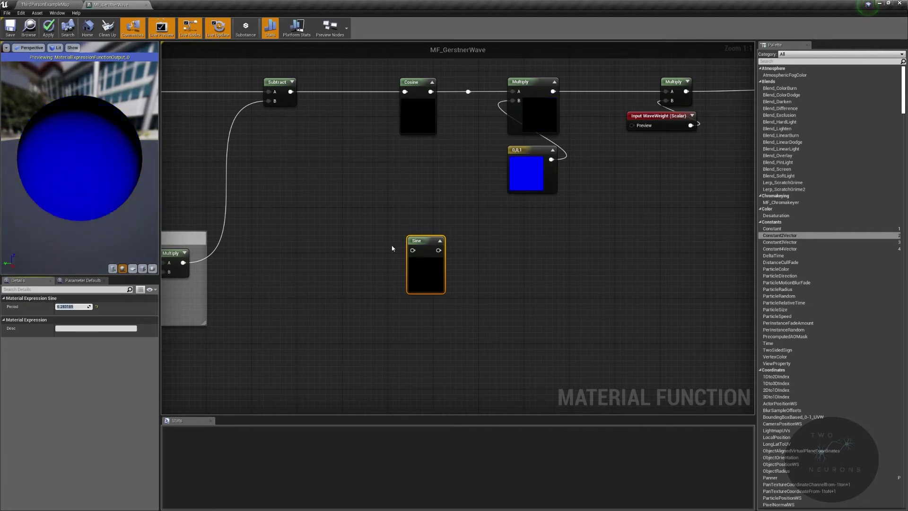
Insert a reroute node on the wire between Subtract and Cosine and straighten it with the rest of the row.
right_drag(407, 162, 383, 197)
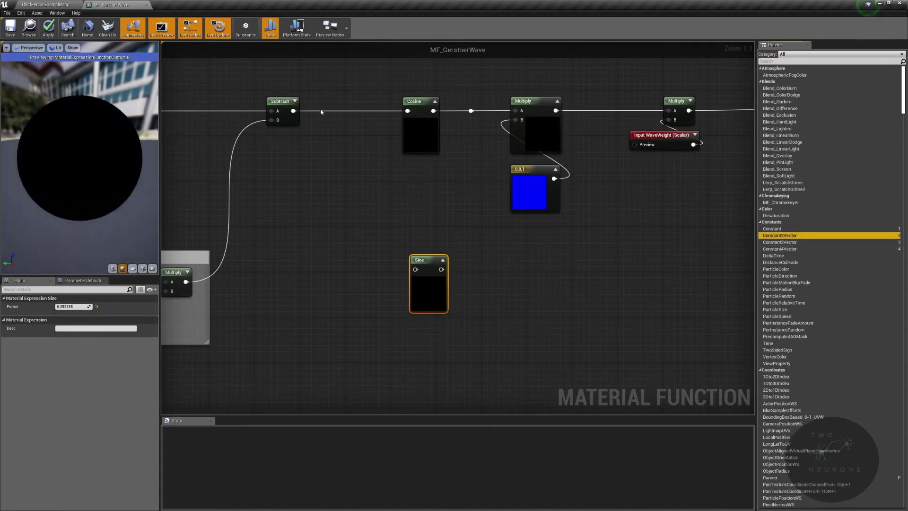
double_click(320, 111)
scroll(469, 169, down, 3)
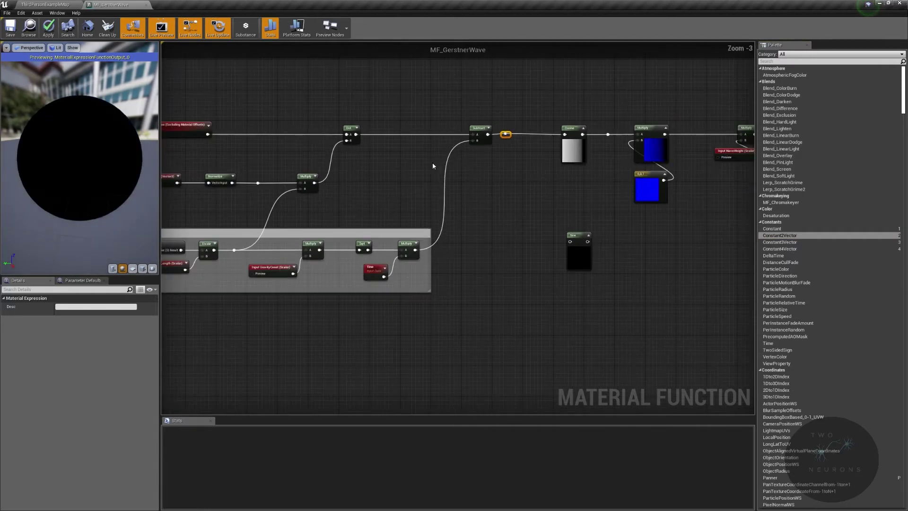
drag(183, 105, 688, 146)
right_drag(563, 159, 752, 162)
right_drag(499, 229, 356, 231)
right_drag(205, 221, 391, 218)
scroll(440, 218, up, 3)
click(567, 203)
right_drag(567, 203, 406, 216)
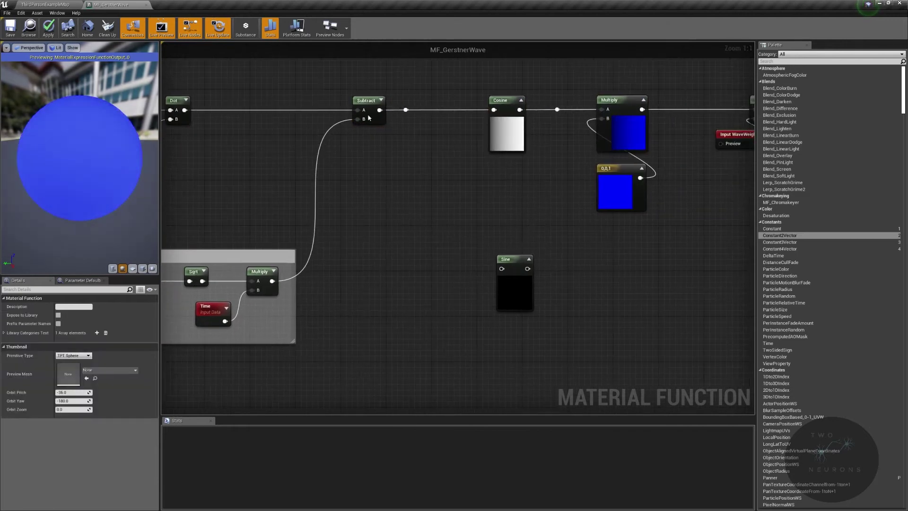
Connect the reroute node after Subtract to the Sine input and move the Sine node slightly lower and to the left.
drag(405, 109, 501, 268)
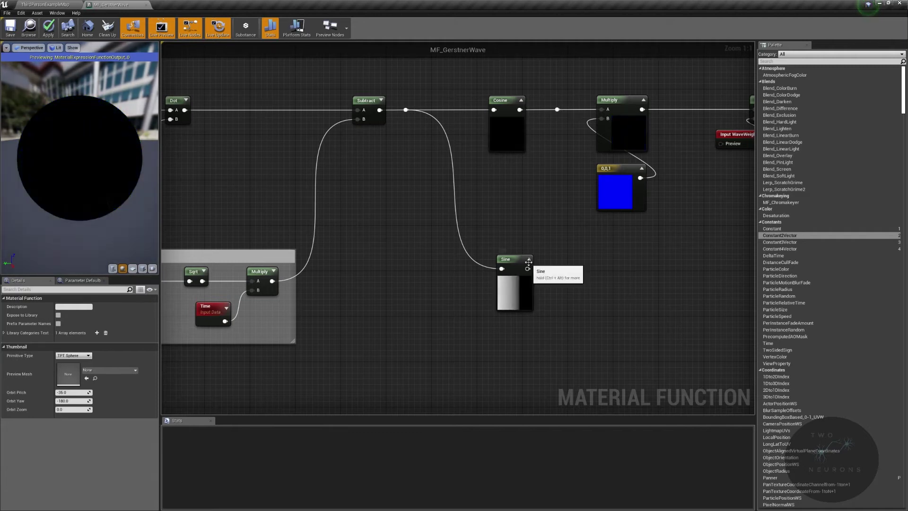
right_drag(554, 253, 493, 276)
drag(451, 282, 435, 301)
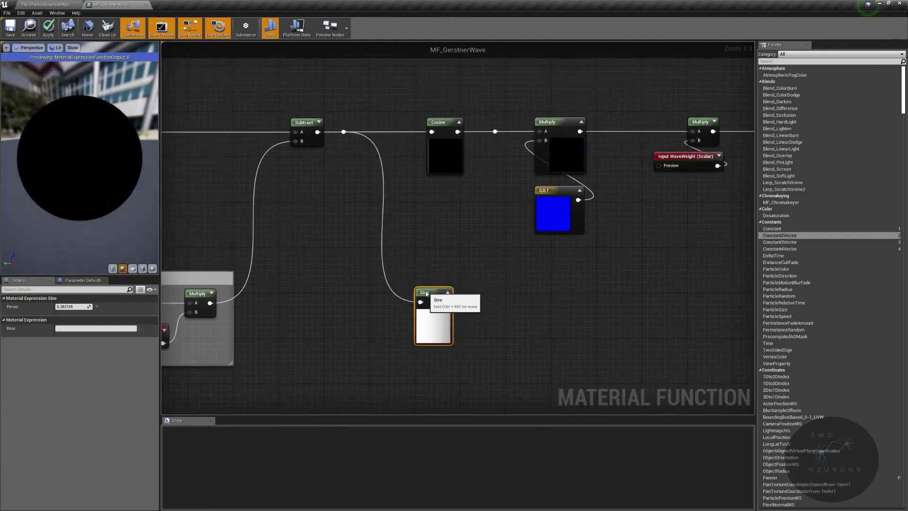
right_drag(624, 310, 594, 351)
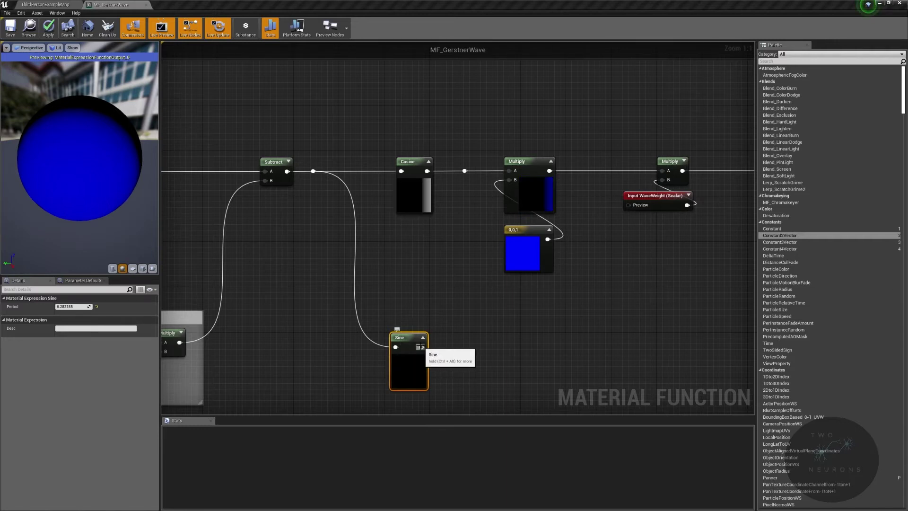
Create a Multiply node above the Cosine row with the Sine output feeding its A input.
drag(422, 346, 474, 122)
text(mul)
key(Return)
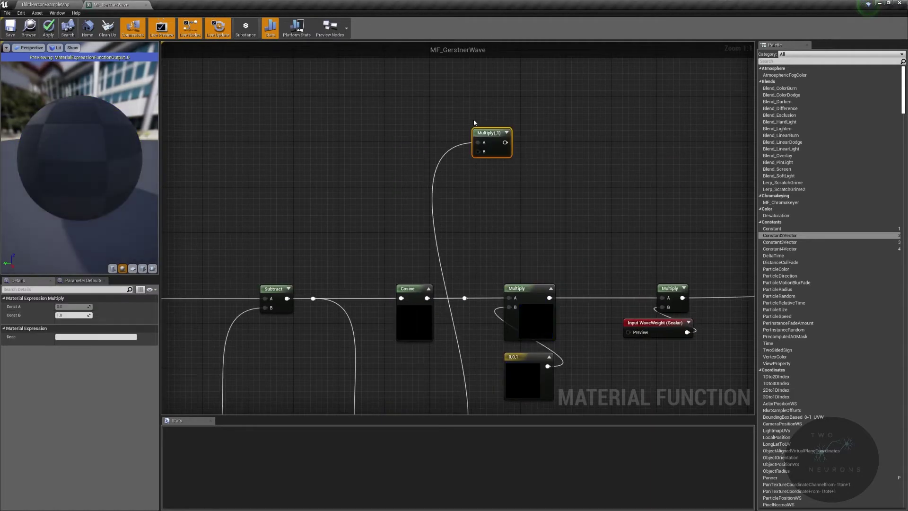
Insert a reroute node on the Sine output wire and level it with the Sine node.
right_drag(468, 355, 458, 88)
click(438, 204)
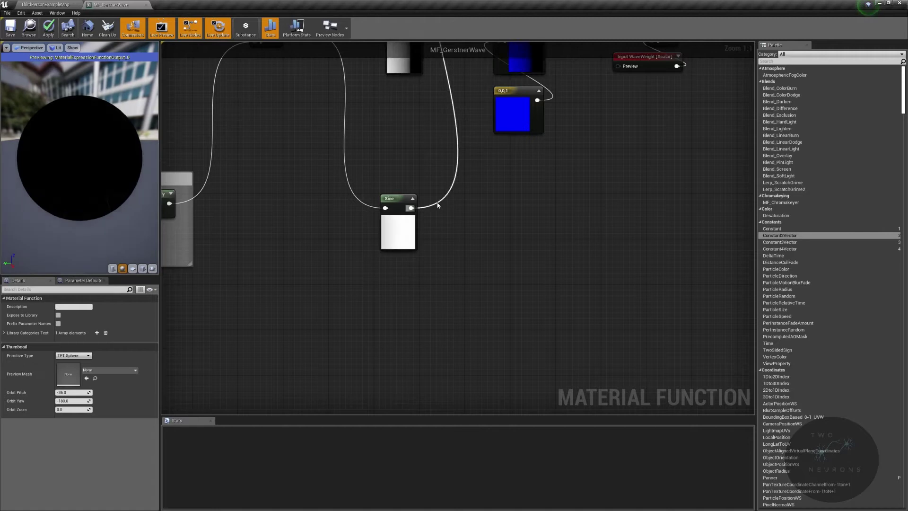
double_click(438, 203)
click(384, 194)
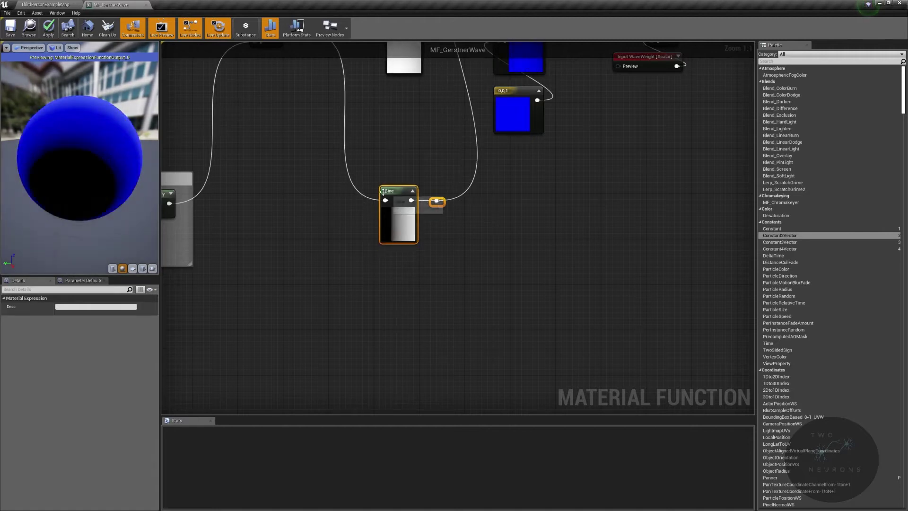
drag(384, 193, 384, 204)
Move the Multiply node fed by Sine farther right above the Cosine row.
right_drag(336, 123, 351, 412)
drag(507, 173, 611, 179)
right_drag(598, 183, 602, 151)
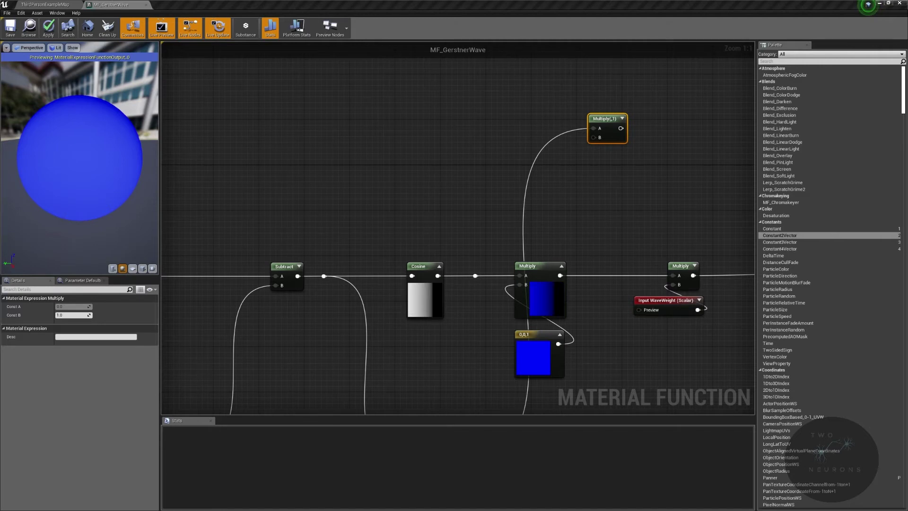
Space the WaveHeight input and its Multiply farther apart, and insert a reroute node between them, level with the WaveHeight output.
right_drag(741, 243, 853, 231)
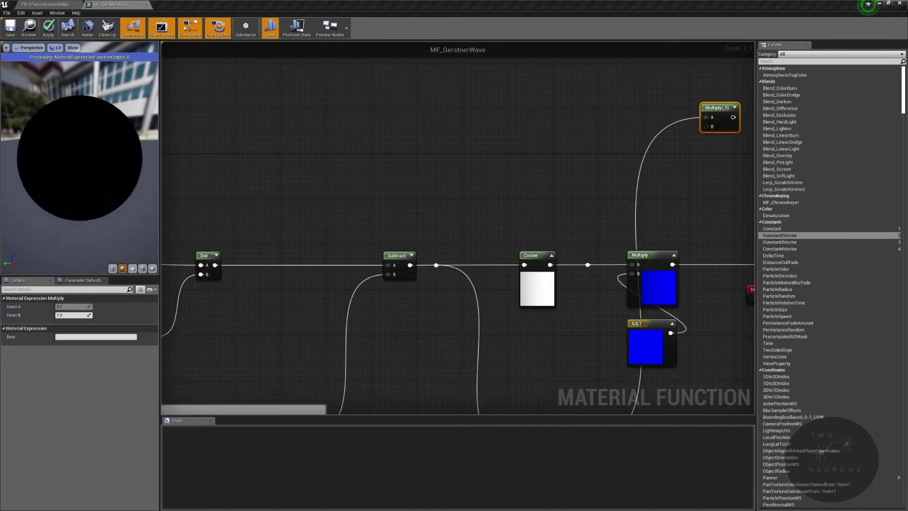
right_drag(484, 280, 350, 195)
right_drag(696, 213, 515, 193)
drag(466, 185, 438, 195)
drag(484, 163, 524, 163)
double_click(480, 201)
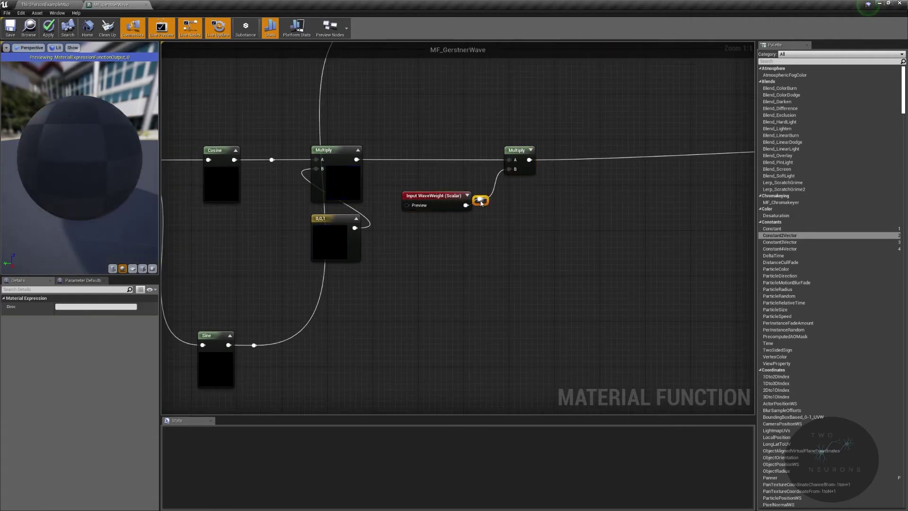
shift+click(454, 206)
key(q)
click(492, 212)
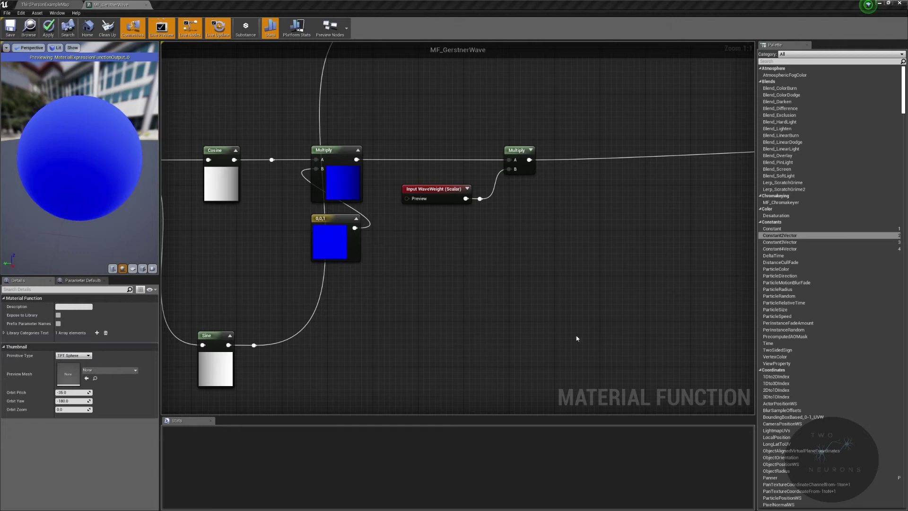
drag(480, 199, 480, 364)
text(mul)
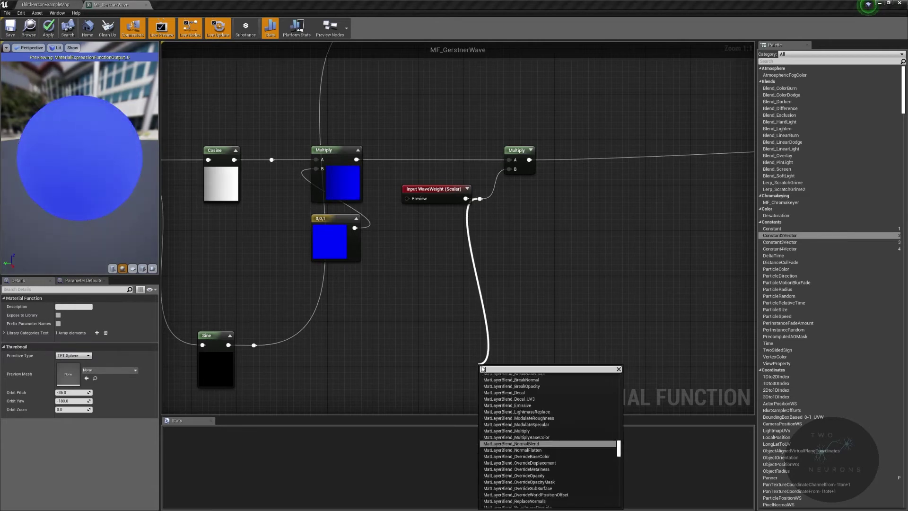
key(Return)
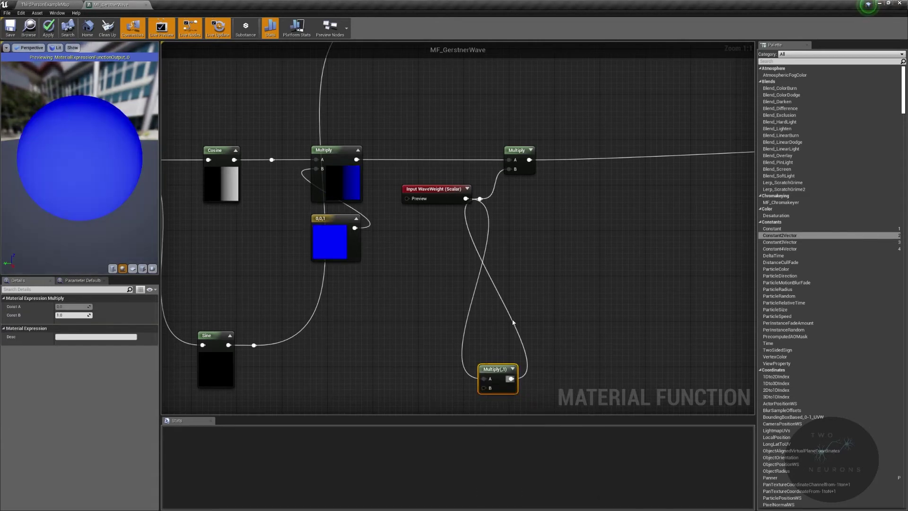
key(ctrl+z)
Create a Multiply node from the WaveHeight reroute, move that wire to its B input, and place the node below the row.
drag(480, 199, 601, 267)
text(mul)
key(Return)
ctrl+drag(606, 279, 607, 292)
drag(623, 268, 491, 392)
right_drag(477, 375, 530, 299)
drag(545, 320, 623, 314)
Wire the reroute node after Divide in the Speed of Waves group to the new lower Multiply's A input.
right_drag(623, 313, 753, 265)
scroll(573, 272, down, 2)
right_drag(574, 271, 693, 272)
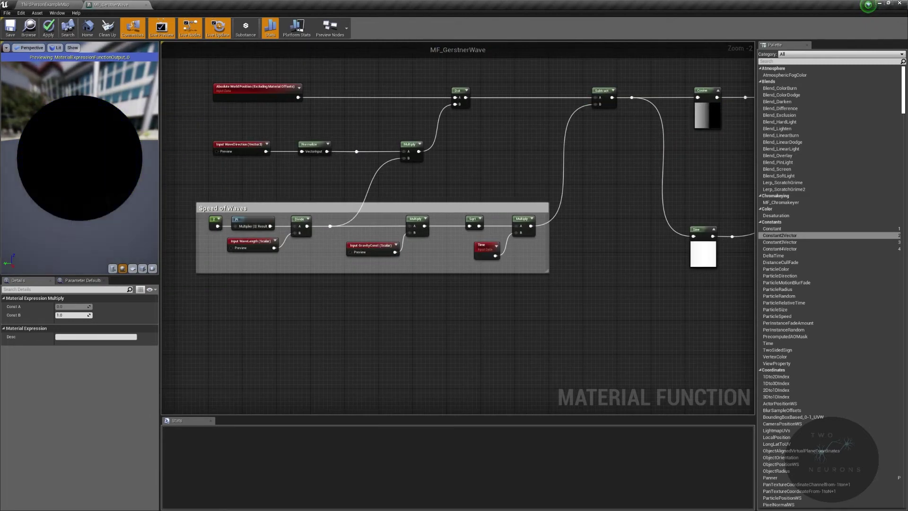
drag(330, 226, 578, 284)
right_drag(553, 288, 860, 269)
Insert a reroute node on the new wire, place it below the Speed of Waves comment, and level it with the lower Multiply.
double_click(388, 214)
drag(389, 218, 357, 244)
drag(392, 214, 284, 272)
right_drag(651, 298, 418, 272)
drag(654, 240, 661, 244)
click(659, 235)
right_drag(512, 246, 689, 223)
drag(225, 323, 249, 213)
right_drag(338, 237, 181, 290)
scroll(534, 270, down, 2)
scroll(567, 282, up, 4)
right_drag(653, 269, 525, 359)
click(699, 318)
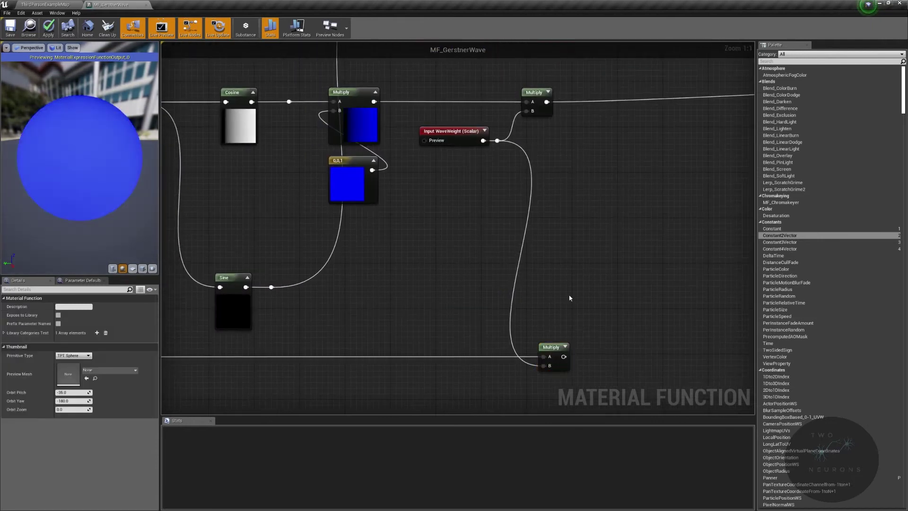
Nudge the reroute node below the Speed of Waves comment slightly to the right.
right_drag(569, 298, 685, 315)
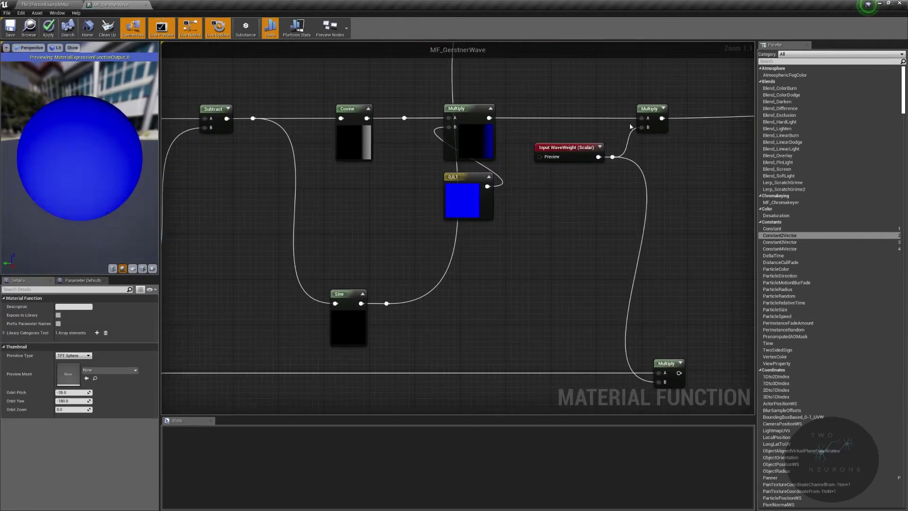
right_drag(554, 158, 754, 156)
right_drag(631, 294, 664, 246)
drag(361, 310, 443, 353)
key(Right)
key(Right)
key(Right)
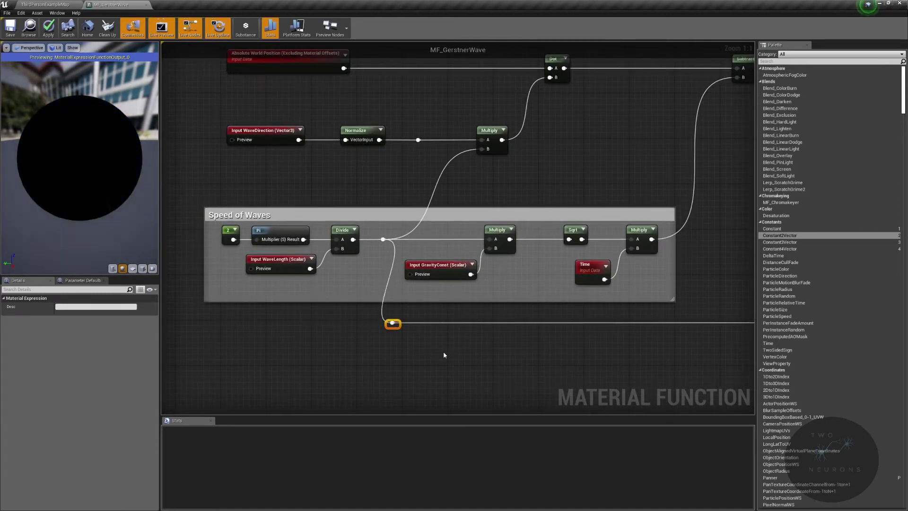
Insert a reroute node on the Divide wire feeding the WaveDirection Multiply, and line it up with that Multiply's B input.
click(422, 226)
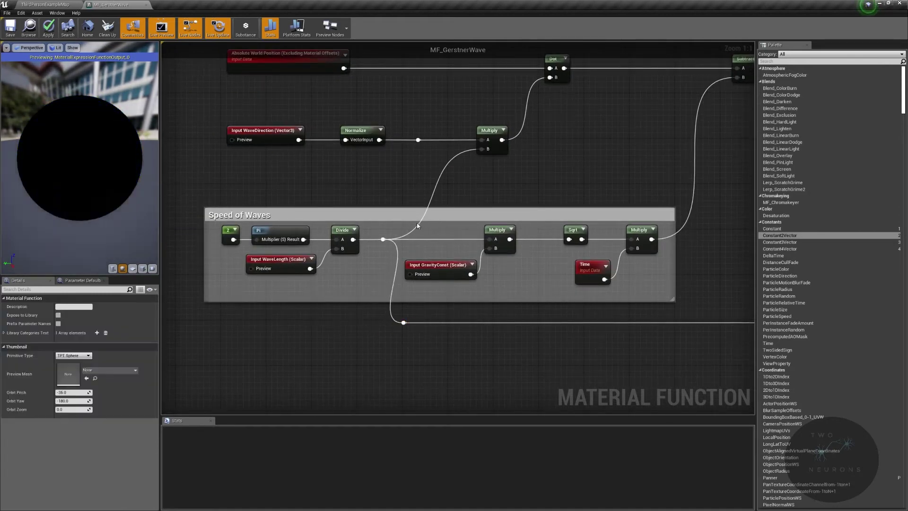
double_click(418, 228)
drag(418, 229, 407, 145)
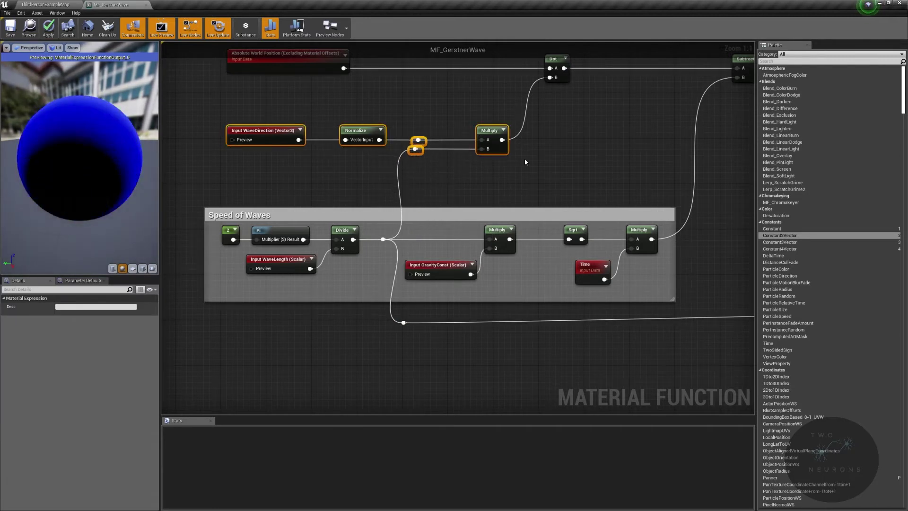
click(616, 183)
Move the upper Multiply fed by Sine farther right, above the WaveHeight multiplication.
right_drag(617, 185, 469, 191)
scroll(427, 234, down, 4)
right_drag(437, 256, 274, 243)
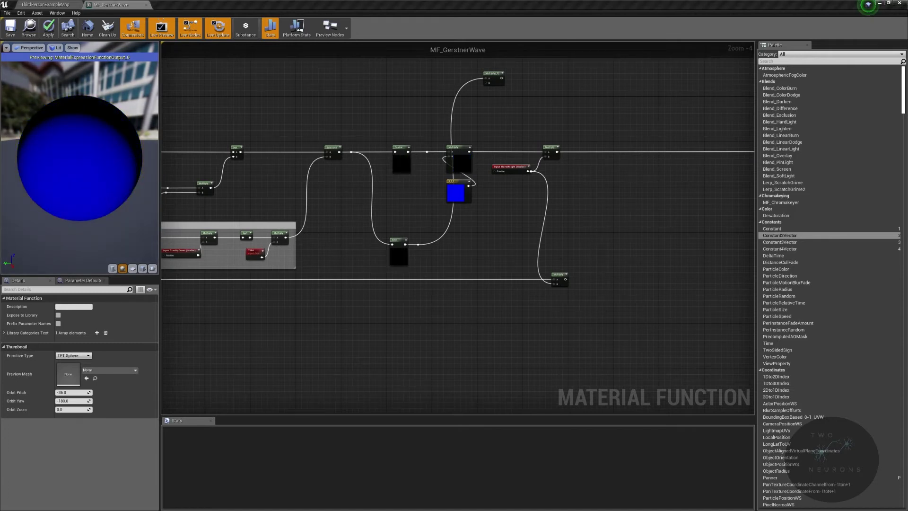
drag(490, 71, 604, 83)
drag(504, 76, 594, 93)
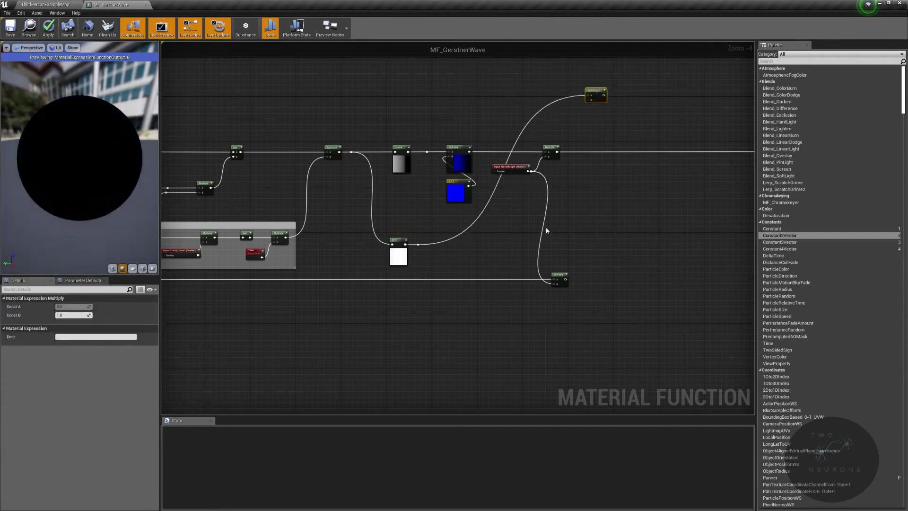
Wire the lower Multiply's output to the B input of the upper Multiply.
drag(567, 277, 580, 267)
drag(599, 221, 591, 97)
click(592, 228)
drag(568, 282, 589, 103)
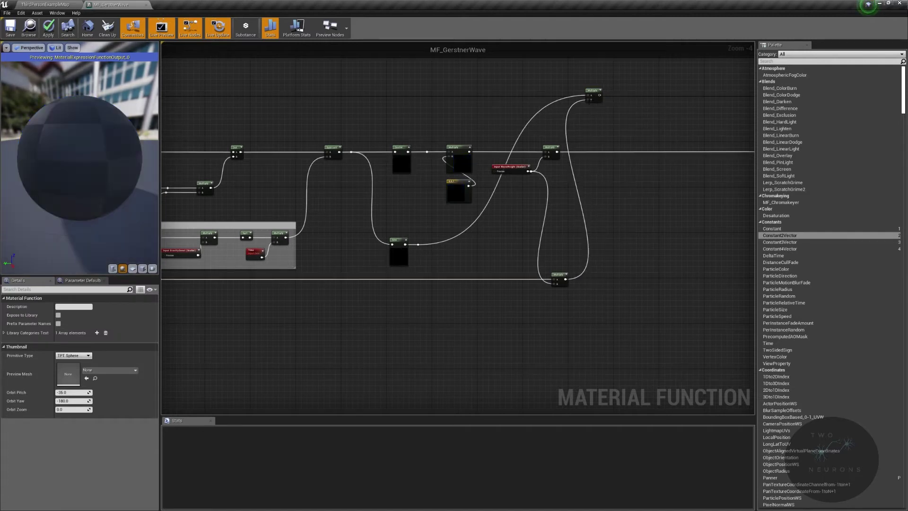
Insert a reroute node after the lower Multiply and nudge both, with the reroute below Speed of Waves, slightly down.
double_click(576, 279)
drag(537, 269, 599, 290)
right_drag(440, 312, 736, 308)
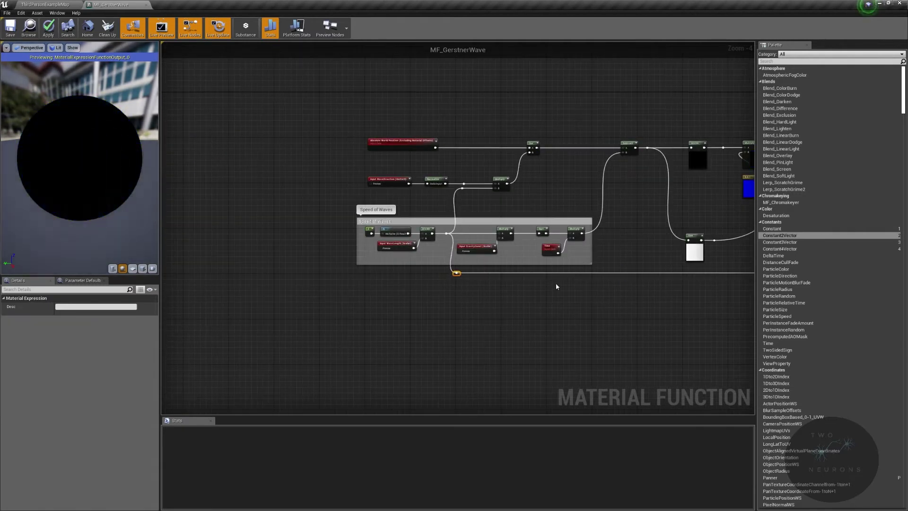
right_drag(628, 276, 381, 302)
key(Down)
key(Down)
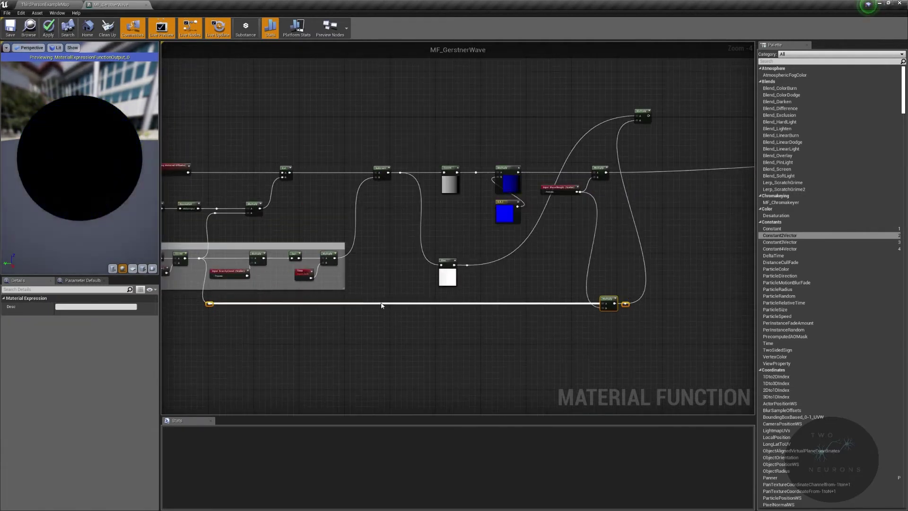
click(732, 280)
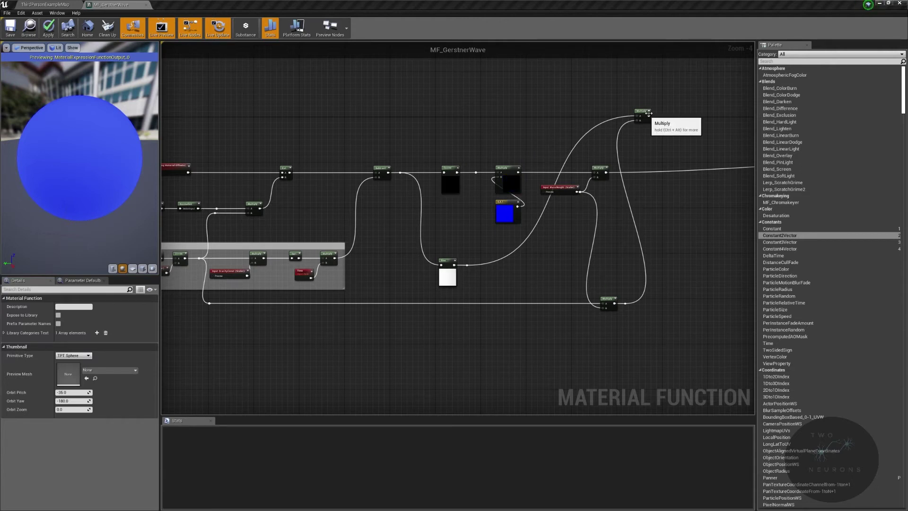
Add a Multiply fed by the upper Multiply on A and, through a new raised reroute node, the normalized WaveDirection on B.
click(674, 116)
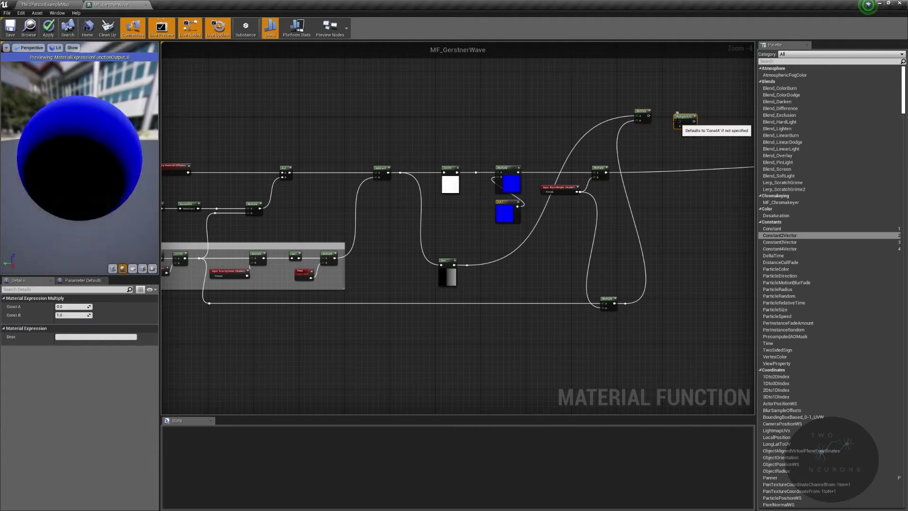
drag(676, 120, 648, 117)
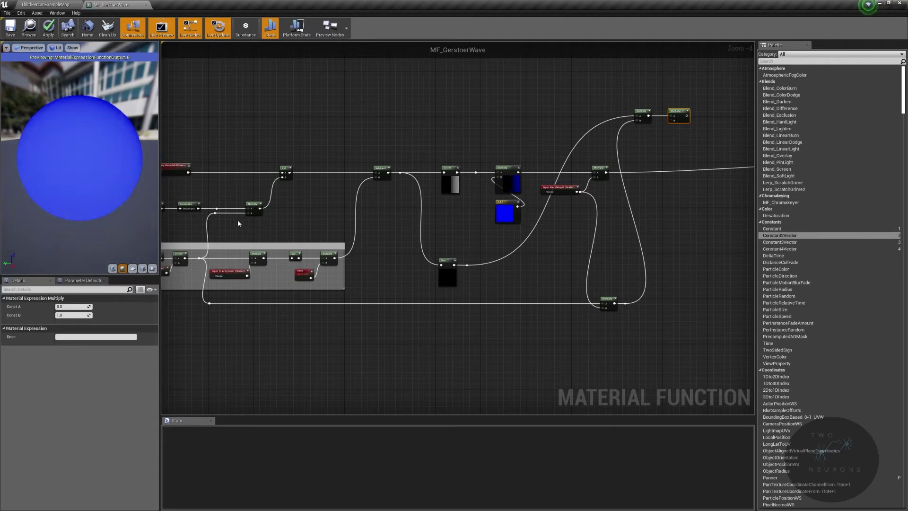
drag(260, 209, 674, 123)
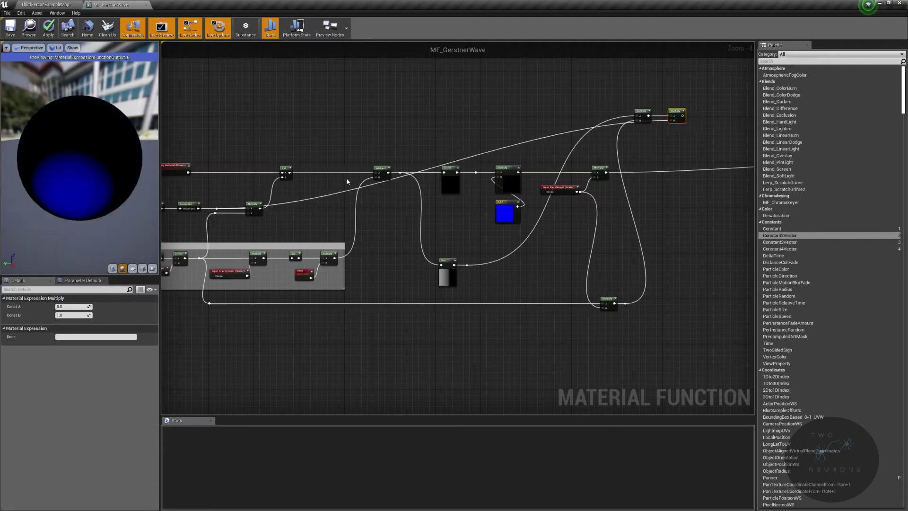
double_click(334, 194)
drag(334, 195, 722, 134)
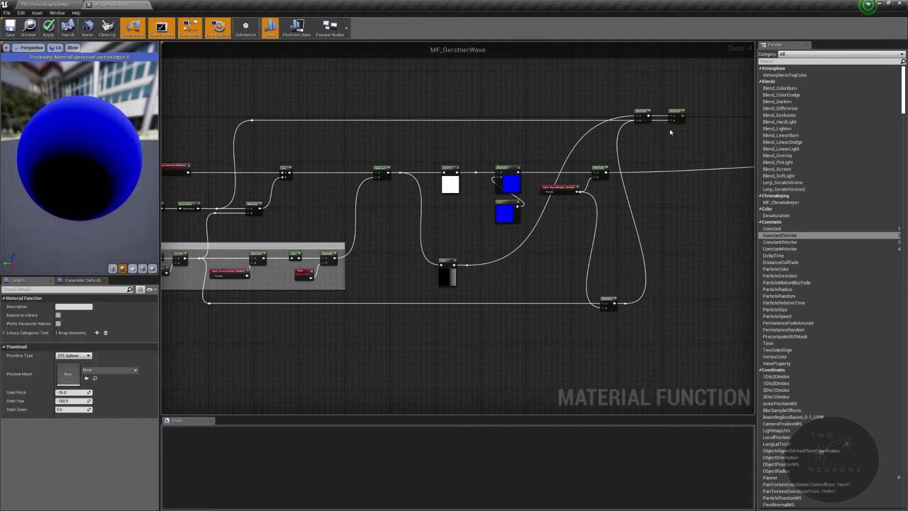
Add a ComponentMask for R and G after the second upper Multiply and align it with the row.
scroll(480, 189, up, 5)
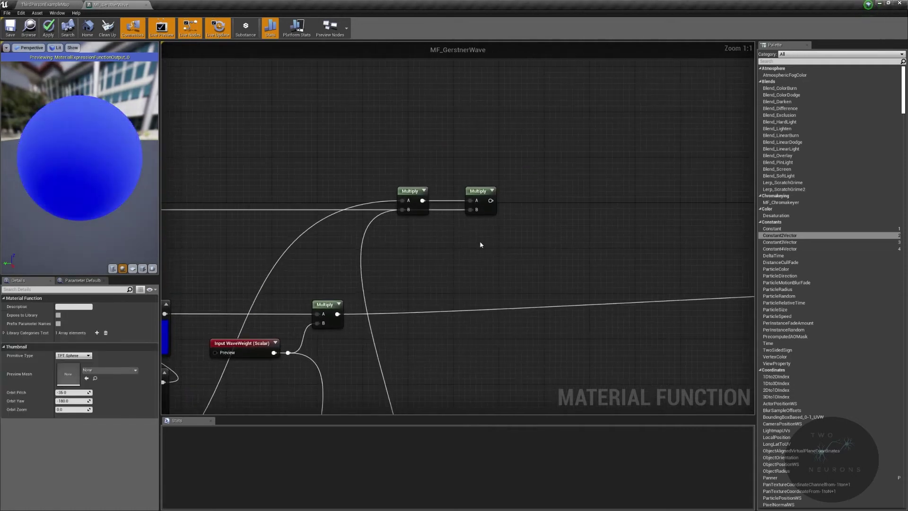
drag(490, 200, 542, 200)
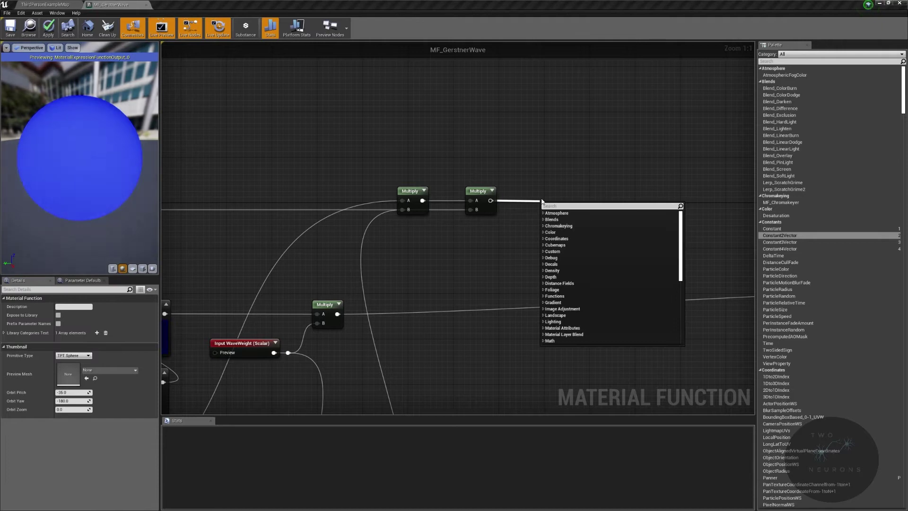
text(compone)
key(Return)
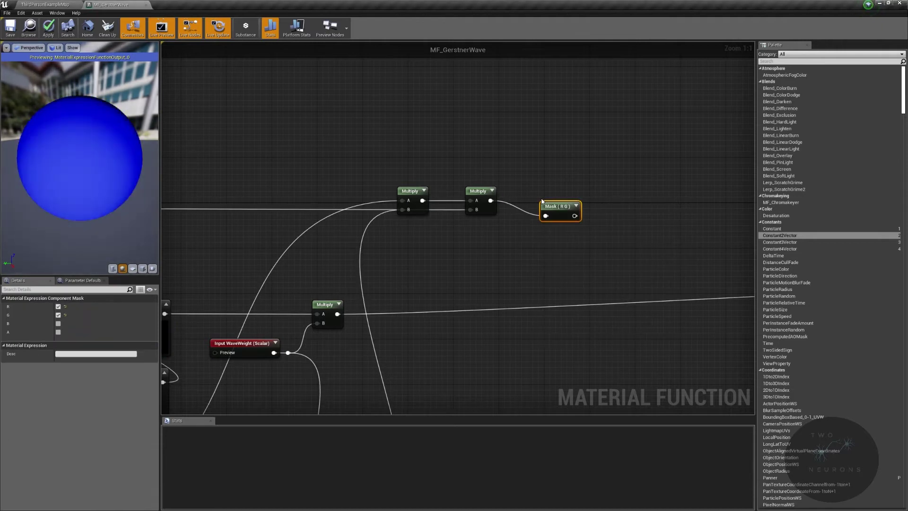
drag(577, 202, 582, 187)
Group the two upper Multiply nodes and the RG mask in a comment titled "Mask X and Y".
drag(304, 146, 662, 244)
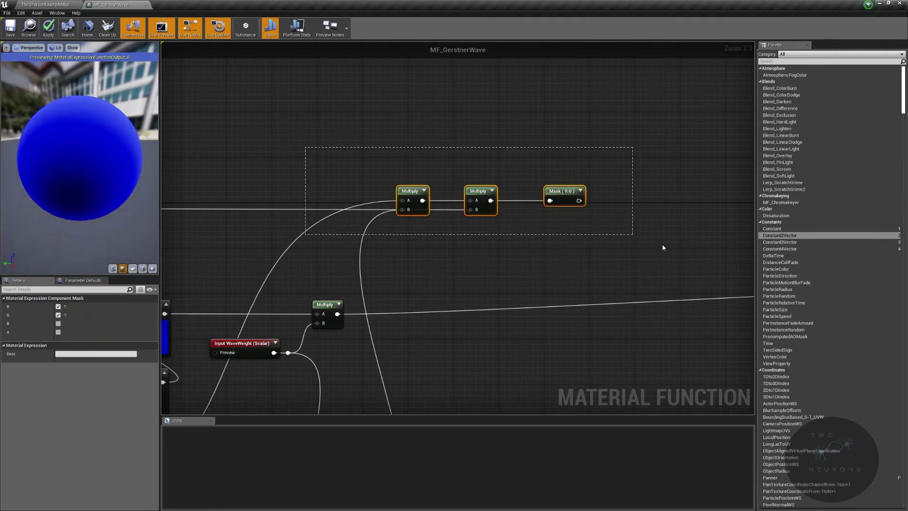
text(cMask X and Y)
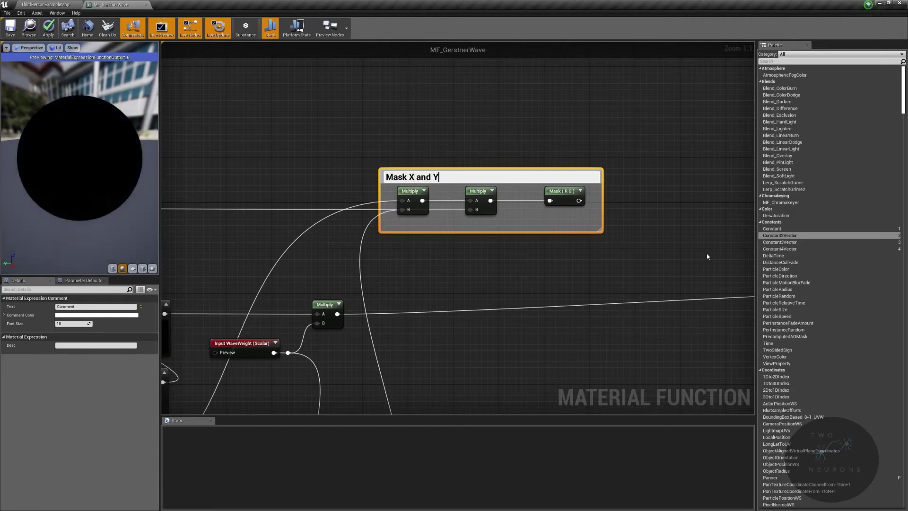
key(Return)
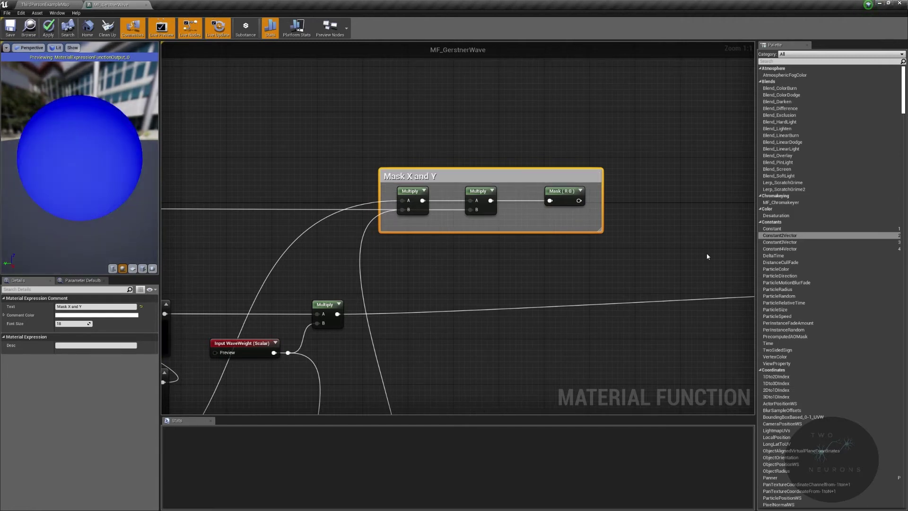
Nudge the Mask X and Y comment with its nodes slightly up.
drag(629, 225, 665, 251)
key(Up)
key(Up)
key(Up)
key(Up)
key(Up)
key(Up)
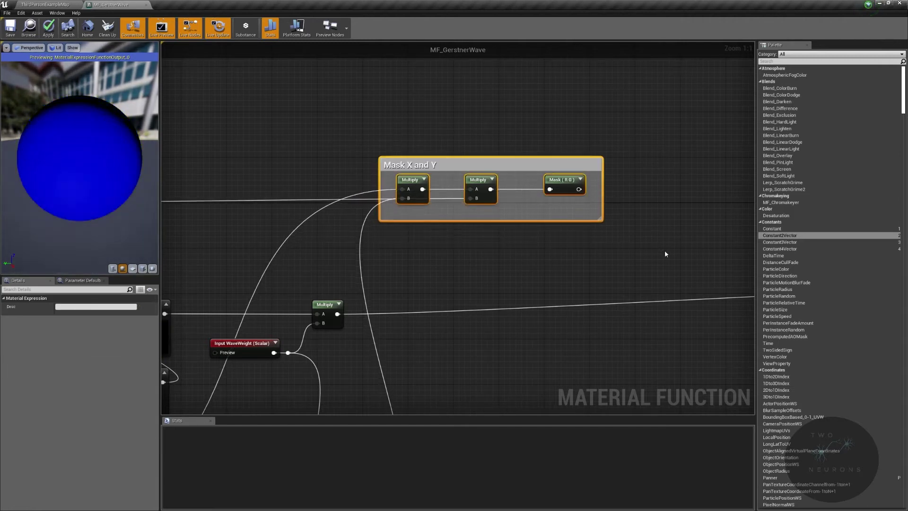
Add an Append node with the RG mask on its A input, and connect its output to Output Normal.
click(634, 202)
right_drag(635, 203, 525, 229)
drag(467, 191, 558, 232)
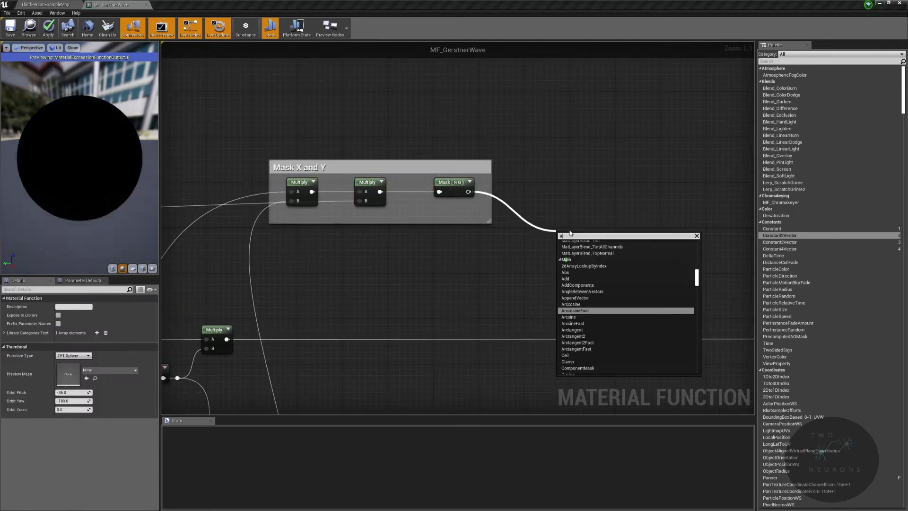
text(append)
key(Down)
key(Down)
key(Up)
key(Up)
key(Return)
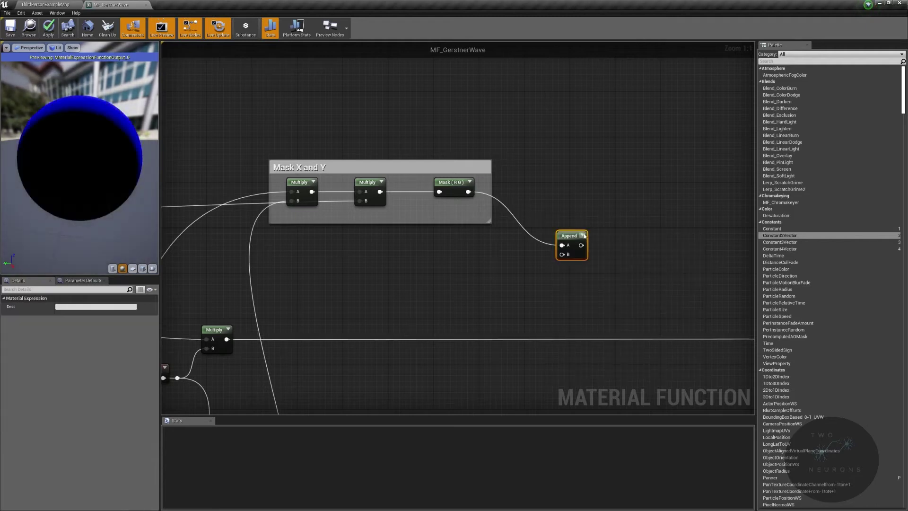
click(582, 235)
drag(578, 235, 597, 227)
right_drag(556, 255, 335, 231)
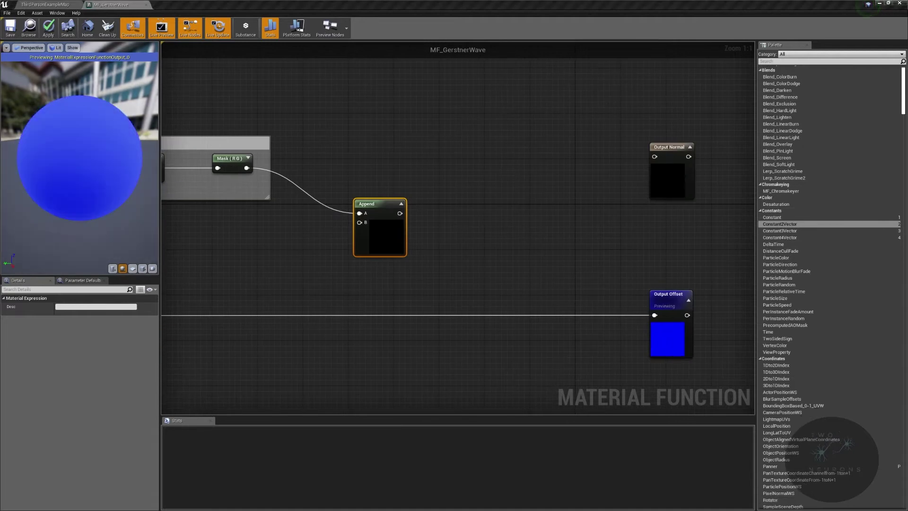
drag(399, 213, 654, 156)
Shift the Mask X and Y group and its WaveDirection reroute node farther up.
right_drag(274, 188, 619, 164)
scroll(342, 161, down, 3)
drag(273, 110, 595, 185)
right_drag(284, 177, 746, 180)
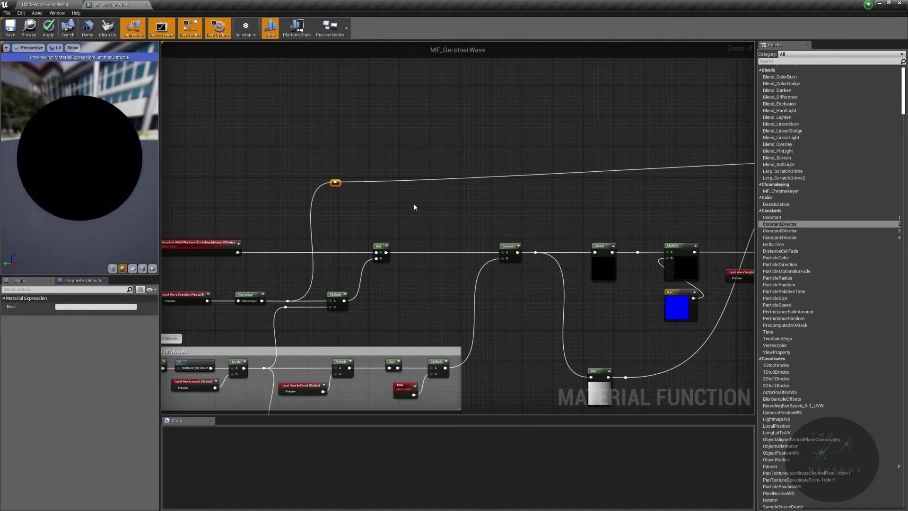
key(Up)
key(Up)
key(Up)
key(Up)
key(Up)
key(Up)
key(Up)
key(Up)
key(Up)
key(Up)
key(Up)
key(Up)
Straighten the connections between the WaveDirection reroute, the Mask X and Y nodes and the Append node.
right_drag(430, 210, 194, 259)
scroll(199, 258, down, 2)
right_drag(247, 219, 356, 195)
drag(230, 172, 638, 179)
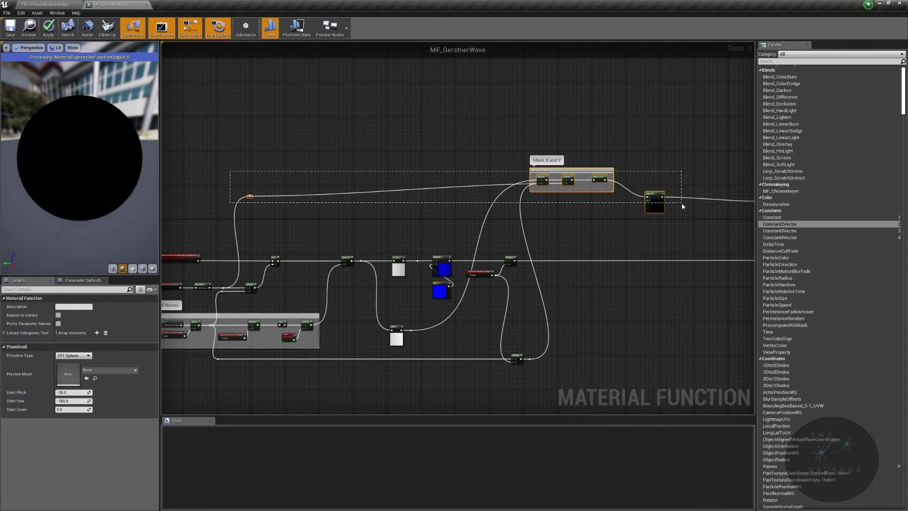
drag(682, 203, 682, 202)
scroll(625, 221, up, 4)
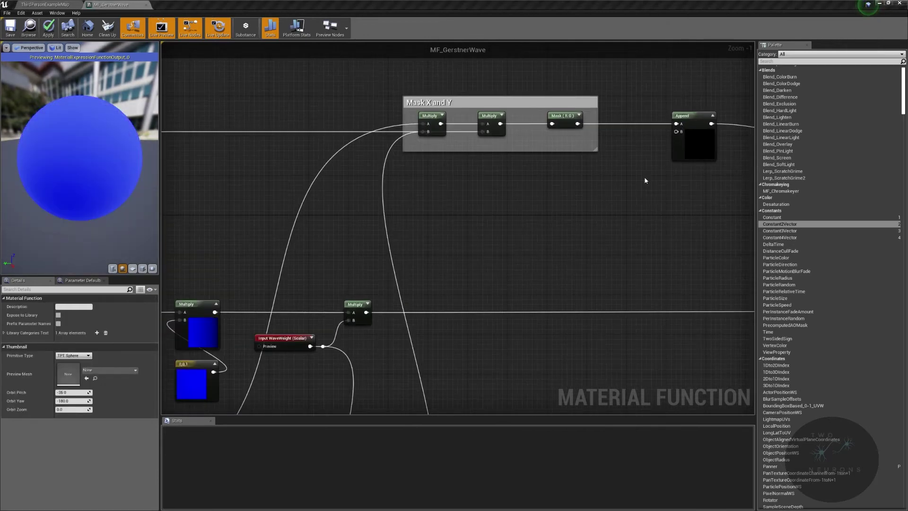
Create a Multiply from the reroute after Cosine and place it below the Mask X and Y comment.
right_drag(519, 207, 741, 157)
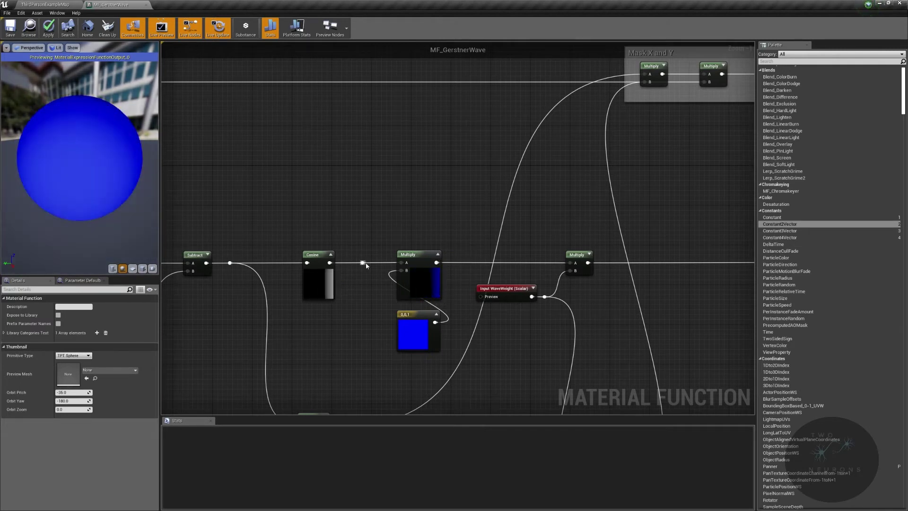
drag(363, 263, 646, 133)
text(multiply)
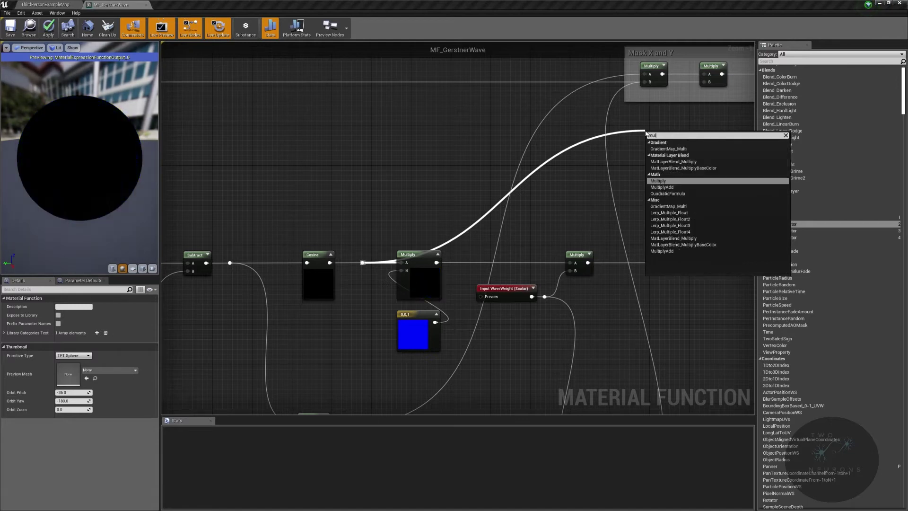
key(Return)
drag(657, 134, 656, 110)
Insert a reroute node on the Cosine wire to the new Multiply, raise it and straighten the connection.
click(453, 238)
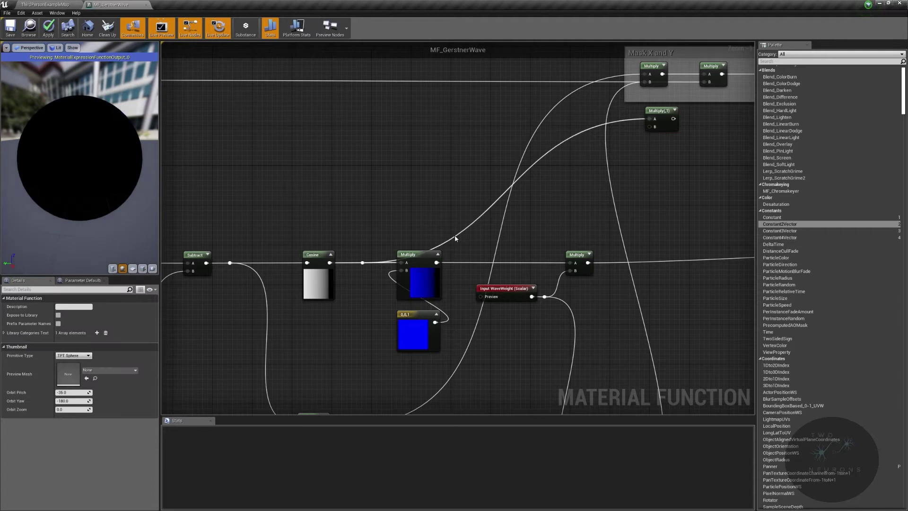
double_click(455, 238)
drag(455, 237, 408, 124)
drag(344, 100, 734, 153)
key(q)
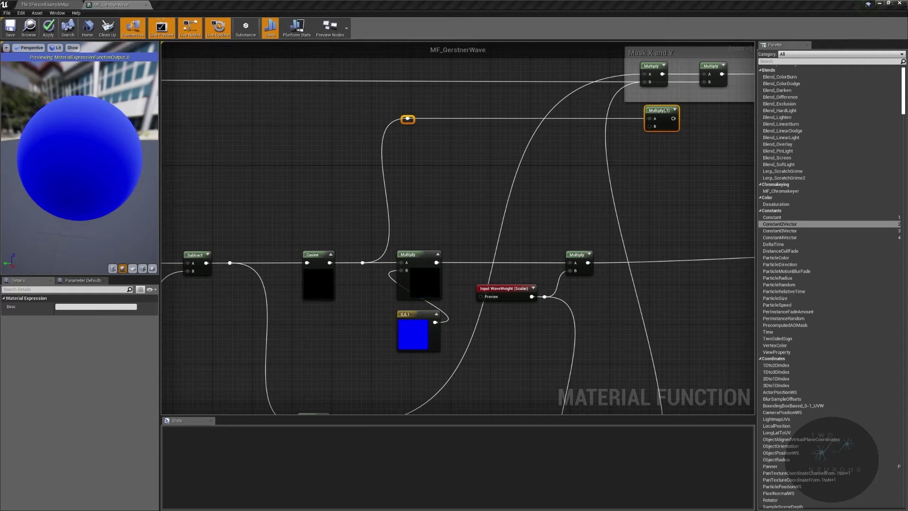
Wire the reroute after the lower Multiply to the B input of the Multiply below the Mask X and Y comment.
right_drag(445, 409, 621, 203)
right_drag(733, 176, 586, 208)
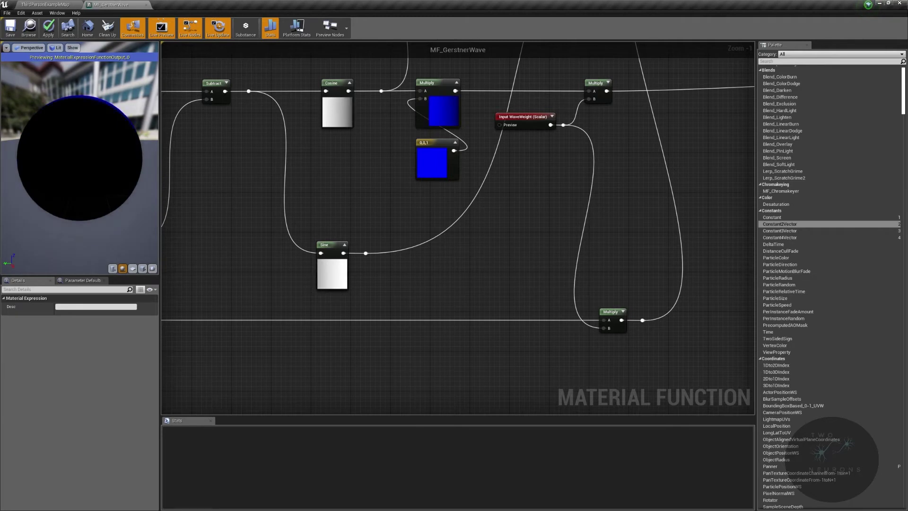
right_drag(469, 258, 314, 273)
drag(487, 335, 515, 181)
right_drag(550, 210, 522, 138)
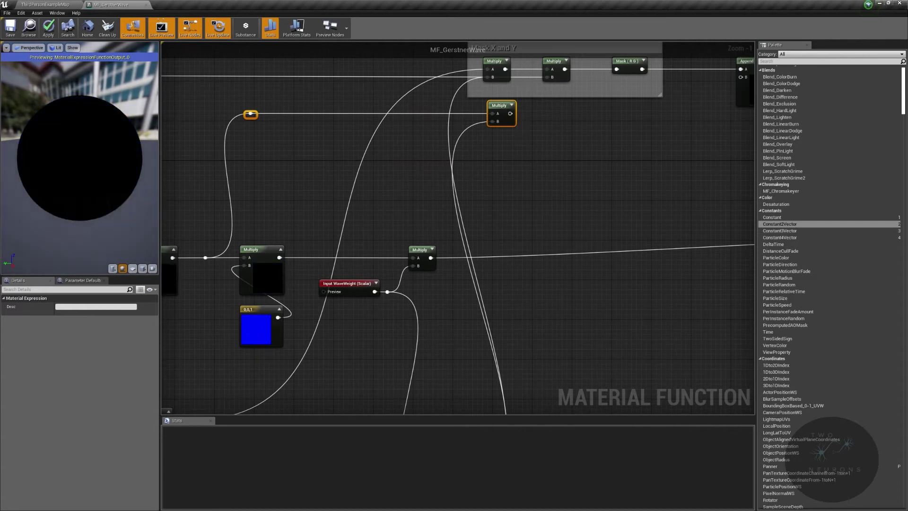
click(588, 127)
drag(510, 113, 576, 124)
text(divide)
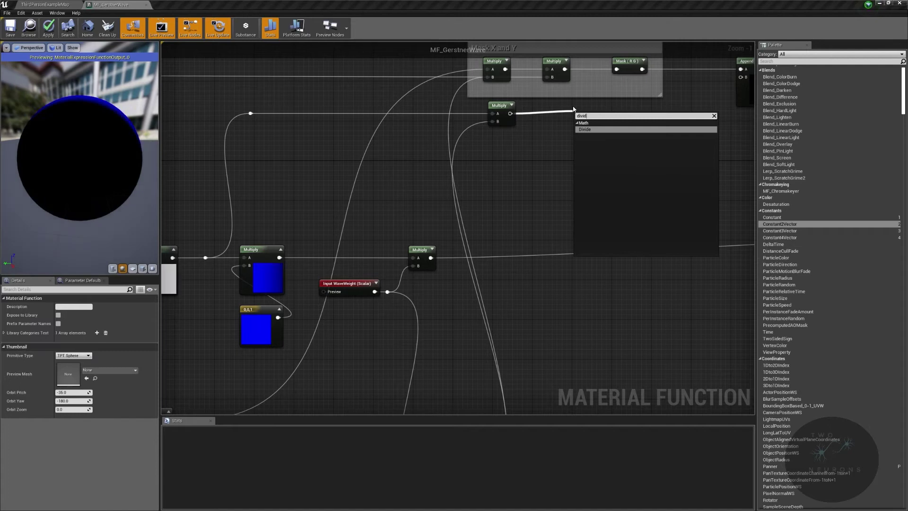
key(Return)
drag(592, 116, 560, 106)
right_drag(473, 366, 465, 128)
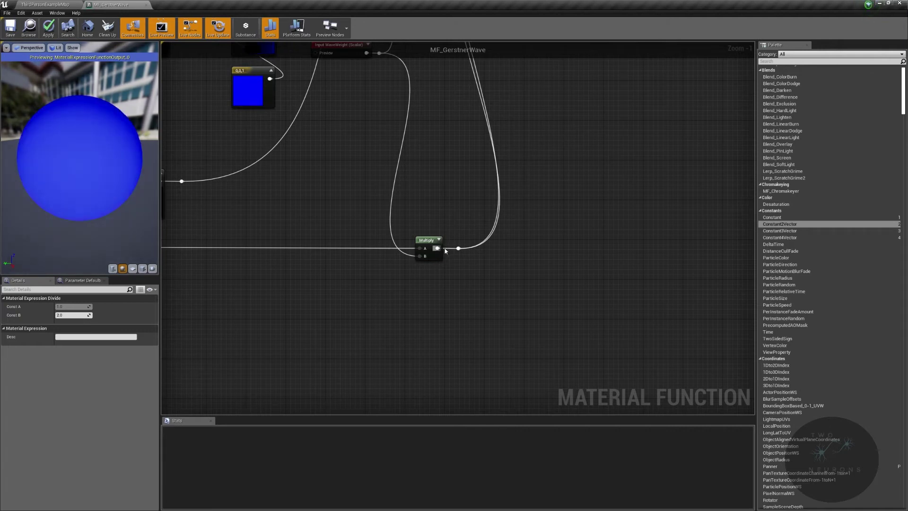
right_drag(610, 274, 512, 510)
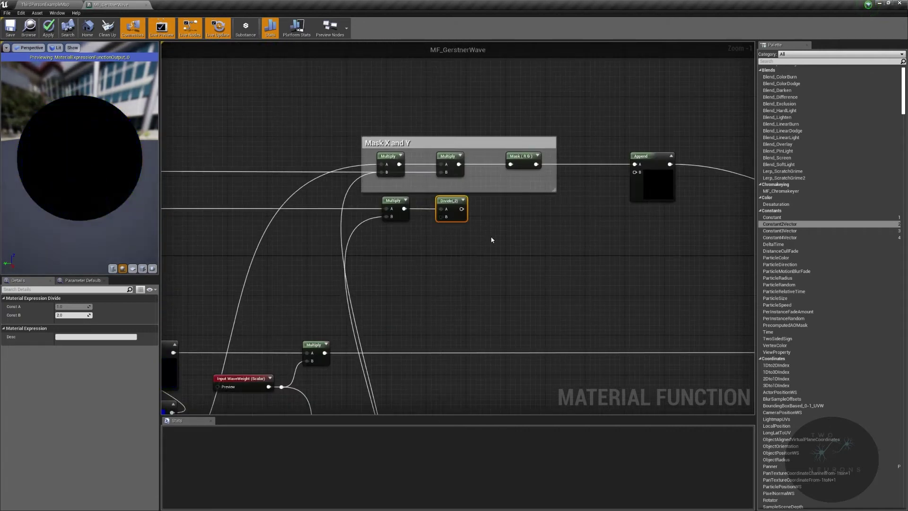
key(Delete)
Add a second Multiply below the Mask X and Y comment, with the Cosine Multiply's output on its A input.
drag(404, 208, 494, 209)
text(mult)
key(Return)
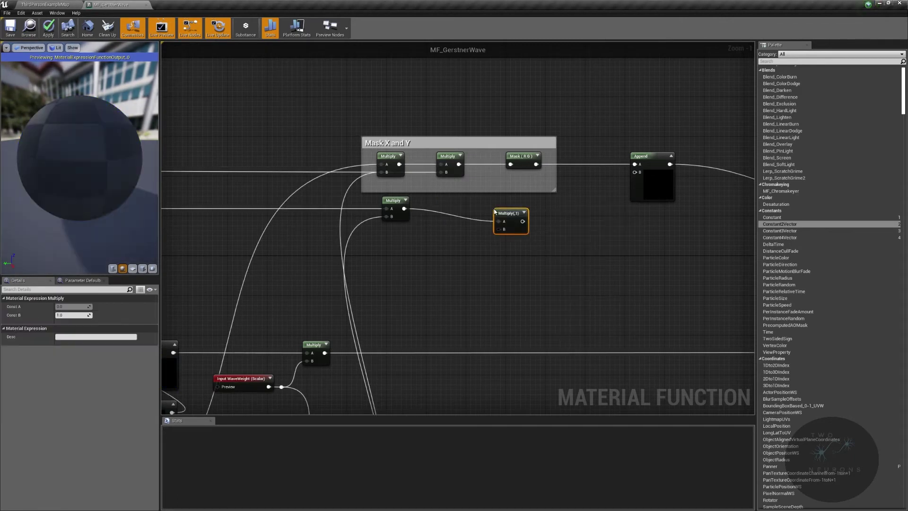
Place the second Multiply beside the first below the Mask X and Y comment and add a Divide from the reroute after the bottom Multiply.
drag(510, 214, 453, 203)
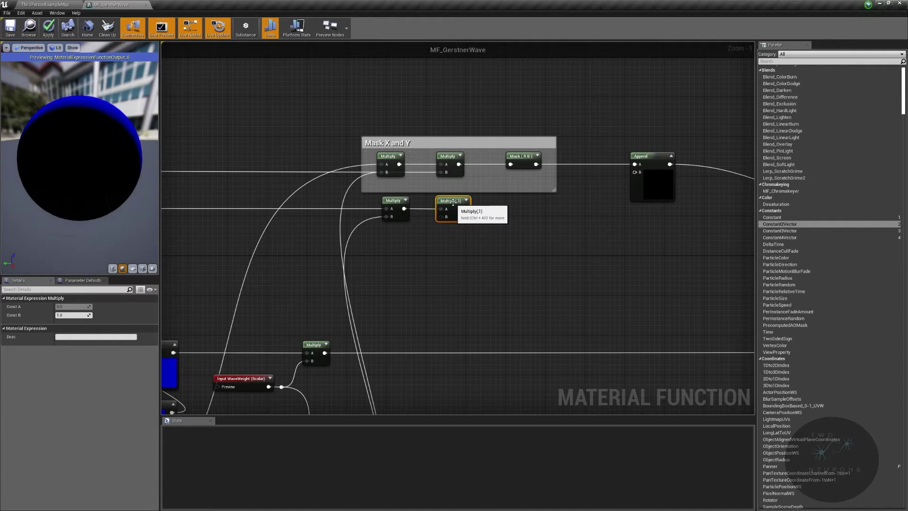
right_drag(495, 383, 501, 178)
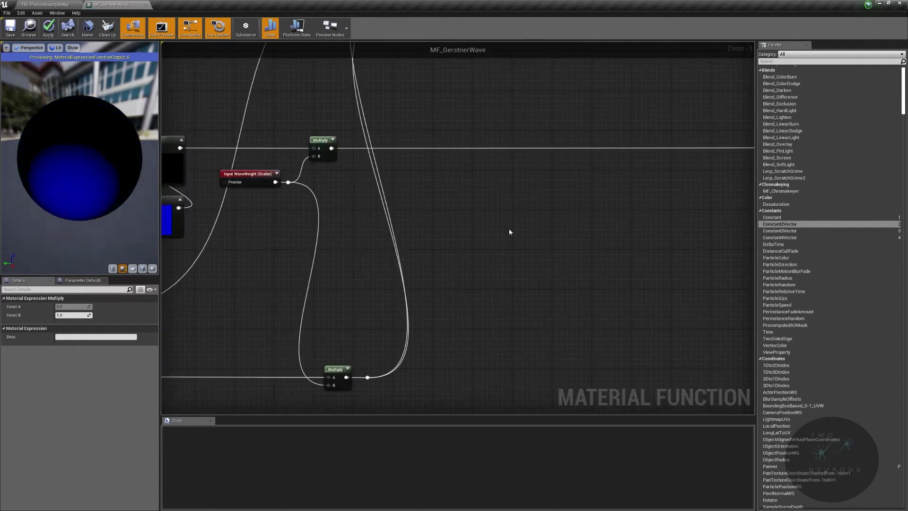
click(445, 377)
drag(455, 392, 367, 380)
Replace the direct wire into the B input of the first Multiply below the comment with a branch through two new reroutes on the neighbouring wire.
right_drag(410, 218, 485, 395)
ctrl+drag(468, 189, 461, 209)
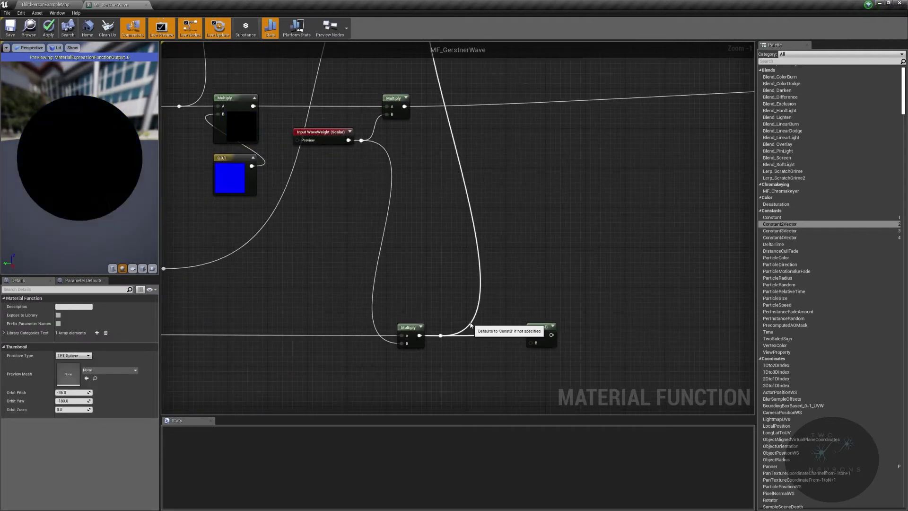
double_click(470, 324)
drag(470, 323, 408, 178)
double_click(394, 215)
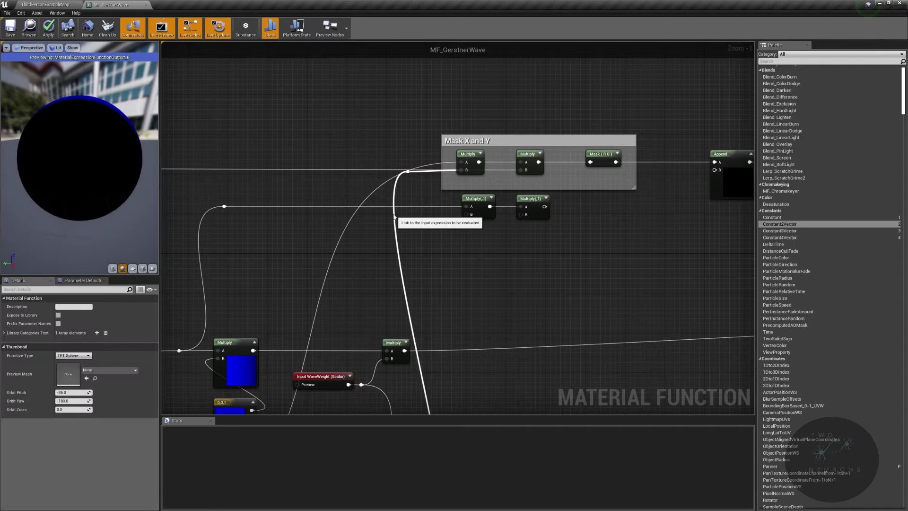
drag(394, 214, 468, 216)
Nudge the two reroutes beside the Mask X and Y comment closer to the Multiply nodes they feed.
scroll(444, 246, down, 2)
right_drag(443, 246, 446, 204)
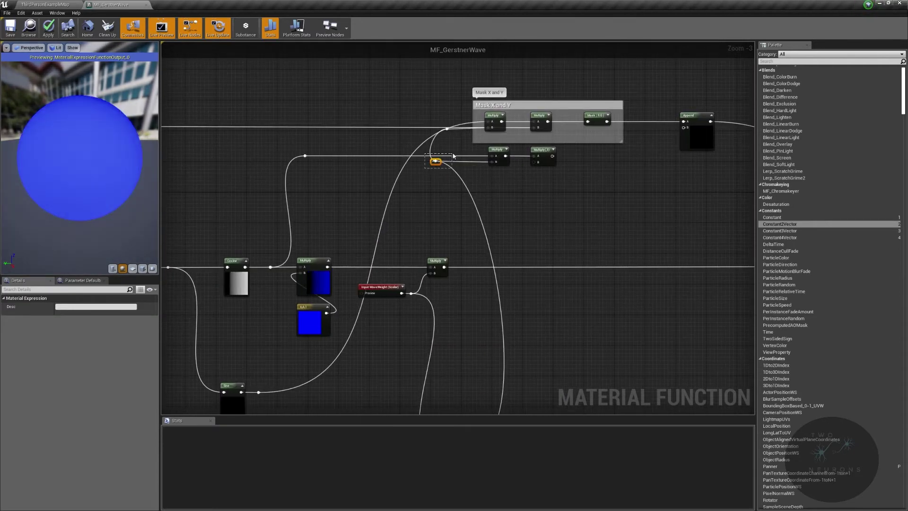
key(Right)
key(Right)
key(Right)
key(Right)
key(Right)
key(Right)
key(Right)
key(Right)
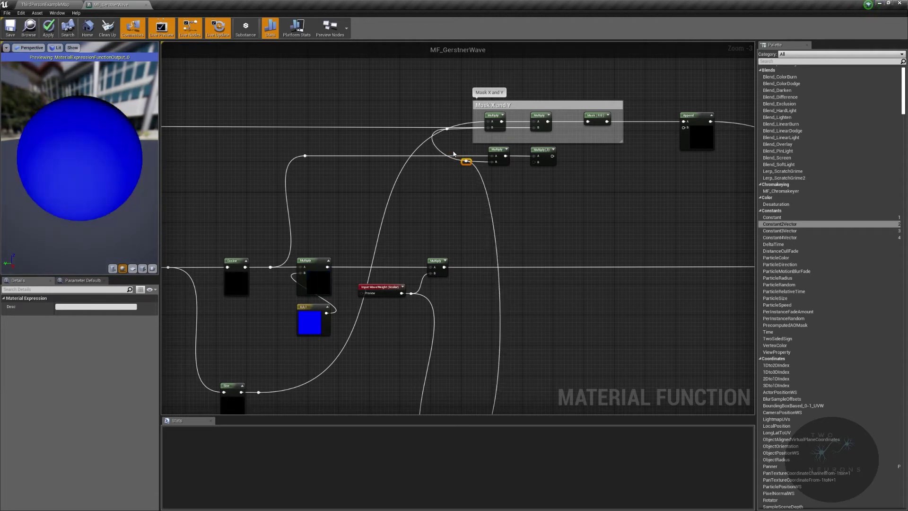
drag(453, 148, 445, 114)
key(Right)
key(Right)
key(Right)
key(Right)
key(Right)
key(Right)
key(Right)
key(Right)
key(Right)
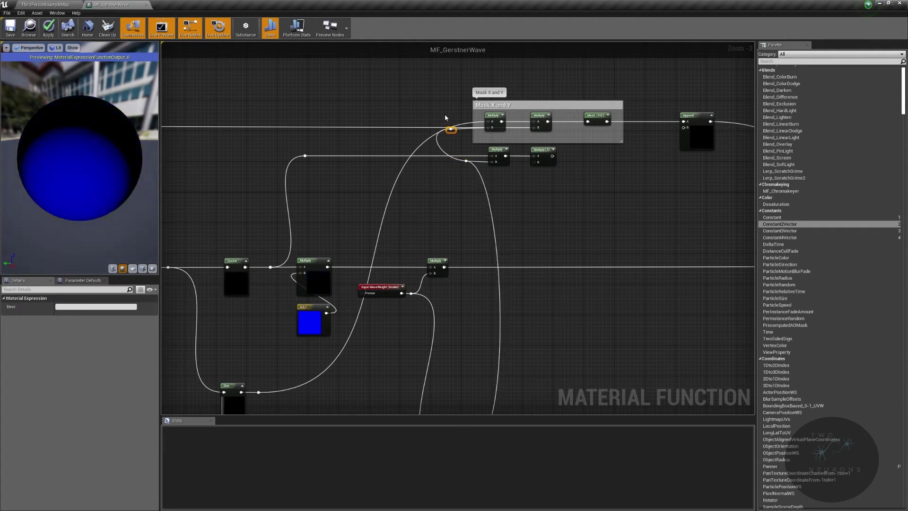
key(Left)
key(Left)
Align the Multiply row below the comment and the Mask X and Y row through the Append with their incoming wires.
drag(297, 148, 570, 187)
right_drag(284, 110, 456, 112)
scroll(456, 111, down, 1)
scroll(457, 111, down, 2)
drag(314, 93, 630, 125)
drag(708, 130, 699, 139)
scroll(568, 130, up, 5)
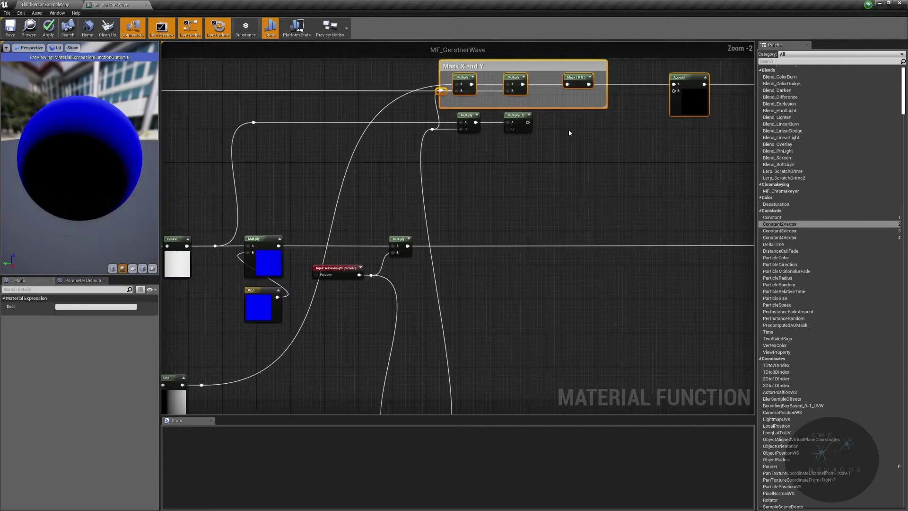
scroll(608, 222, up, 1)
Move the Divide's incoming wire from A to B and align the Divide with the bottom Multiply's row.
right_drag(603, 260, 569, 38)
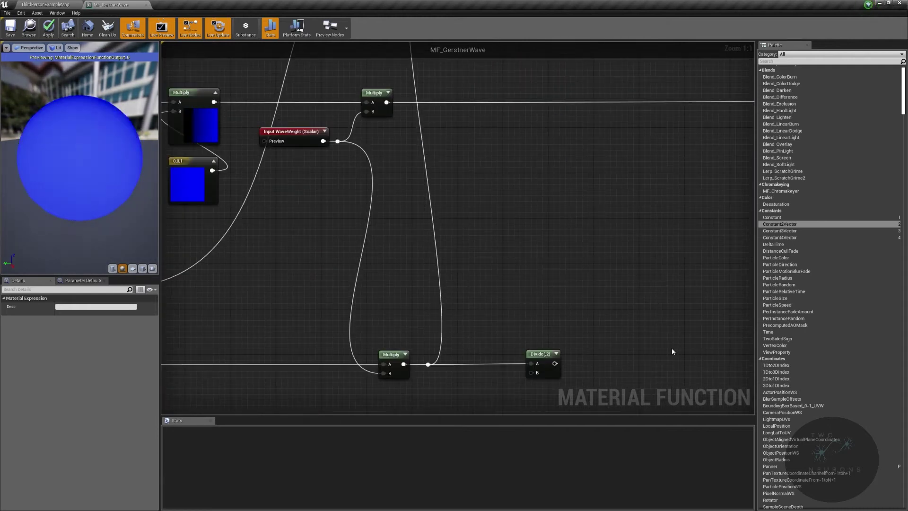
ctrl+drag(531, 364, 542, 347)
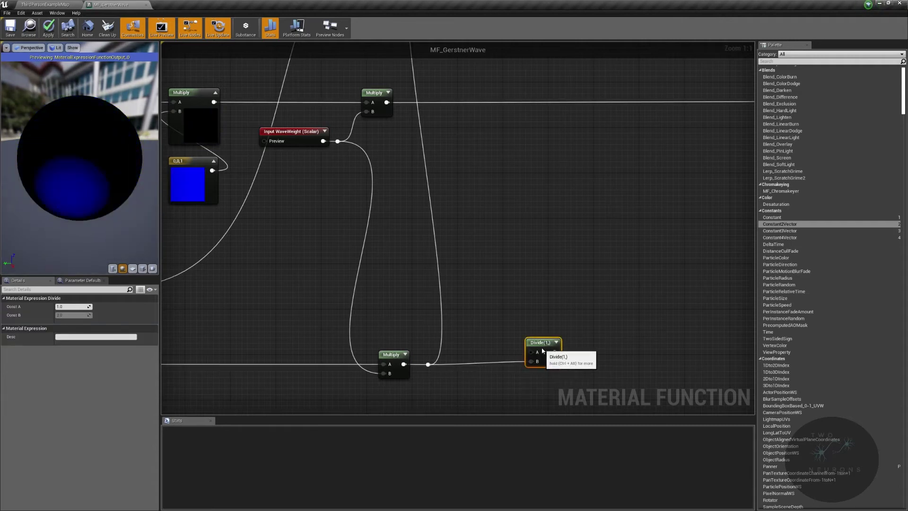
right_drag(519, 363, 563, 320)
scroll(563, 320, down, 2)
right_drag(280, 300, 651, 273)
drag(221, 282, 735, 332)
right_drag(517, 341, 659, 304)
scroll(574, 304, up, 2)
click(558, 283)
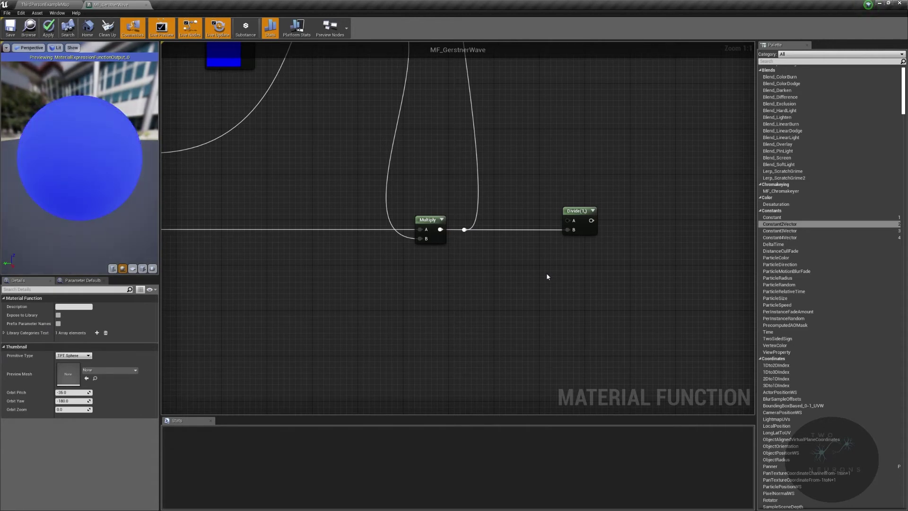
Add a function input below the Divide, name it WaveSteepness and set its type to Scalar.
right_click(547, 277)
text(function)
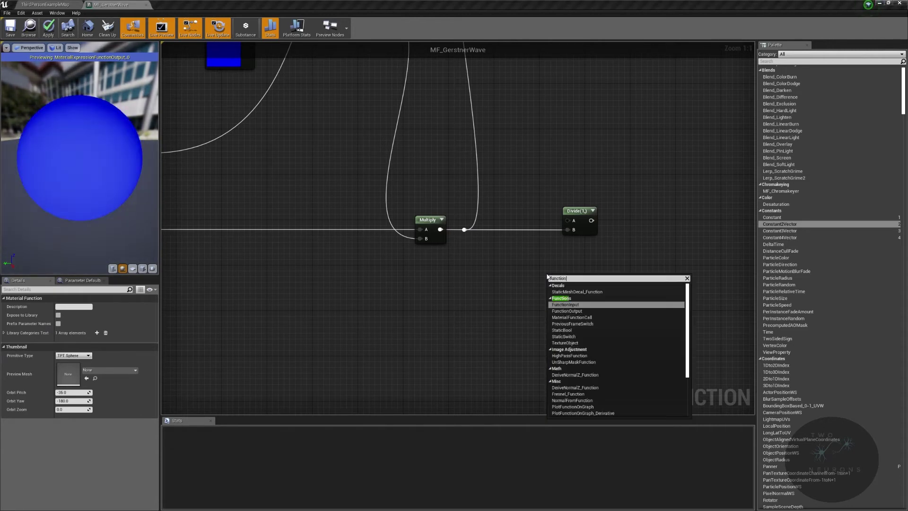
key(Return)
click(76, 307)
text(WaveStee)
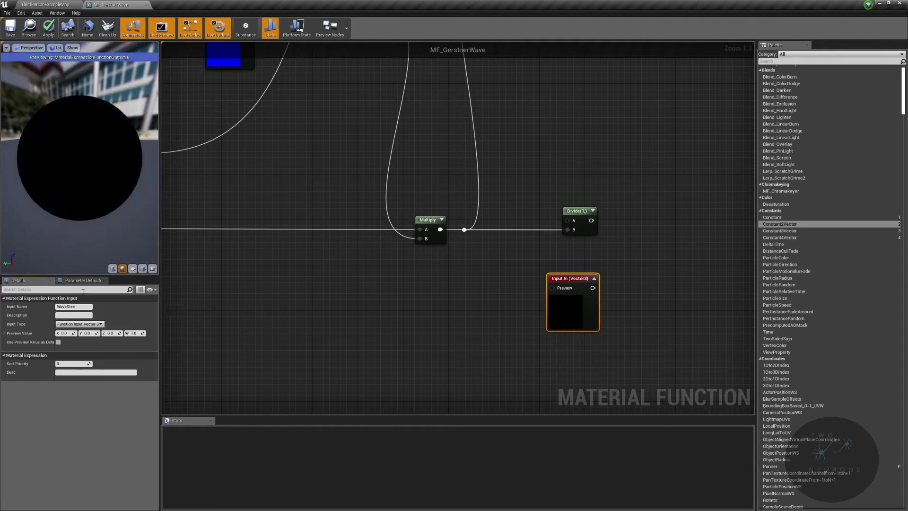
text(pness)
key(Return)
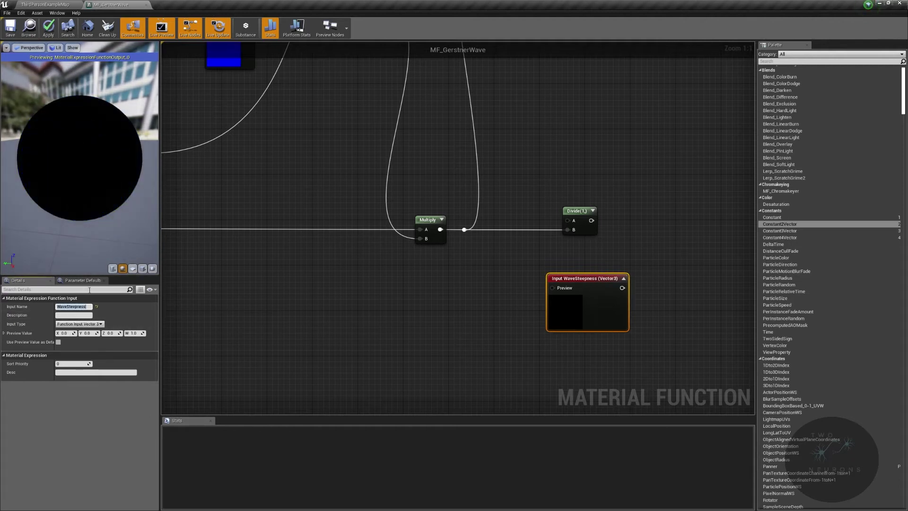
click(80, 323)
click(76, 332)
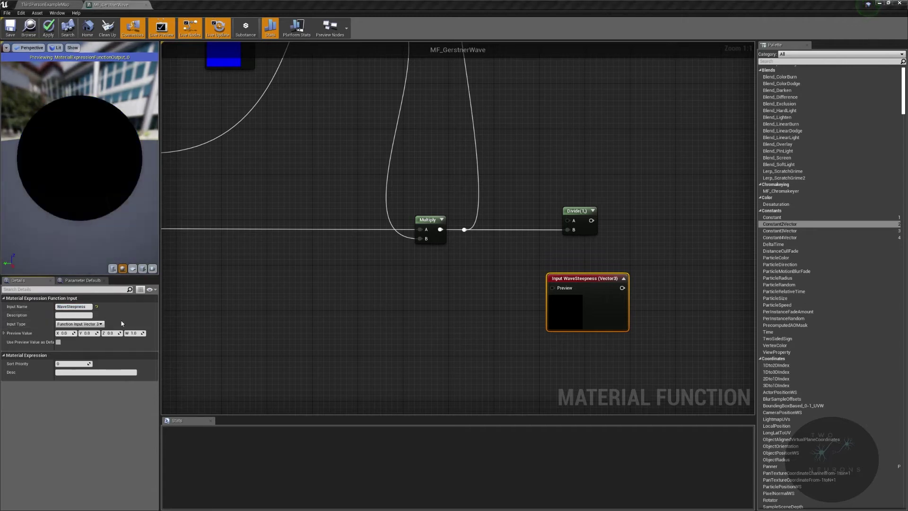
Wire WaveSteepness to the Divide's A input and place the node just below the Divide.
click(620, 279)
drag(619, 288, 572, 222)
drag(573, 278, 538, 253)
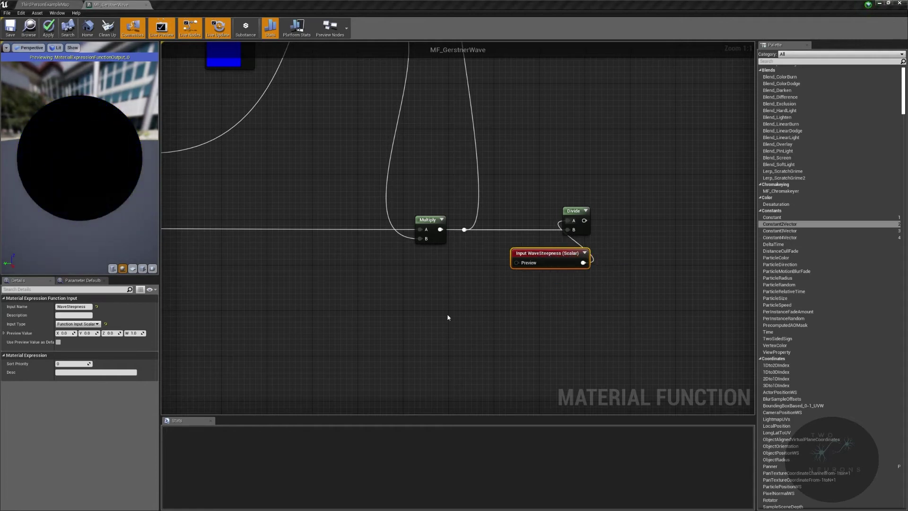
Give WaveSteepness a preview X value of 0.3 and the description Amplitude, and shift the node slightly away from the Divide's output.
click(66, 333)
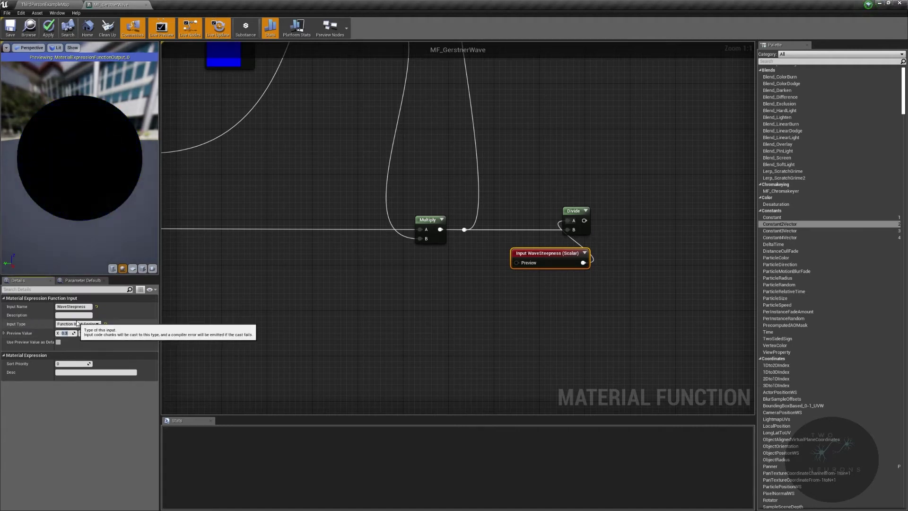
click(82, 316)
text(Amplitude)
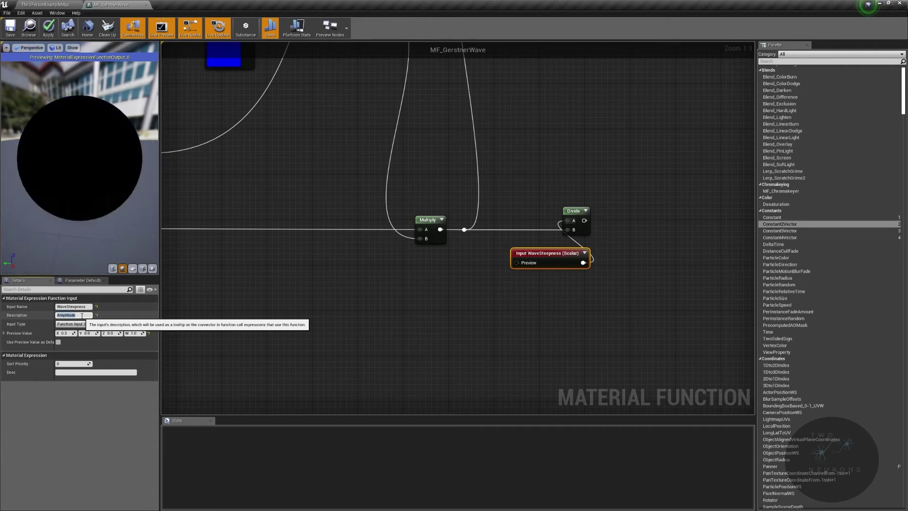
key(Return)
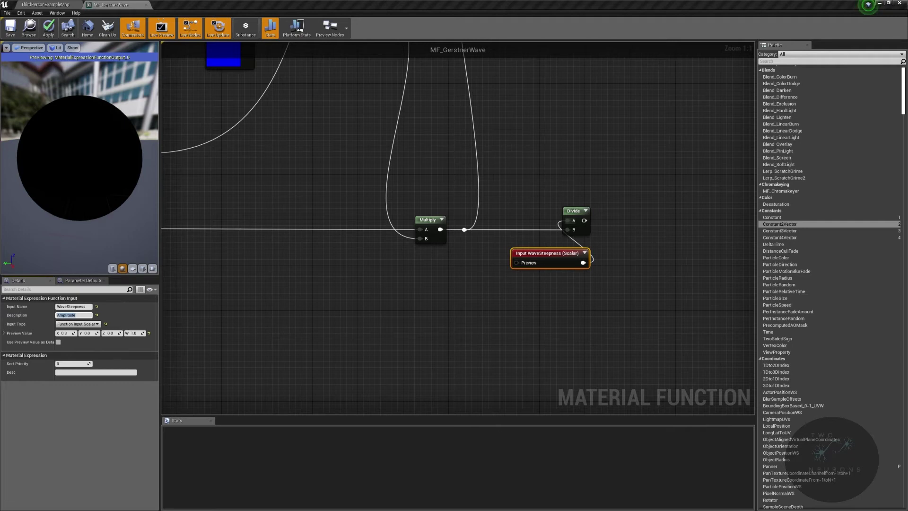
key(shift+Tab)
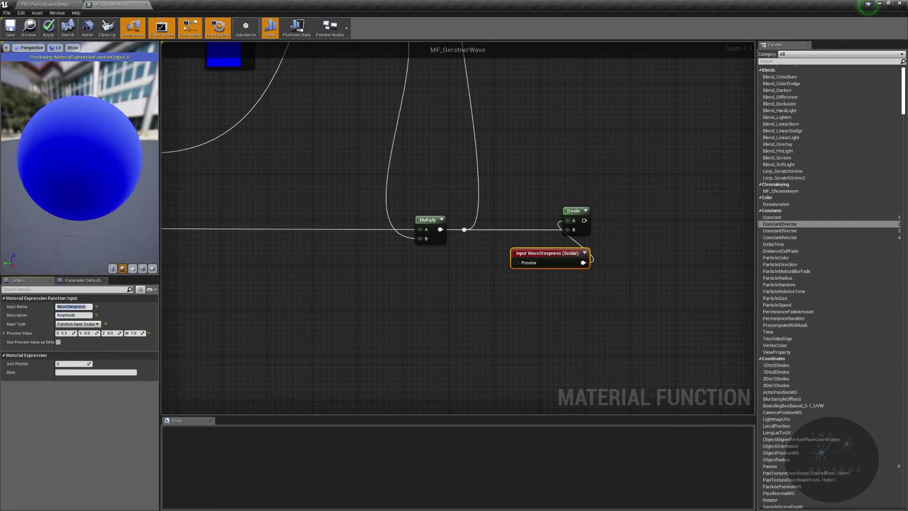
drag(562, 254, 544, 255)
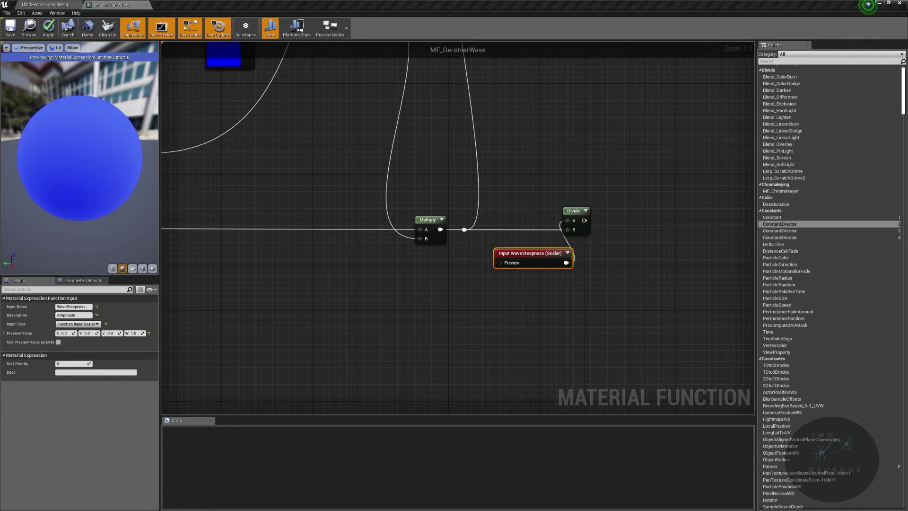
Connect the Divide's output through a reroute to B of the second Multiply below the Mask X and Y comment, and space that Multiply further out.
right_drag(486, 163, 685, 294)
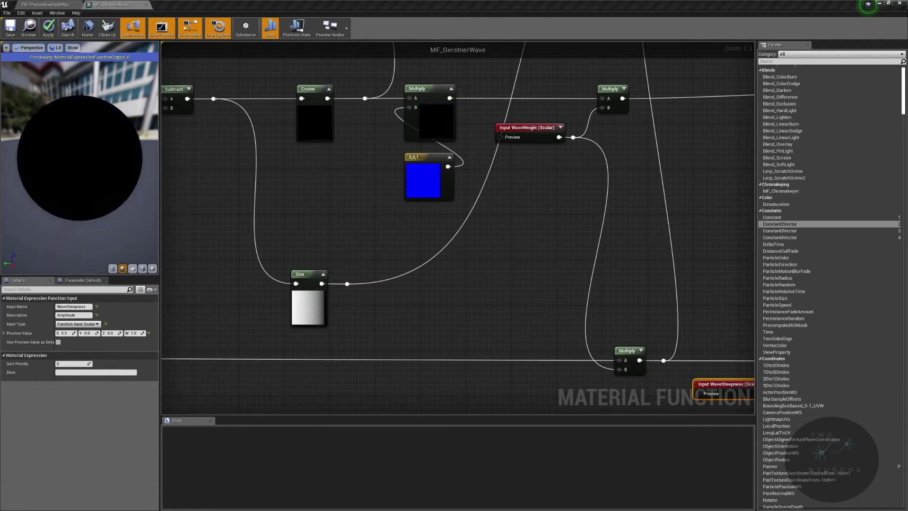
right_drag(602, 260, 393, 227)
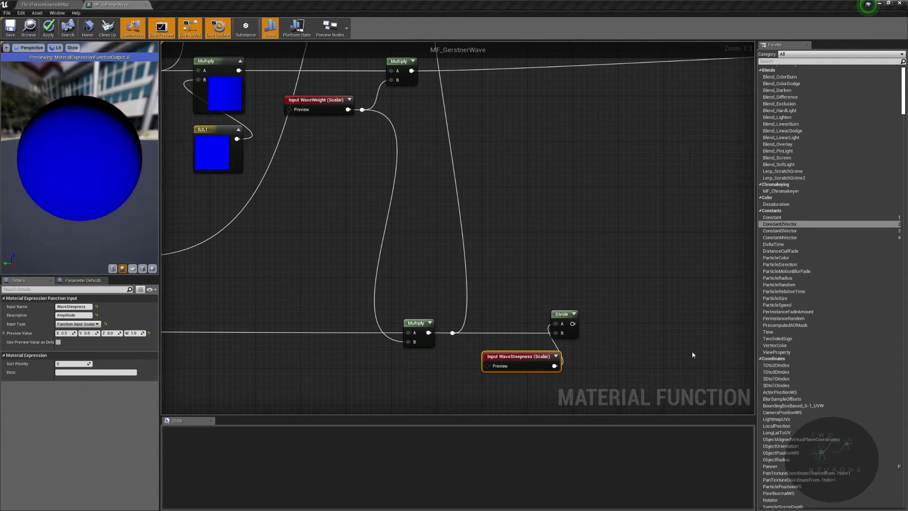
drag(567, 324, 547, 287)
drag(547, 288, 545, 288)
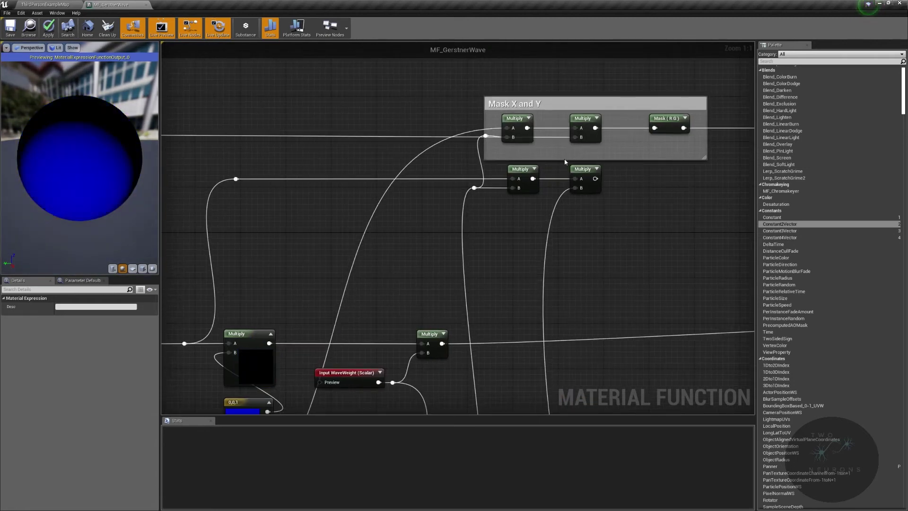
drag(638, 210, 646, 200)
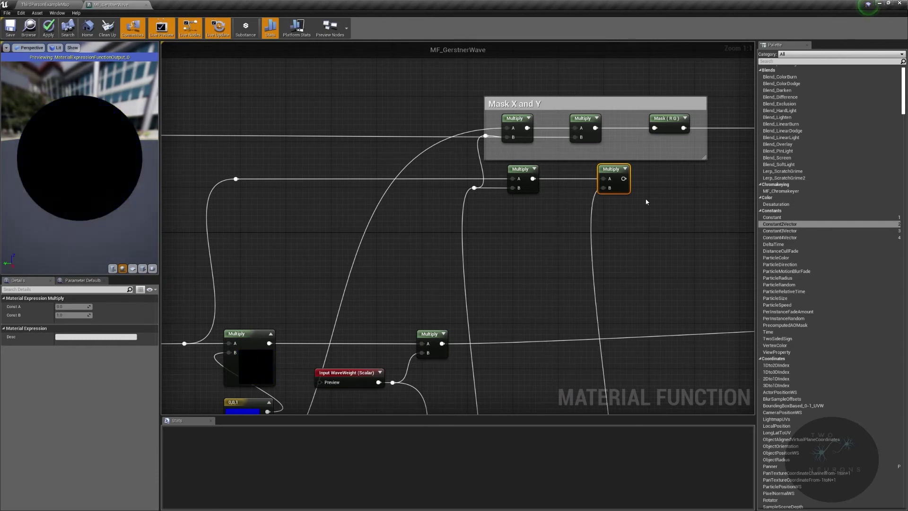
Align the bottom Multiply, the Divide and their reroutes along the long lower wire.
scroll(647, 156, down, 2)
right_drag(648, 156, 606, 43)
right_drag(177, 282, 412, 260)
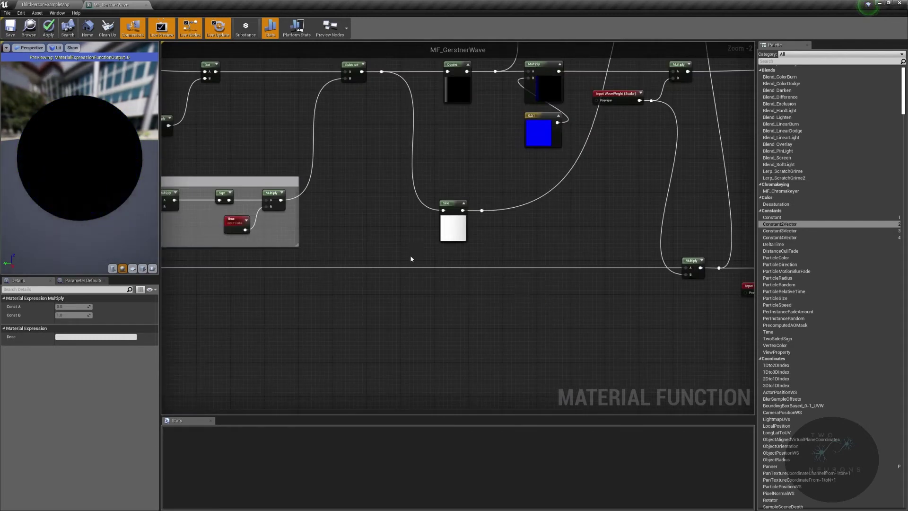
scroll(454, 259, down, 3)
drag(249, 260, 728, 266)
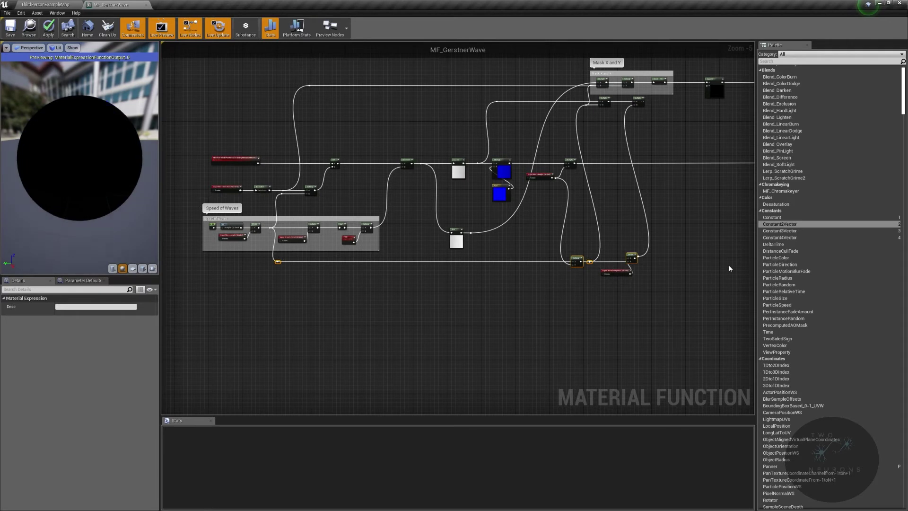
scroll(674, 265, up, 3)
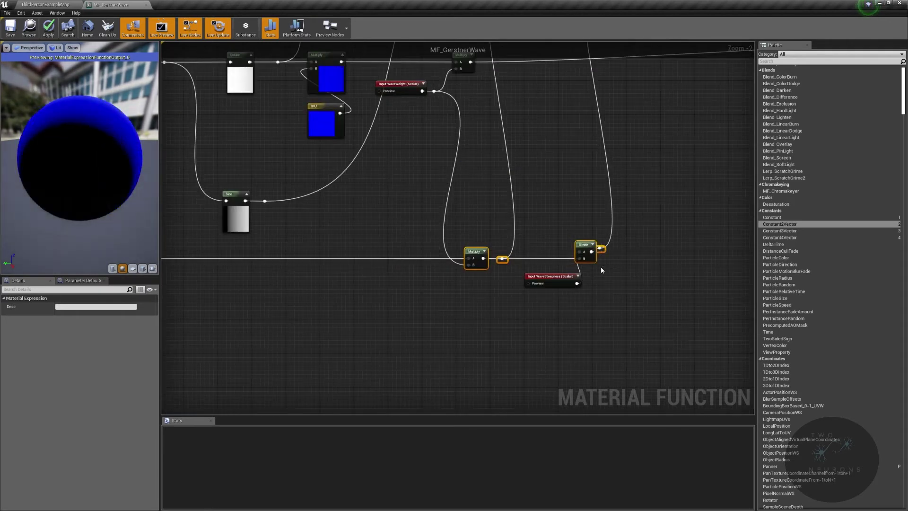
Nudge the Divide and WaveSteepness nodes together closer to the bottom Multiply.
click(578, 238)
drag(552, 230, 592, 292)
key(Left)
key(Left)
key(Left)
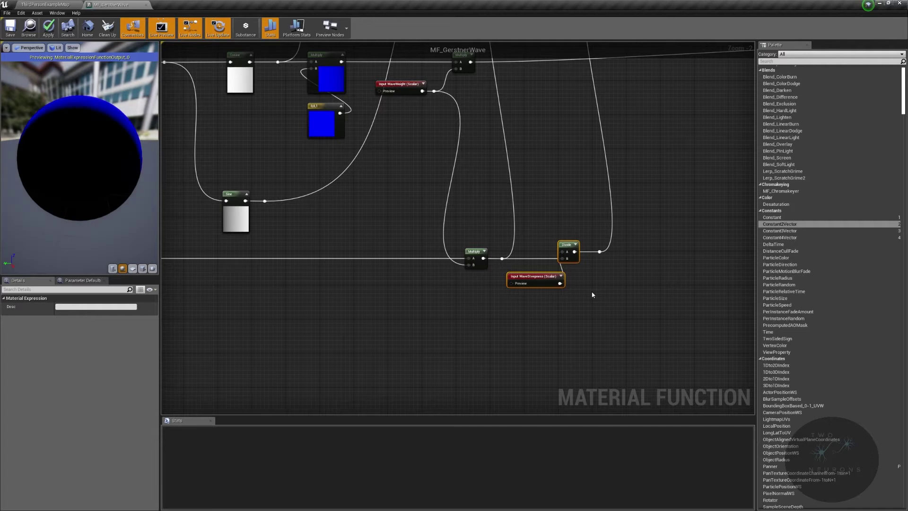
click(595, 263)
Add a 1-x node after the second Multiply below the Mask X and Y comment and wire it to the Append's B input.
right_drag(636, 189, 616, 263)
right_drag(574, 92, 541, 274)
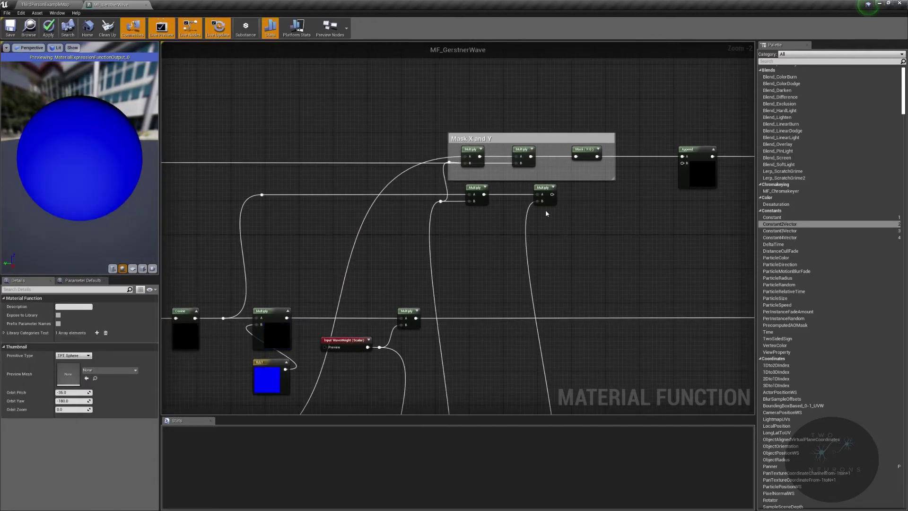
drag(552, 194, 577, 194)
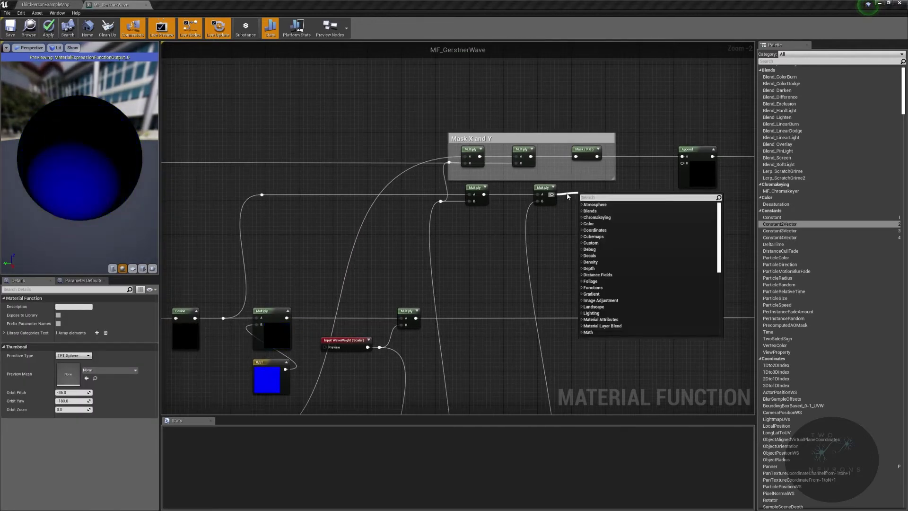
text(1-x)
key(Return)
drag(592, 193, 683, 163)
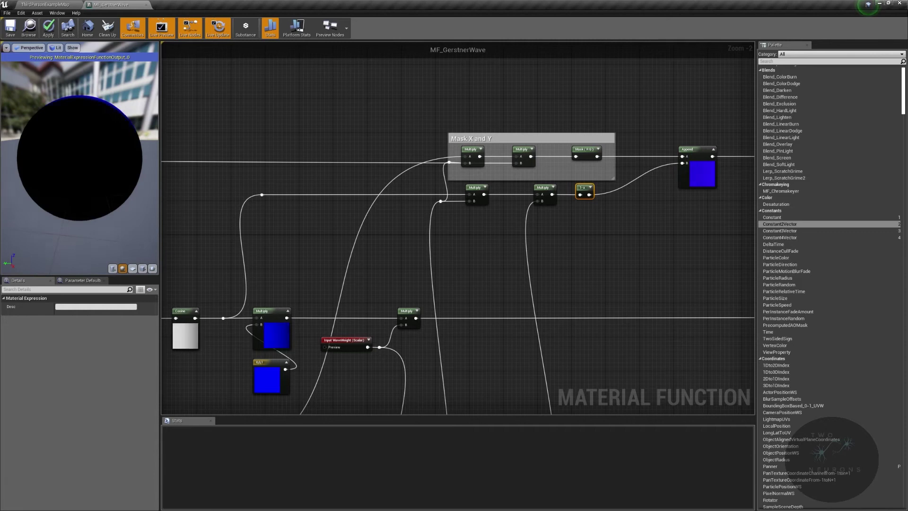
right_drag(696, 190, 608, 235)
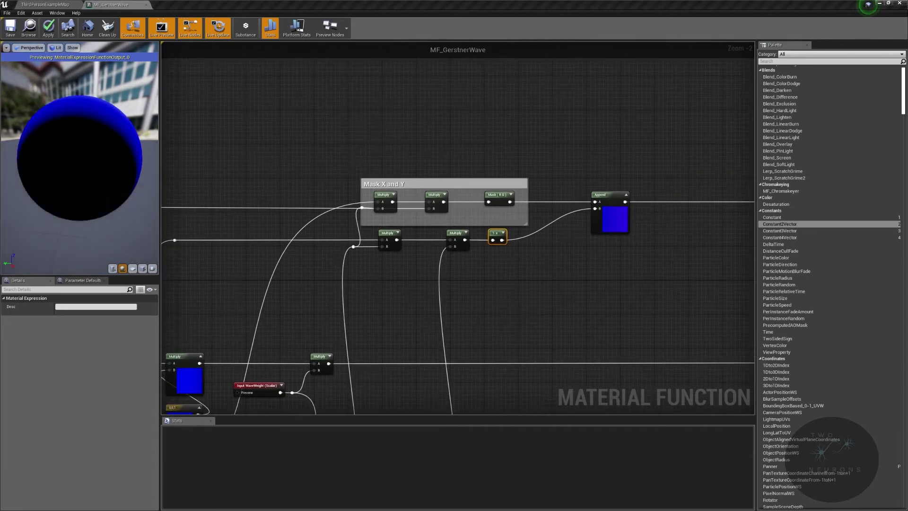
click(603, 227)
scroll(624, 217, up, 2)
key(ctrl+z)
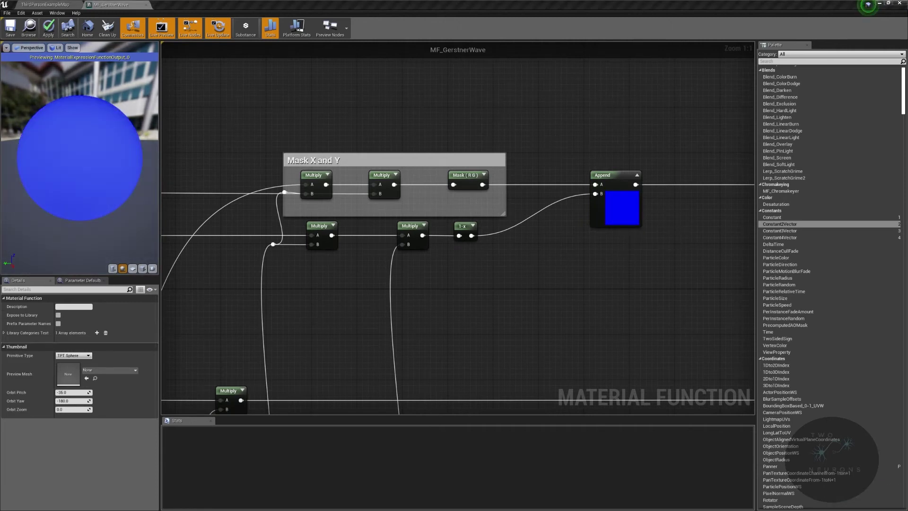
right_drag(739, 256, 526, 253)
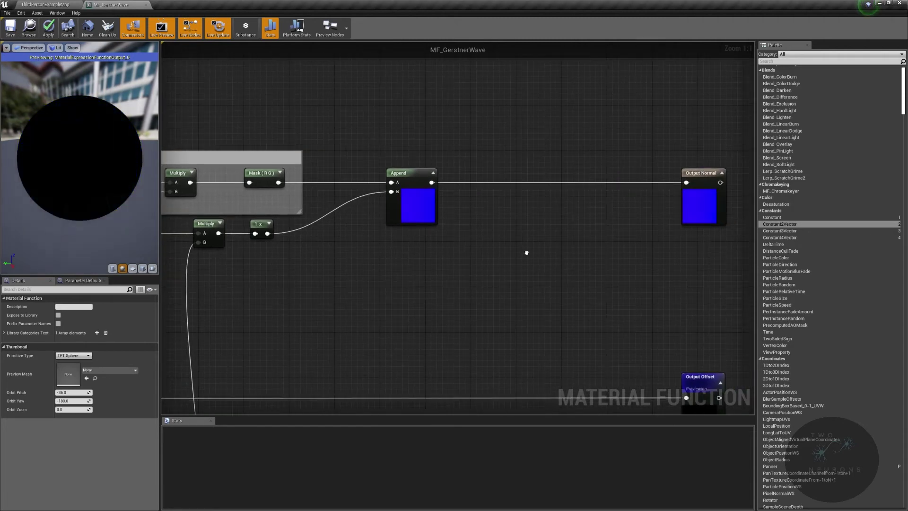
Enclose the Mask X and Y comment, the nodes below it and the Append in a slightly enlarged comment titled "Adjust normals", and apply the changes.
scroll(709, 219, down, 3)
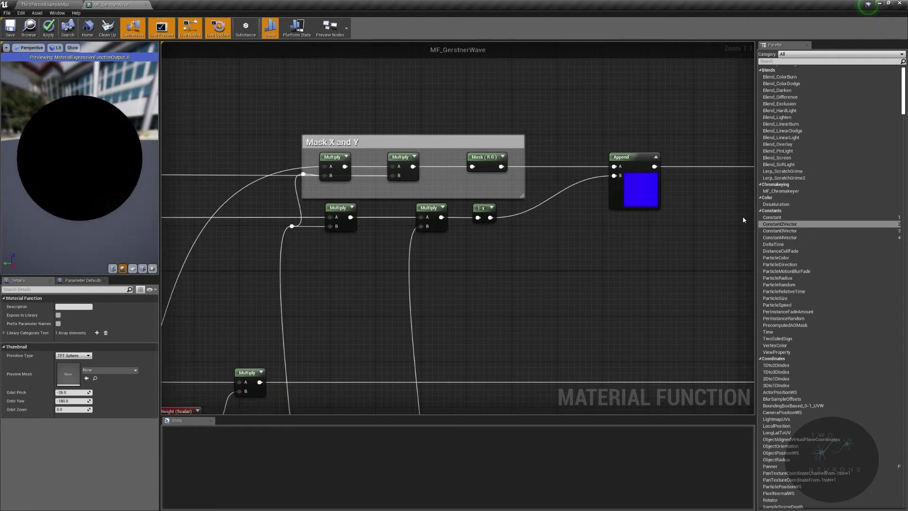
drag(300, 122, 639, 243)
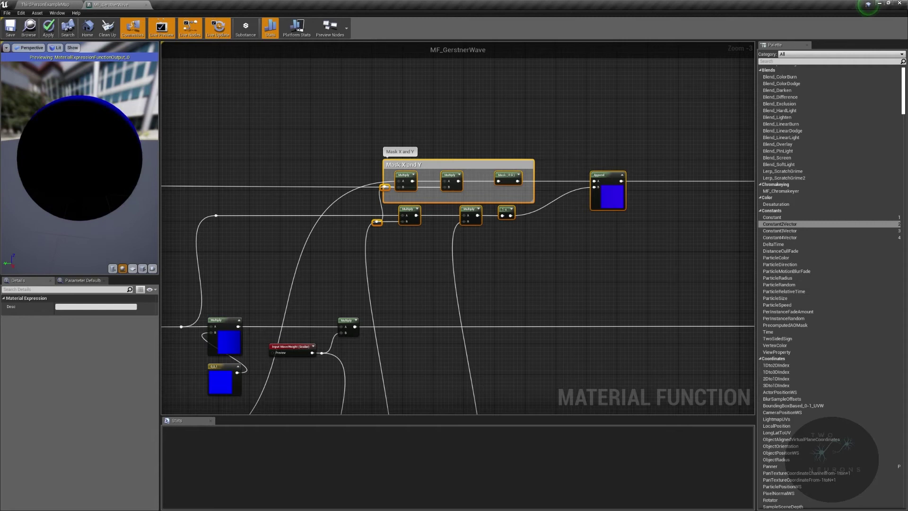
key(c)
text(Adjust)
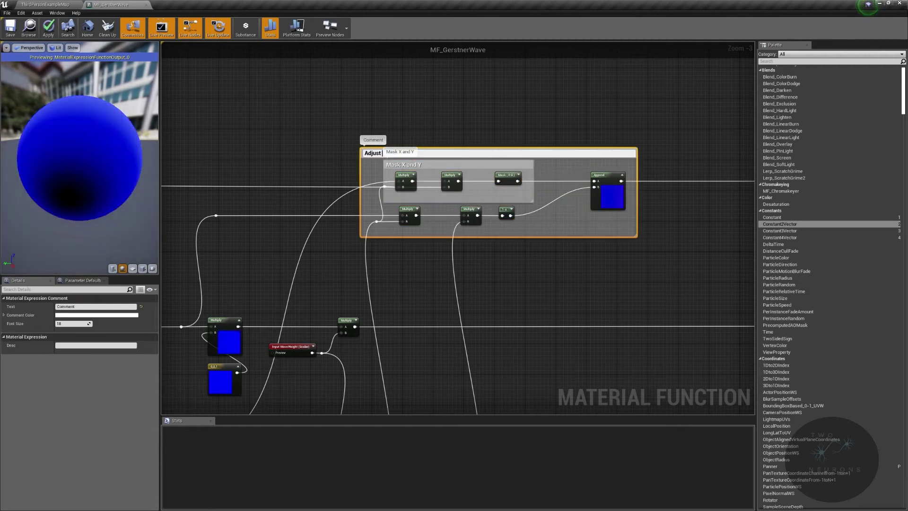
text( normals)
key(Return)
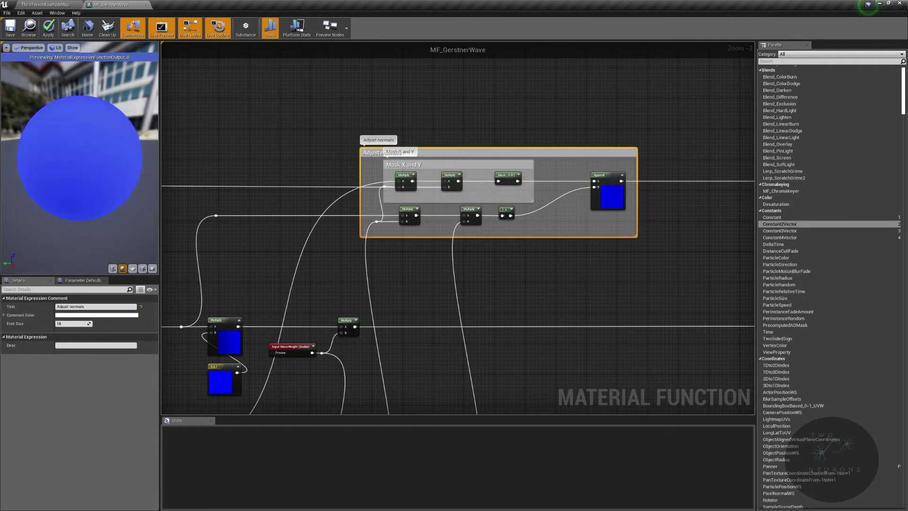
drag(636, 151, 647, 142)
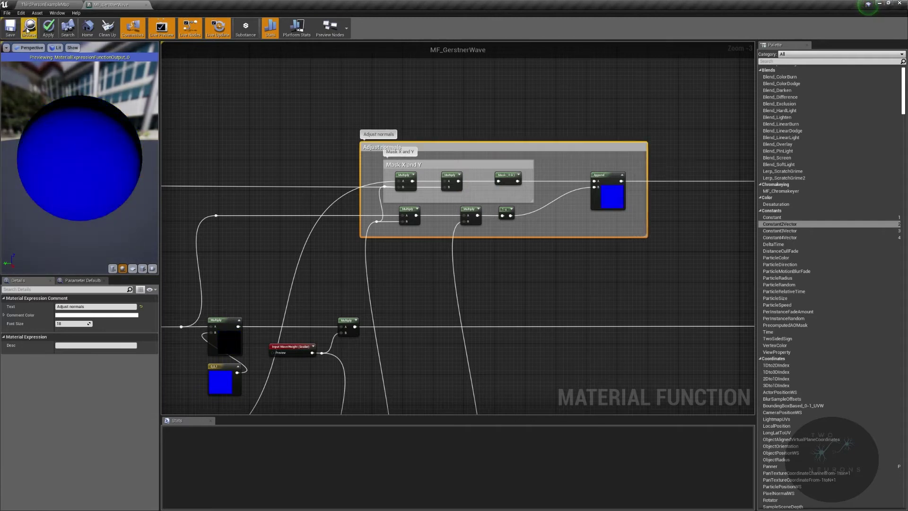
click(47, 27)
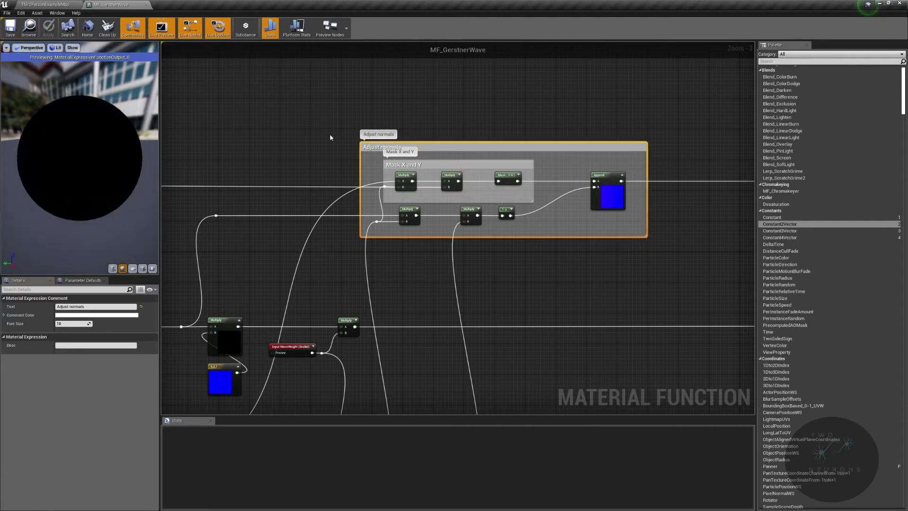
Insert a Subtract node between the Multiply fed by WaveHeight and the Output Offset node, using the Subtract's A input.
right_drag(545, 186, 752, 42)
right_drag(457, 227, 571, 215)
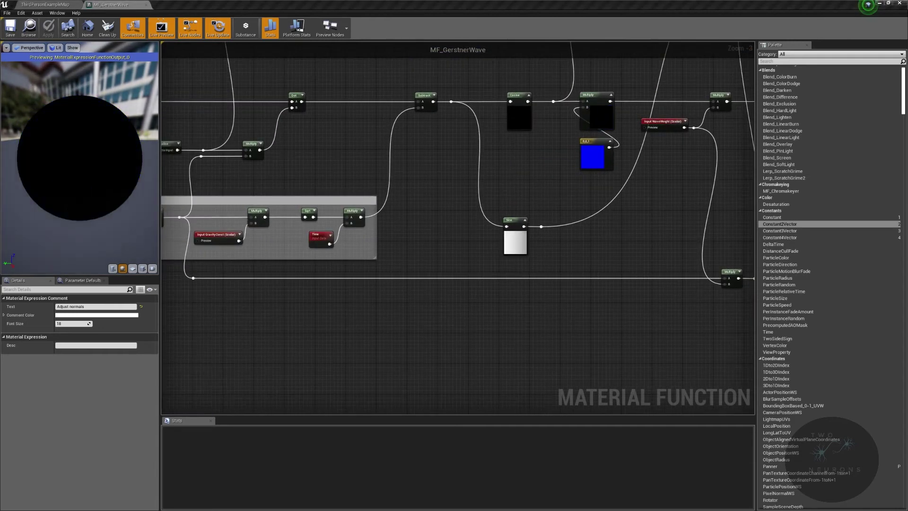
right_drag(691, 204, 346, 219)
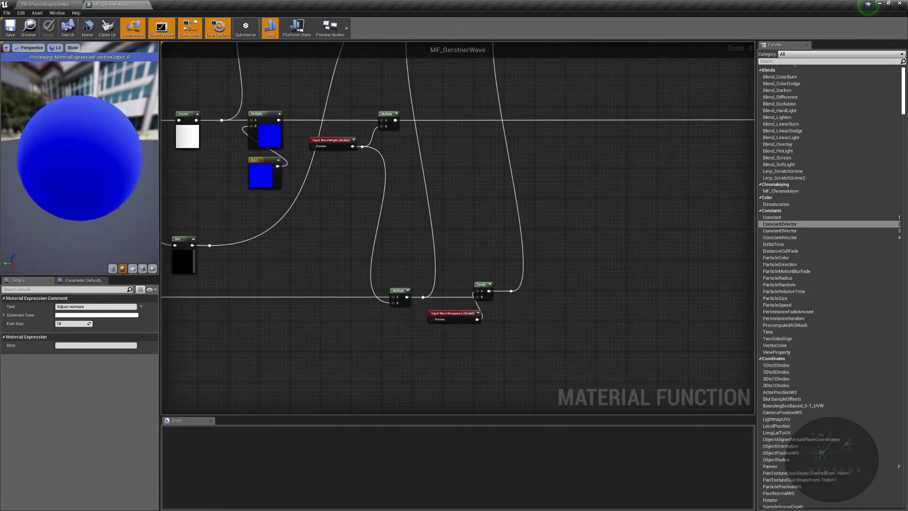
right_drag(630, 120, 416, 147)
ctrl+drag(619, 148, 489, 136)
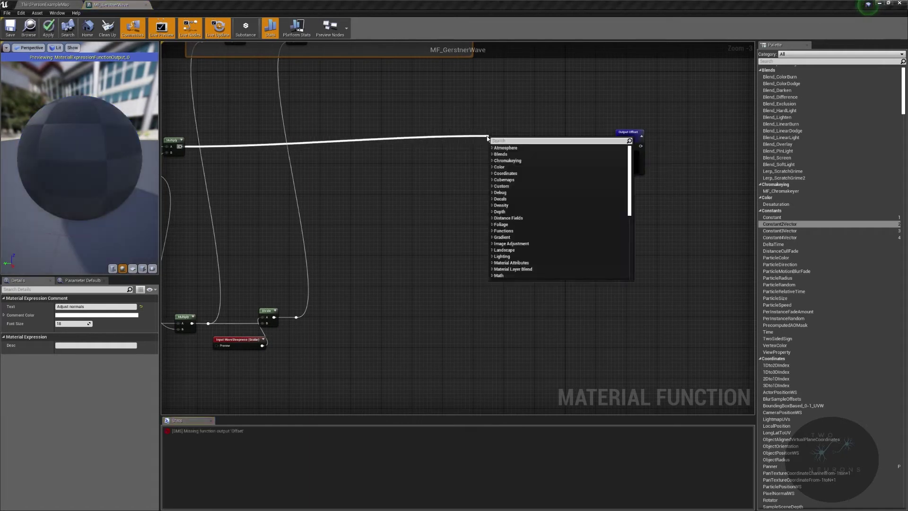
right_drag(490, 137, 575, 131)
drag(264, 141, 472, 137)
text(subtract)
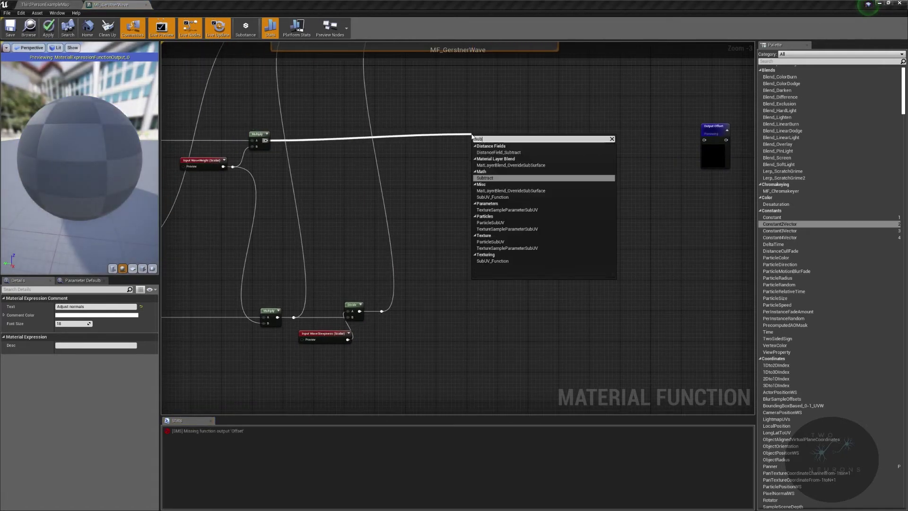
key(Return)
drag(487, 137, 705, 141)
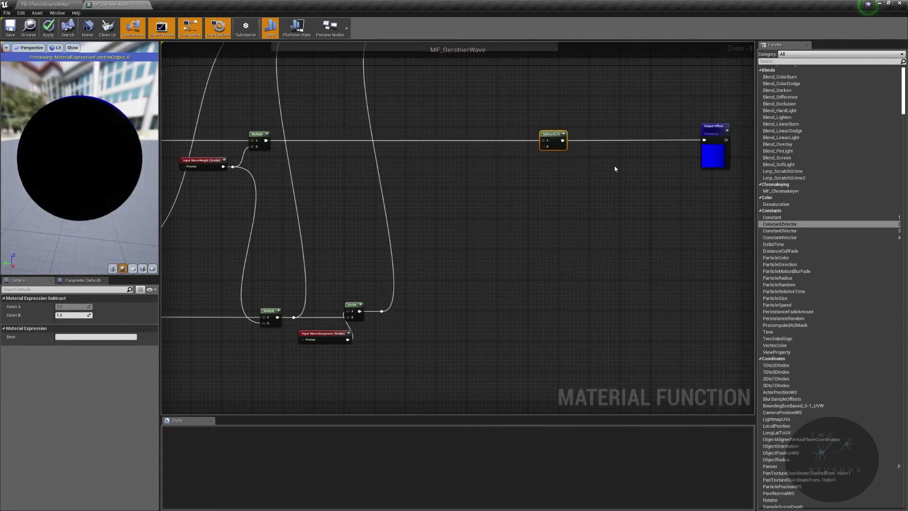
Add a Multiply beside the Divide, with the Divide's reroute wired to A and the WaveHeight reroute wired to B.
right_drag(581, 199, 647, 183)
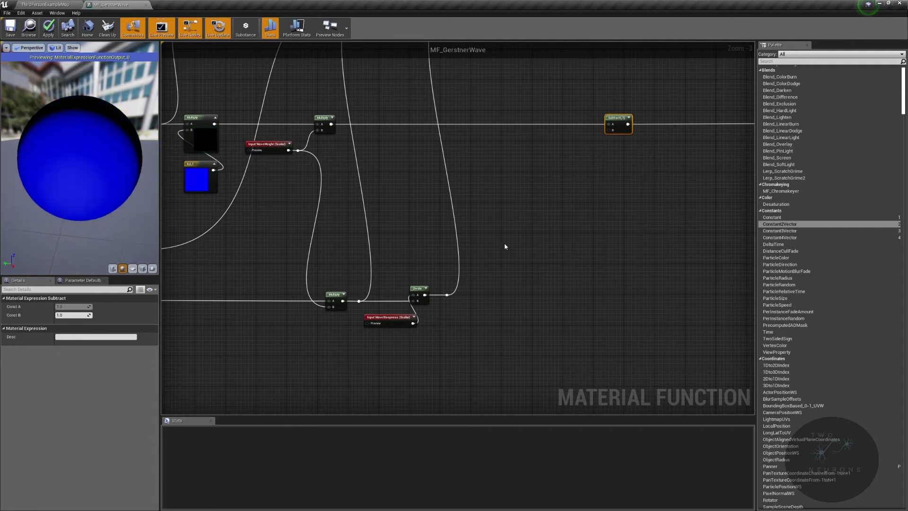
right_drag(428, 266, 541, 249)
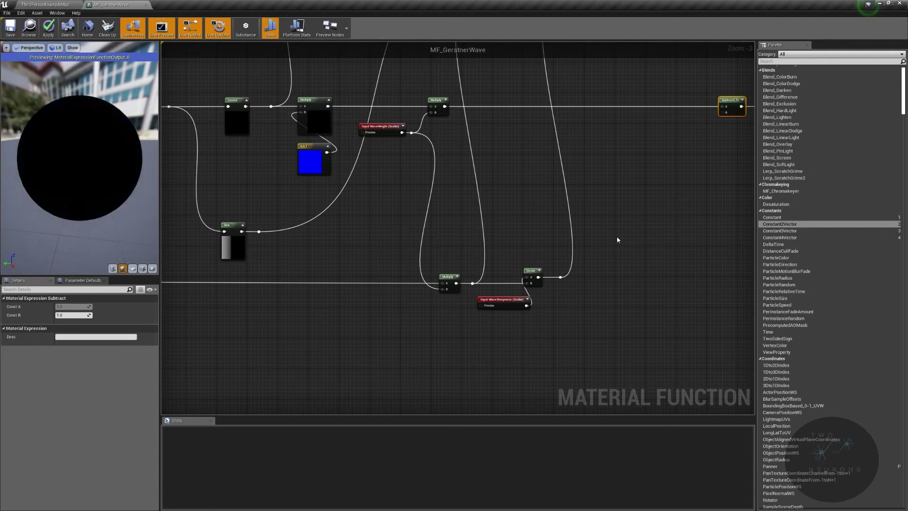
drag(560, 277, 626, 277)
text(mult)
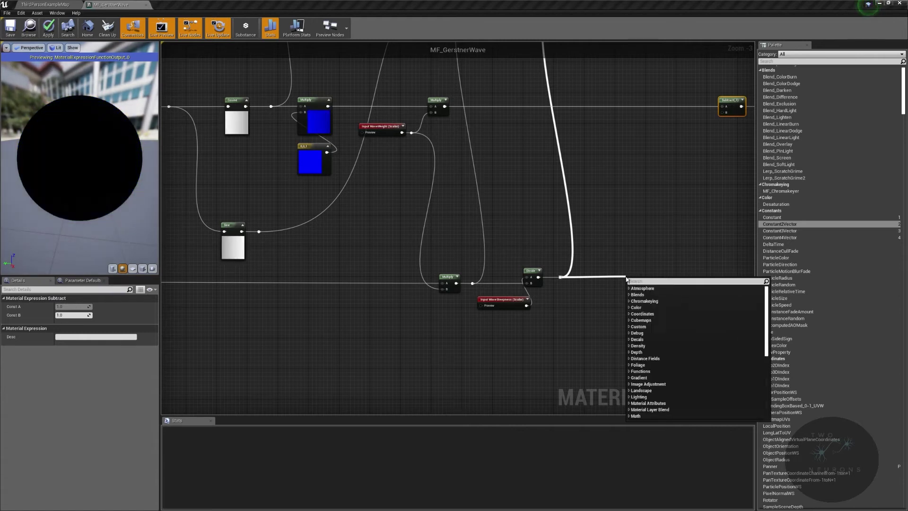
key(Return)
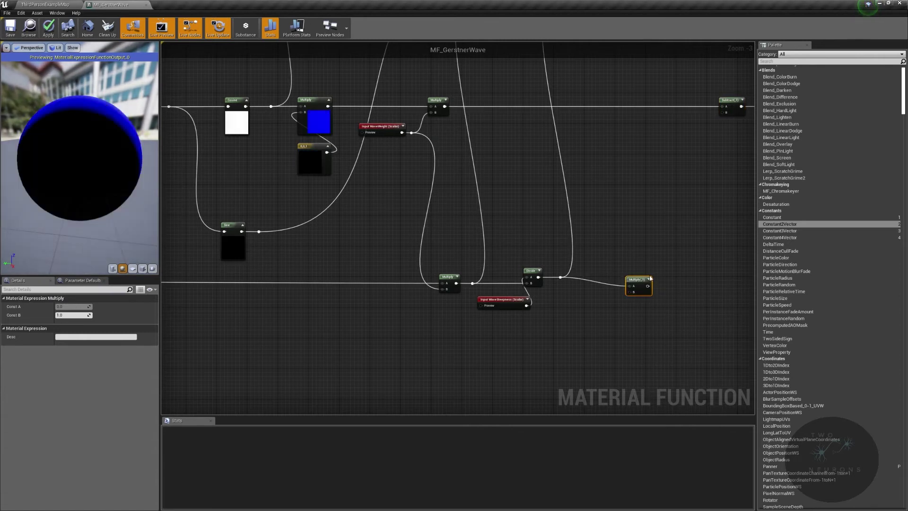
drag(643, 283, 641, 276)
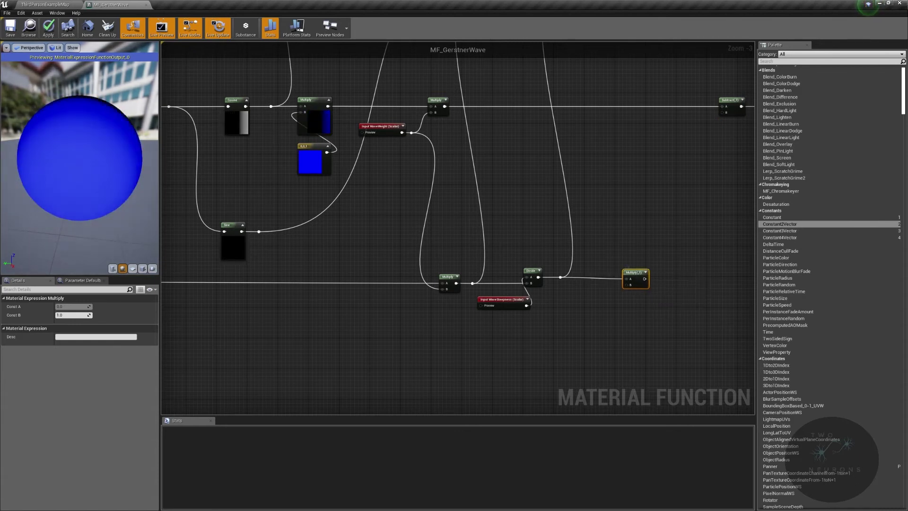
drag(413, 132, 628, 285)
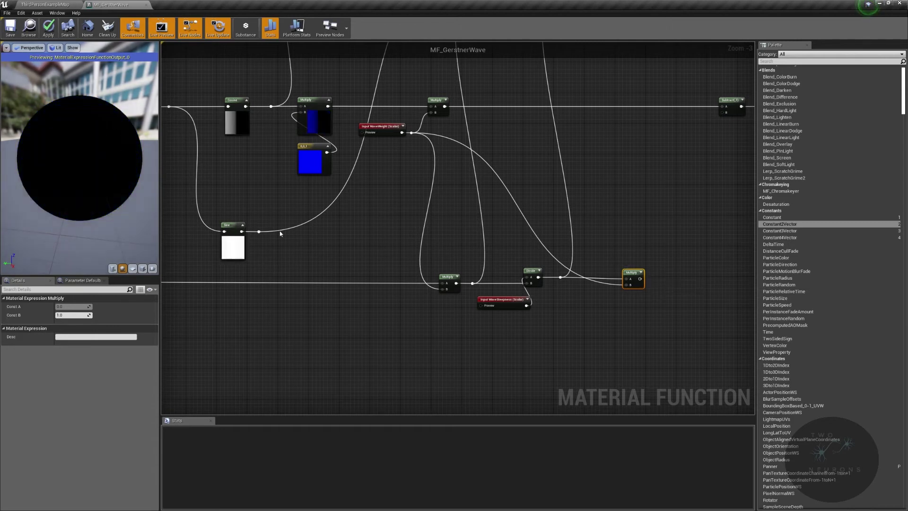
Add another Multiply fed at A by the Sine's reroute and place it just below and before the Subtract.
drag(259, 231, 669, 231)
text(multiply)
key(Return)
drag(669, 233, 701, 226)
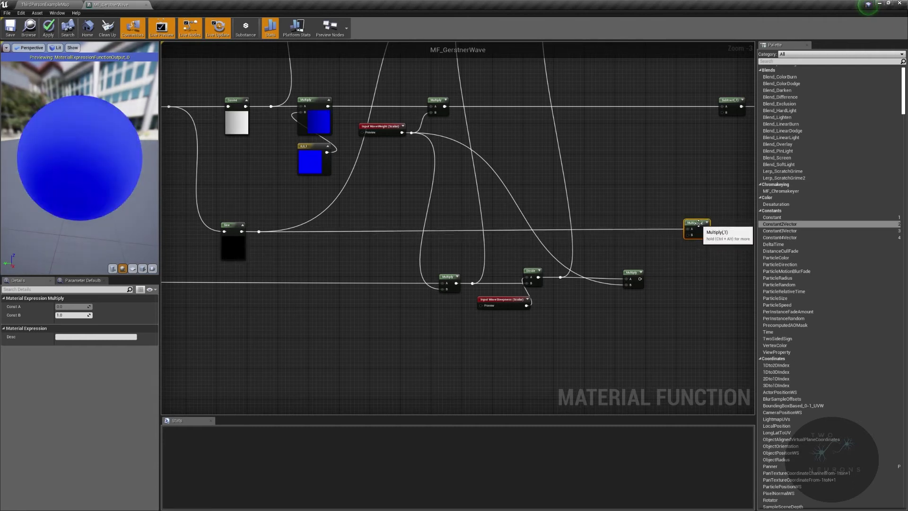
Connect the output of the Multiply fed by the Divide node to the B input of the Sine branch's Multiply.
drag(640, 279, 690, 235)
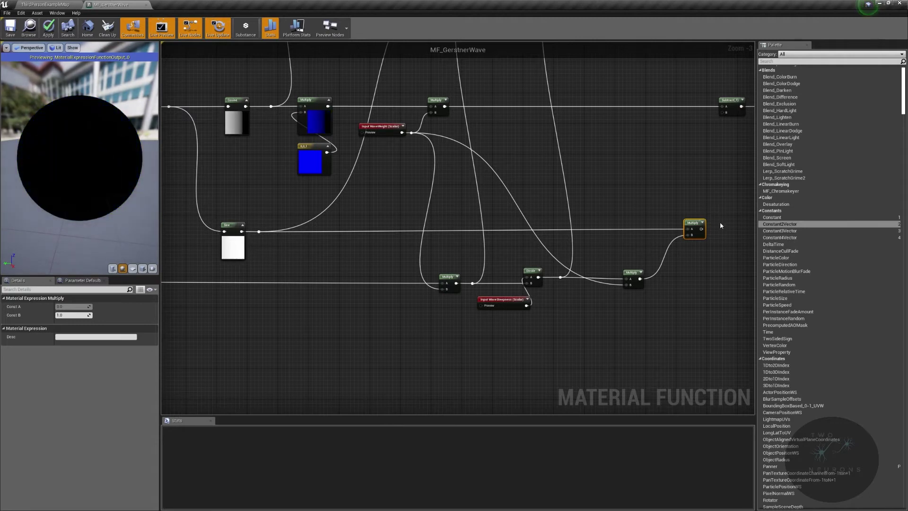
click(702, 223)
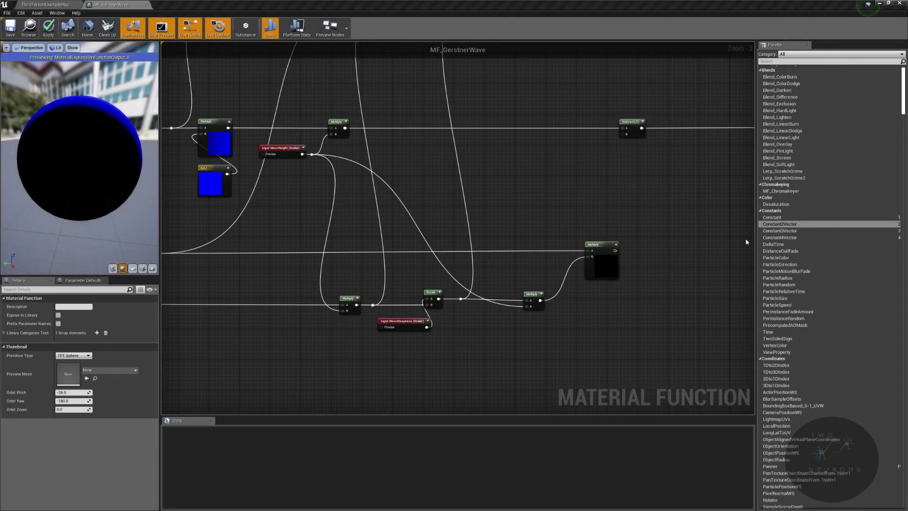
click(617, 246)
click(617, 245)
Add another Multiply node after the Sine branch's Multiply, with that result feeding its B input.
drag(602, 251, 645, 210)
text(mu)
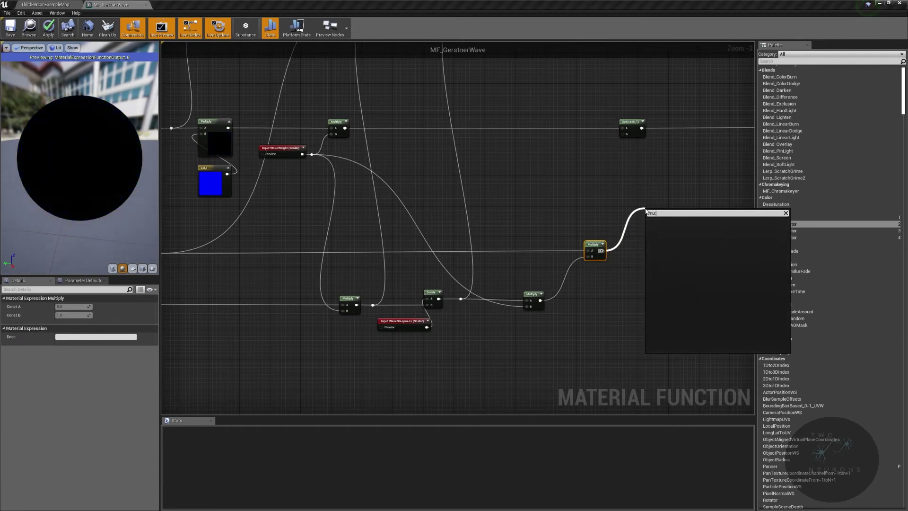
key(Return)
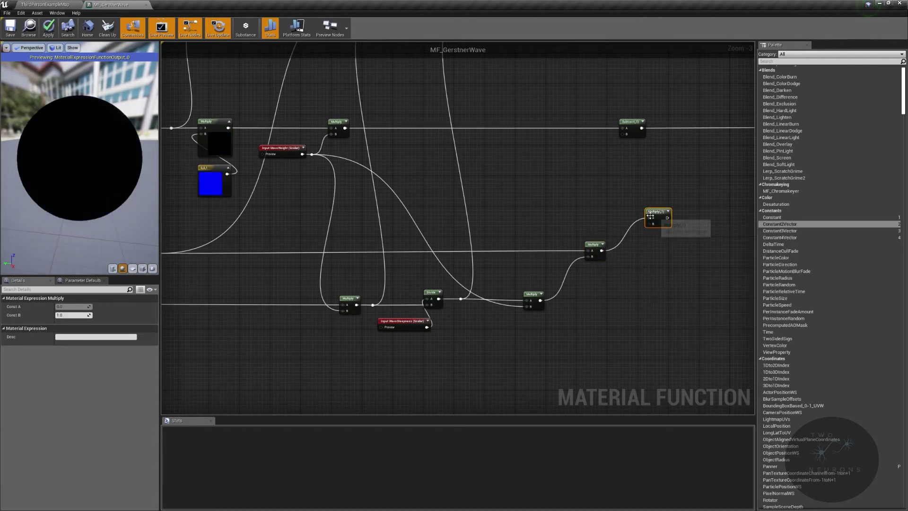
drag(657, 213, 643, 223)
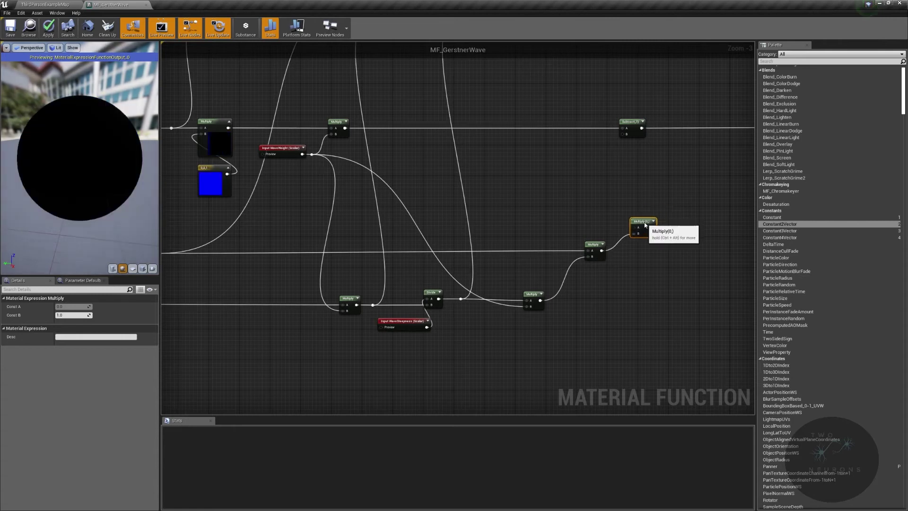
Connect the normalized wave direction to the new Multiply's A input and place a reroute point on the wire above the Speed of Waves group.
right_drag(386, 225, 276, 165)
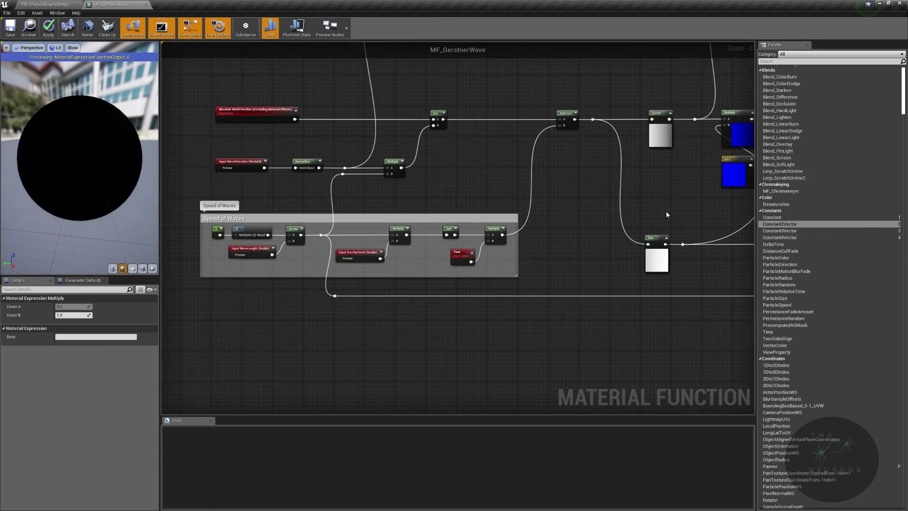
drag(401, 168, 607, 220)
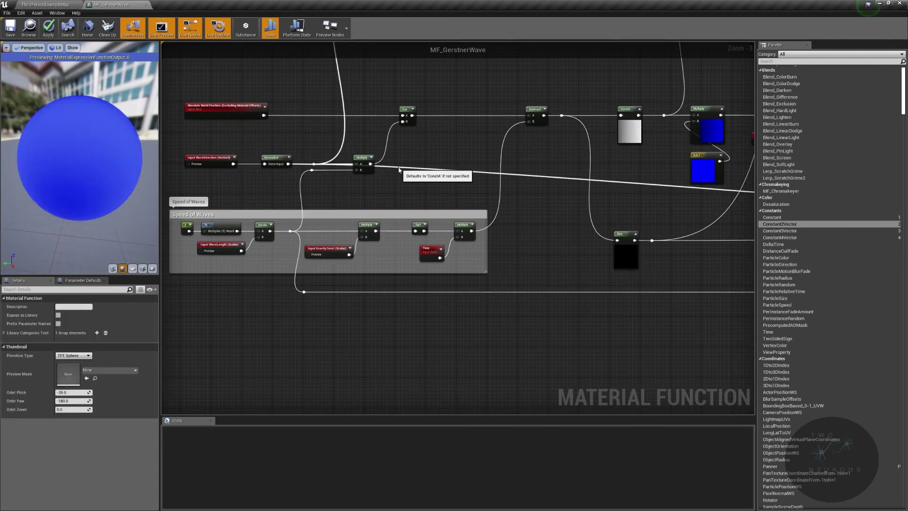
double_click(399, 167)
drag(399, 167, 327, 201)
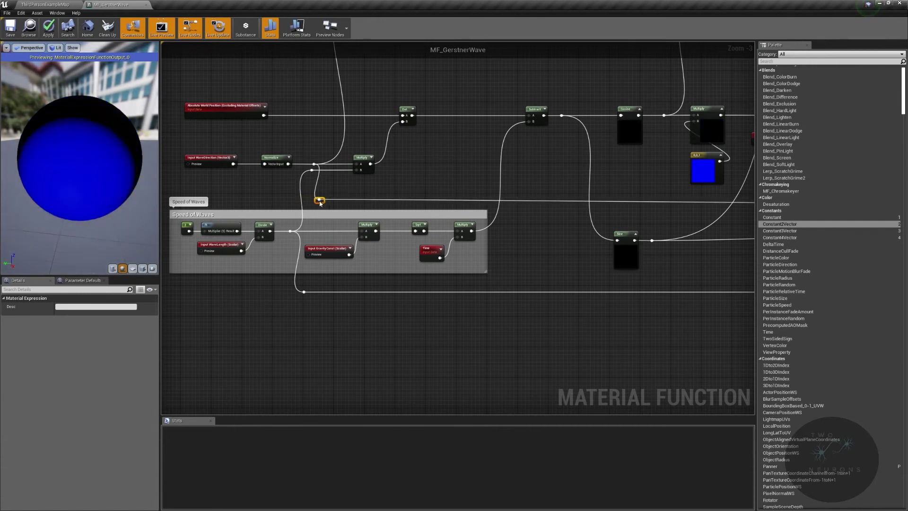
Straighten the wire between the new reroute point and the last Multiply, and expand that Multiply's preview.
scroll(326, 204, down, 2)
drag(313, 201, 729, 214)
key(q)
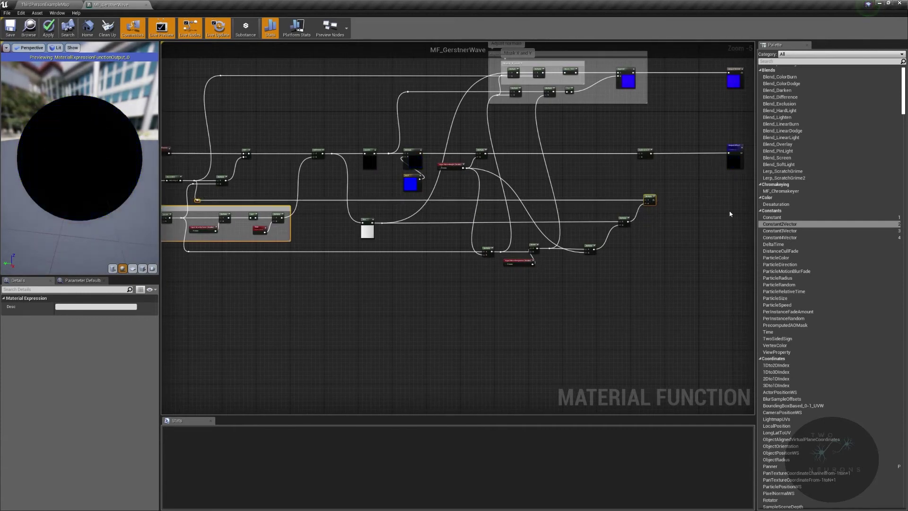
scroll(726, 218, up, 4)
click(657, 226)
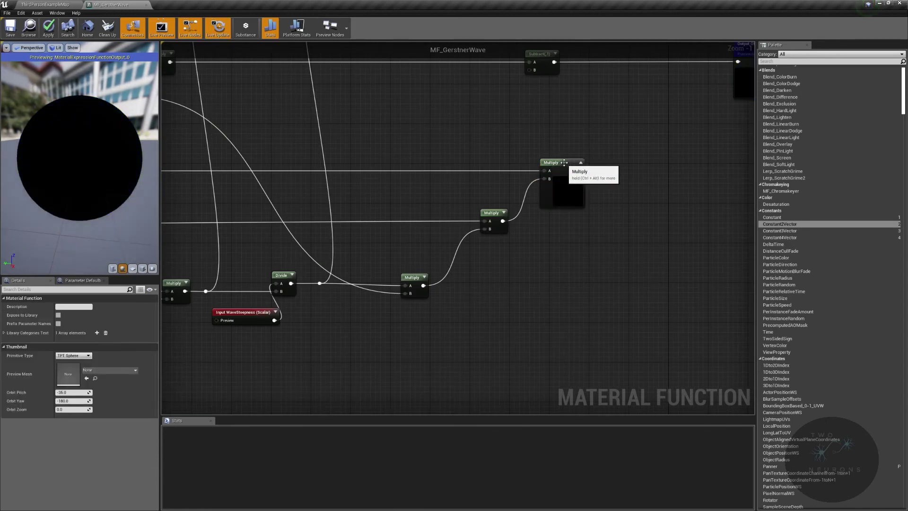
Shift the Subtract node right along its wire, closer to the output node and past the last Multiply.
right_drag(590, 161, 541, 260)
right_drag(449, 260, 741, 221)
scroll(623, 219, down, 2)
scroll(622, 221, down, 2)
scroll(661, 245, down, 2)
right_drag(661, 245, 452, 296)
scroll(521, 275, up, 4)
scroll(527, 284, down, 3)
drag(175, 150, 560, 377)
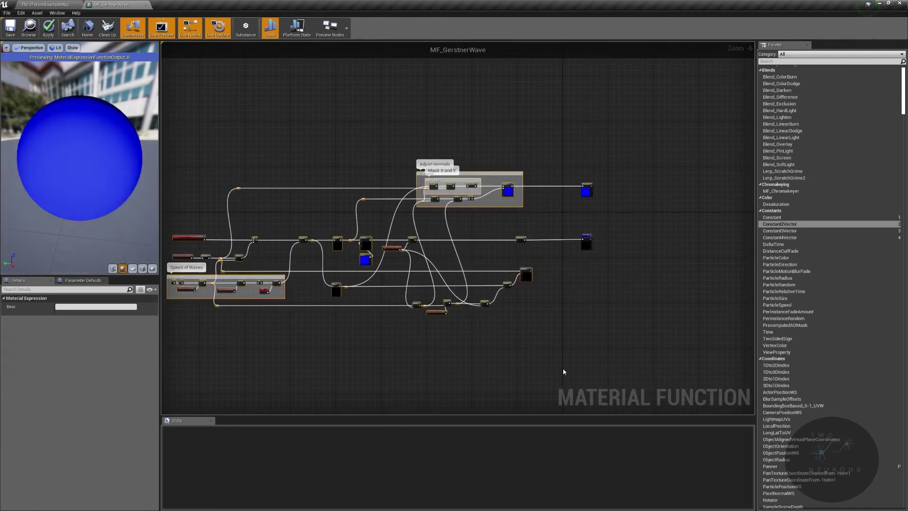
click(522, 240)
key(Right)
key(Right)
key(Right)
key(Right)
key(Right)
key(Right)
key(Right)
key(Right)
key(Right)
key(Right)
key(Right)
key(Right)
key(Right)
key(Right)
key(Right)
key(Right)
key(Right)
key(Right)
key(Right)
key(Right)
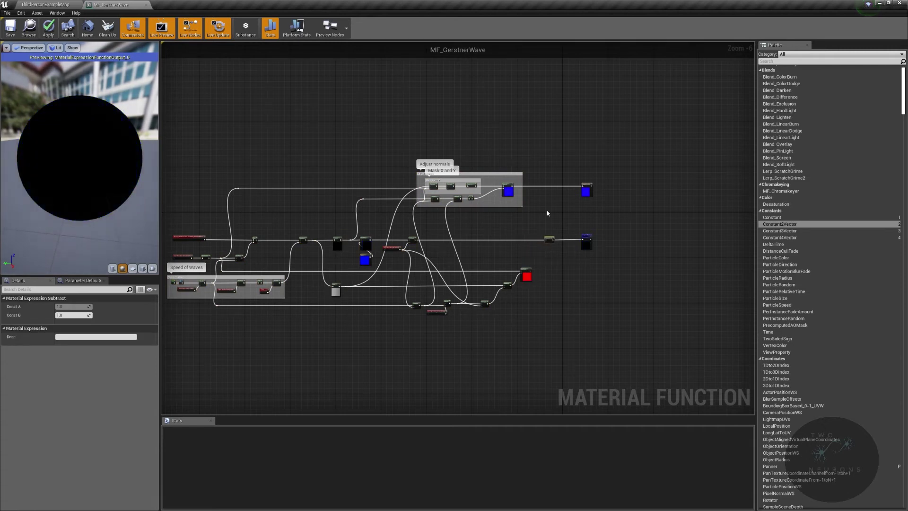
Connect the last Multiply's output to the Subtract node's B input.
scroll(525, 276, up, 7)
drag(559, 249, 617, 136)
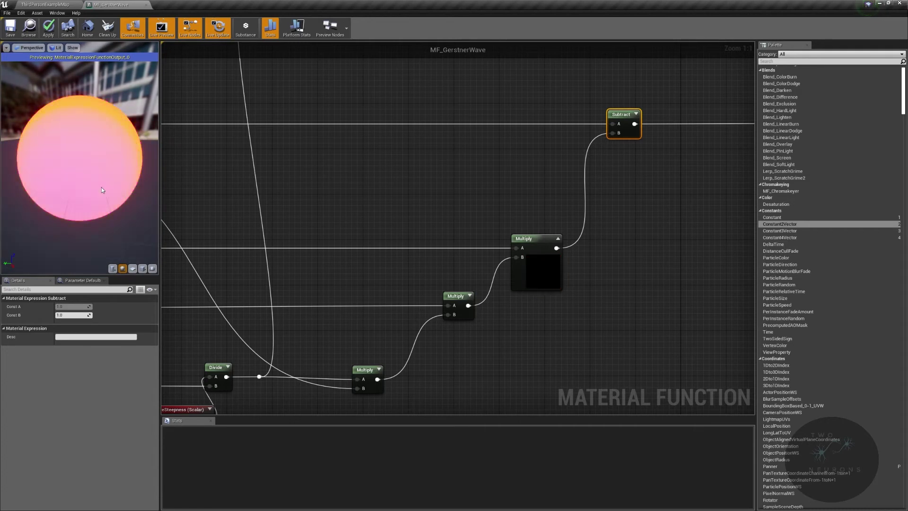
right_drag(297, 180, 751, 142)
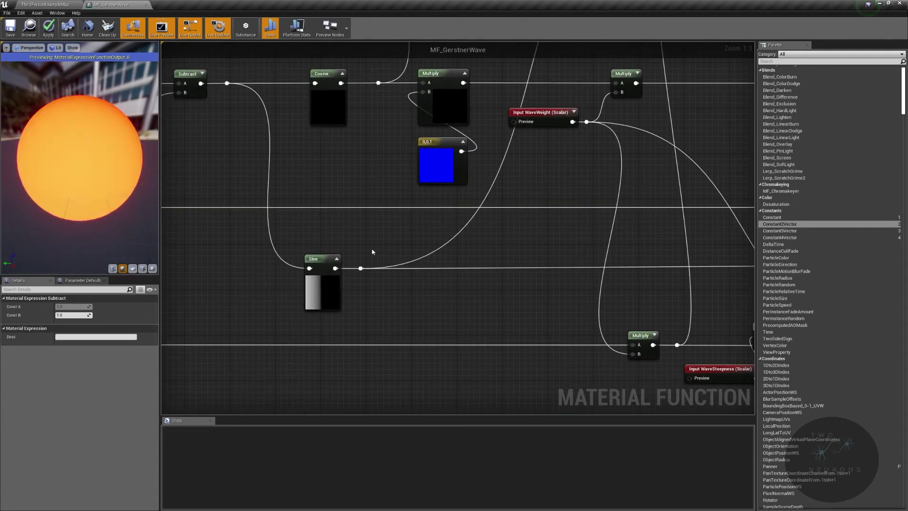
right_drag(372, 252, 877, 301)
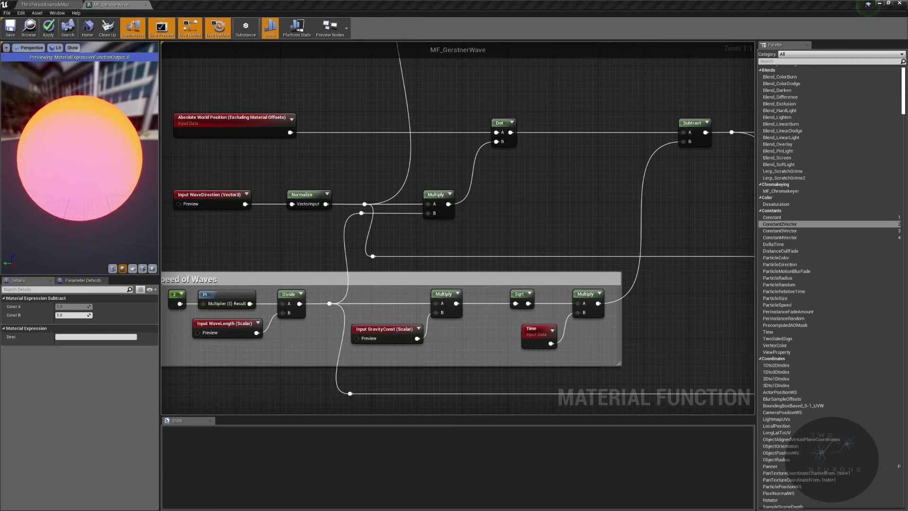
scroll(454, 269, down, 7)
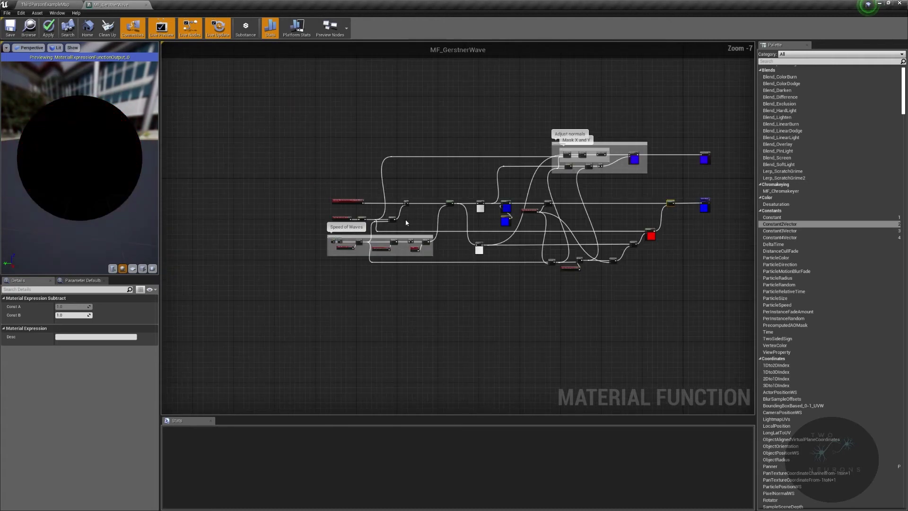
Group the main wave nodes below the Adjust normals section in a comment titled "Gerstner Wave".
drag(511, 284, 679, 274)
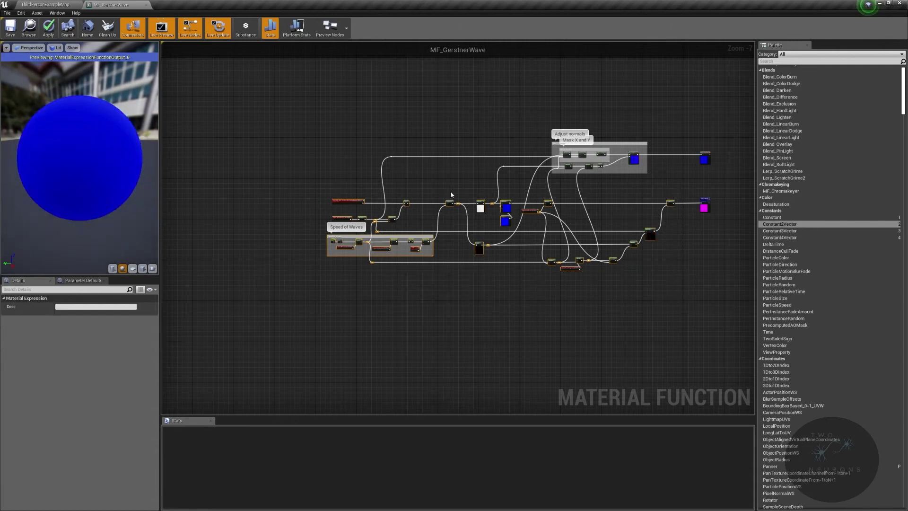
ctrl+drag(327, 187, 373, 207)
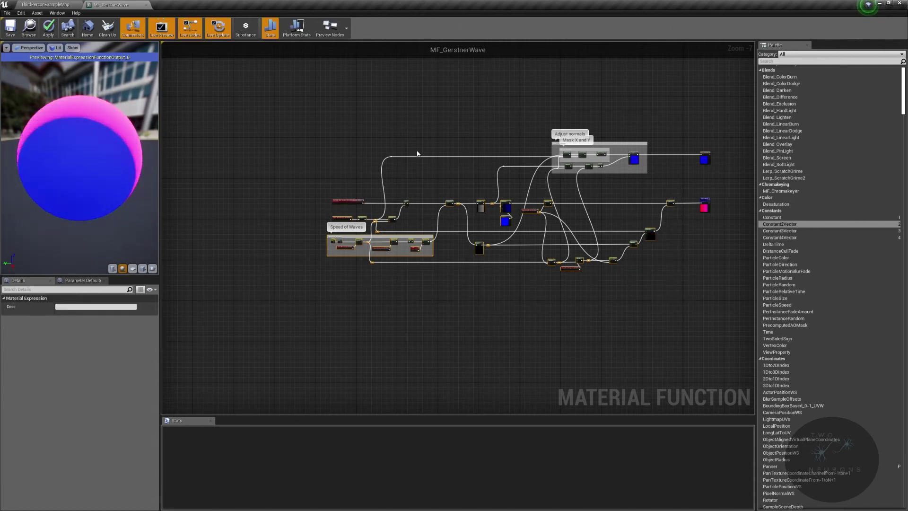
drag(305, 186, 682, 299)
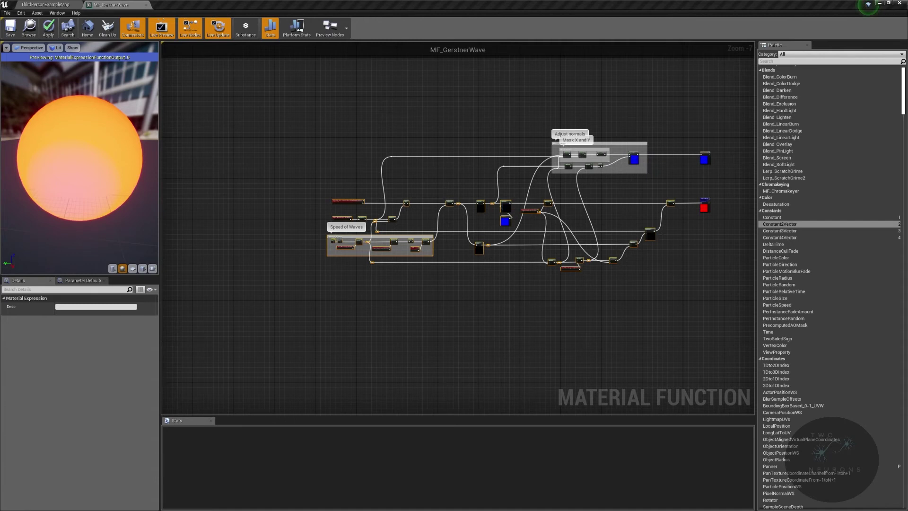
drag(293, 190, 679, 314)
key(c)
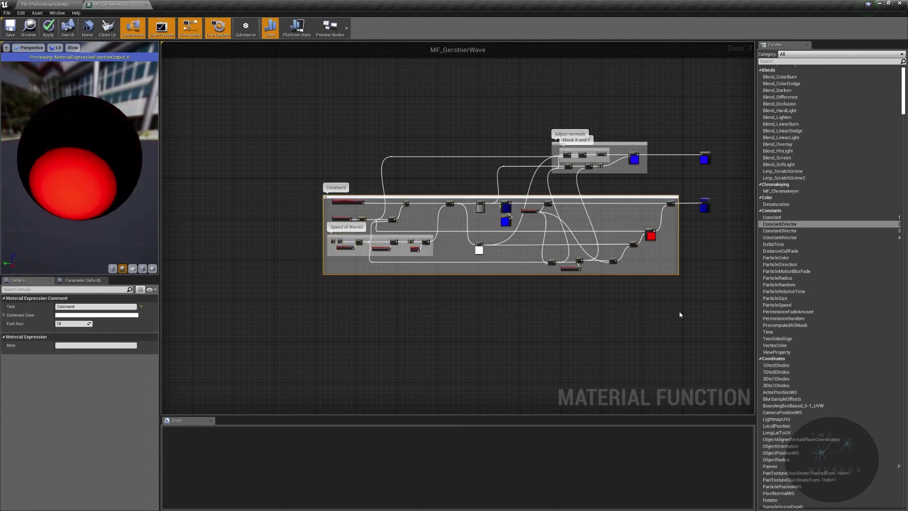
text(Gerstner Wave)
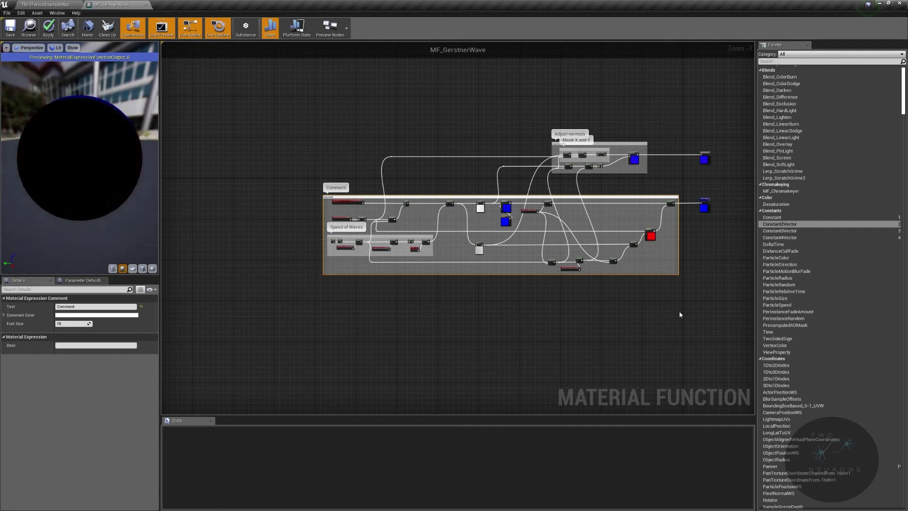
key(Return)
Apply the changes made to the MF_GerstnerWave material function.
scroll(679, 311, up, 5)
right_drag(651, 296, 843, 388)
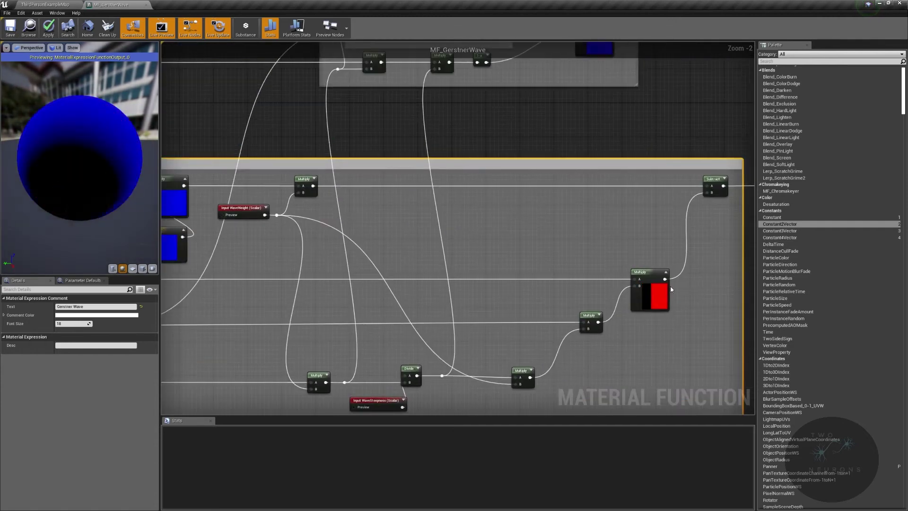
click(50, 27)
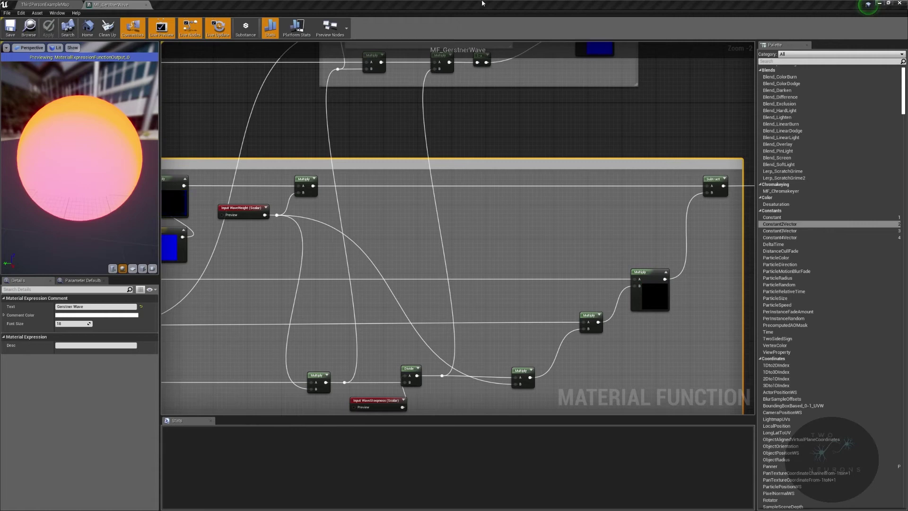
Return to the level and open the M_Water material from the Water folder.
click(43, 4)
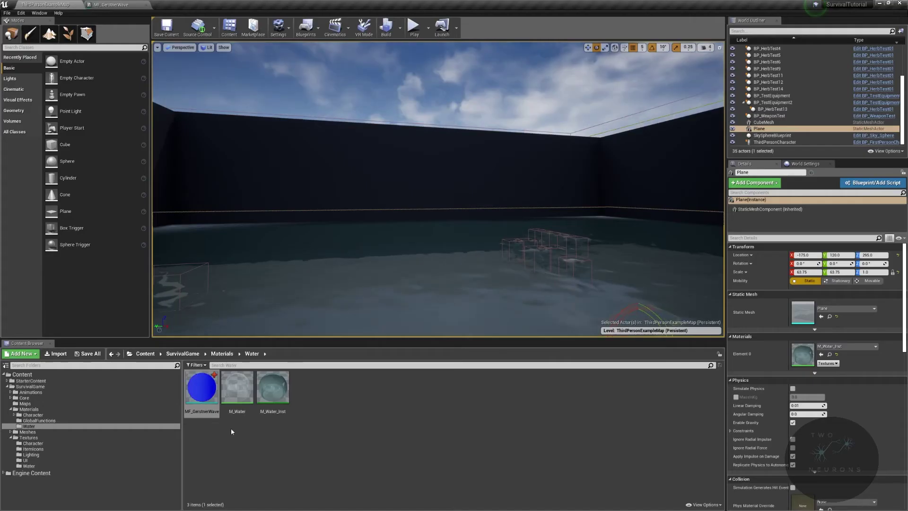
double_click(265, 396)
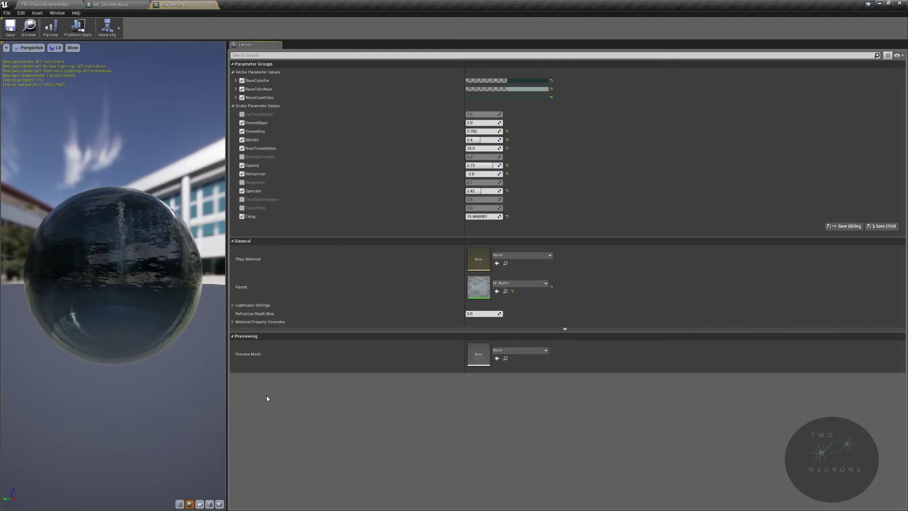
click(216, 6)
double_click(234, 402)
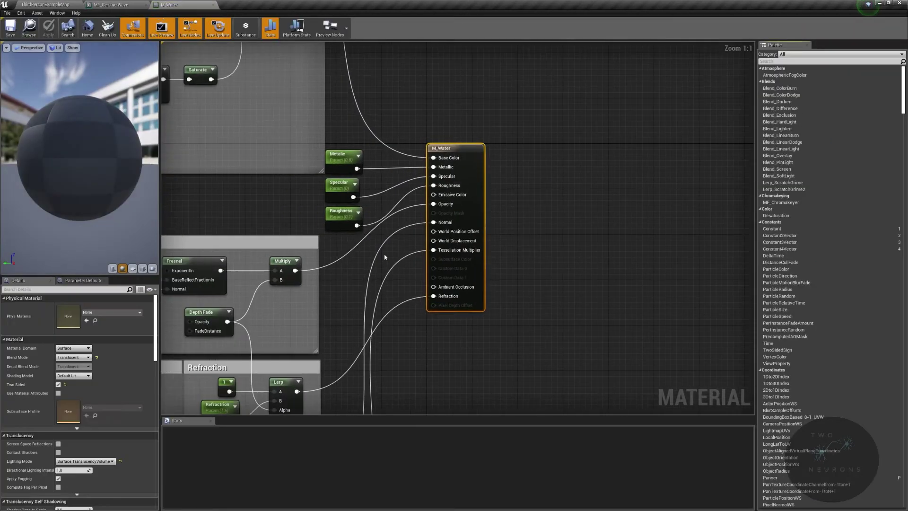
Move the Tessellation Multiplier group and its reroute point well down to free space below the Normal group.
right_drag(393, 251, 695, 43)
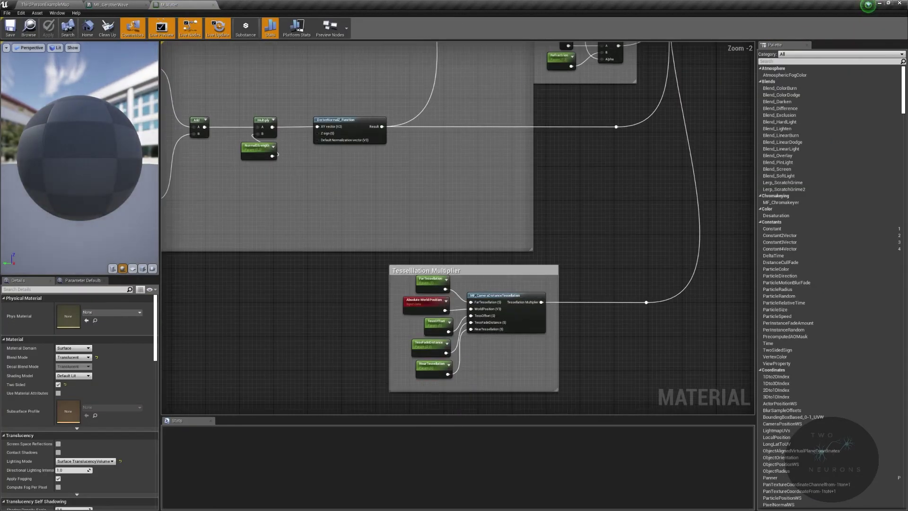
scroll(546, 156, down, 5)
drag(638, 255, 637, 255)
key(Down)
key(Down)
key(Down)
key(Down)
key(Down)
key(Down)
key(Down)
key(Down)
key(Down)
key(Down)
key(Down)
key(Down)
key(Down)
key(Down)
key(Down)
key(Down)
key(Down)
key(Down)
key(Down)
key(Down)
key(Down)
key(Down)
key(Down)
key(Down)
key(Down)
key(Down)
key(Down)
key(Down)
key(Down)
key(Down)
key(Down)
key(Down)
key(Down)
key(Down)
key(Down)
key(Down)
key(Down)
key(Down)
key(Down)
key(Down)
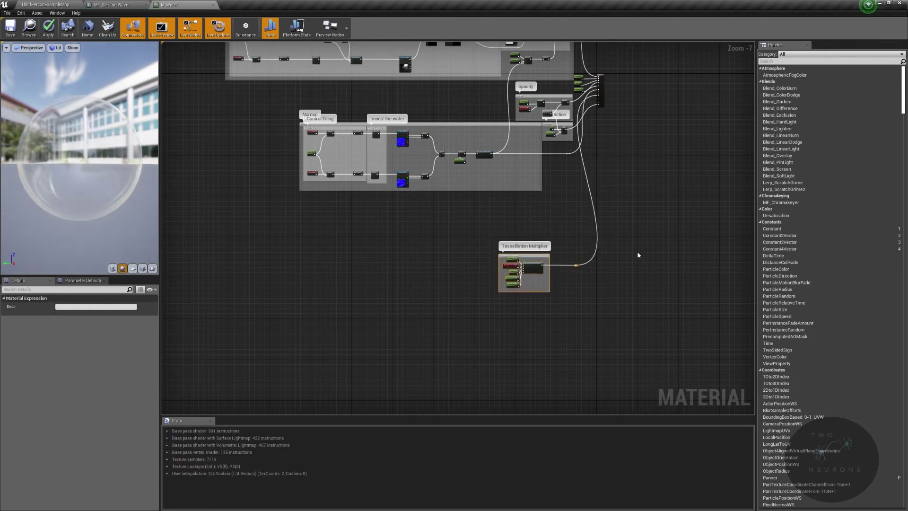
key(Down)
key(Down)
key(Down)
key(Down)
key(Down)
key(Down)
key(Down)
key(Down)
key(Down)
key(Down)
key(Down)
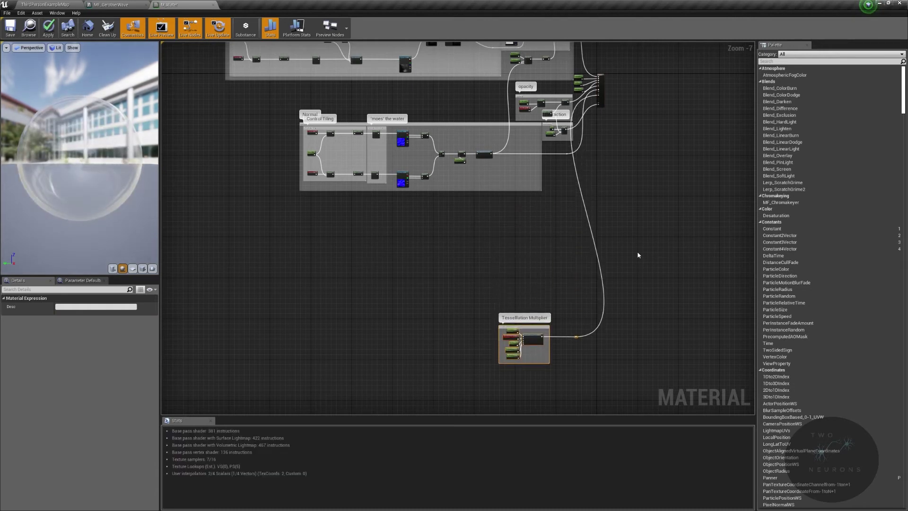
Add a material function call node in the empty area below the Normal group.
scroll(562, 245, up, 4)
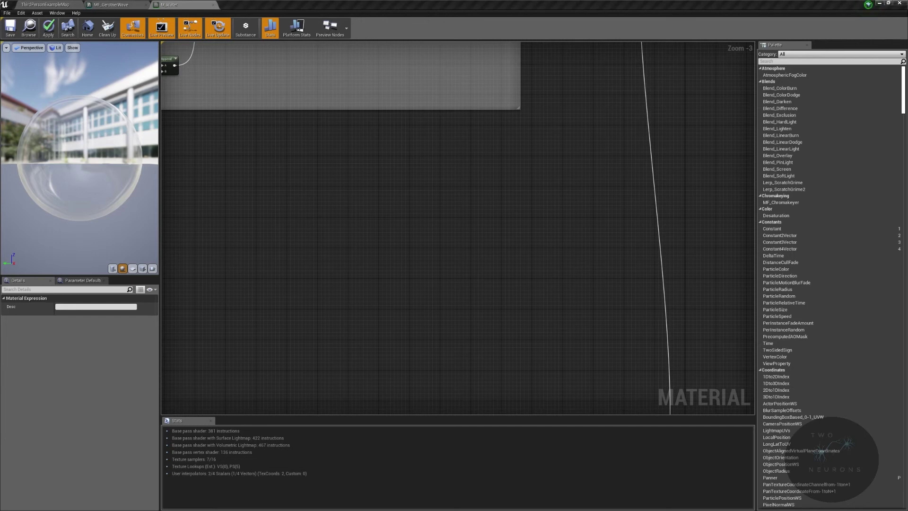
right_drag(309, 228, 485, 324)
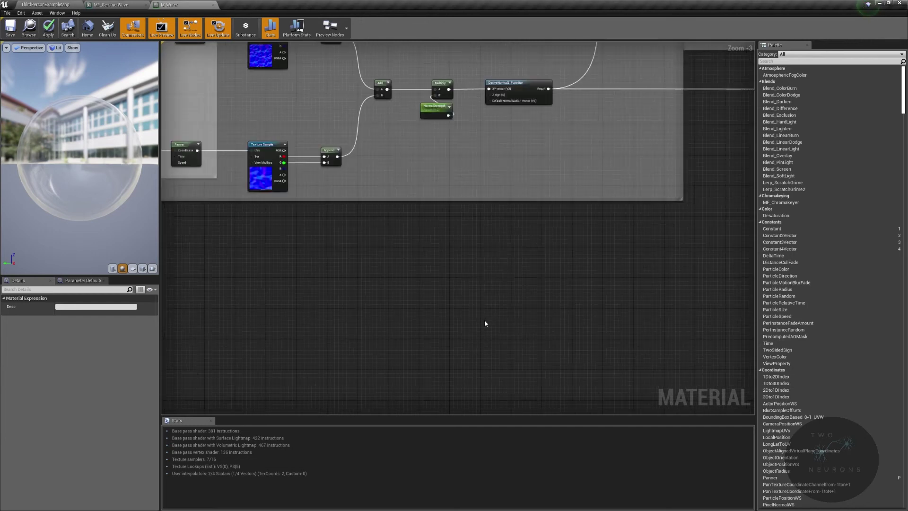
right_click(508, 242)
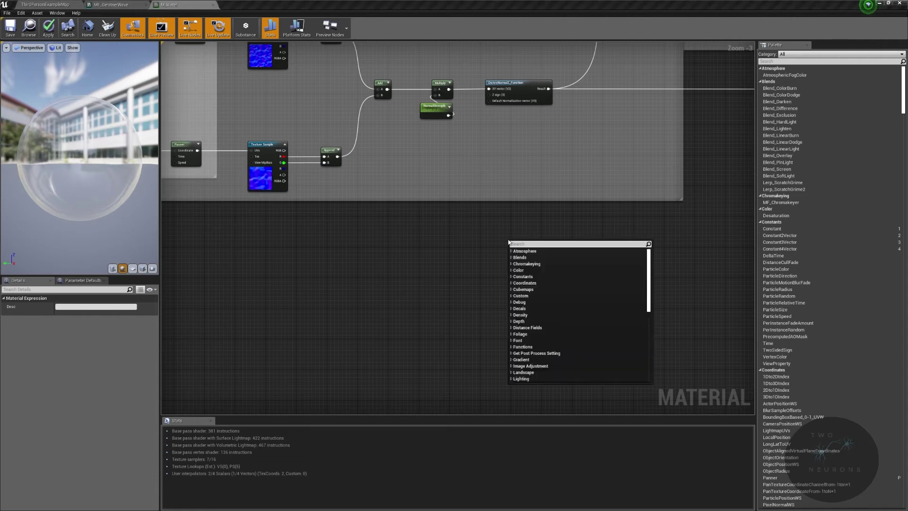
text(material func)
key(Return)
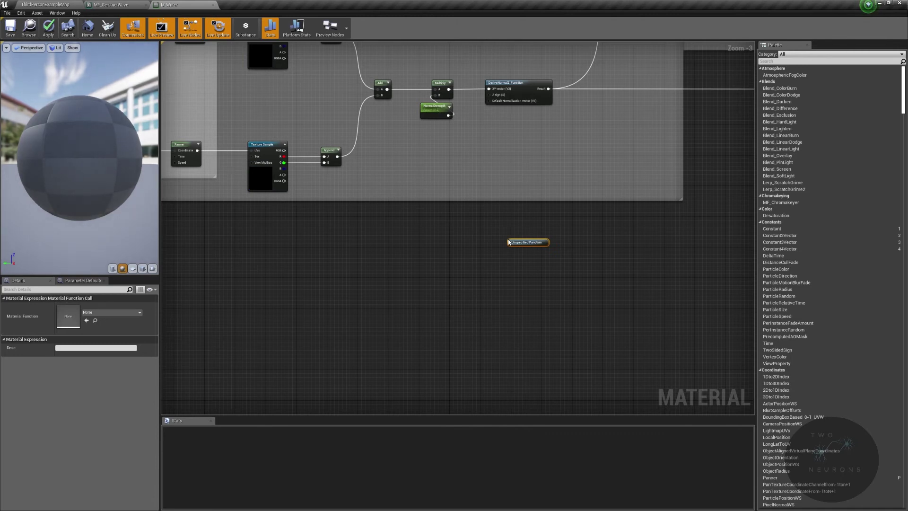
Assign the MF_GerstnerWave function to the new material function call node.
click(138, 313)
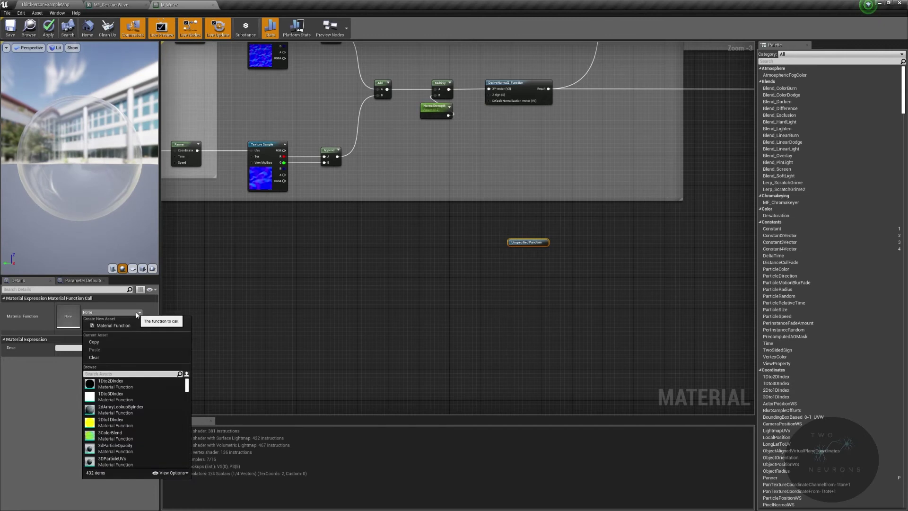
text(mf_)
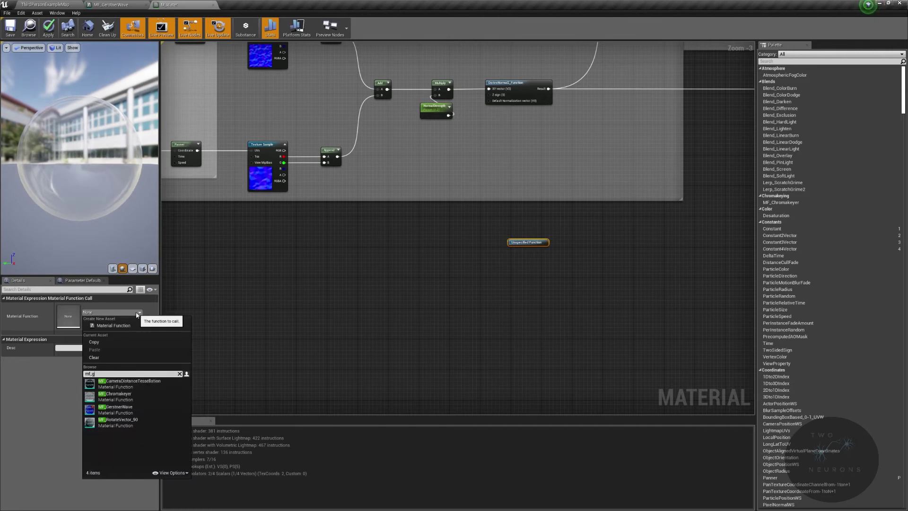
text(g)
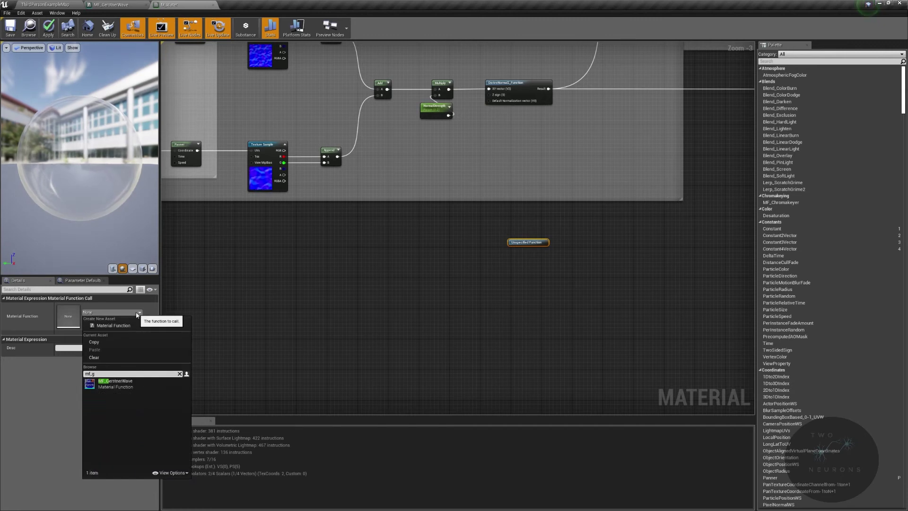
click(118, 384)
Promote the GravityConst input of MF_GerstnerWave to a parameter named GravityConst and place it far to the left of the node.
scroll(556, 287, up, 3)
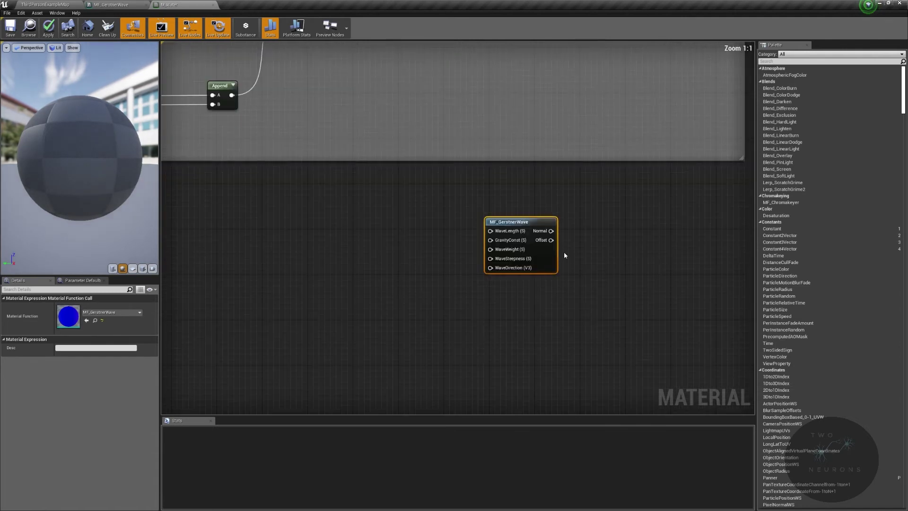
right_drag(409, 271, 634, 275)
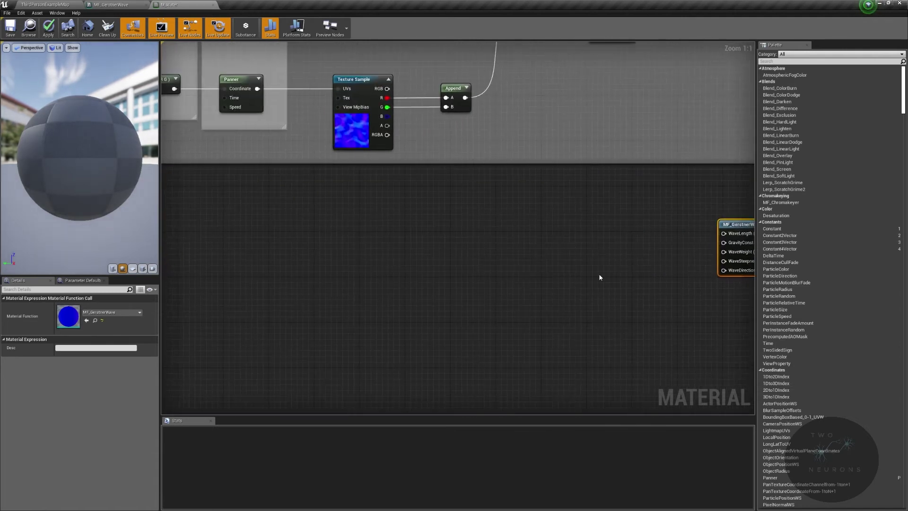
right_drag(438, 263, 364, 262)
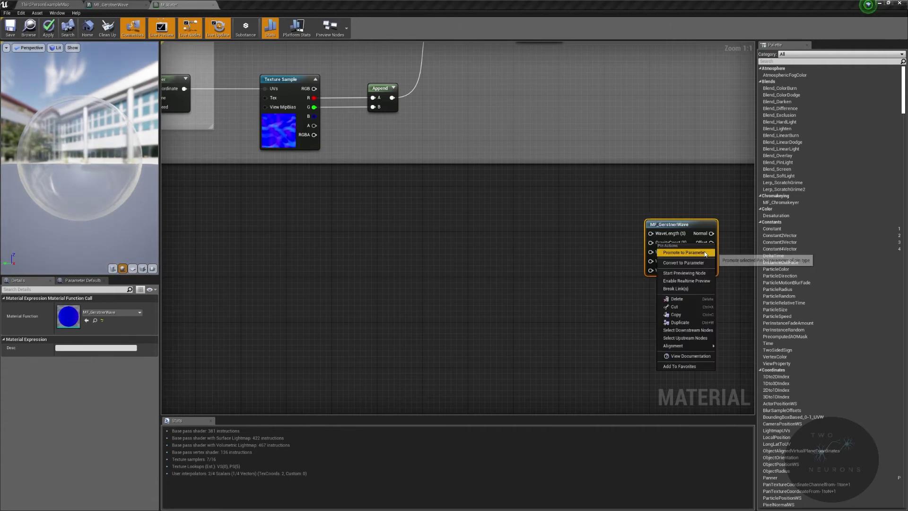
click(683, 252)
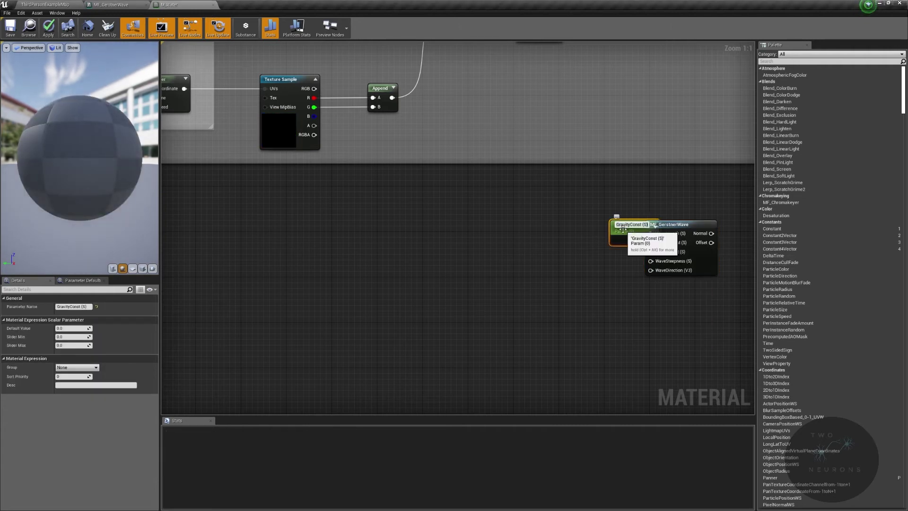
drag(623, 229, 186, 270)
right_drag(284, 264, 497, 257)
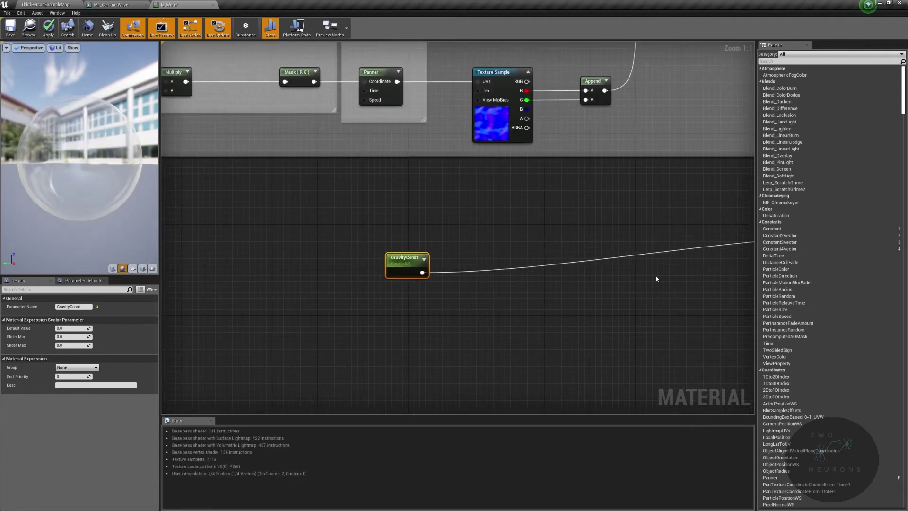
Set the GravityConst parameter's default value to 980 and move the node further left.
click(71, 330)
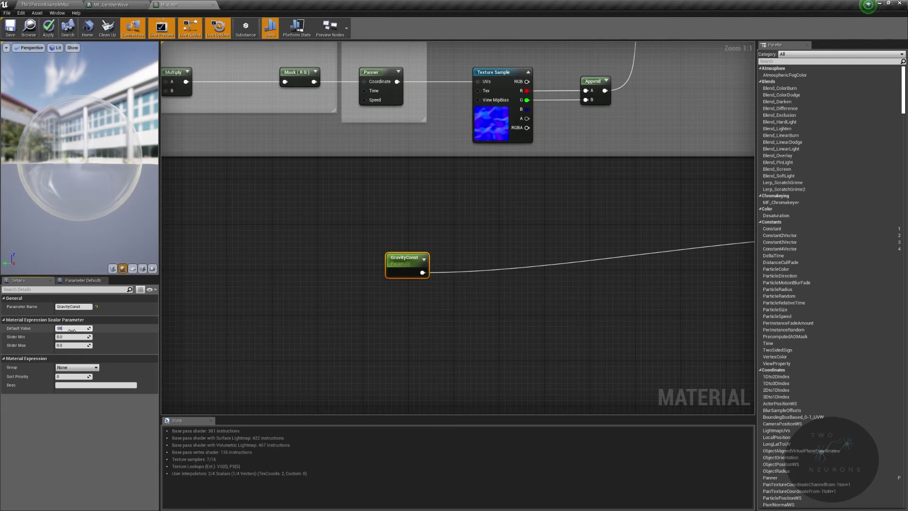
text(980)
key(Return)
mouse_move(406, 268)
mouse_down()
mouse_move(348, 279)
mouse_move(231, 266)
mouse_up()
right_drag(587, 253, 681, 255)
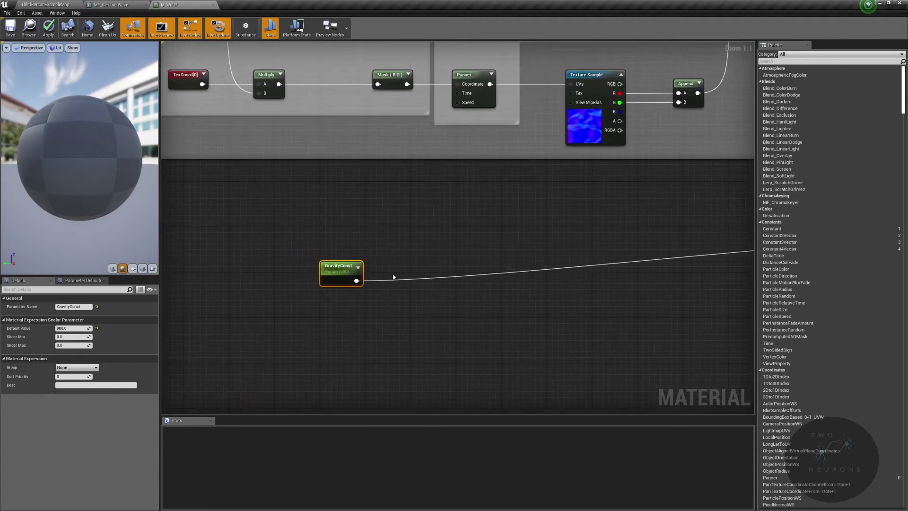
Promote the WaveLength input to a parameter named WaveLength1, placed up and left of MF_GerstnerWave, with a default value of 490.
right_drag(549, 303, 237, 283)
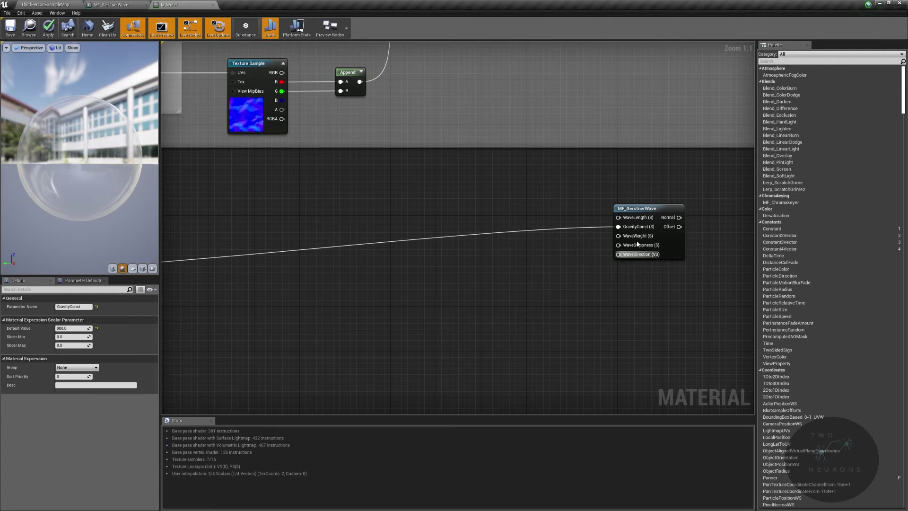
right_click(631, 217)
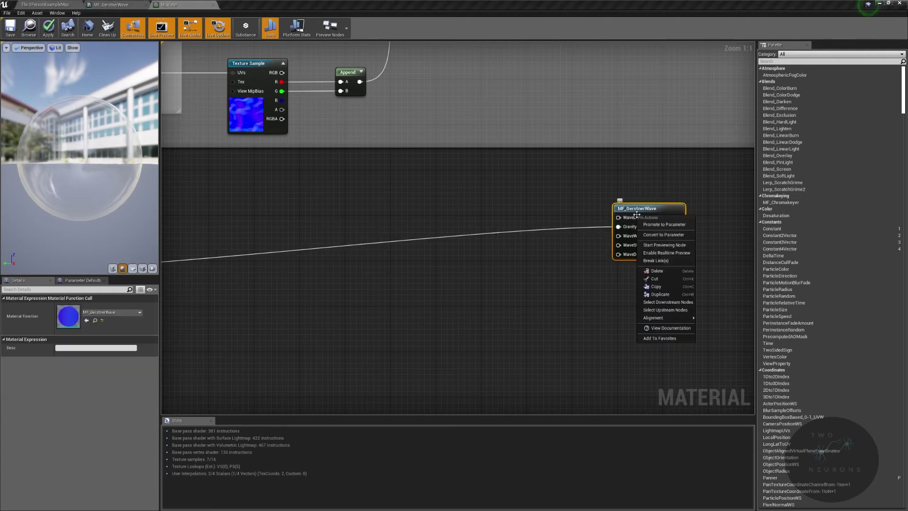
click(660, 225)
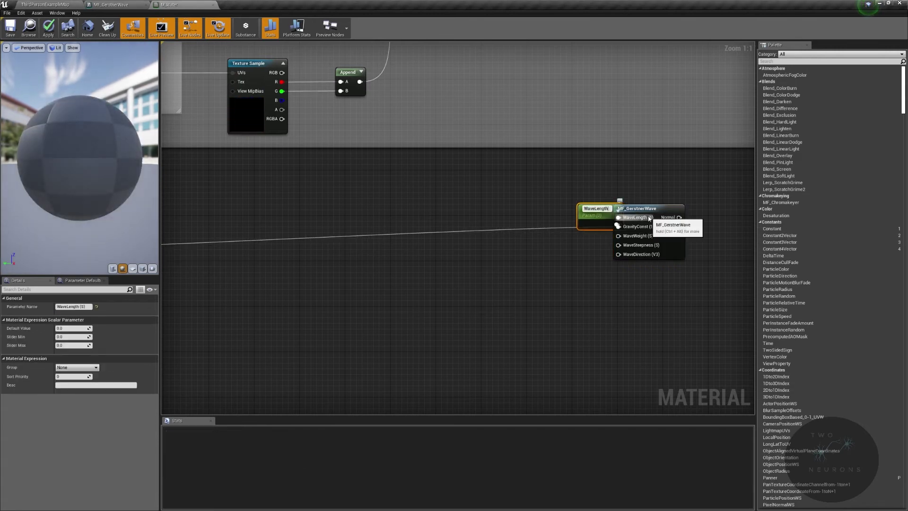
drag(593, 208, 549, 185)
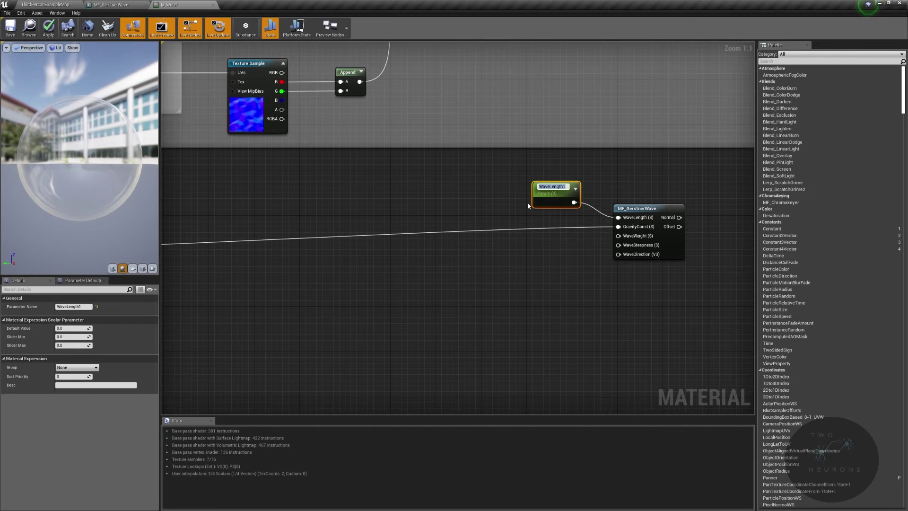
click(71, 328)
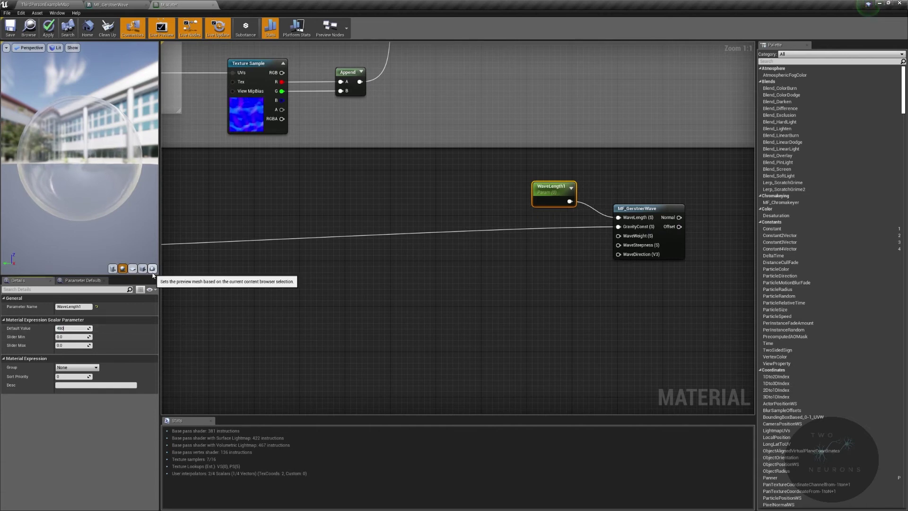
key(Return)
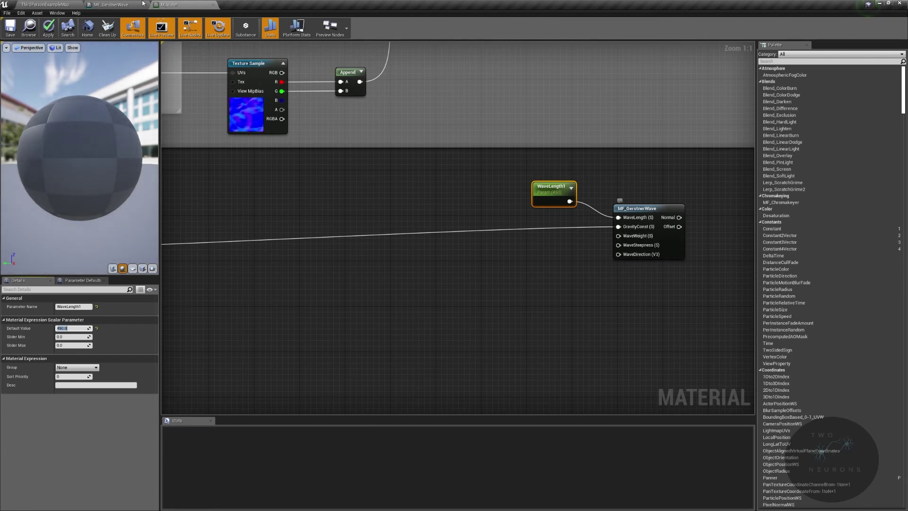
Check the WaveLength input's preview value in MF_GerstnerWave against the default value of WaveLength1 in M_Water.
click(105, 8)
right_drag(311, 229, 650, 75)
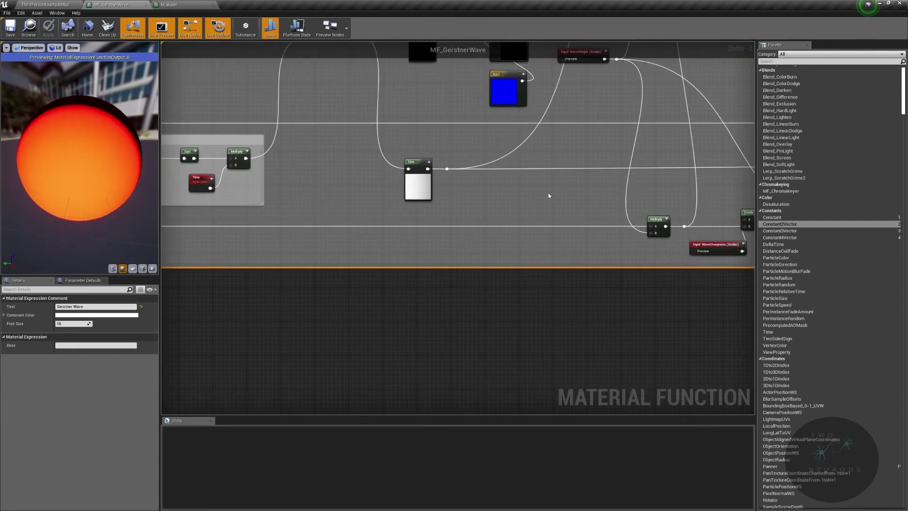
right_drag(402, 193, 692, 212)
click(245, 204)
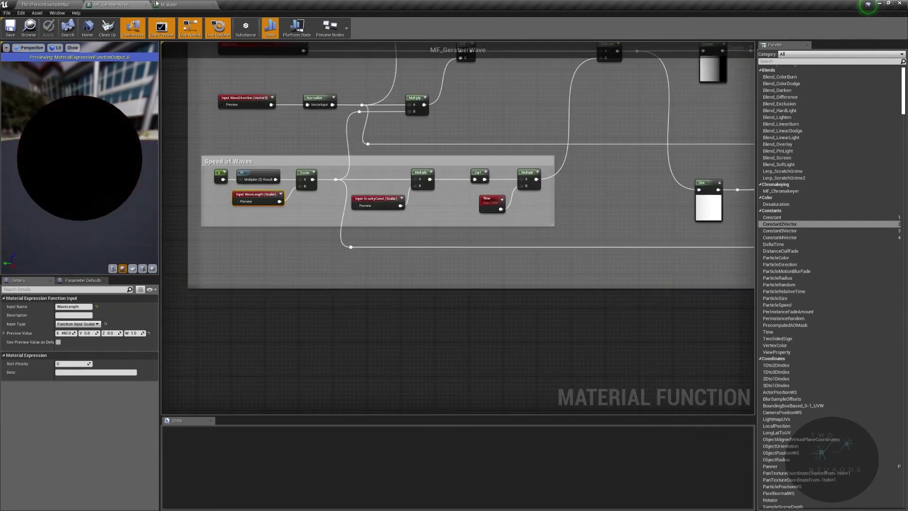
click(176, 4)
click(69, 328)
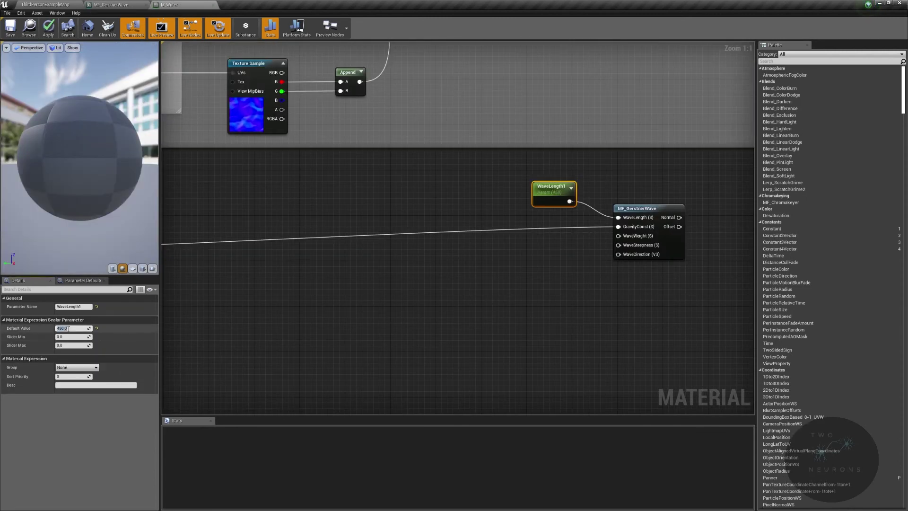
key(Return)
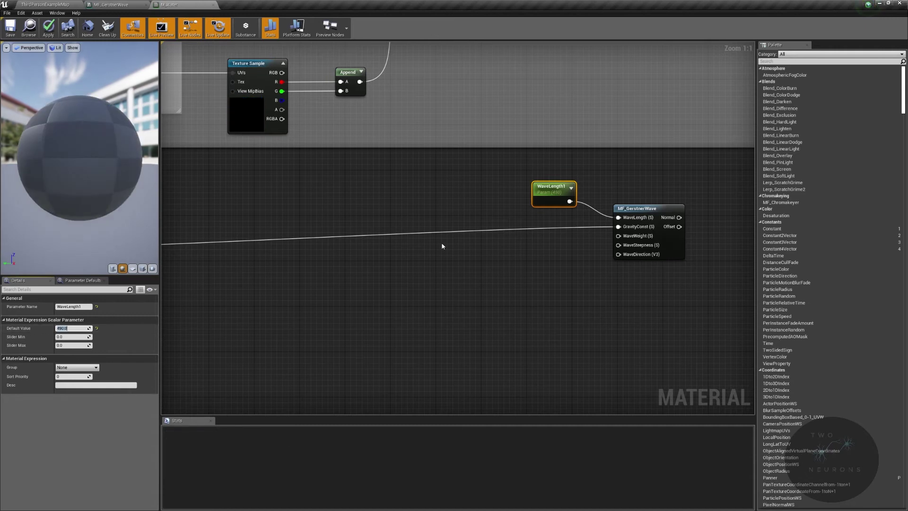
Promote the WaveWeight input to a parameter named WaveWeight1 and place it below the WaveLength1 node.
right_click(639, 236)
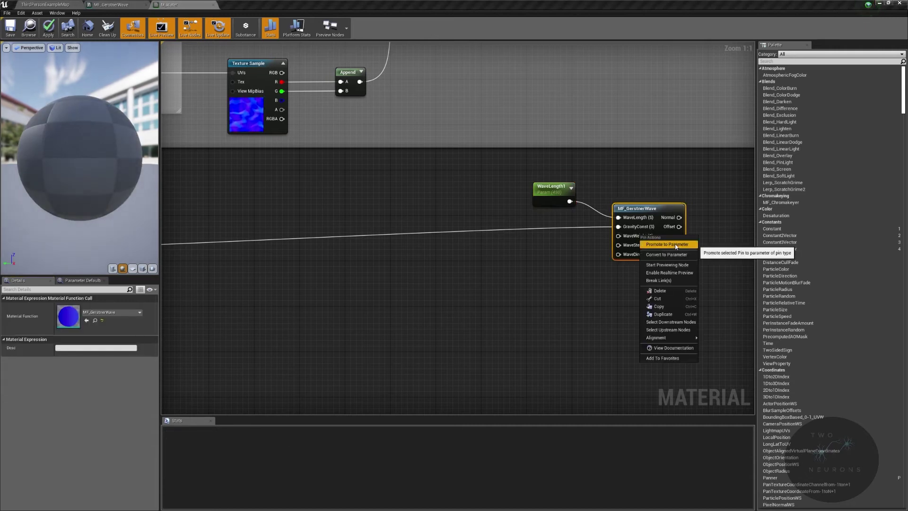
click(675, 244)
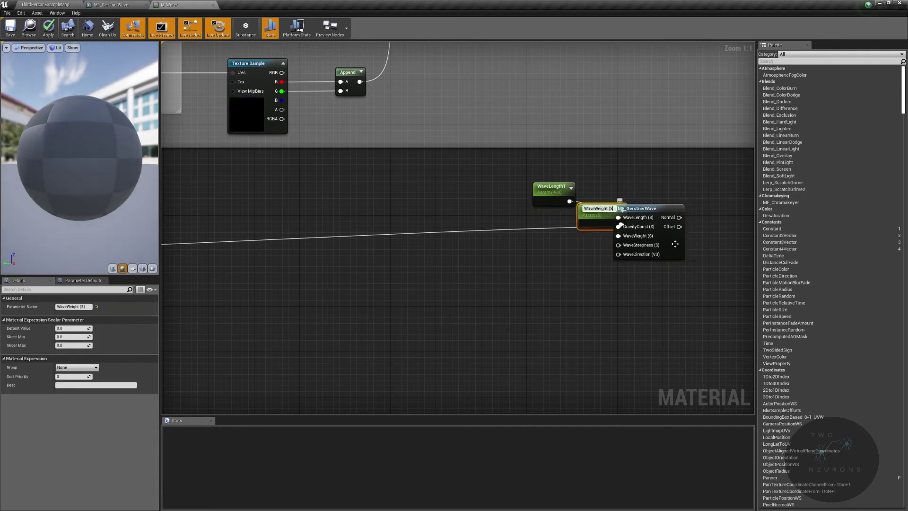
drag(593, 213, 543, 237)
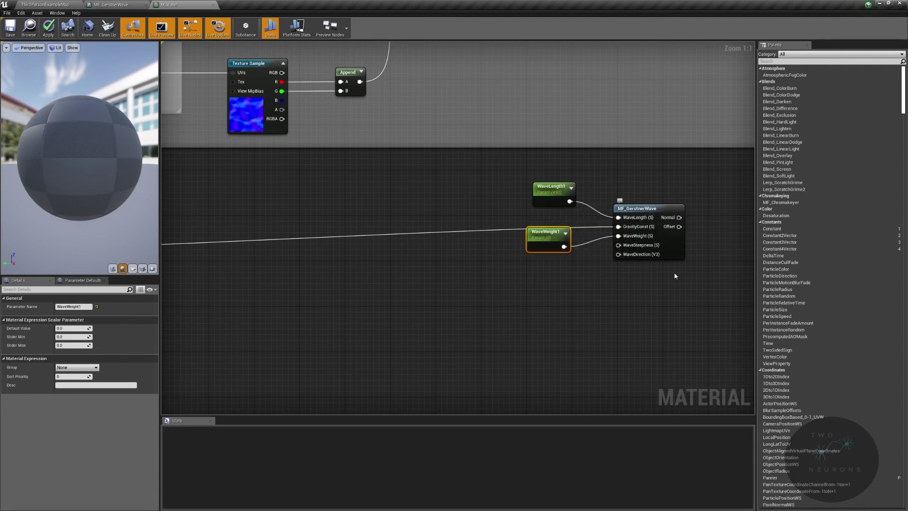
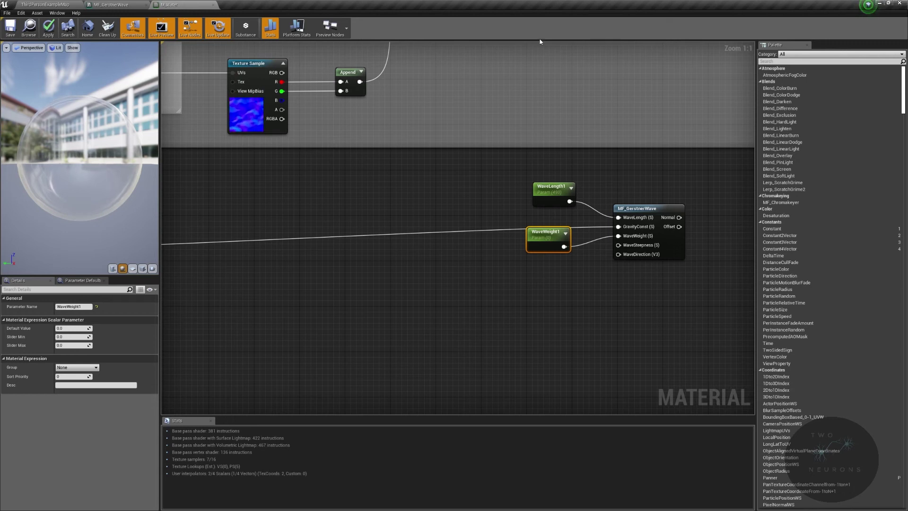
Rename the WaveWeight input to WaveHeight in the MF_GerstnerWave function, and apply and save the function.
click(116, 4)
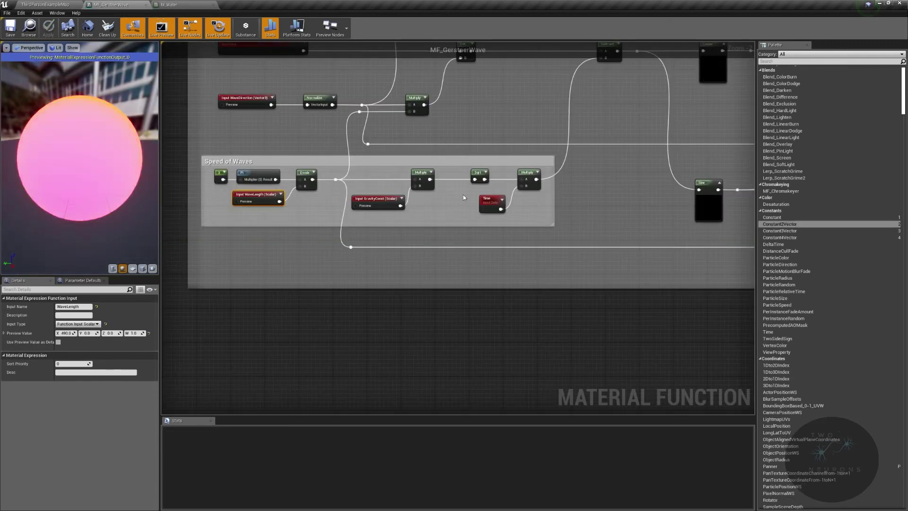
right_drag(466, 196, 161, 317)
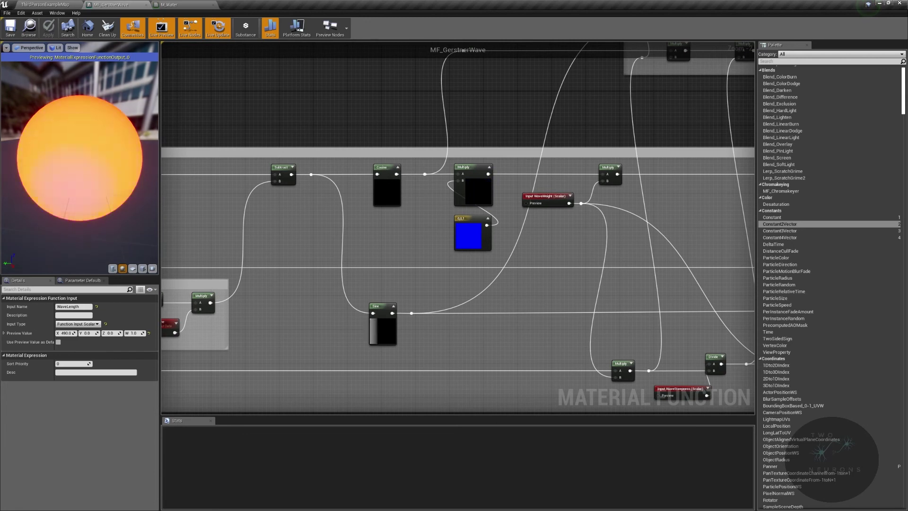
right_drag(487, 235, 574, 228)
click(631, 188)
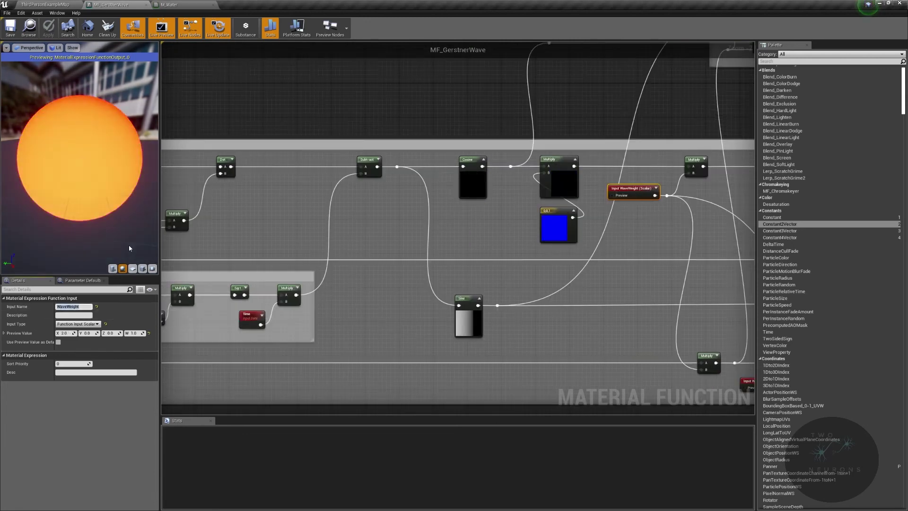
key(Right)
key(Right)
key(Right)
key(Right)
key(BackSpace)
text(H)
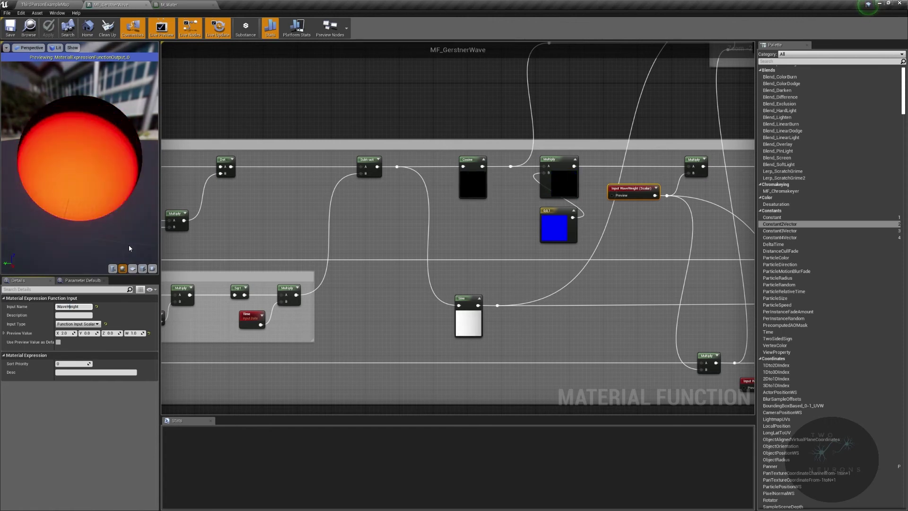
click(237, 232)
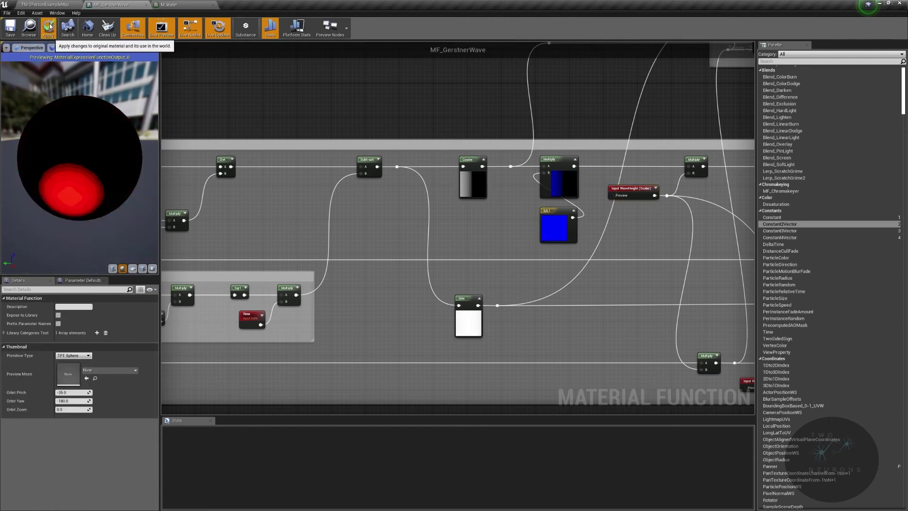
click(12, 31)
Rename the WaveWeight1 parameter in M_Water to WaveHeight1.
click(184, 4)
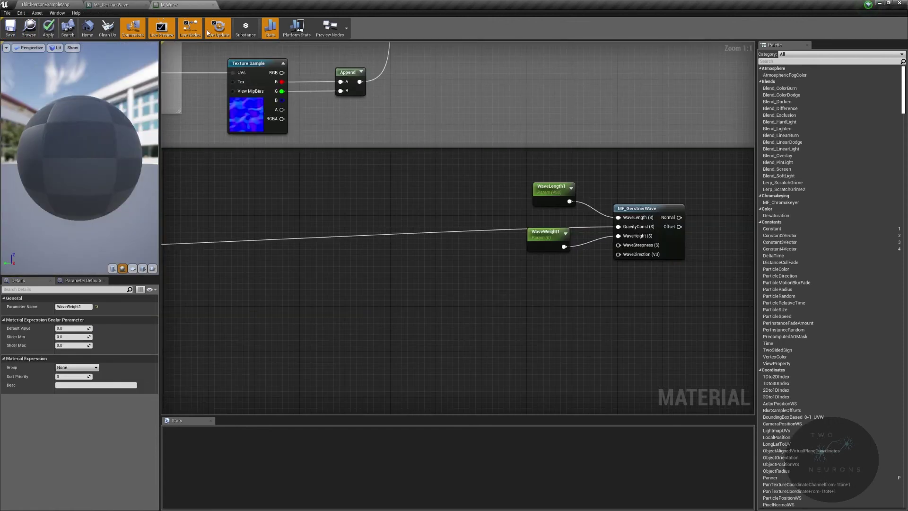
click(553, 231)
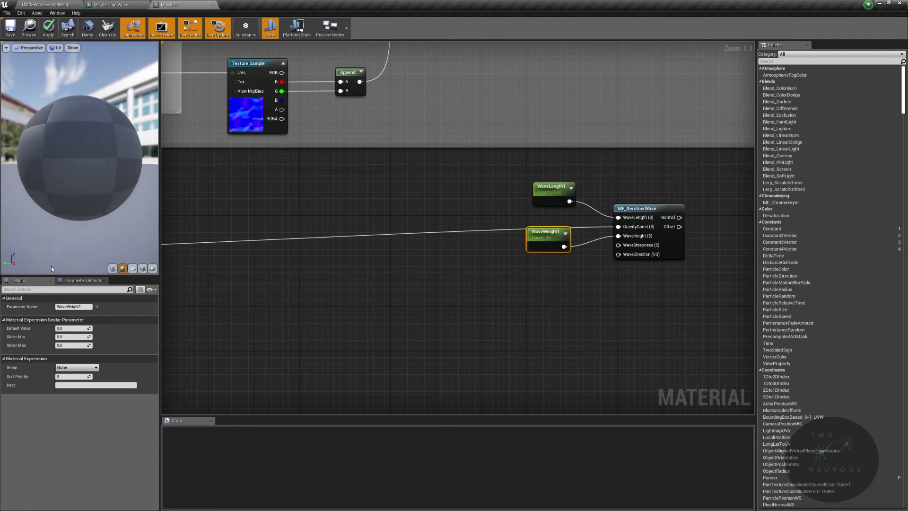
click(70, 307)
key(Left)
key(Left)
key(Left)
key(Left)
key(Left)
key(Left)
key(Left)
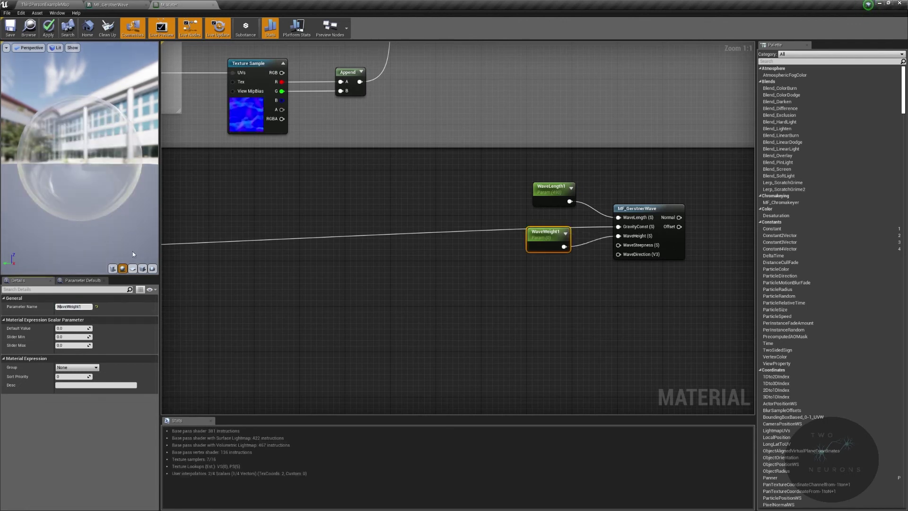
key(Delete)
text(H)
key(Return)
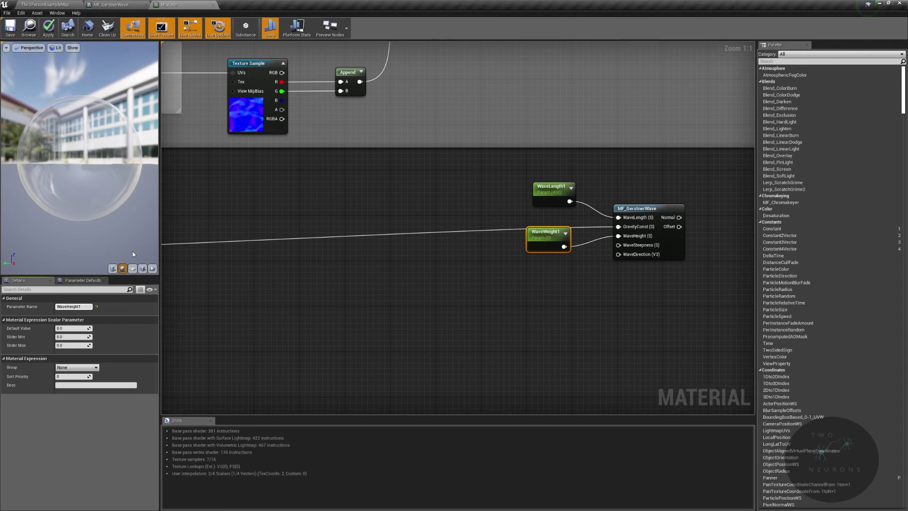
Set WaveHeight1's default value to 2 as in MF_GerstnerWave, and move the WaveLength1 and WaveHeight1 nodes higher in M_Water.
click(132, 3)
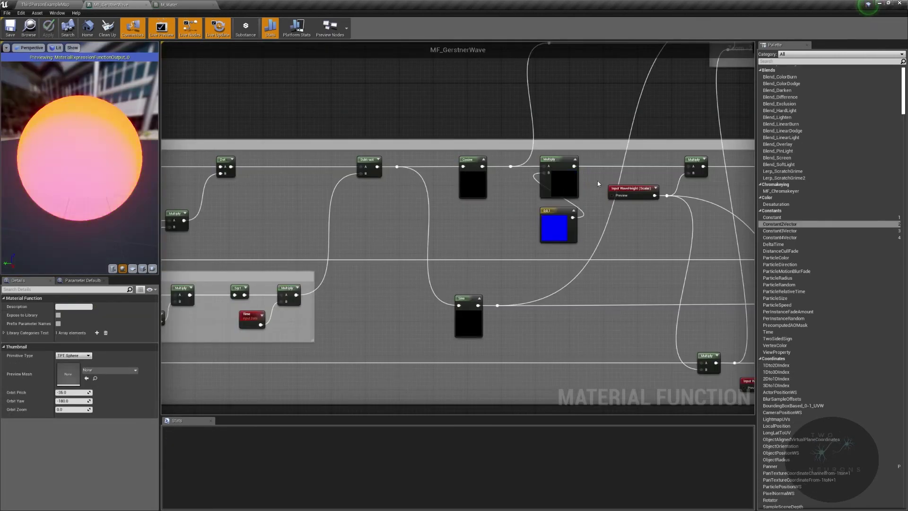
click(170, 4)
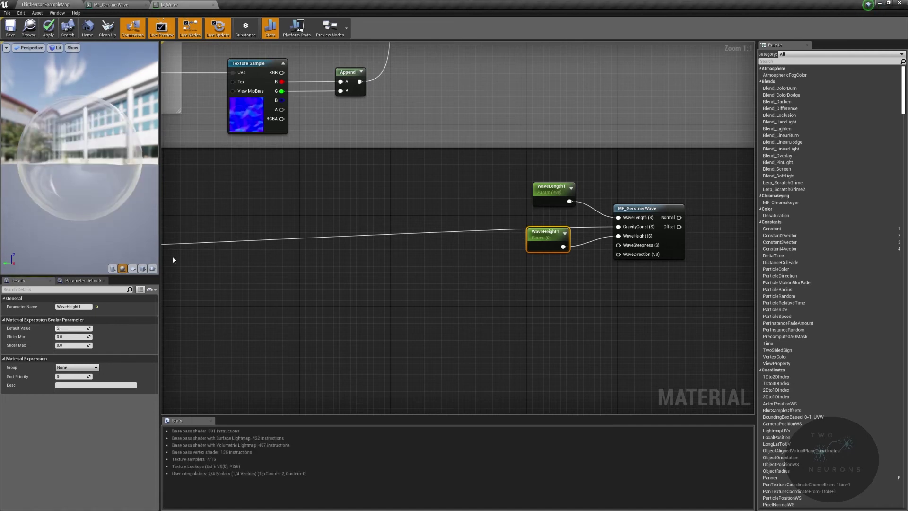
text(2)
key(Return)
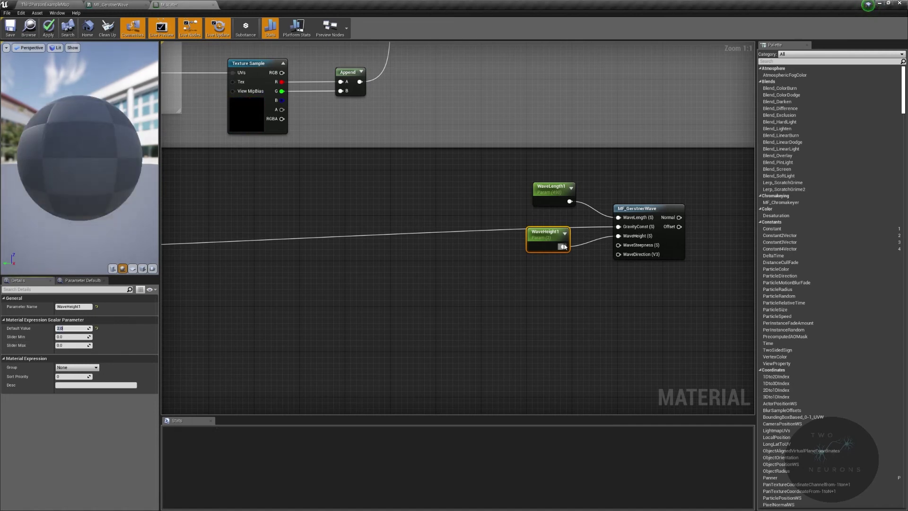
drag(551, 189, 550, 172)
drag(545, 238, 550, 205)
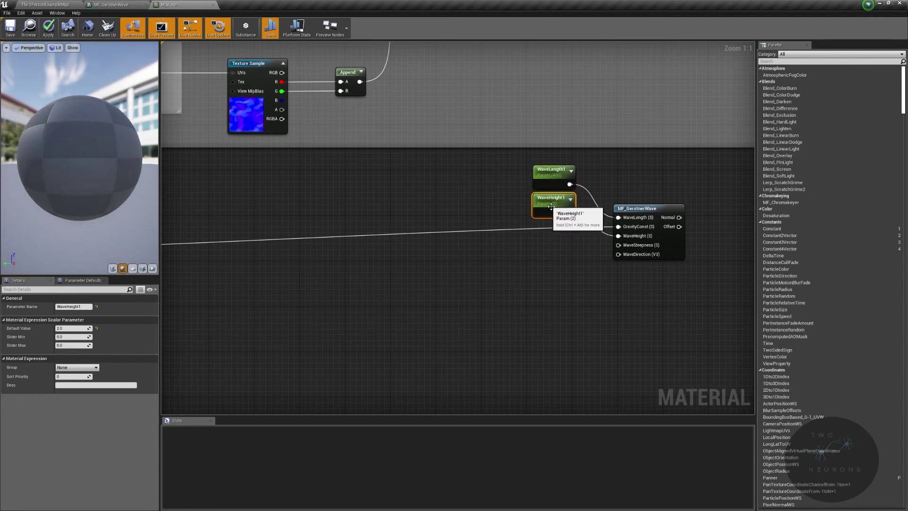
Promote the WaveSteepness input to a parameter named WaveSteepness1 and place it below the WaveHeight1 node.
right_click(624, 248)
click(650, 258)
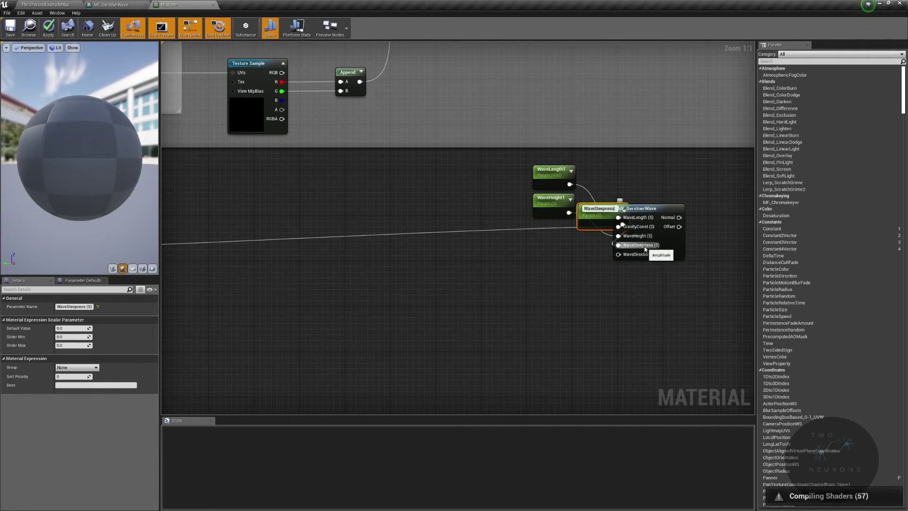
key(Return)
drag(595, 214, 550, 242)
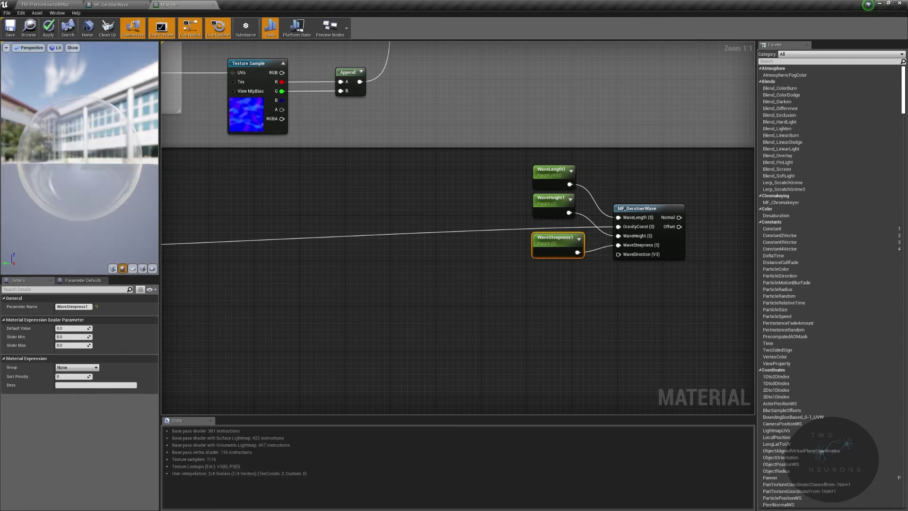
Look up the WaveSteepness preview value in MF_GerstnerWave, set WaveSteepness1's default to 0.3 in M_Water, and tuck the node under WaveHeight1.
click(115, 5)
right_drag(377, 305, 565, 119)
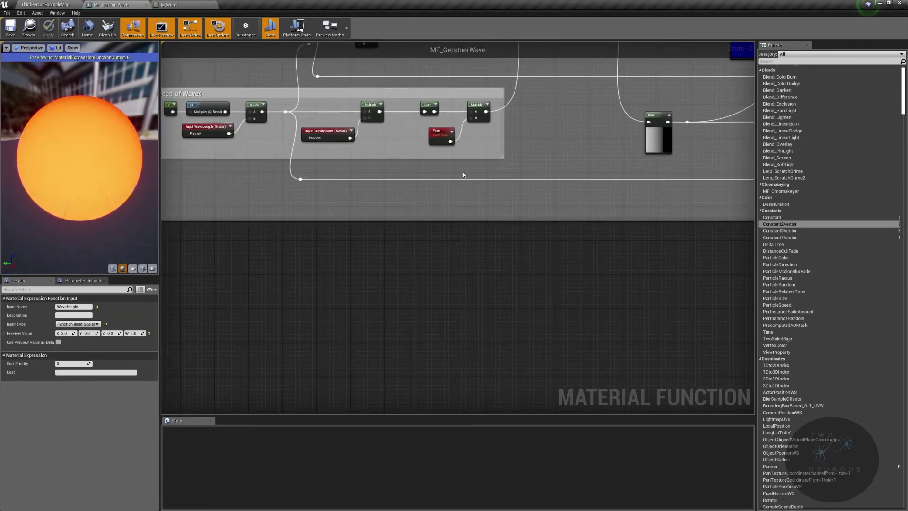
right_drag(686, 180, 163, 285)
click(430, 307)
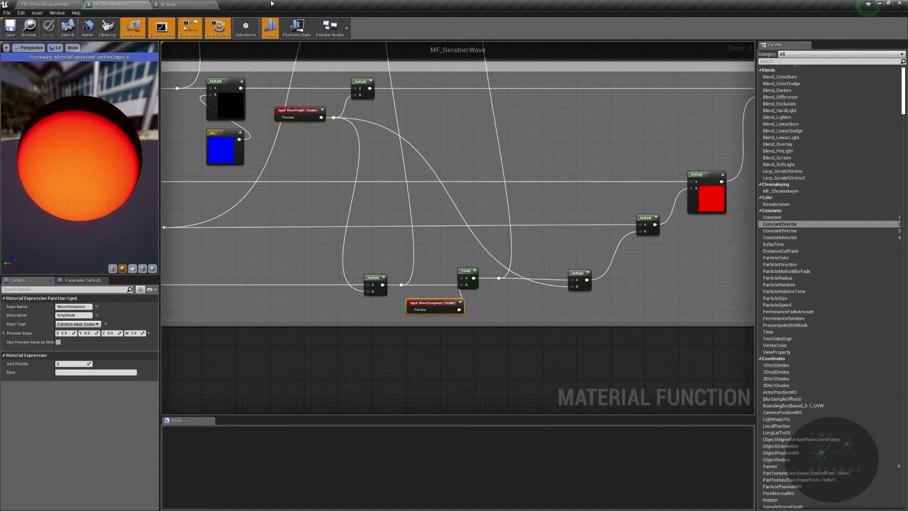
click(179, 5)
mouse_move(556, 243)
mouse_down()
mouse_move(544, 231)
mouse_move(555, 234)
mouse_up()
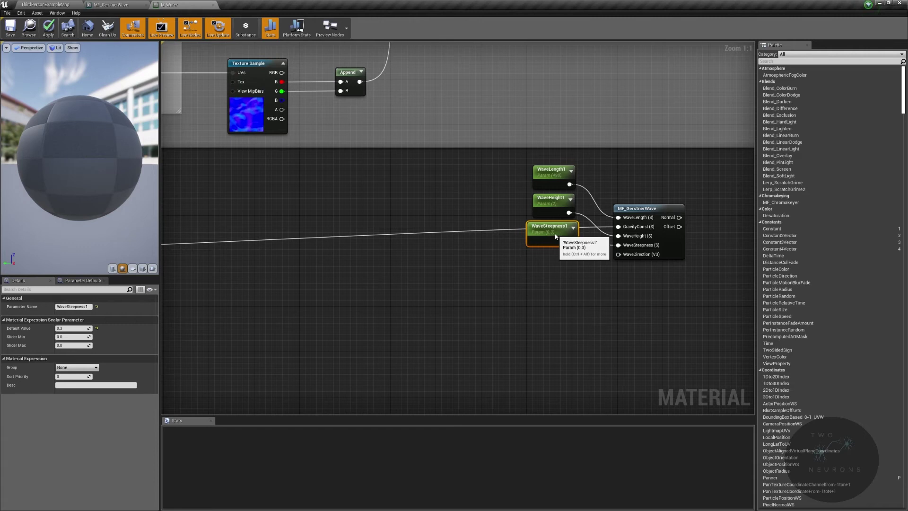
Promote the WaveDirection input to a vector parameter named WaveDirection1 and place it below the WaveSteepness1 node.
drag(618, 254, 527, 285)
key(Escape)
right_click(633, 256)
click(657, 262)
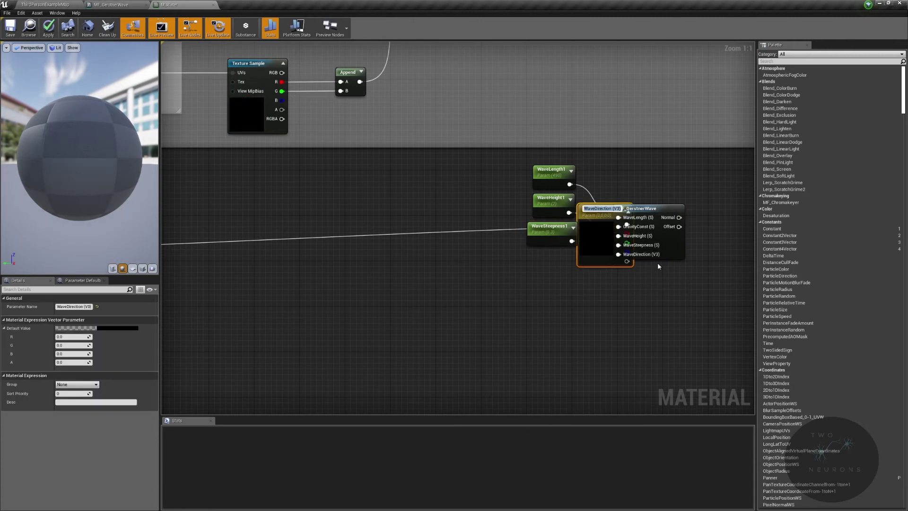
text(WaveDirection1)
key(Return)
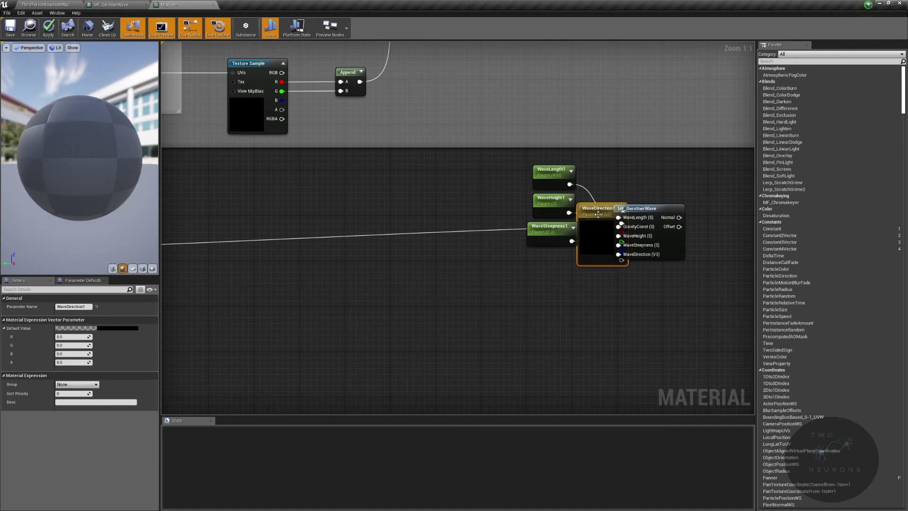
drag(596, 211, 535, 268)
Look up the WaveDirection preview value in MF_GerstnerWave, set WaveDirection1's R default to 1 in M_Water, and nudge the node up.
click(135, 4)
scroll(449, 251, up, 5)
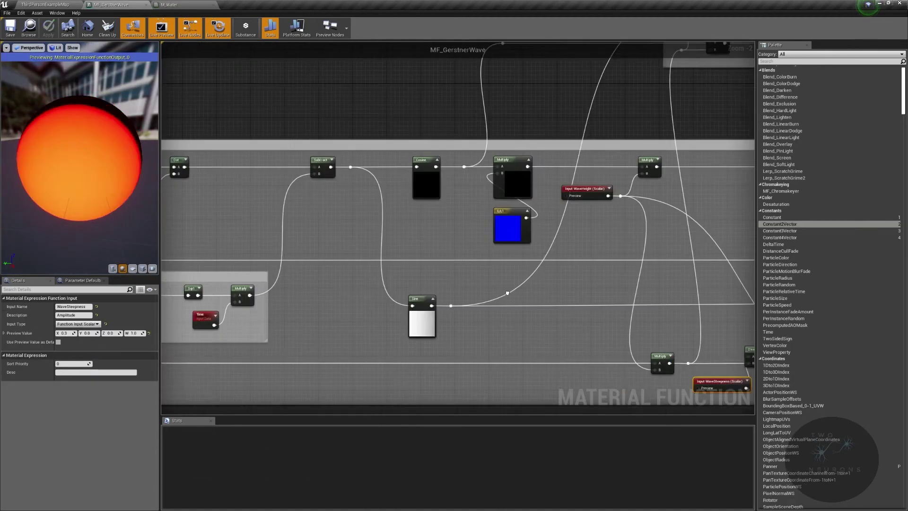
click(363, 215)
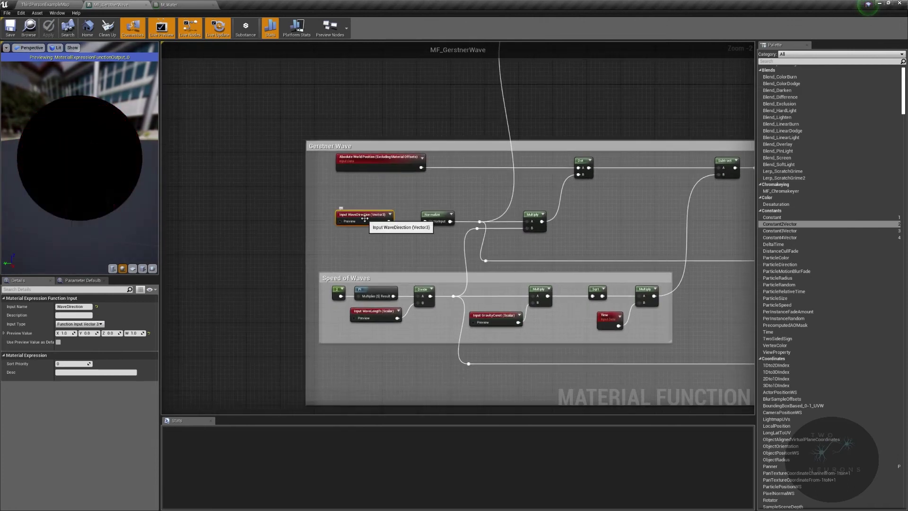
click(196, 4)
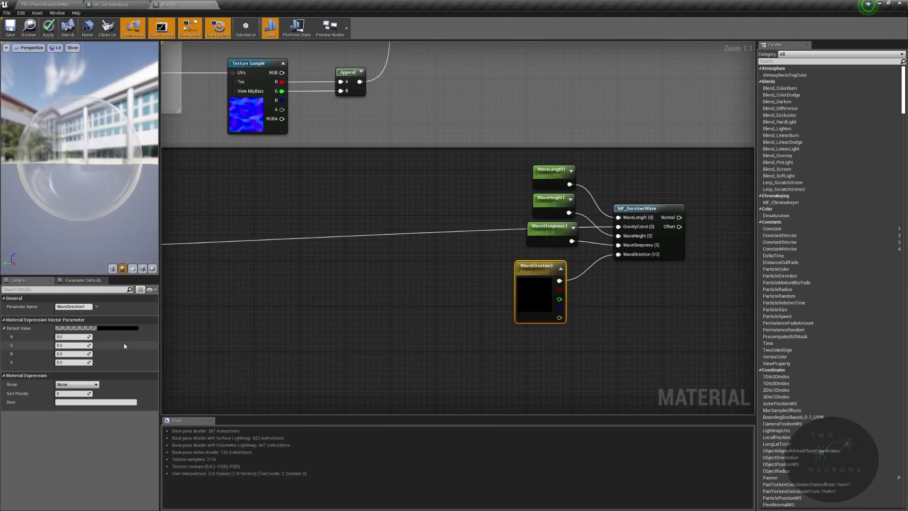
click(86, 337)
text(1)
key(Return)
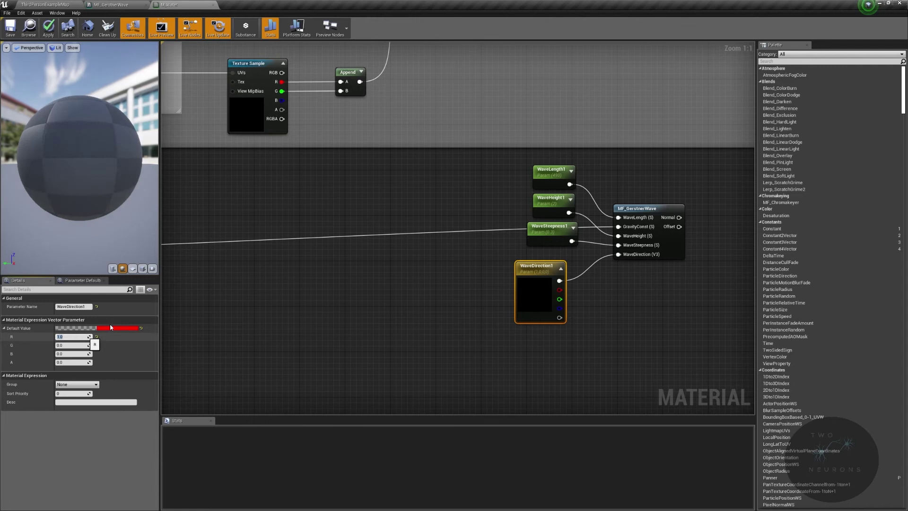
mouse_move(530, 281)
mouse_down()
mouse_move(543, 267)
mouse_move(535, 263)
mouse_move(540, 271)
mouse_up()
Move the GravityConst node lower, beside the column of four Gerstner wave setups.
right_drag(486, 274, 384, 284)
drag(396, 199, 586, 364)
click(532, 366)
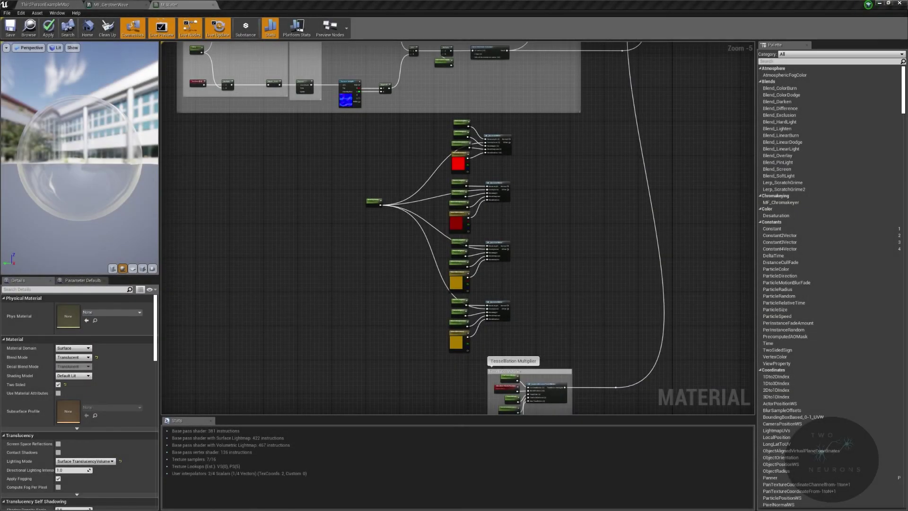
scroll(488, 219, up, 4)
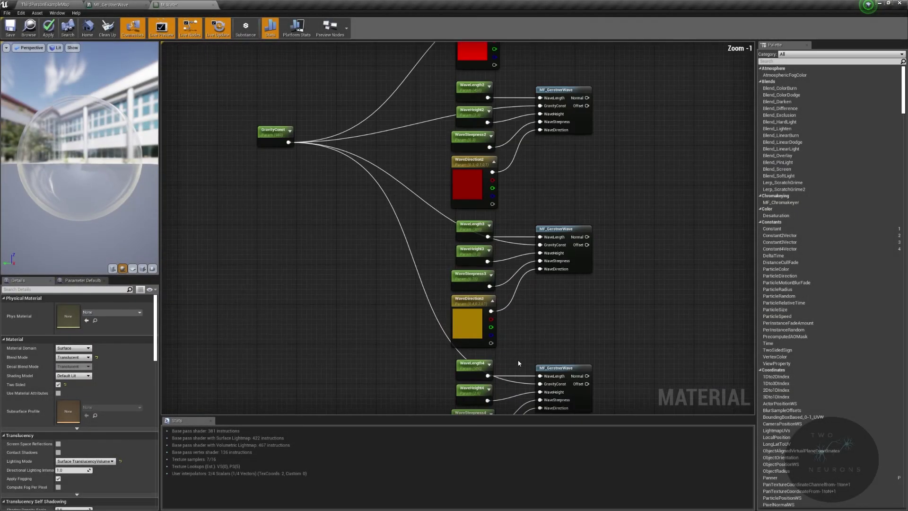
right_drag(488, 219, 516, 354)
drag(271, 130, 271, 175)
right_drag(294, 189, 272, 101)
Examine the default values of the length, height, steepness and direction parameters for the first three waves.
scroll(511, 253, up, 1)
right_drag(512, 252, 535, 412)
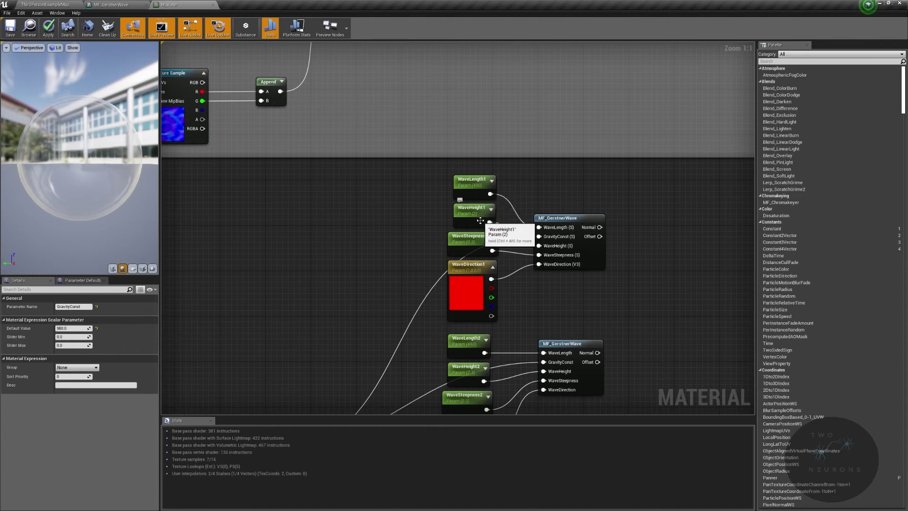
right_drag(478, 242, 451, 202)
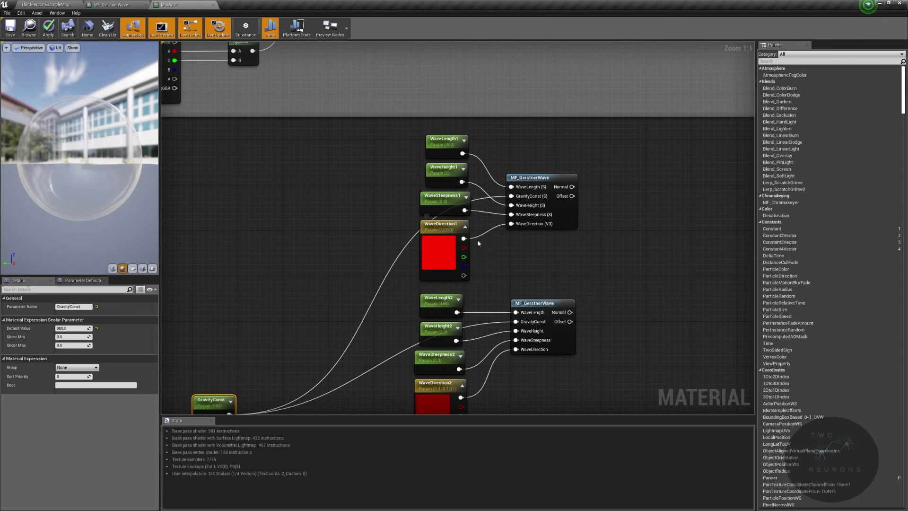
click(427, 222)
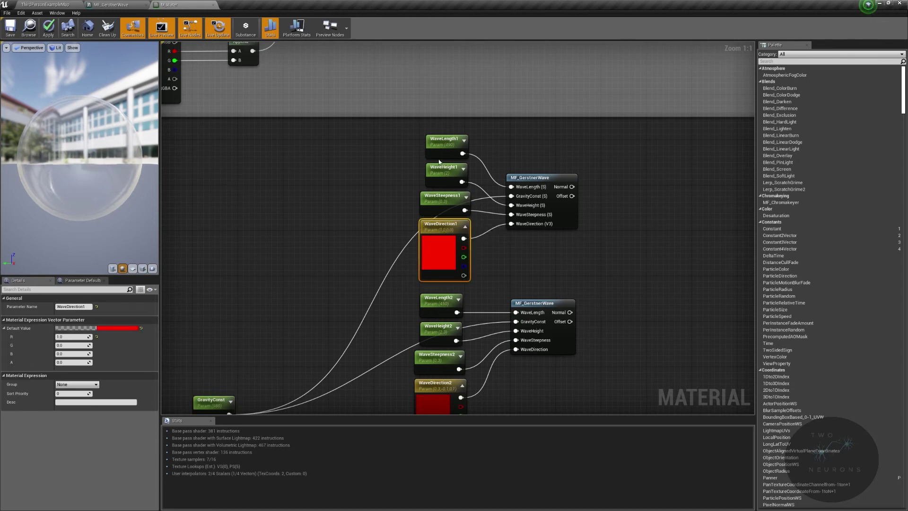
right_drag(479, 273, 439, 137)
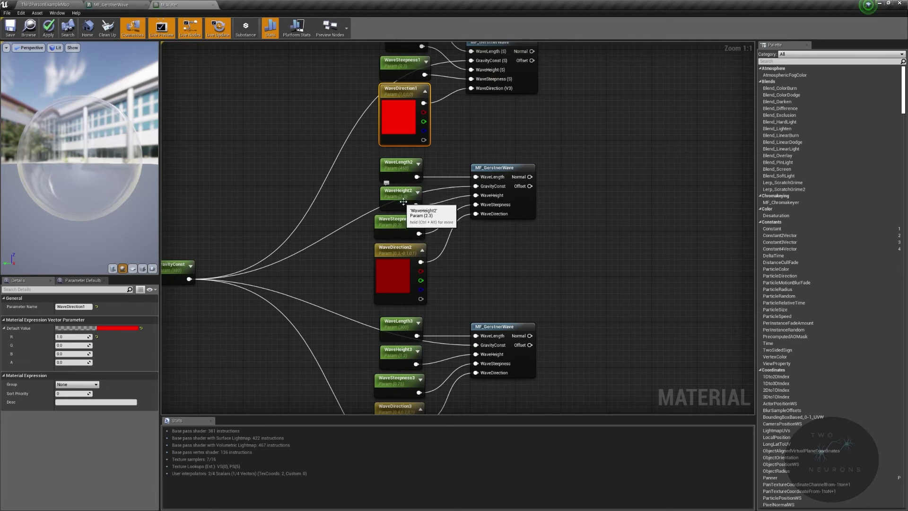
click(403, 246)
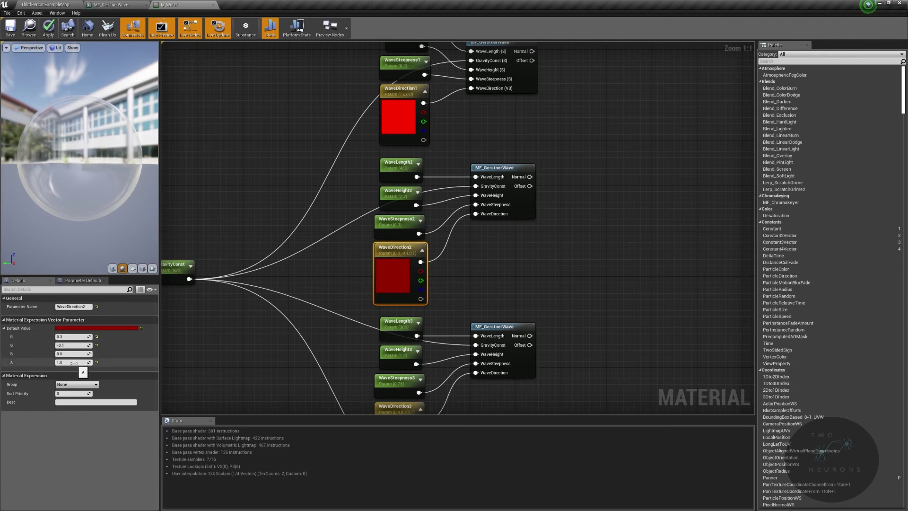
right_drag(242, 313, 245, 164)
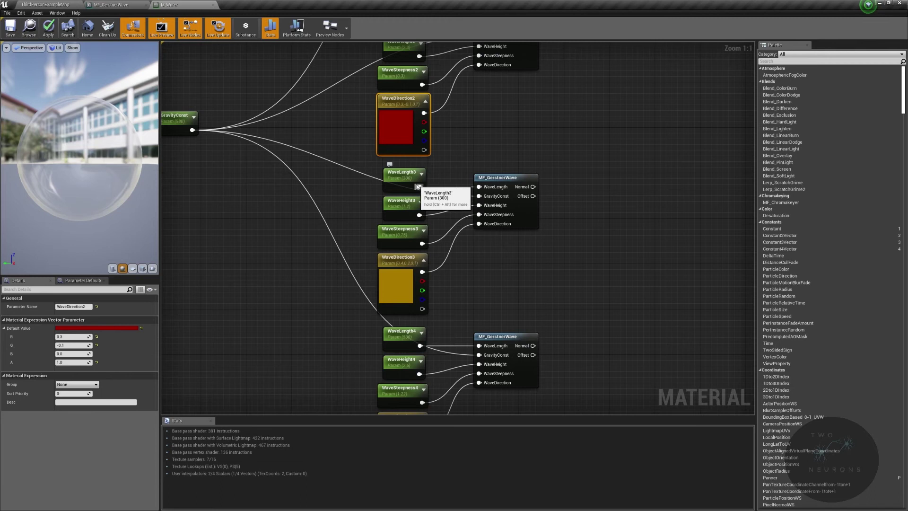
click(404, 205)
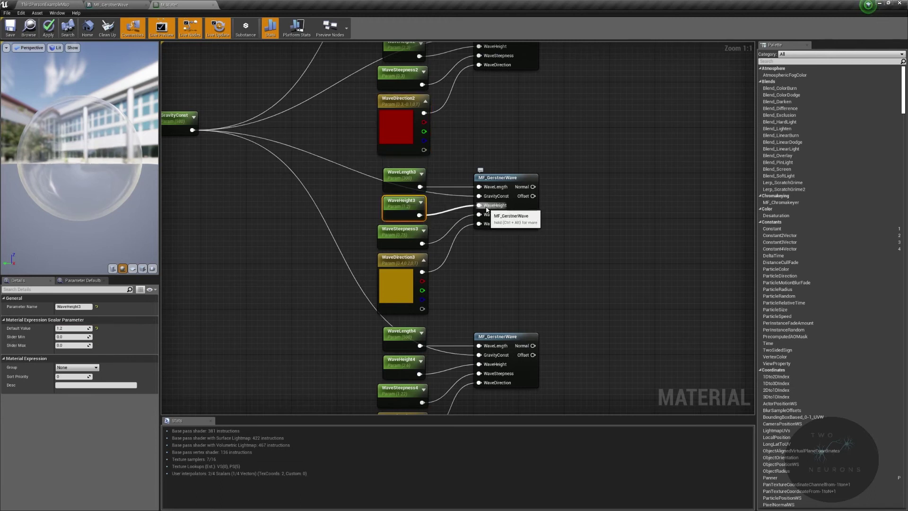
click(405, 289)
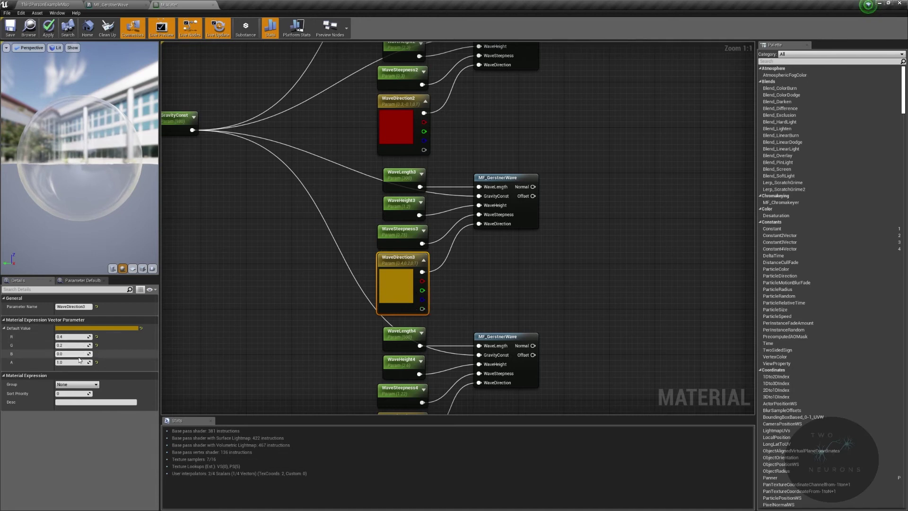
Examine the default values of the fourth wave's length, height, steepness and direction parameters.
right_drag(451, 237, 447, 101)
drag(318, 203, 560, 328)
click(560, 328)
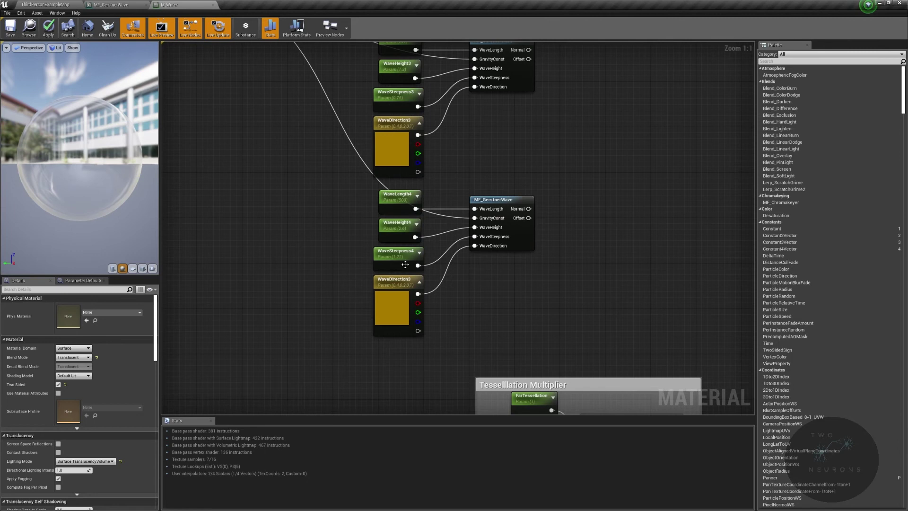
click(396, 206)
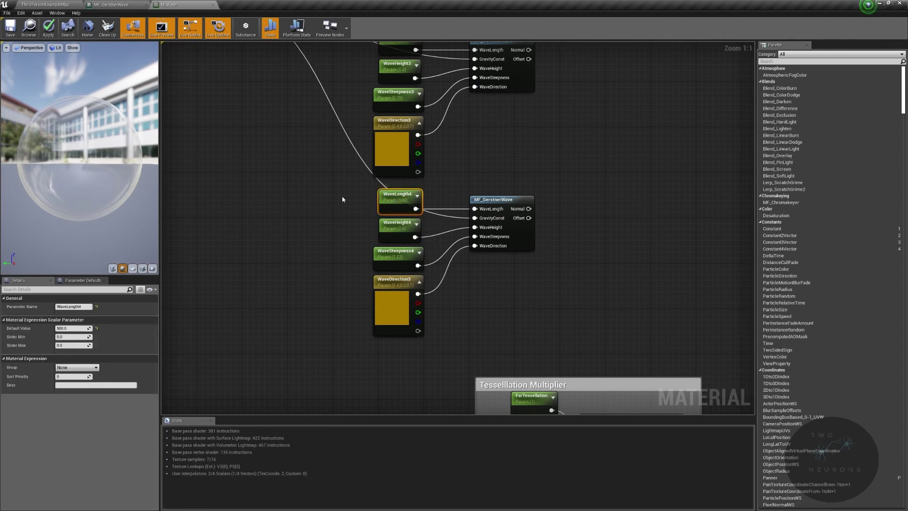
click(387, 229)
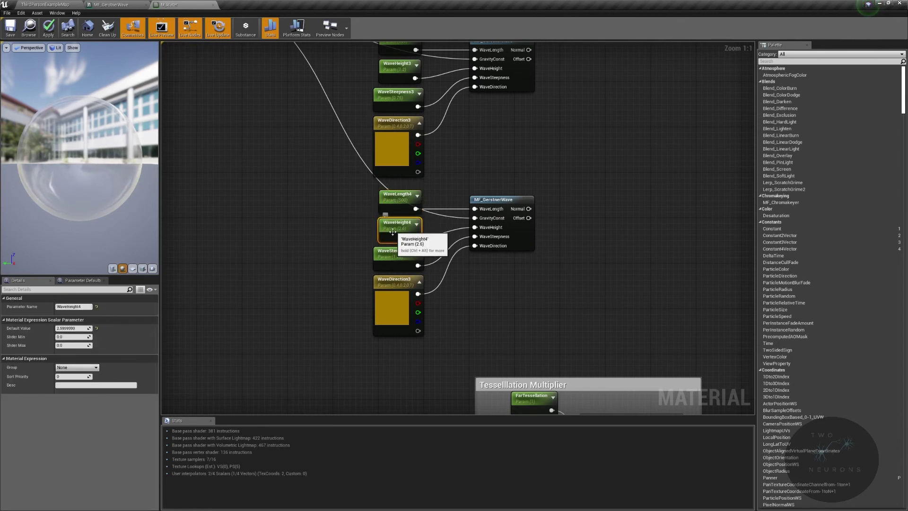
click(392, 262)
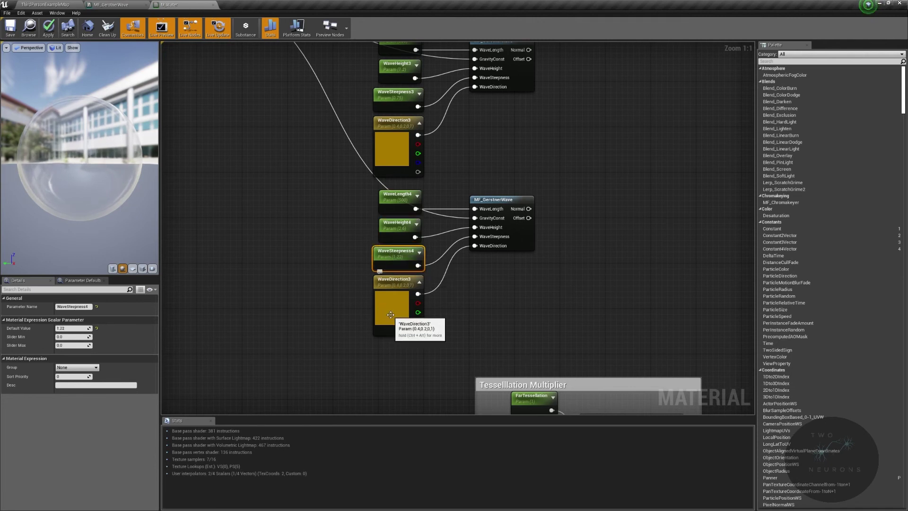
click(389, 314)
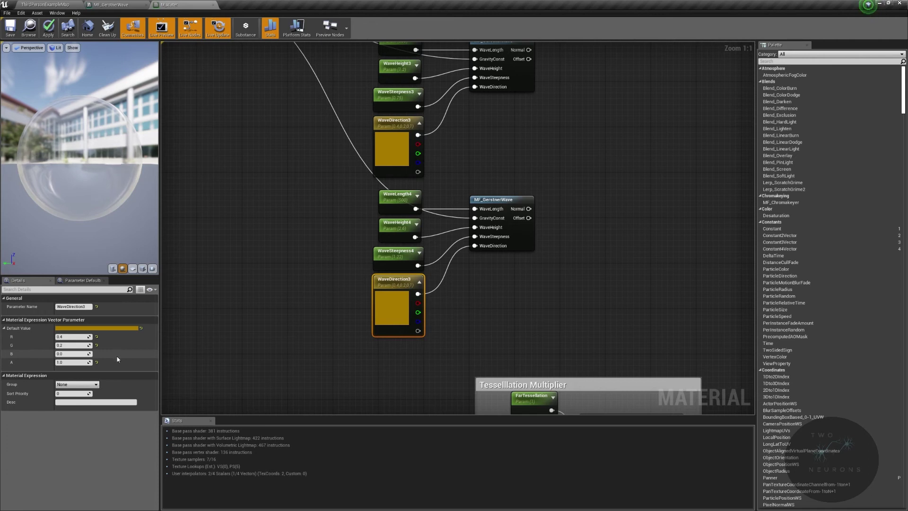
Add an Add node that sums the Offset outputs of the first two MF_GerstnerWave nodes.
right_drag(291, 301, 346, 510)
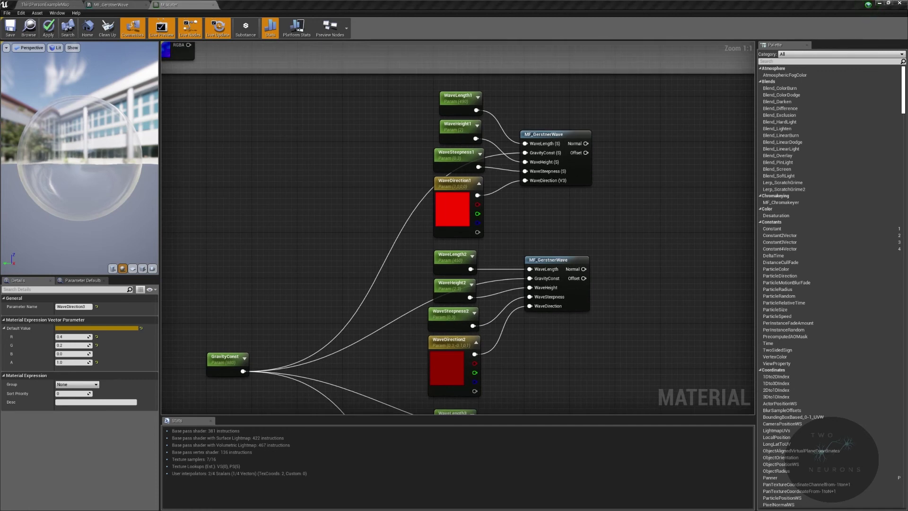
right_drag(620, 225, 560, 182)
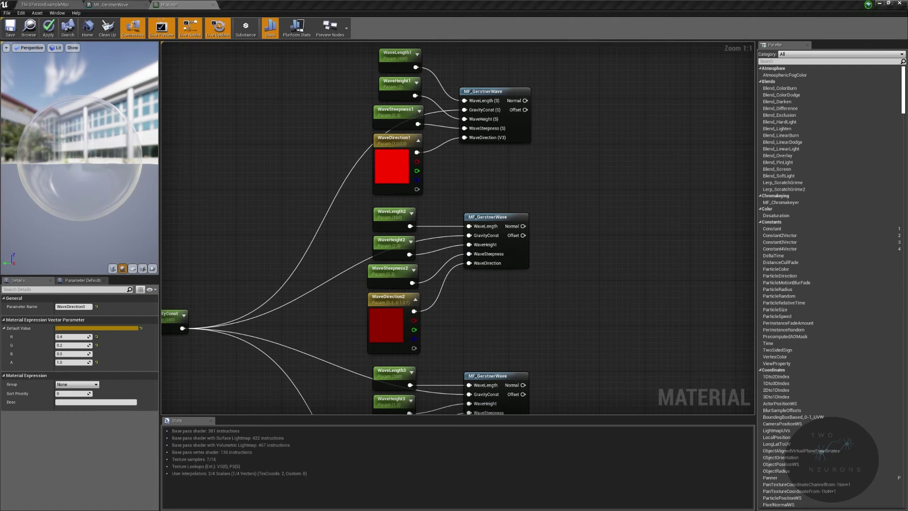
drag(525, 110, 585, 148)
text(add)
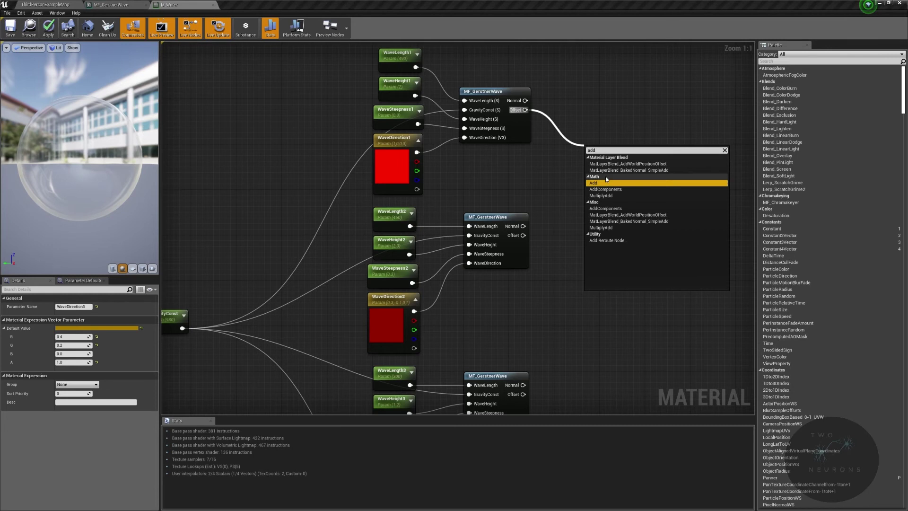
click(597, 183)
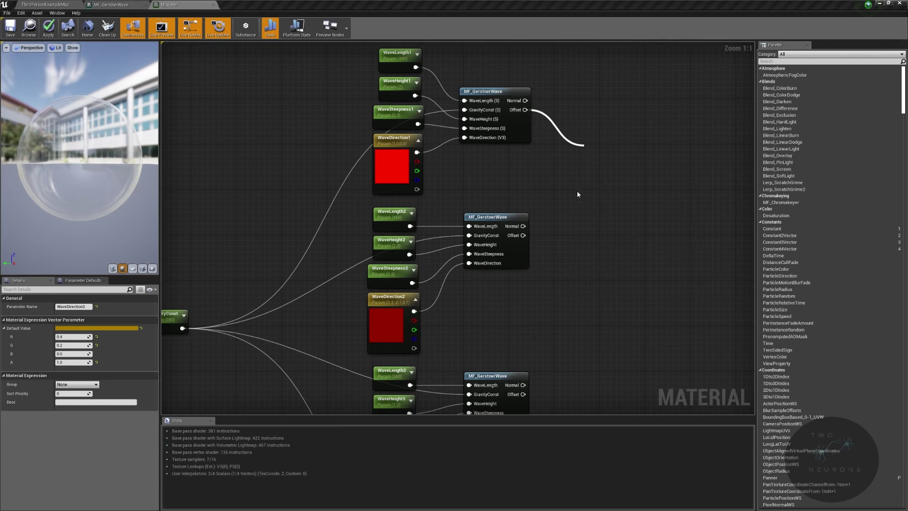
drag(523, 235, 589, 175)
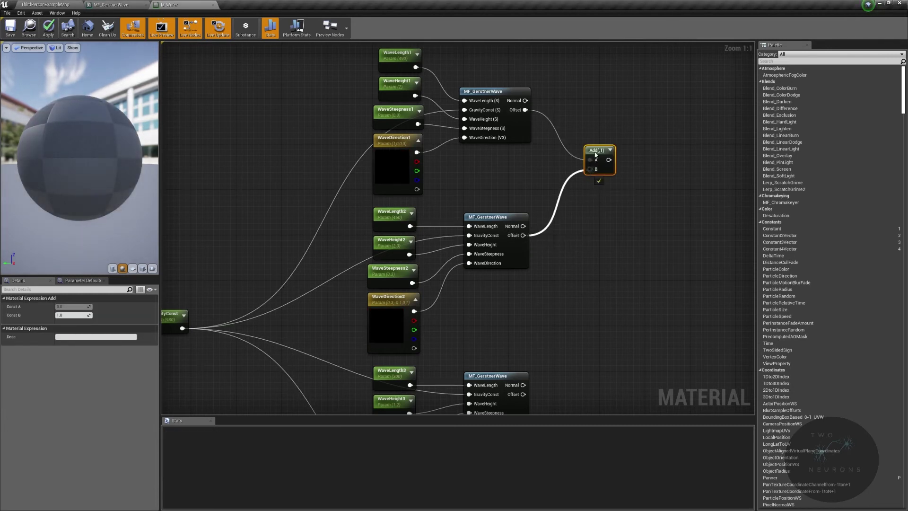
Add a second Add node that sums the Offset outputs of the third and fourth MF_GerstnerWave nodes.
drag(595, 159, 595, 151)
click(591, 149)
right_drag(561, 245, 558, 130)
right_drag(569, 171, 488, 43)
right_drag(511, 220, 504, 255)
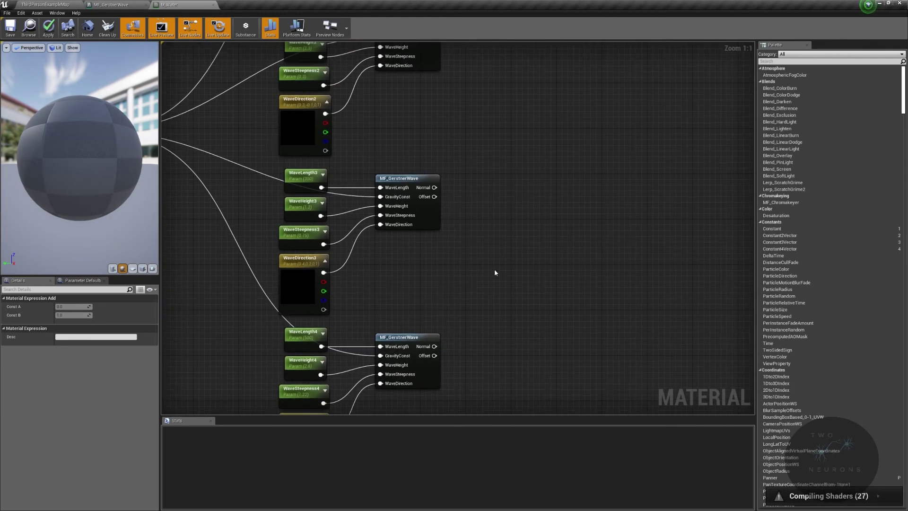
key(ctrl+v)
drag(513, 287, 437, 197)
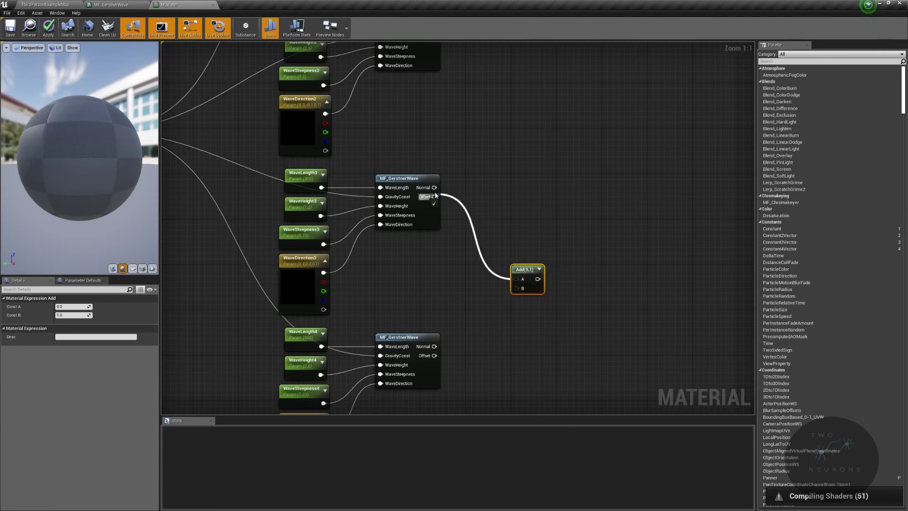
drag(434, 356, 532, 222)
mouse_move(532, 222)
right_down()
mouse_move(511, 297)
mouse_move(515, 255)
mouse_move(533, 236)
right_up()
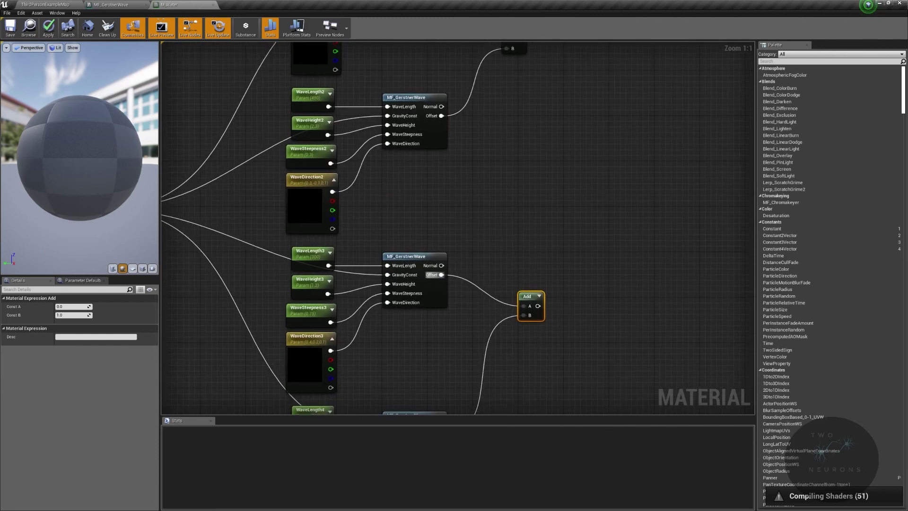
Create a final Add node that sums the results of the two Add nodes combining the wave offsets.
right_drag(683, 164, 653, 247)
drag(490, 121, 610, 193)
text(add)
click(655, 244)
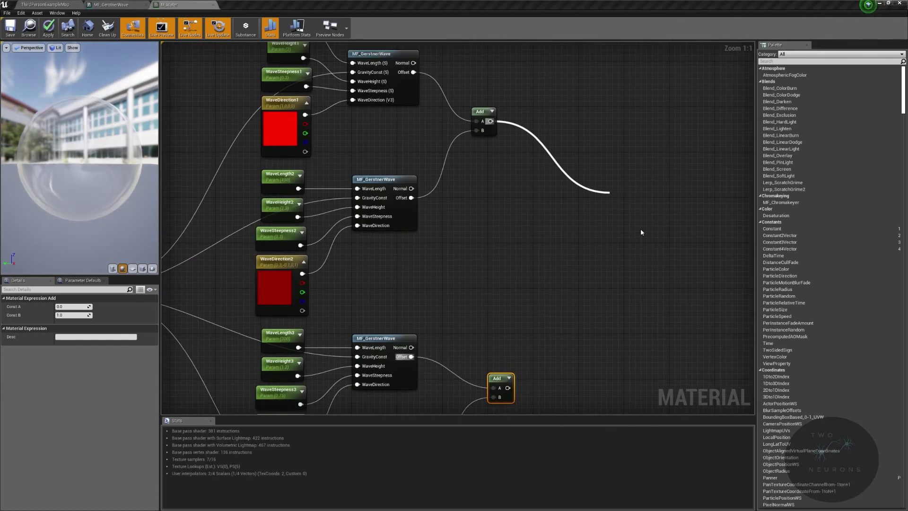
drag(506, 388, 617, 217)
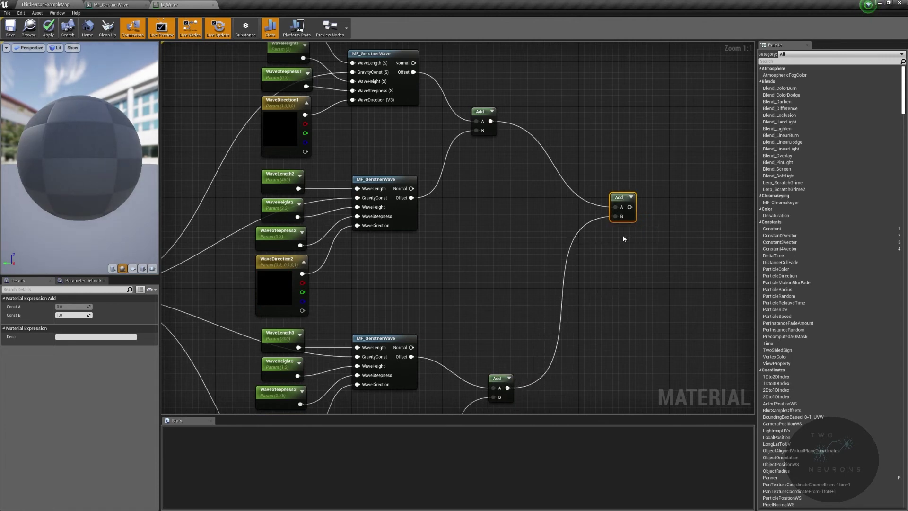
Move the final Add node closer to the two Add nodes that feed it.
scroll(677, 212, down, 5)
scroll(547, 230, up, 5)
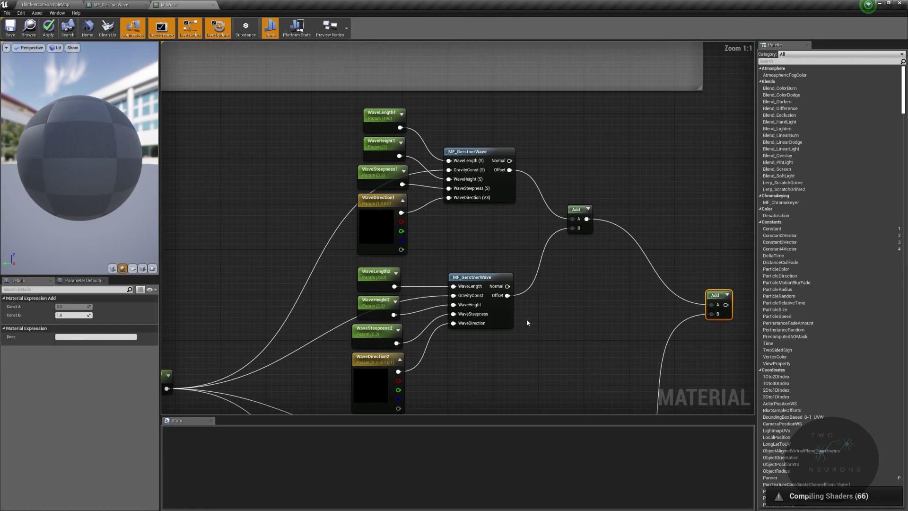
right_drag(494, 275, 512, 173)
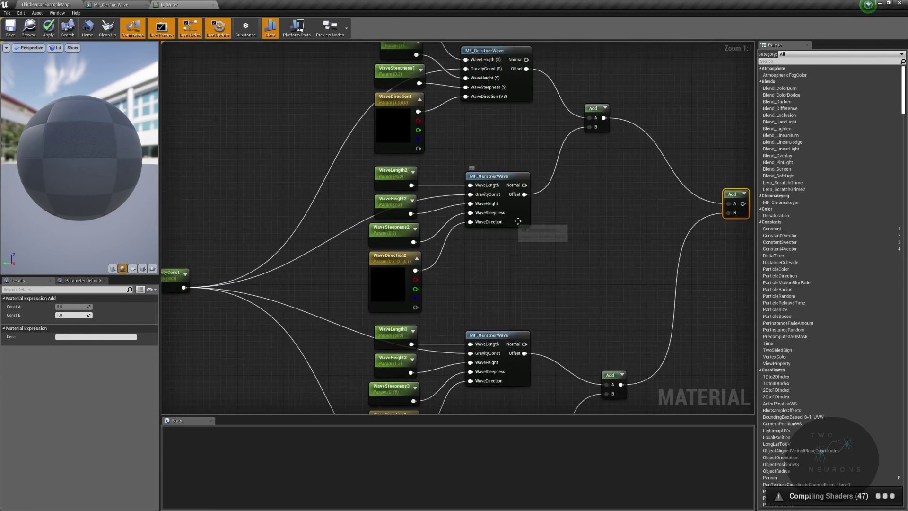
right_drag(552, 203, 547, 189)
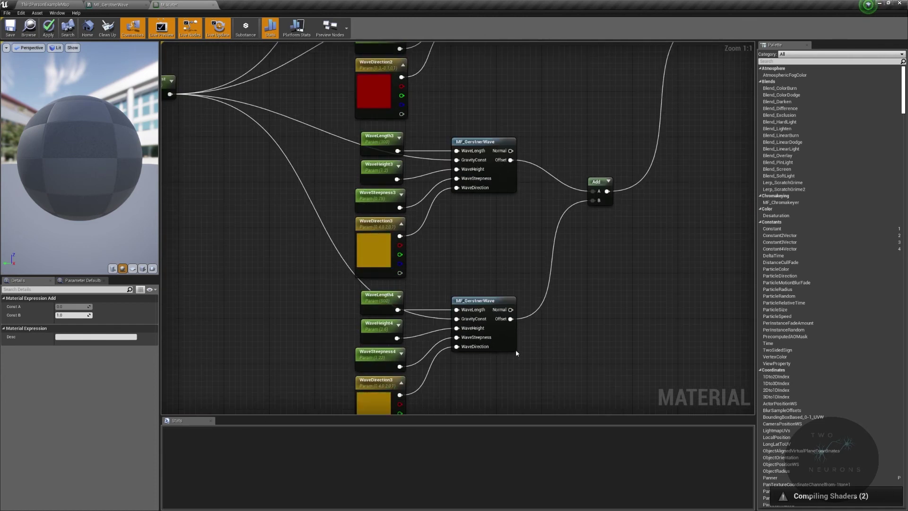
right_drag(581, 268, 554, 290)
right_drag(608, 117, 579, 265)
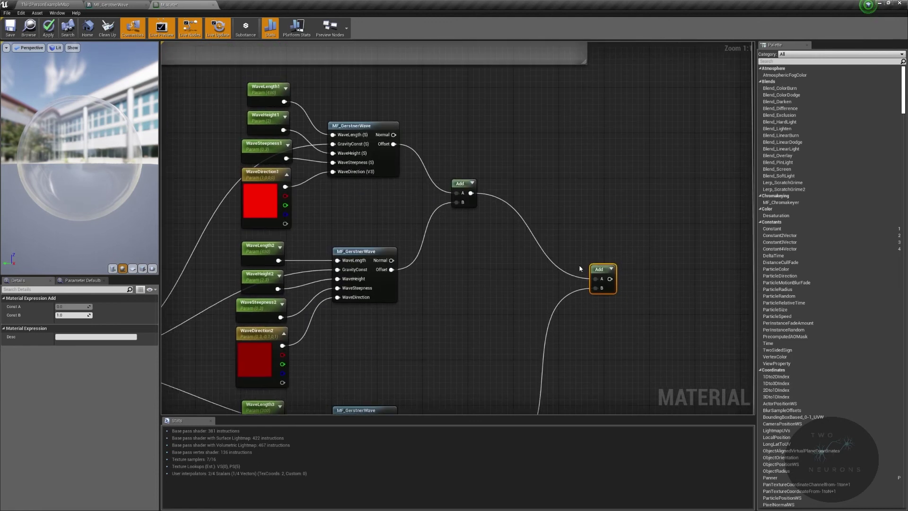
drag(607, 268, 570, 268)
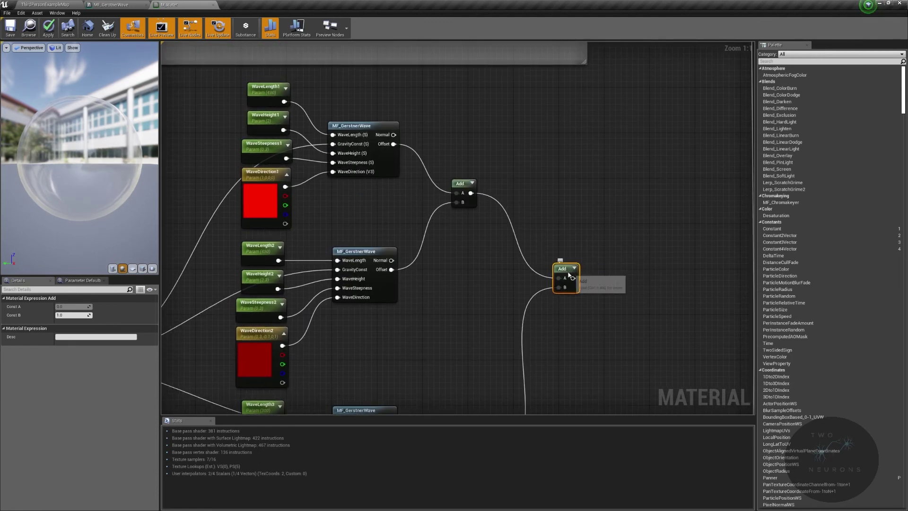
Connect the final Add node's output to the main material node and inspect the wave deformation on the preview mesh.
scroll(520, 274, down, 3)
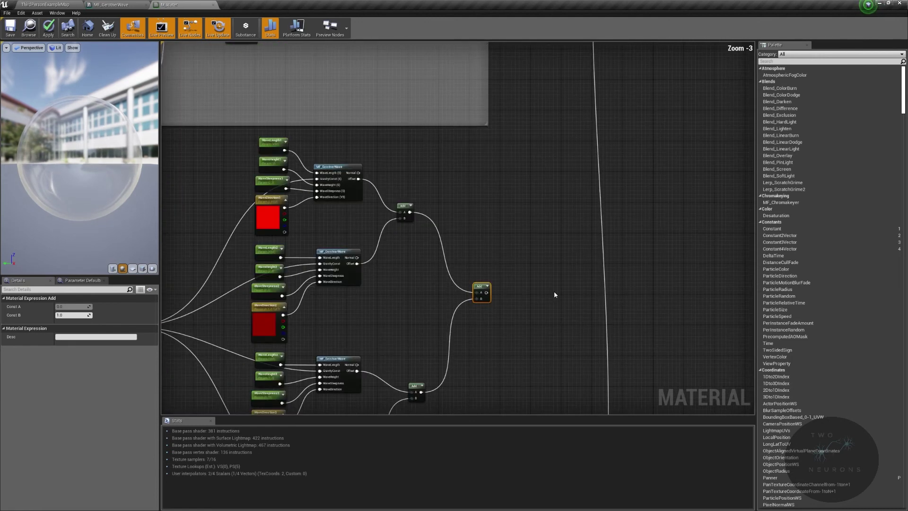
right_drag(554, 294, 576, 240)
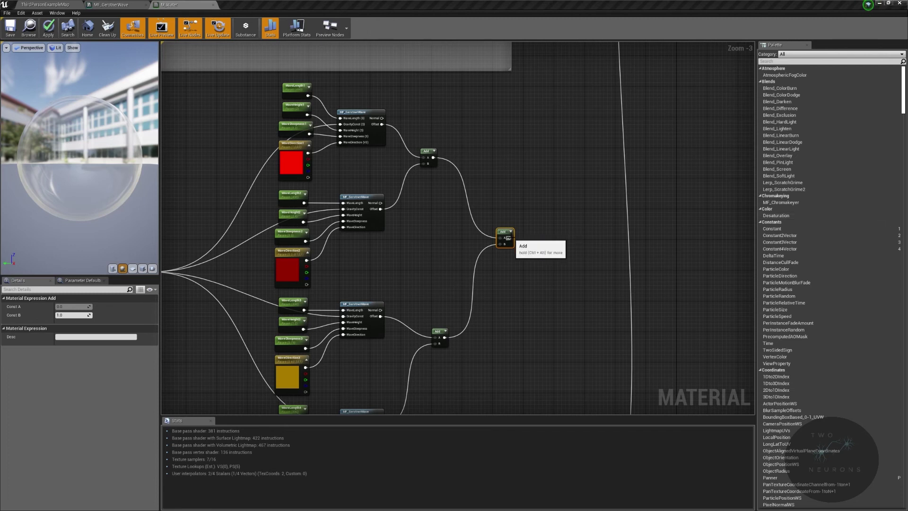
drag(546, 172, 689, 114)
right_drag(509, 401, 600, 76)
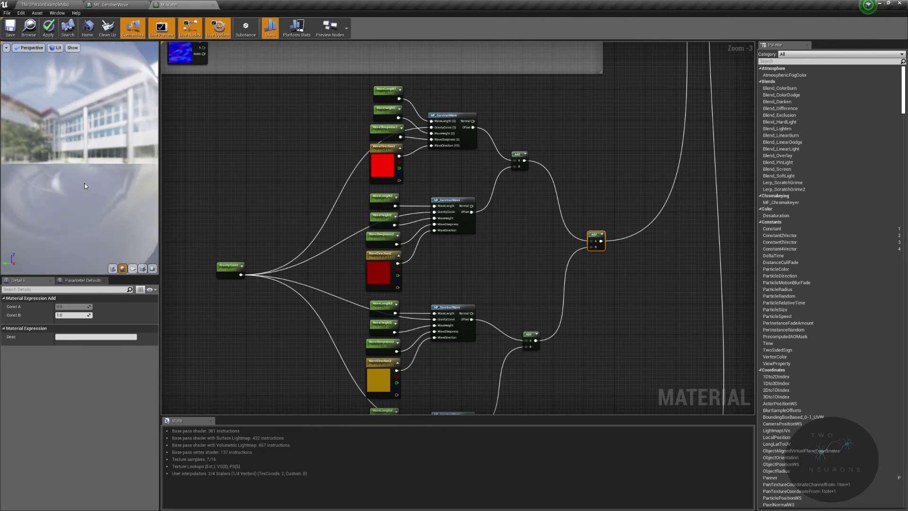
drag(85, 190, 142, 199)
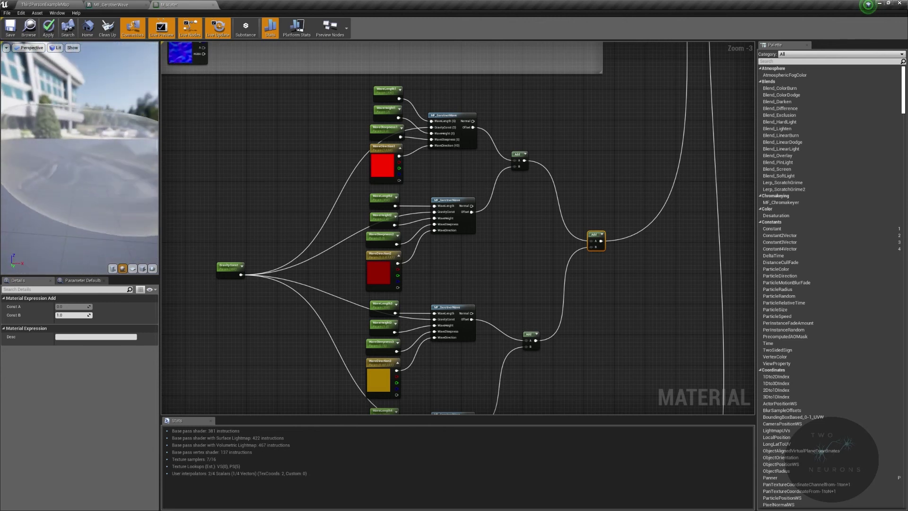
drag(142, 199, 97, 198)
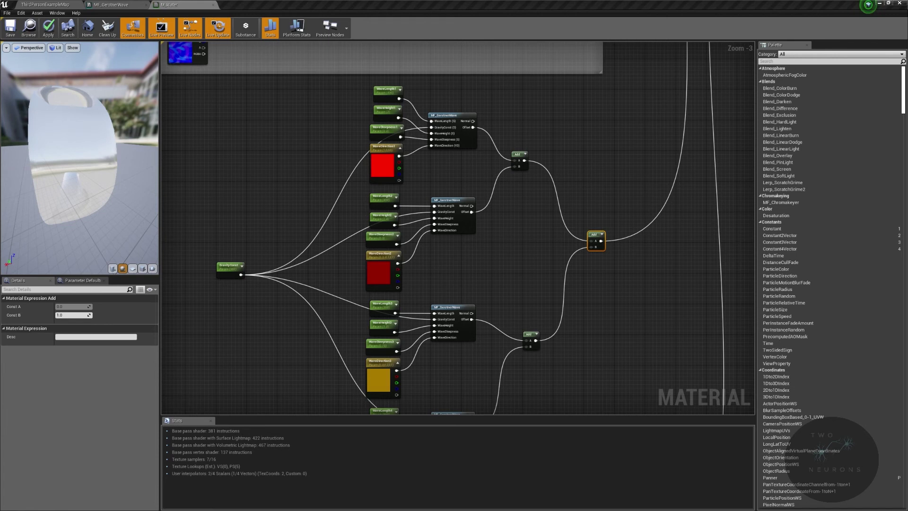
Add a BlendAngleCorrectedNormals node with the third wave's Normal as BaseNormal and the fourth wave's Normal as AdditionalNormal.
right_drag(596, 281, 541, 231)
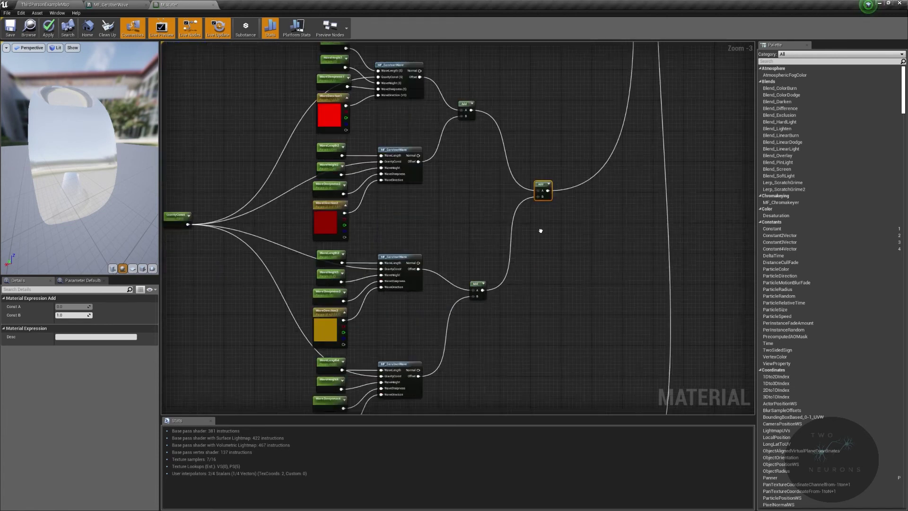
scroll(541, 230, up, 3)
right_drag(548, 343, 530, 214)
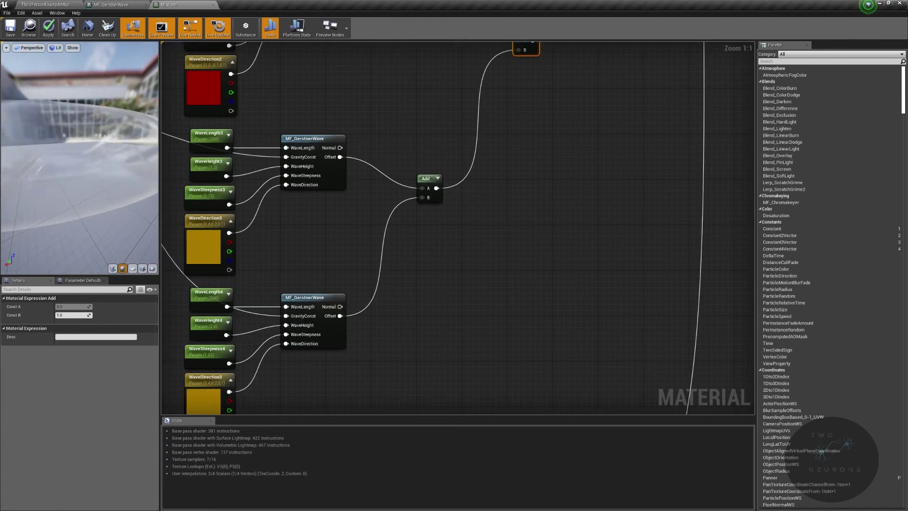
drag(340, 147, 591, 140)
text(b)
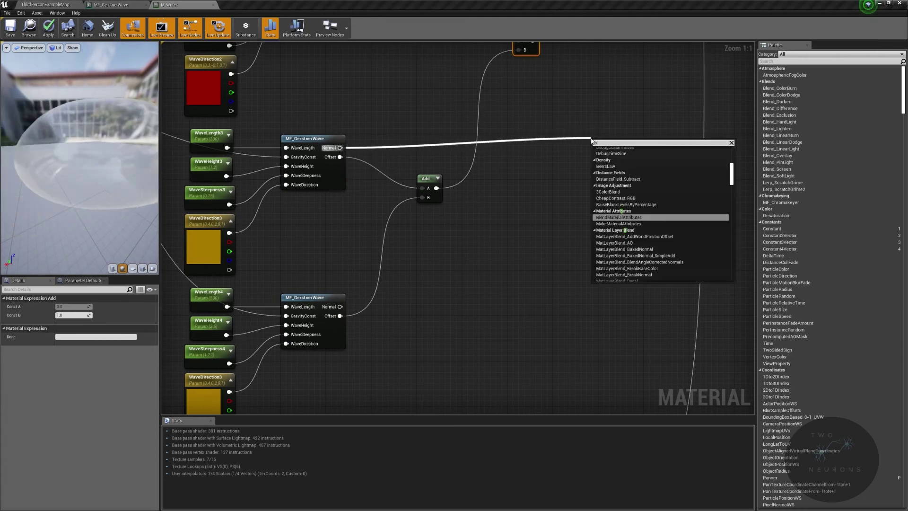
text(lend angle)
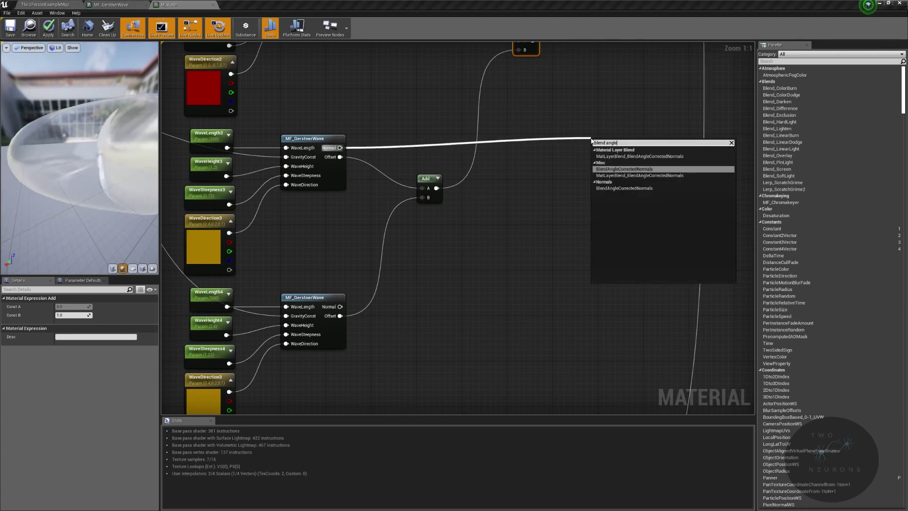
text( correc)
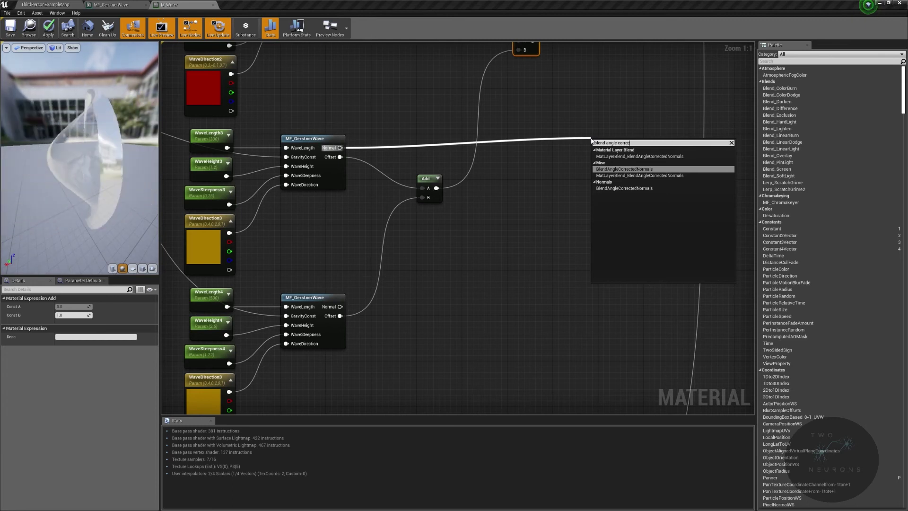
key(Return)
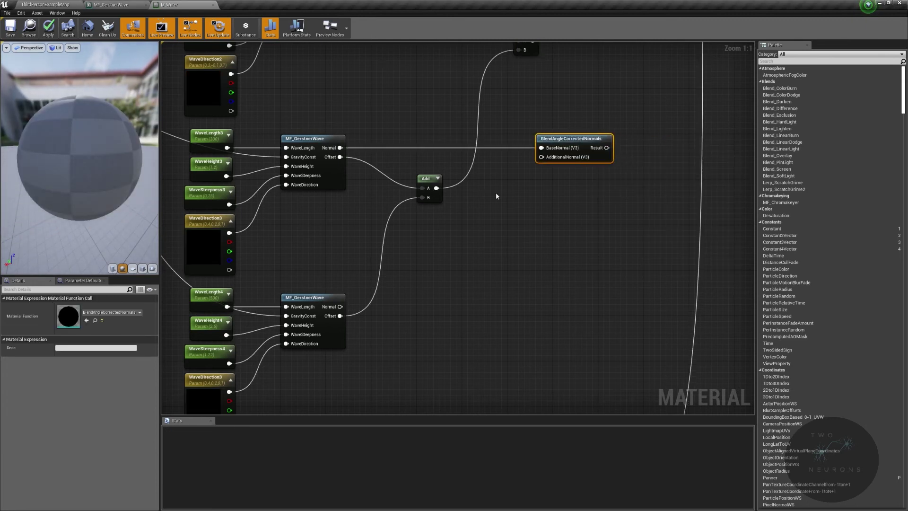
drag(340, 306, 536, 138)
Paste a BlendAngleCorrectedNormals copy to blend the first two waves' Normal outputs, and place another unconnected copy beyond it.
right_drag(553, 131, 545, 371)
key(ctrl+v)
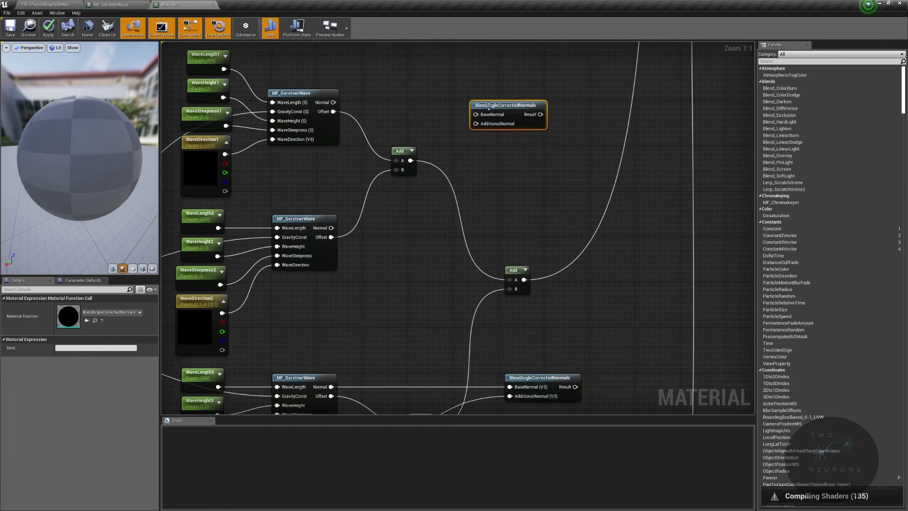
drag(476, 114, 333, 103)
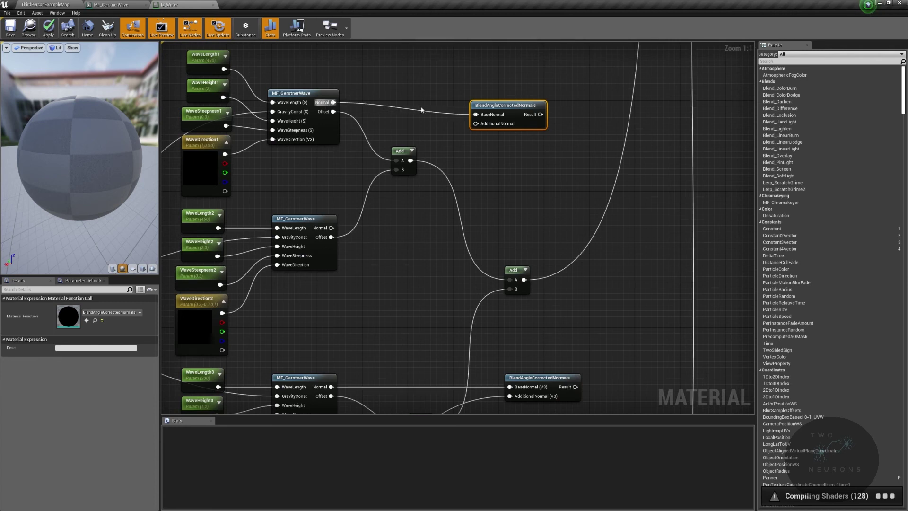
drag(508, 107, 518, 95)
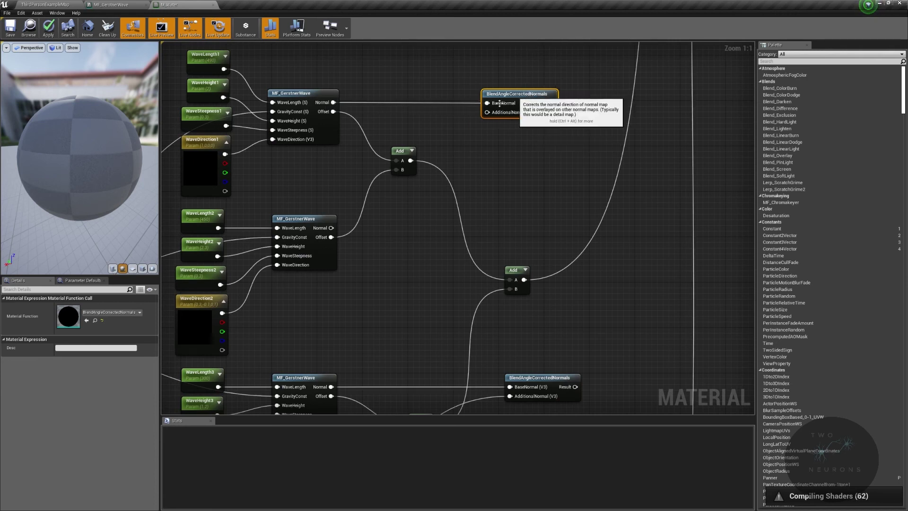
drag(331, 228, 544, 108)
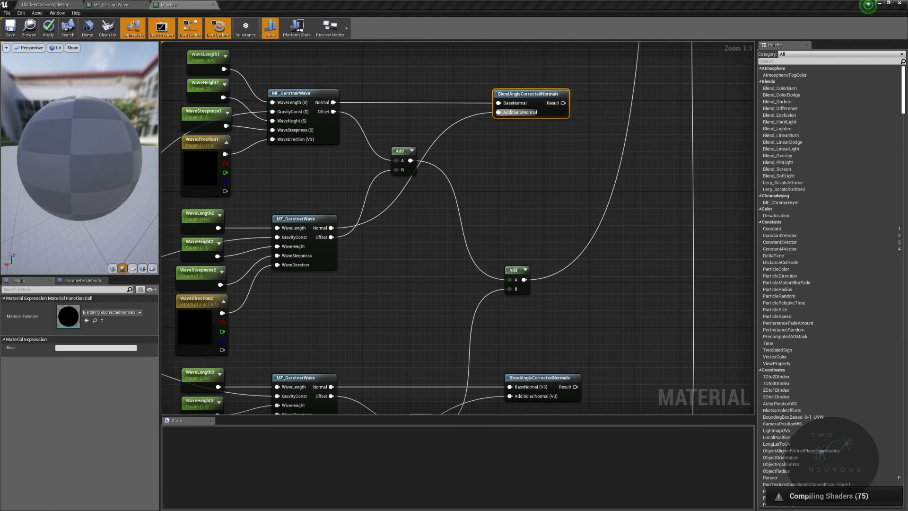
right_drag(567, 138, 527, 254)
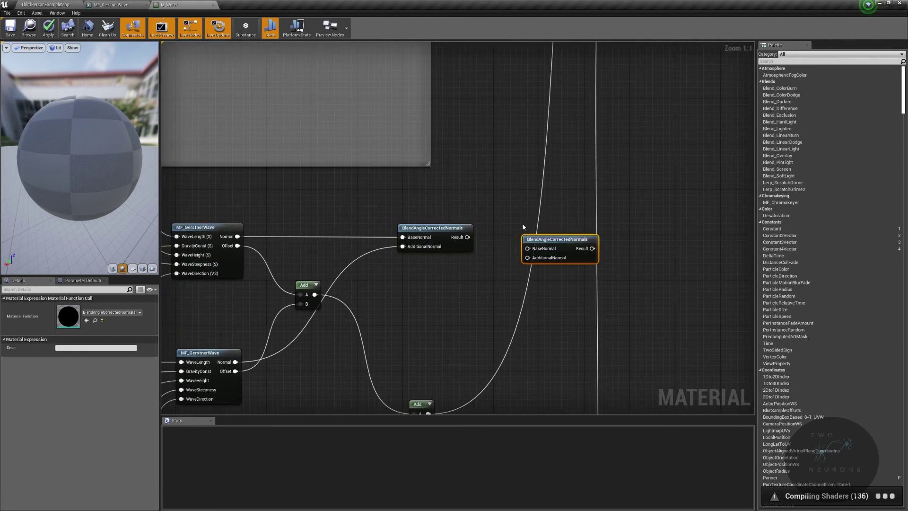
Shift the Gerstner wave network left in the graph and bring the WaveLength1 node back in line with its column.
scroll(519, 228, down, 5)
drag(484, 205, 693, 308)
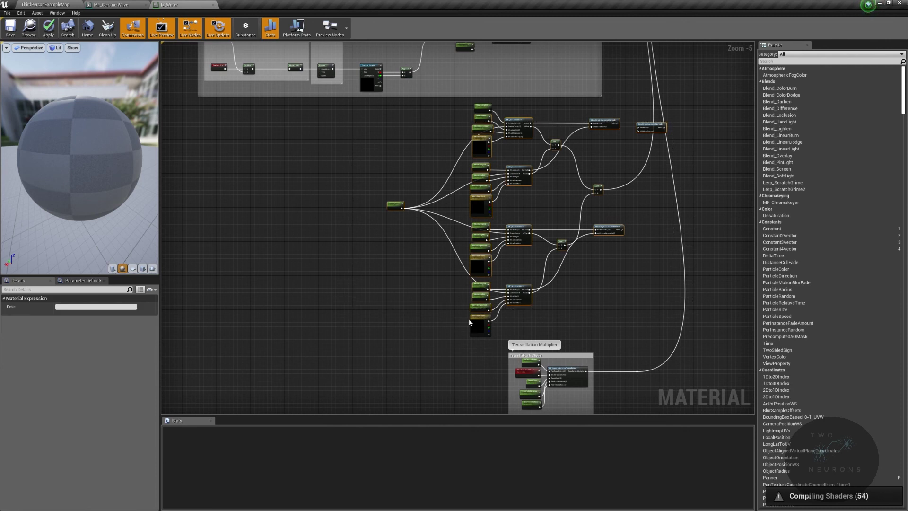
shift+drag(490, 318, 475, 317)
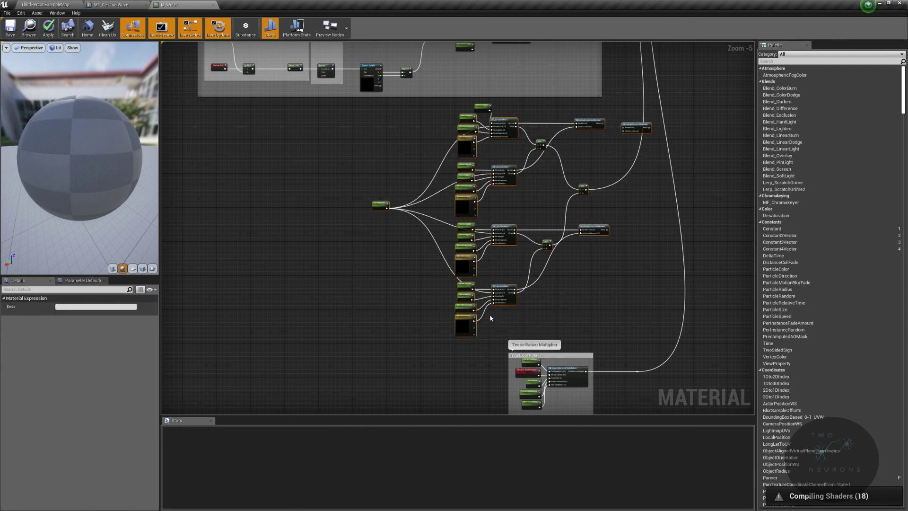
key(ctrl+z)
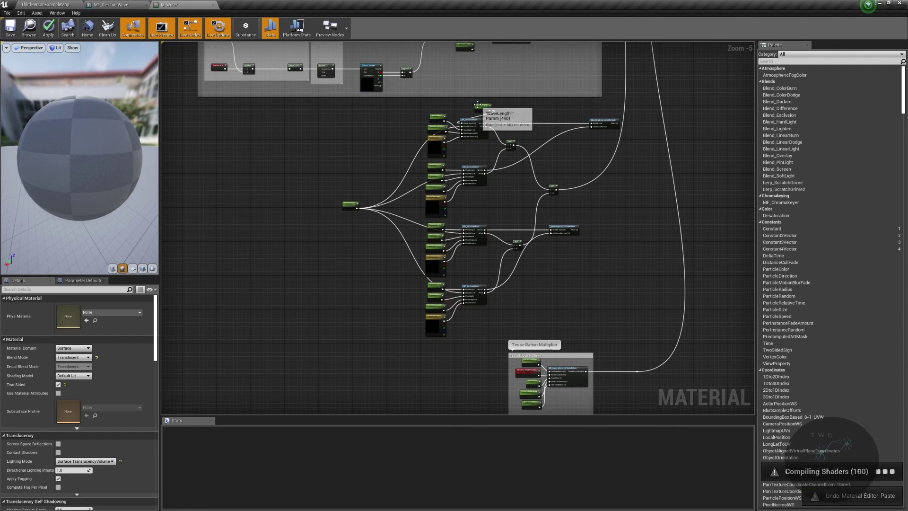
key(ctrl+y)
drag(478, 107, 433, 108)
Move the whole Gerstner wave network, including the normal blend nodes, further left to clear space before the output wires.
drag(364, 107, 631, 341)
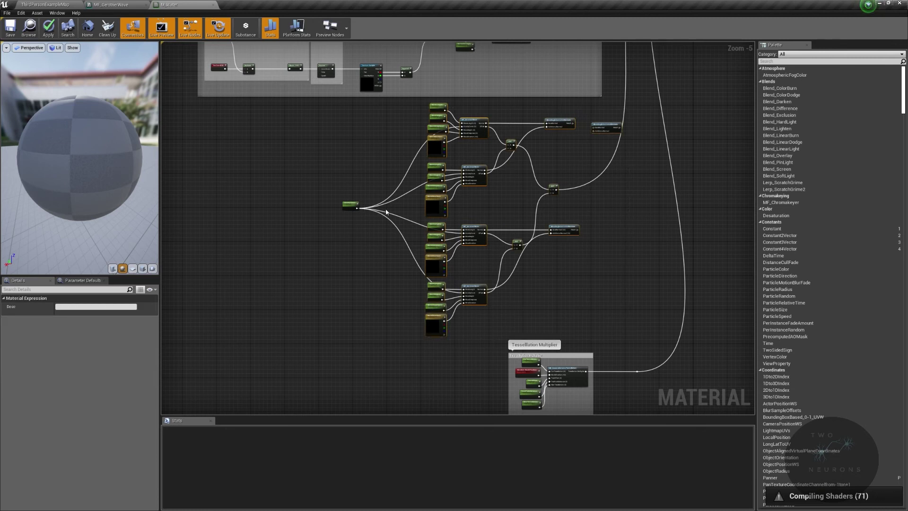
shift+drag(368, 227, 369, 223)
key(Left)
key(Left)
key(Left)
key(Left)
key(Left)
key(Left)
key(Left)
key(Left)
key(Left)
key(Left)
key(Left)
key(Left)
key(Left)
key(Left)
key(Left)
key(Left)
key(Left)
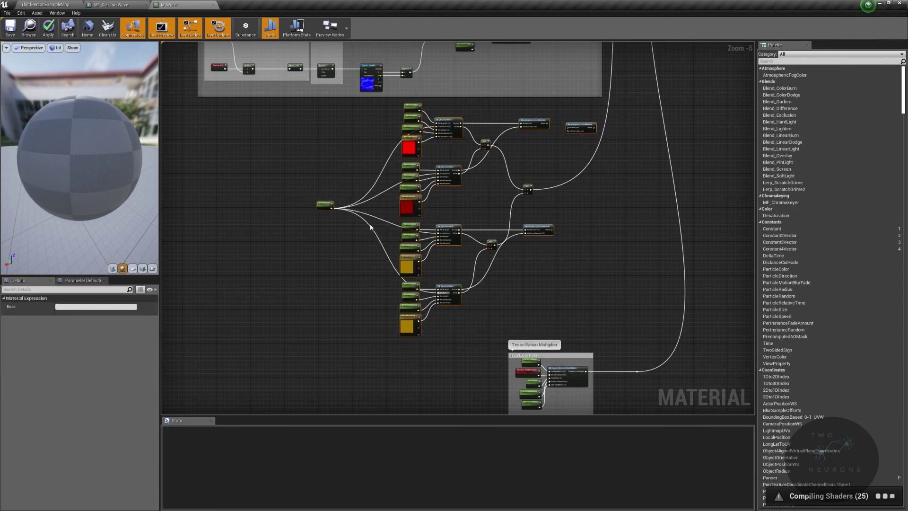
scroll(559, 138, up, 5)
right_drag(561, 136, 496, 279)
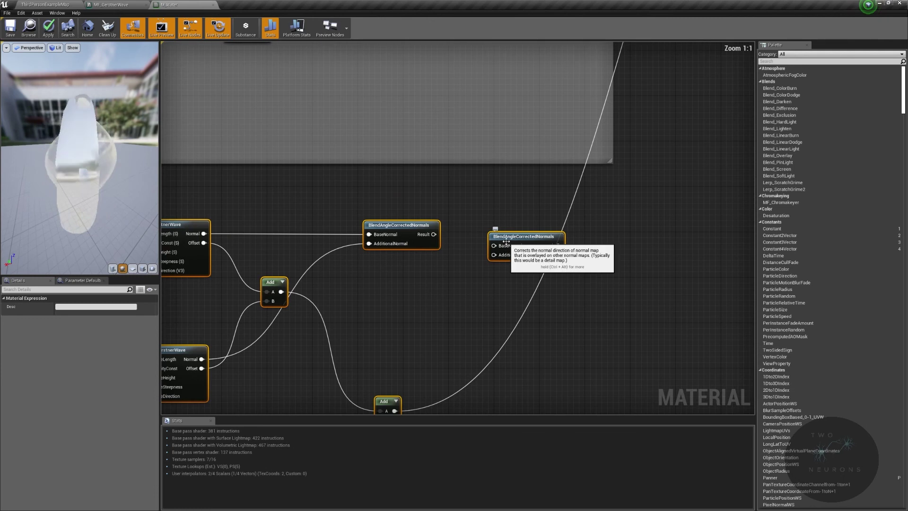
drag(512, 240, 481, 244)
scroll(475, 211, down, 3)
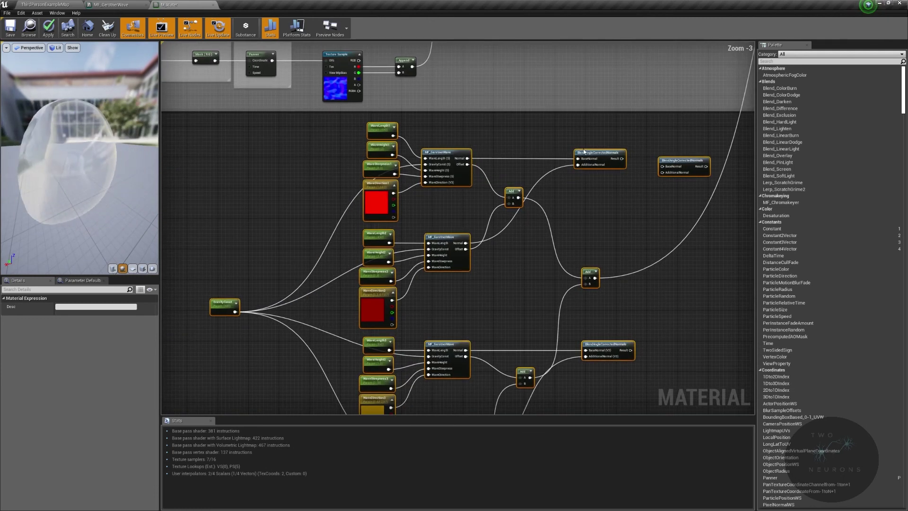
drag(594, 160, 589, 168)
Feed the first two waves' blended normal into the unconnected blend node's BaseNormal and the other two waves' blended normal into its AdditionalNormal.
right_drag(688, 241, 526, 271)
click(614, 167)
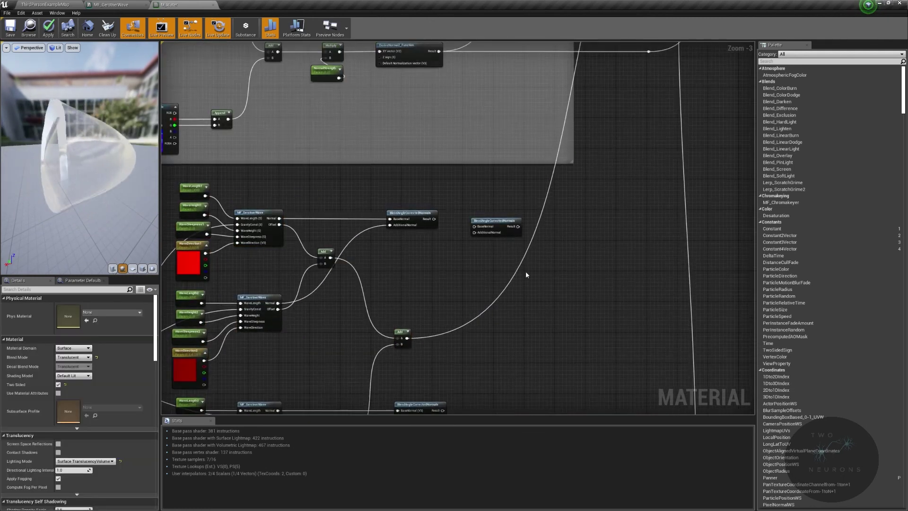
scroll(487, 221, up, 3)
drag(495, 229, 420, 230)
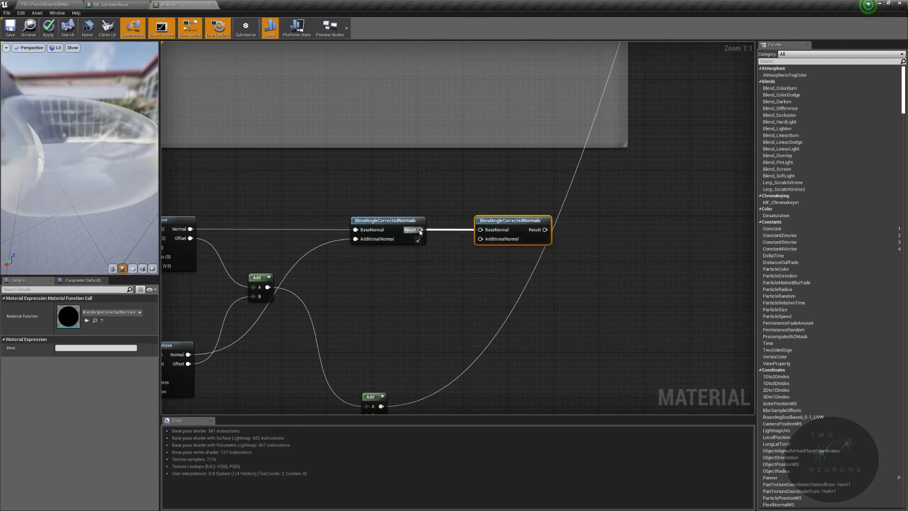
right_drag(459, 237, 421, 30)
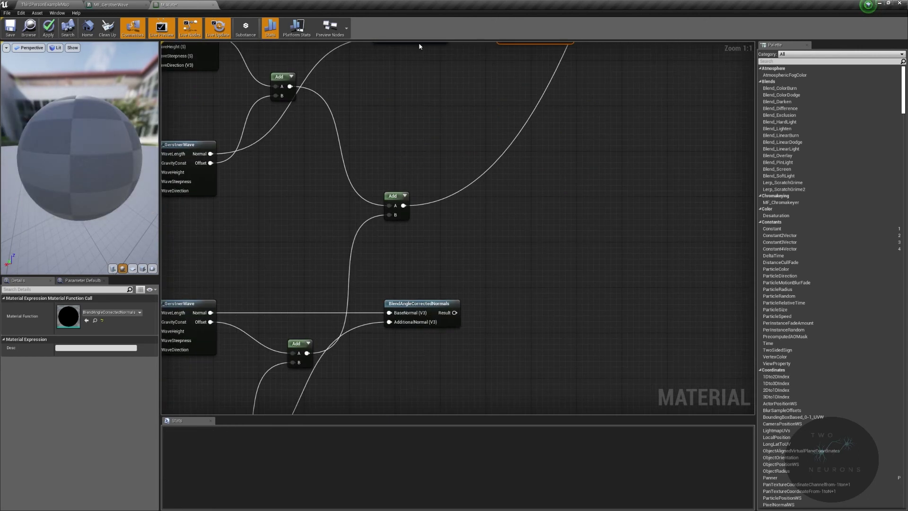
drag(454, 312, 511, 118)
scroll(471, 165, down, 3)
right_drag(499, 150, 642, 49)
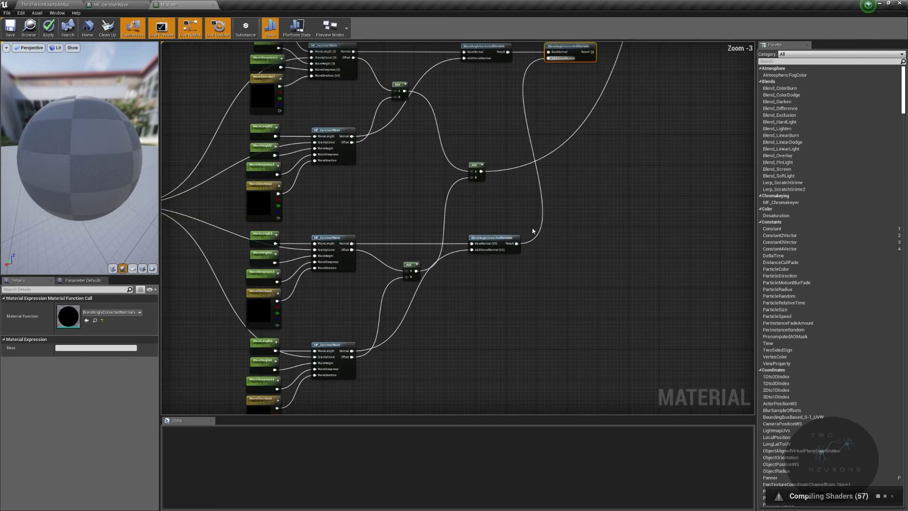
Delete the reroute node on the long wire running from DeriveNormalZ_Function's Result toward the material output.
drag(569, 142, 537, 327)
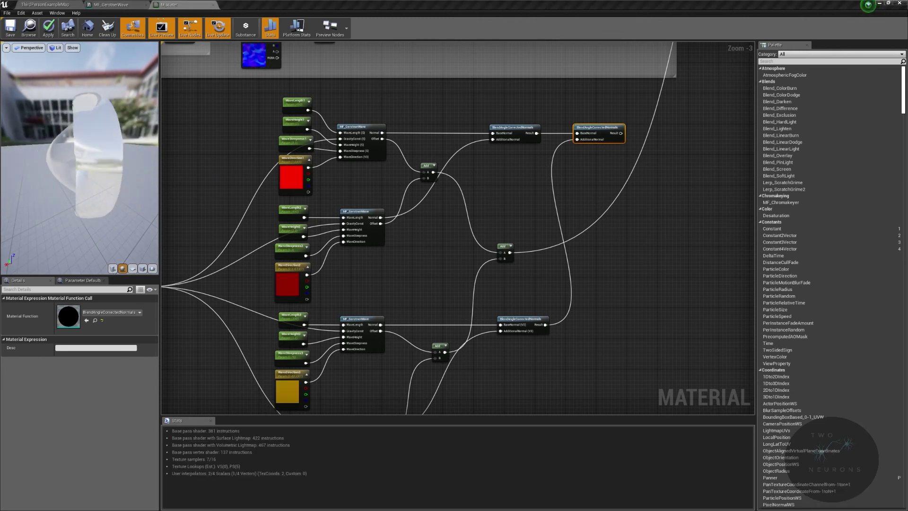
right_drag(650, 146, 621, 328)
drag(737, 140, 695, 181)
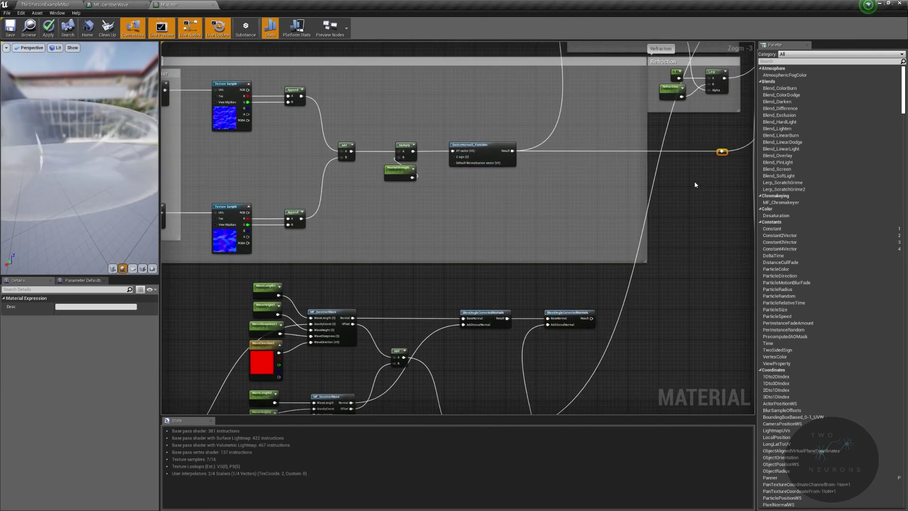
key(Delete)
Paste a BlendAngleCorrectedNormals copy beside DeriveNormalZ_Function and add a reroute node on that function's output wire.
right_drag(636, 166, 548, 179)
click(482, 326)
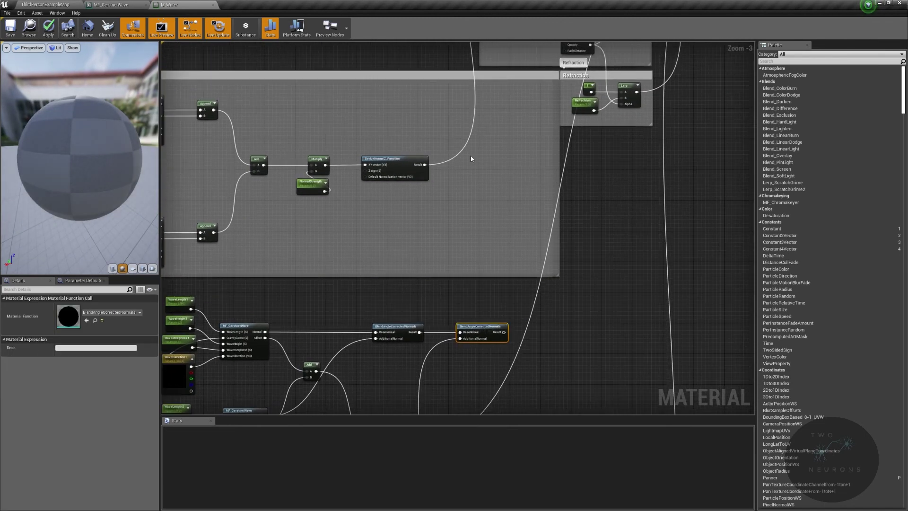
key(ctrl+v)
double_click(446, 162)
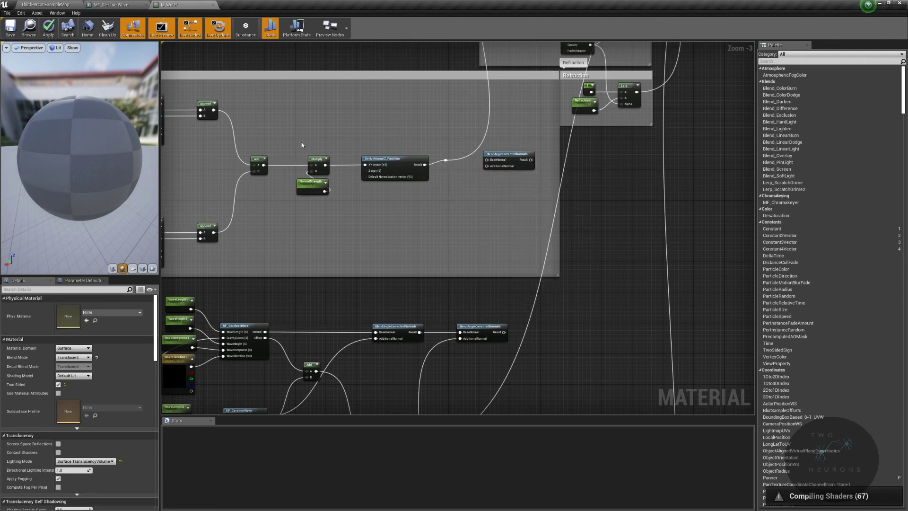
Connect the reroute node to the pasted blend node's AdditionalNormal and straighten the row of nodes around DeriveNormalZ_Function.
drag(503, 174, 503, 174)
key(q)
click(485, 175)
drag(445, 164, 490, 168)
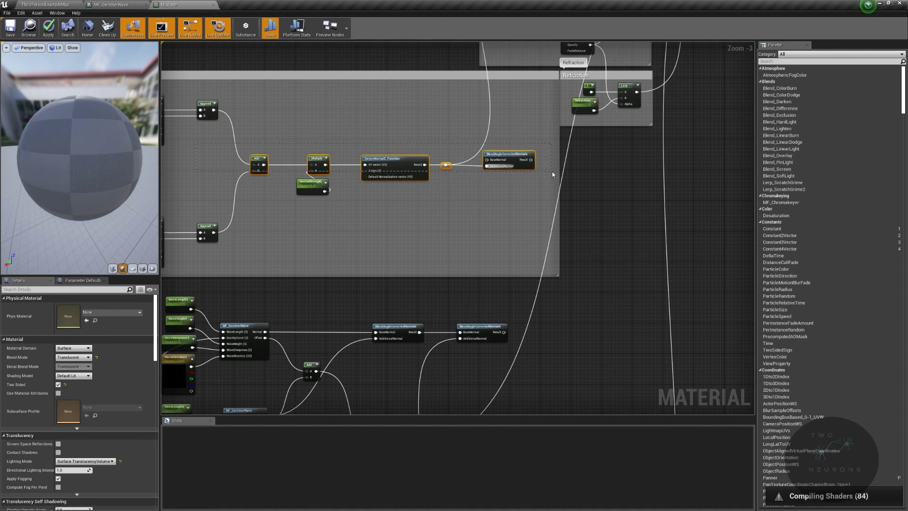
drag(552, 174, 554, 174)
click(518, 224)
Connect the combined wave normals to the pasted blend node's BaseNormal and its Result to the material's Normal input.
drag(503, 332, 503, 333)
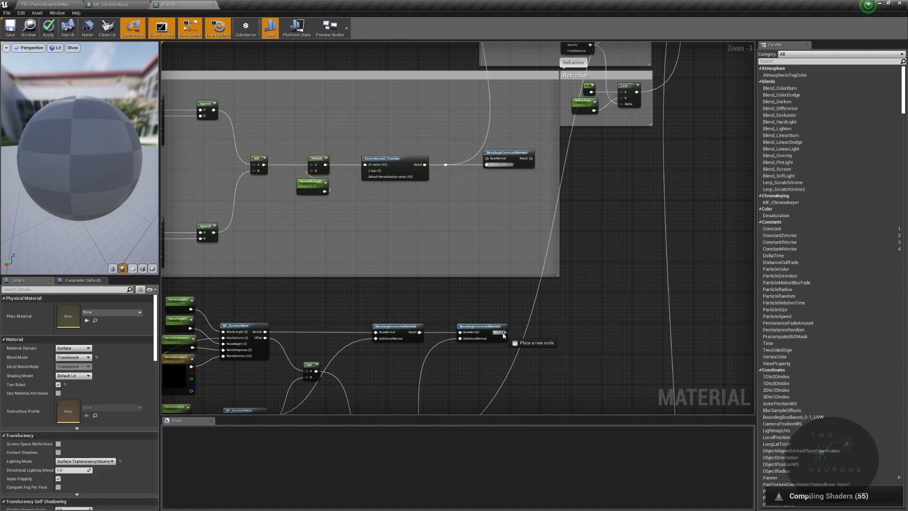
drag(497, 160, 497, 160)
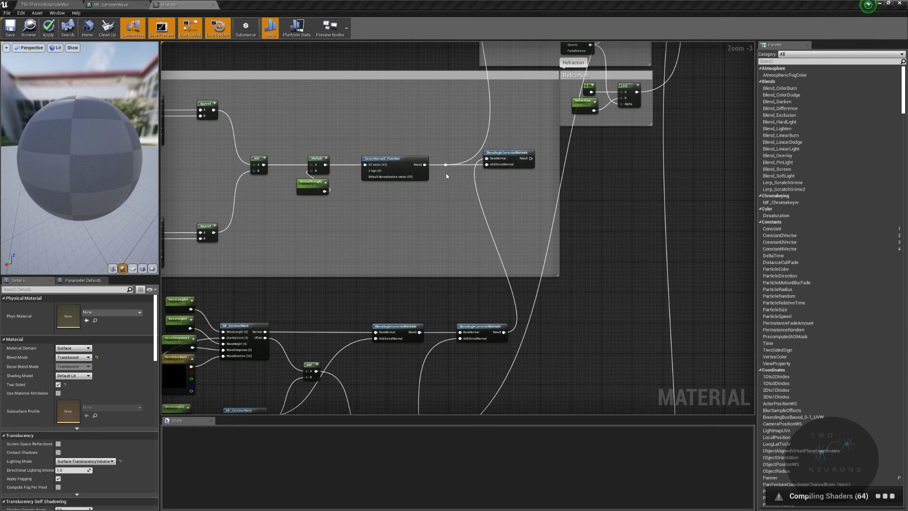
drag(530, 159, 587, 88)
click(544, 152)
scroll(591, 92, up, 1)
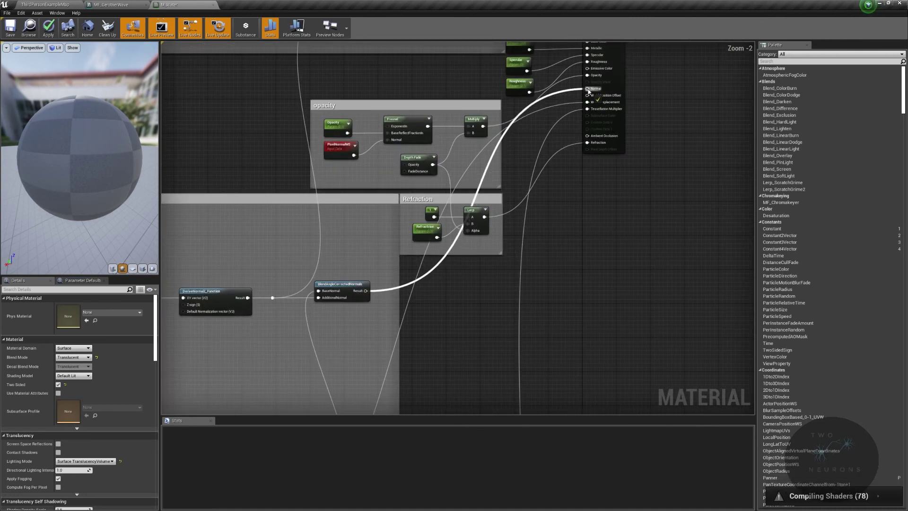
right_drag(494, 190, 575, 166)
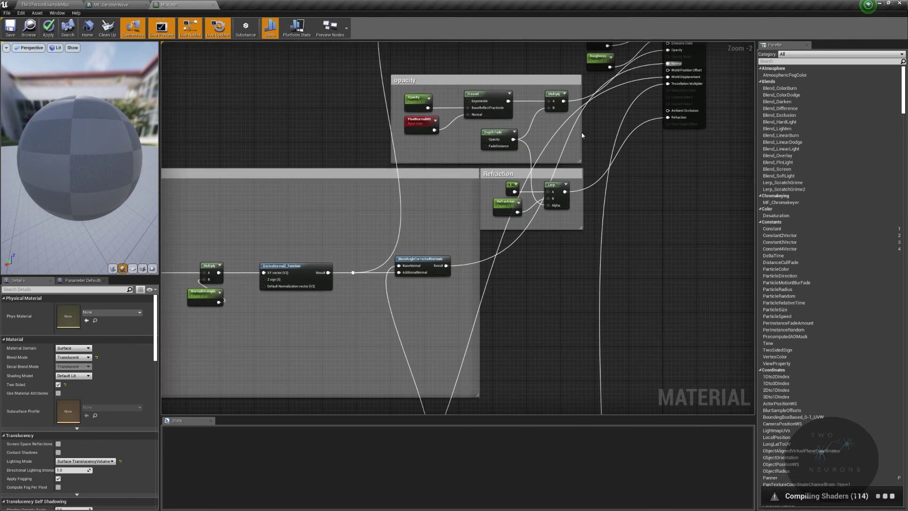
Add reroute nodes to the final normal wire and the summed wave offset wire, placing each level with its source node.
double_click(525, 232)
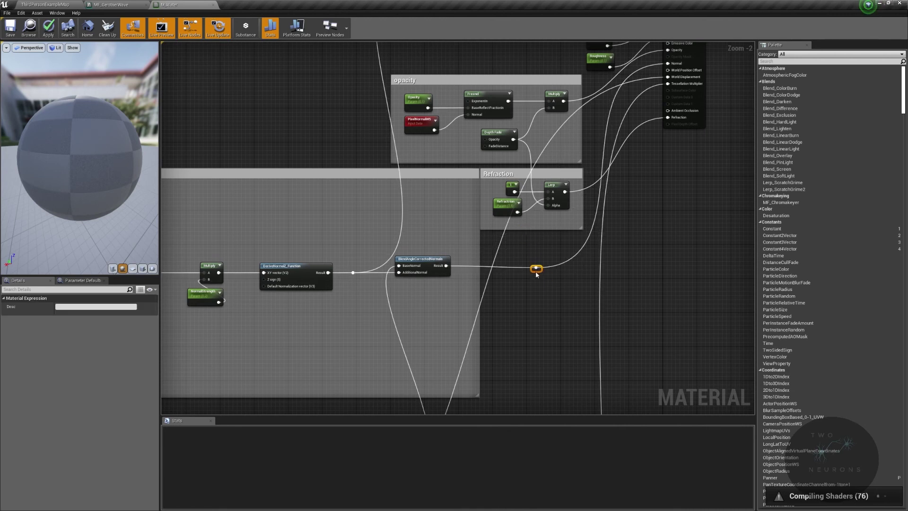
right_drag(535, 273, 492, 247)
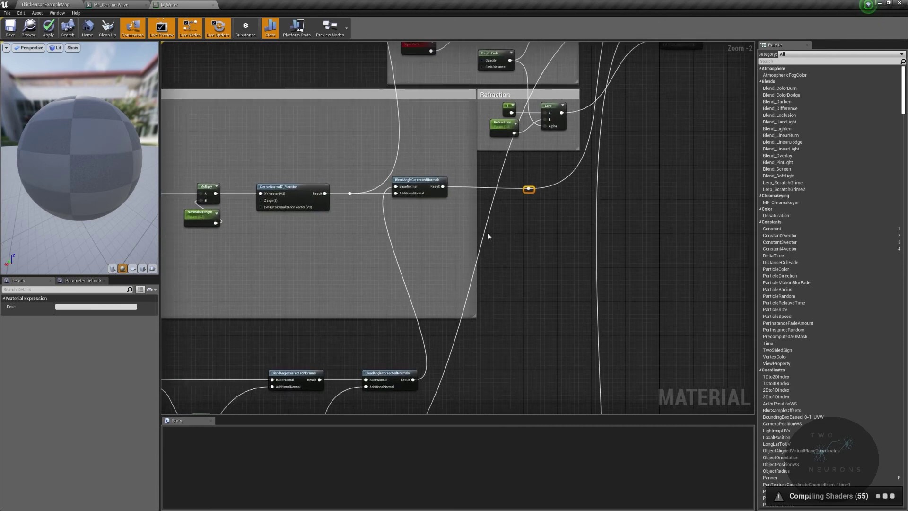
click(487, 232)
double_click(486, 230)
drag(486, 229, 558, 280)
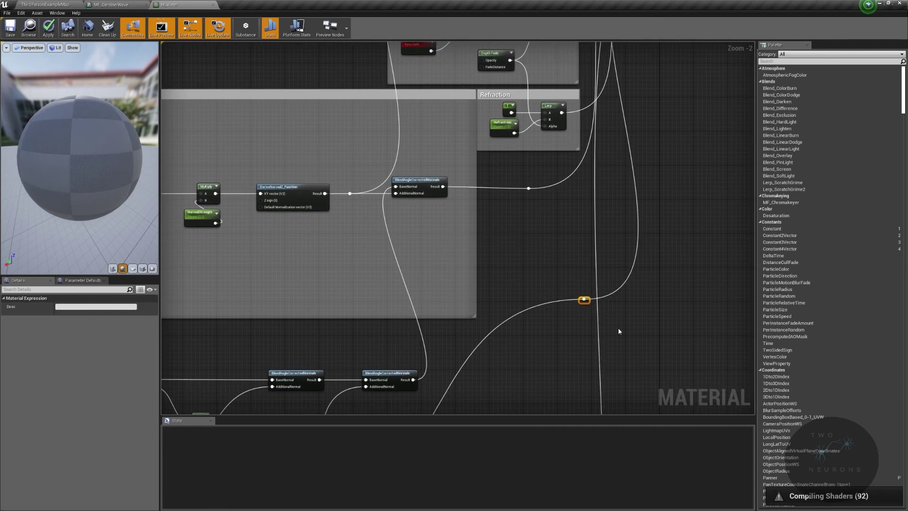
right_drag(628, 357, 633, 138)
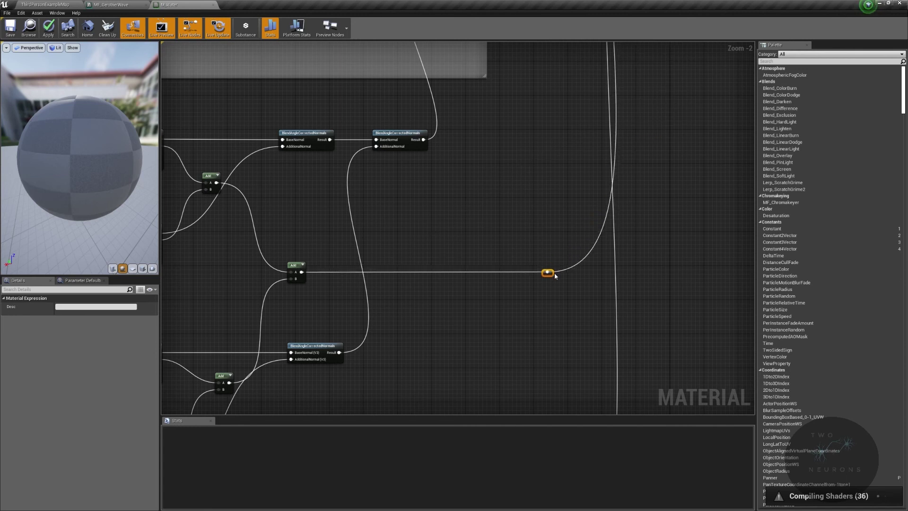
Enclose the whole Gerstner wave network in a comment box titled "Waves and tessellation with normal adjustment".
scroll(554, 275, down, 2)
right_drag(561, 259, 559, 274)
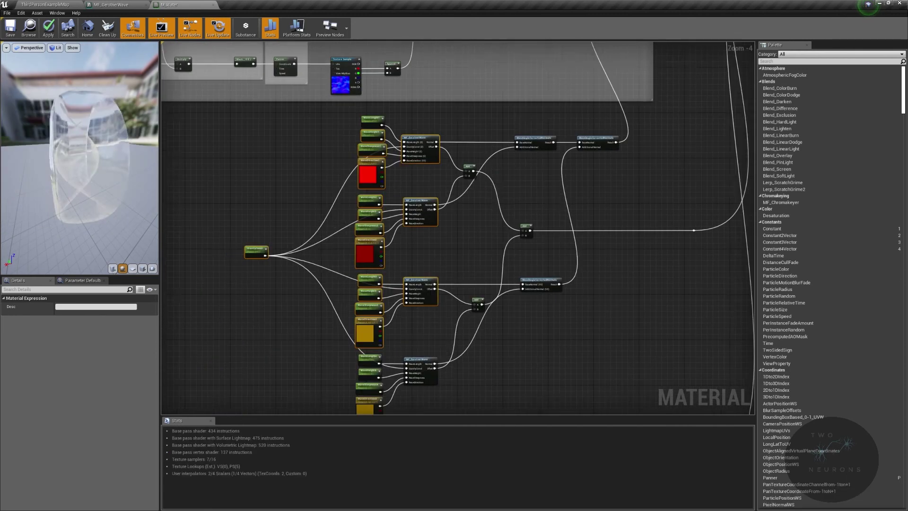
right_drag(549, 120, 566, 105)
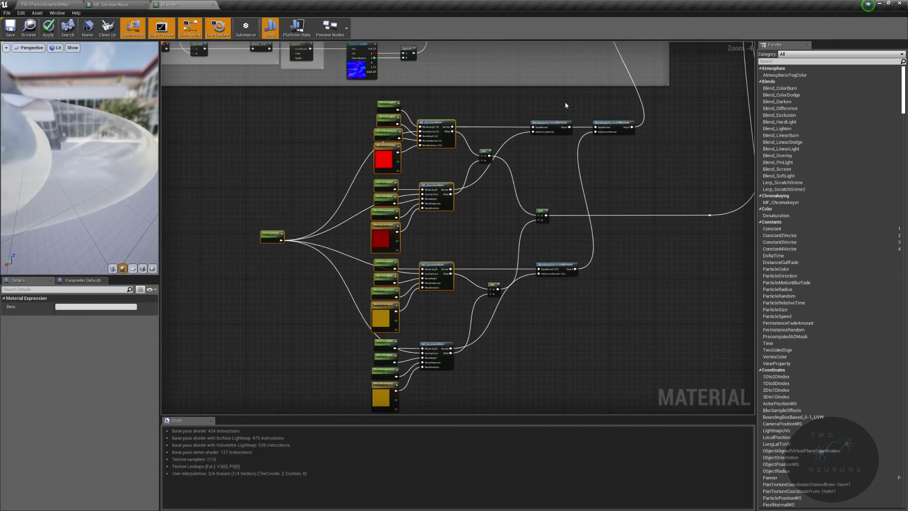
click(318, 182)
drag(203, 95, 635, 236)
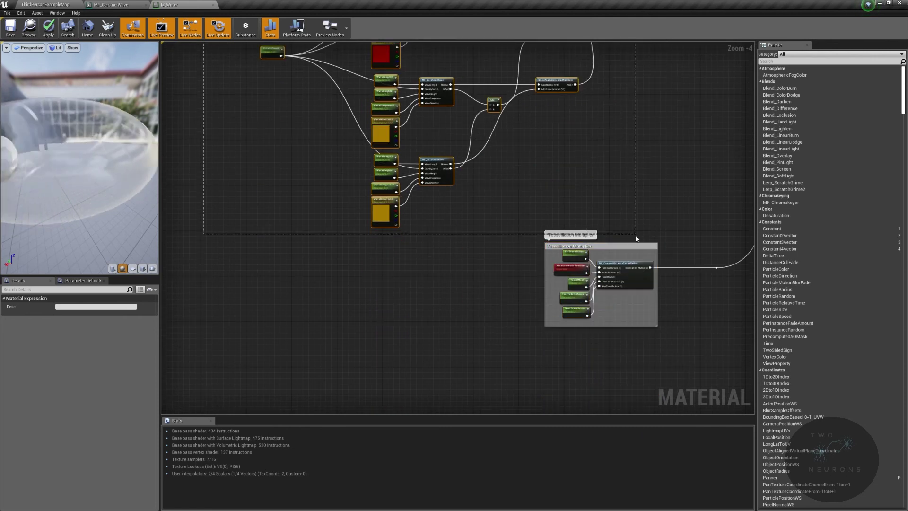
key(c)
scroll(629, 189, down, 3)
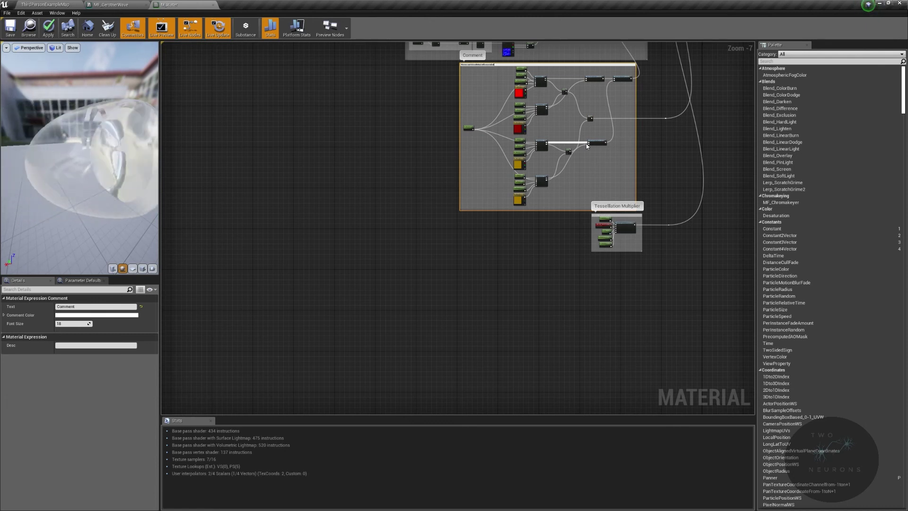
key(Return)
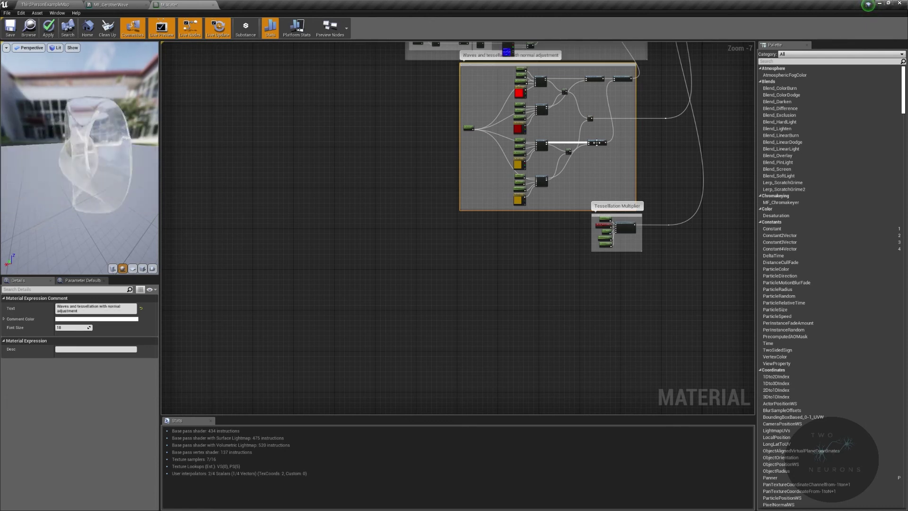
Close the MF_GerstnerWave editor, applying its changes to the original material function.
right_drag(620, 164, 565, 321)
scroll(527, 170, up, 5)
right_drag(527, 170, 537, 113)
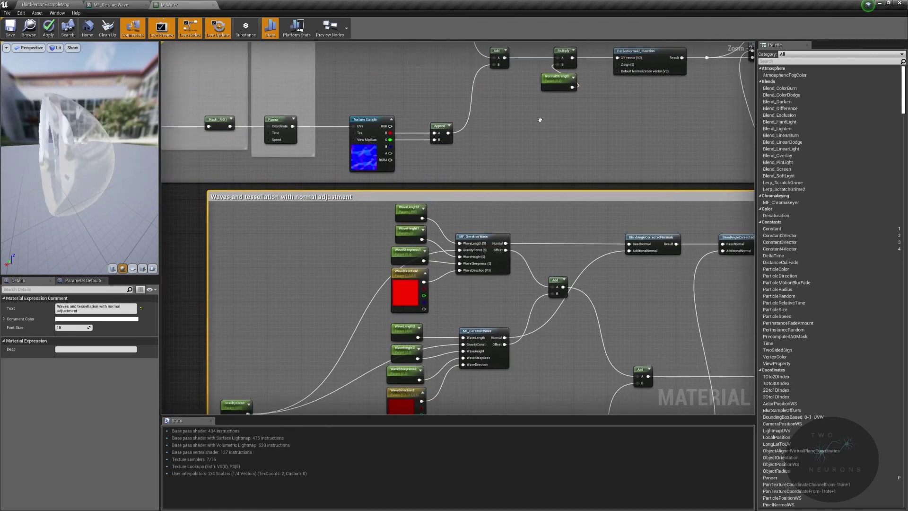
right_drag(583, 172, 619, 82)
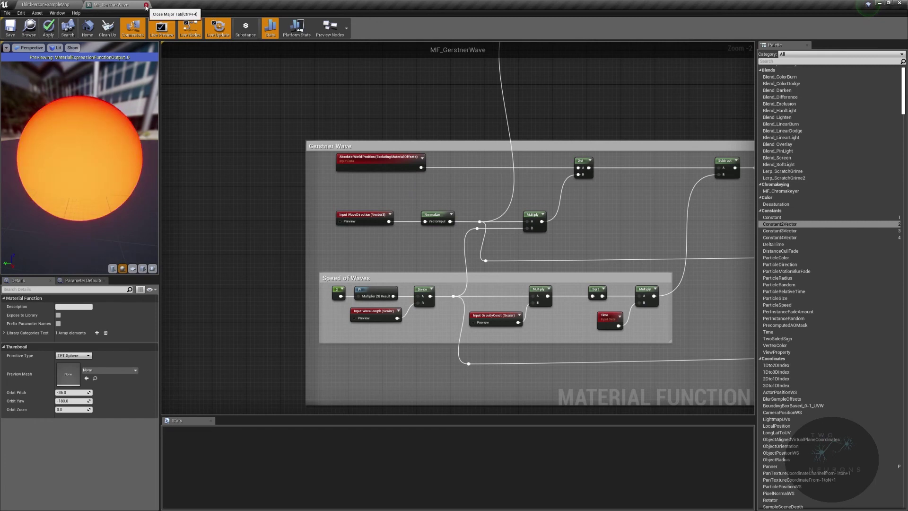
click(146, 5)
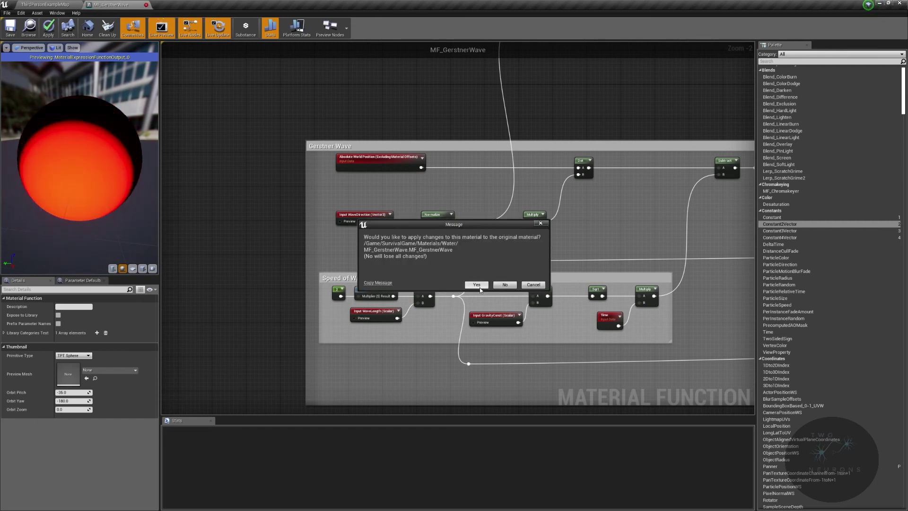
click(476, 285)
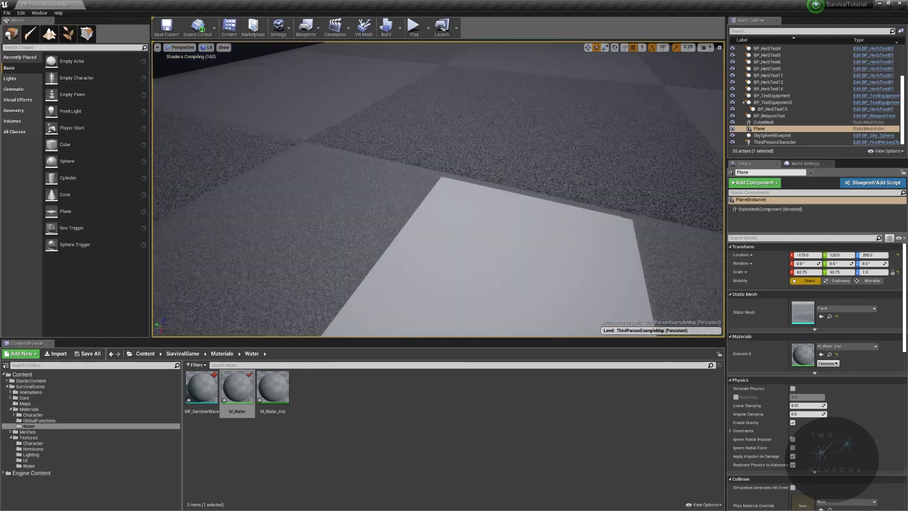
Examine the animated waves on the water plane from several viewpoints in the full-screen level viewport.
right_drag(476, 285, 473, 195)
right_drag(630, 227, 579, 236)
right_drag(509, 214, 579, 225)
right_drag(509, 214, 323, 226)
key(F11)
key(s)
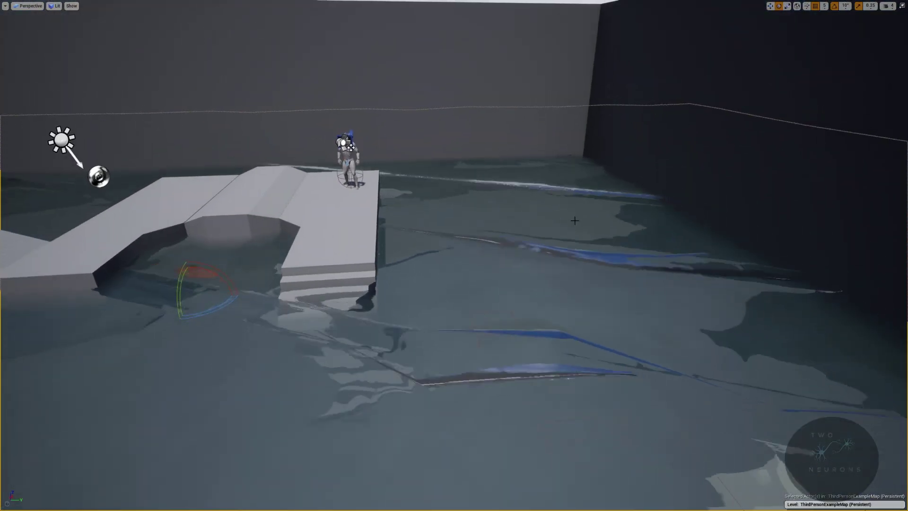
right_drag(485, 315, 677, 331)
key(s)
key(w)
key(s)
key(w)
key(s)
key(w)
key(s)
key(F11)
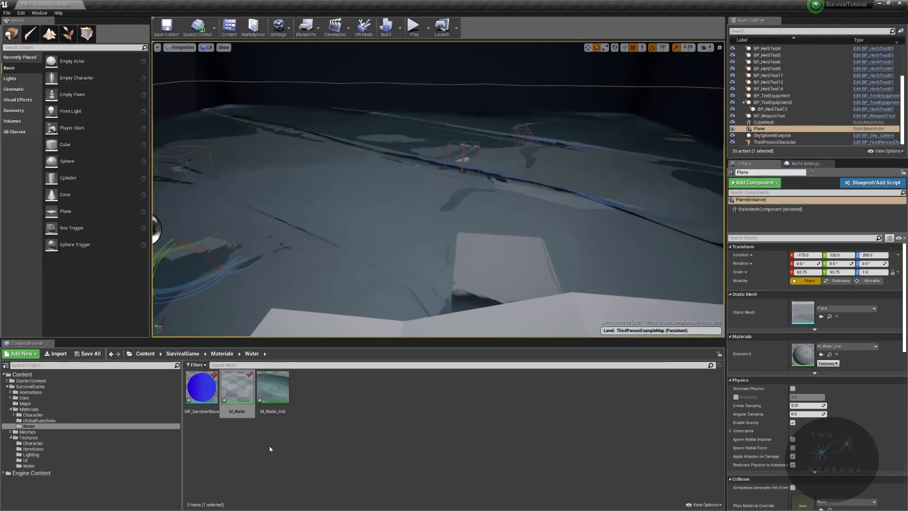
Open the M_Water_Inst material instance and arrange its window beside the level viewport with the parameter values readable.
double_click(280, 394)
drag(120, 15, 830, 0)
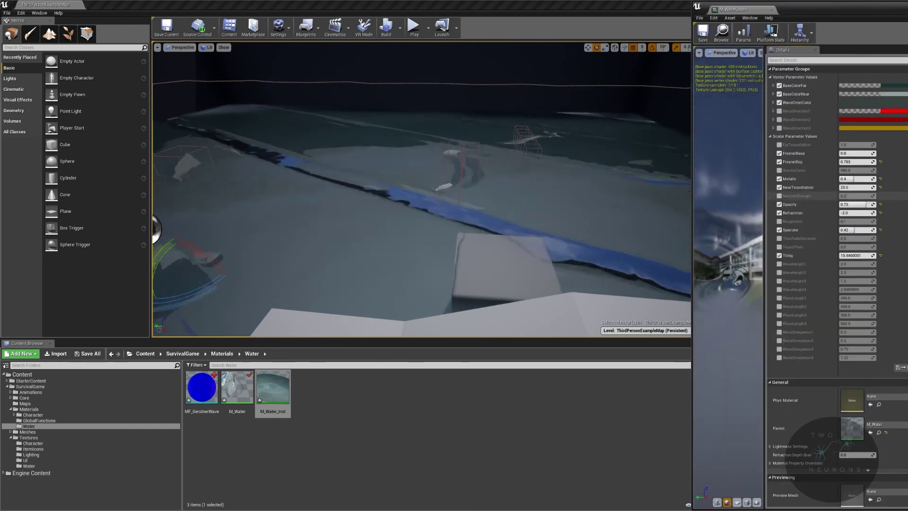
drag(907, 190, 906, 189)
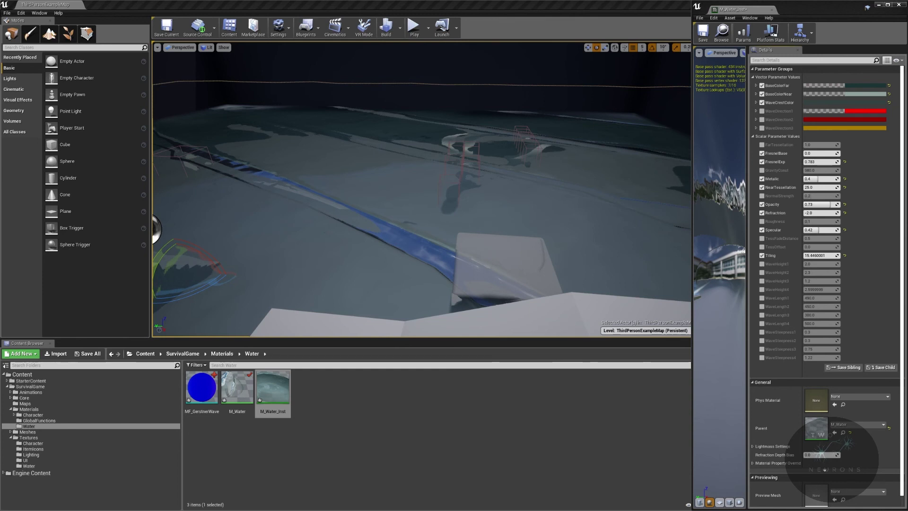
Override WaveDirection1 in the water material instance, setting R to 0.75 and G to 1, and view the changed waves.
click(756, 110)
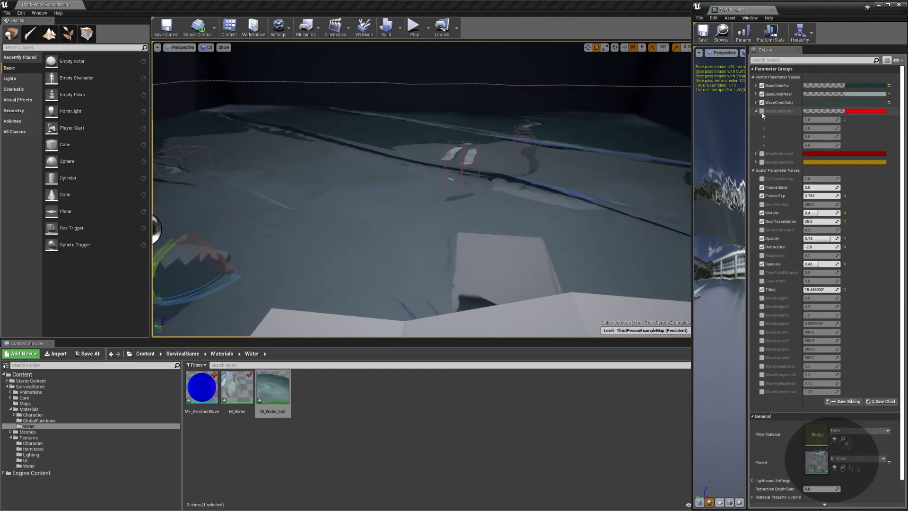
click(762, 111)
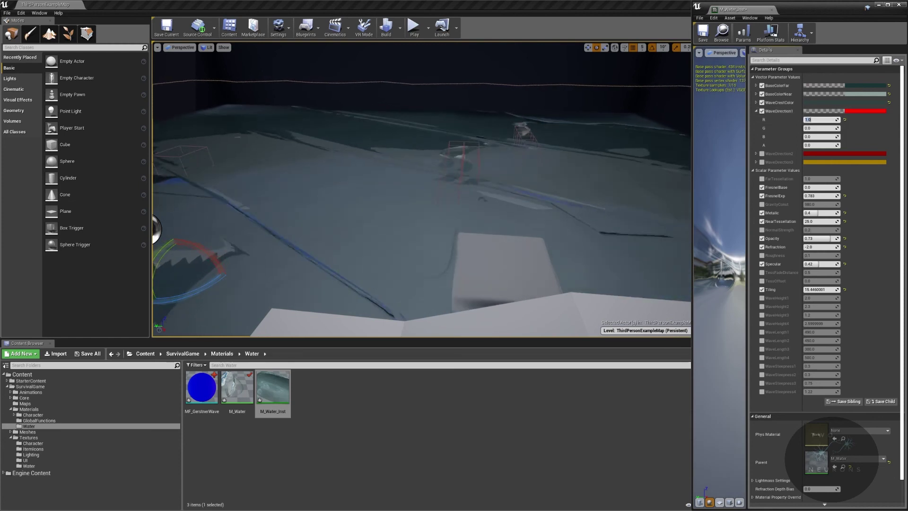
text(.75)
key(Tab)
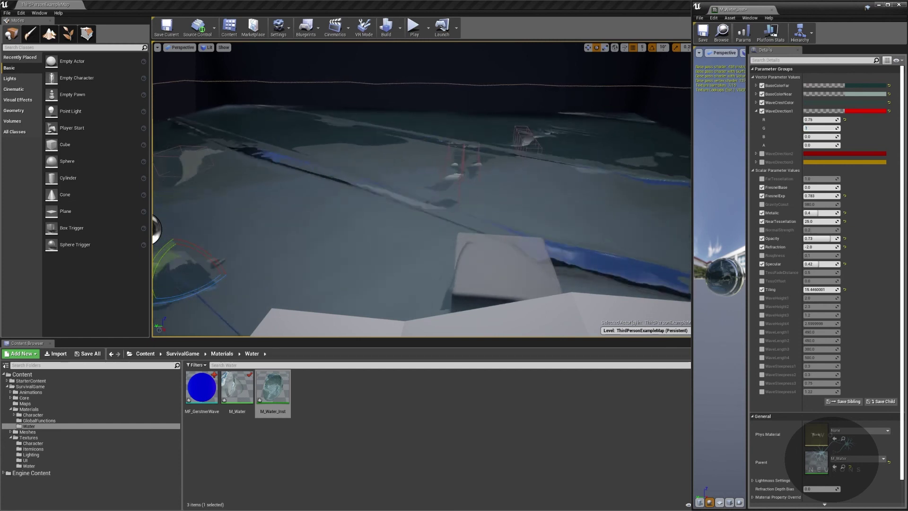
key(Return)
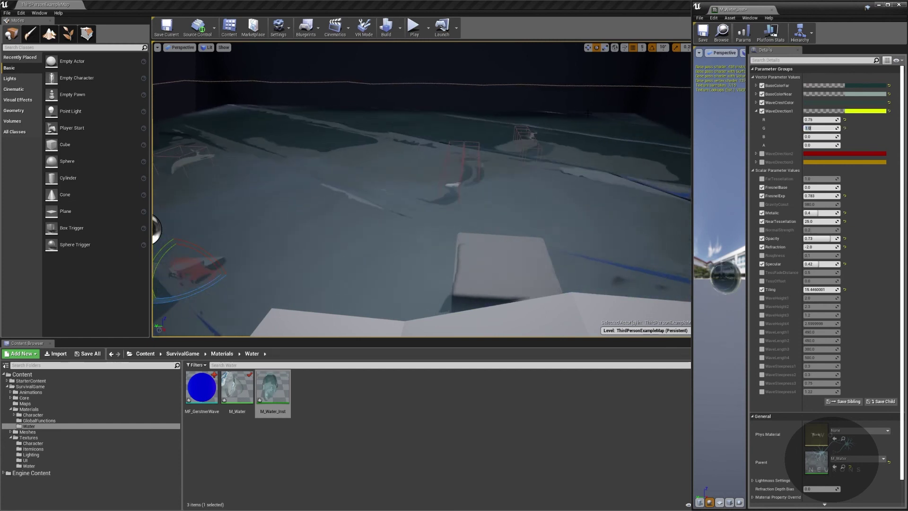
right_drag(483, 221, 475, 200)
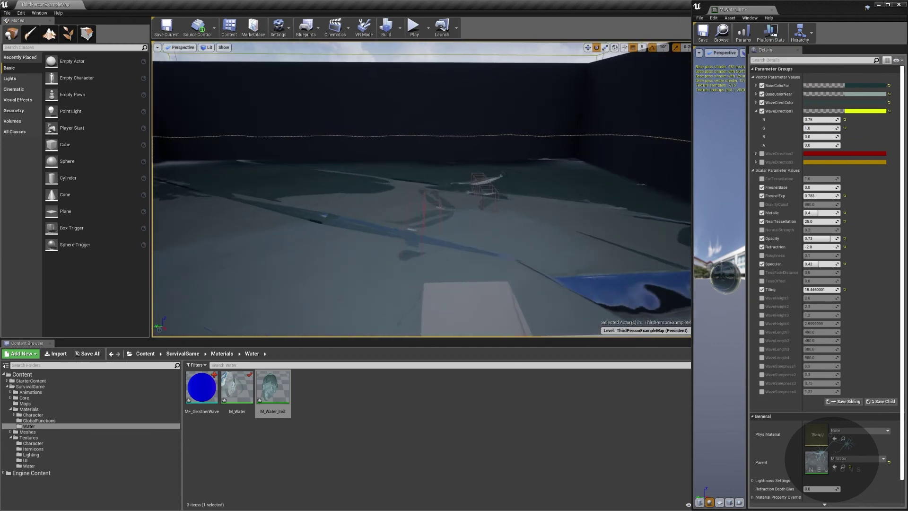
Set WaveDirection1's B to -1 in the water material instance and view the changed waves on the plane.
click(827, 136)
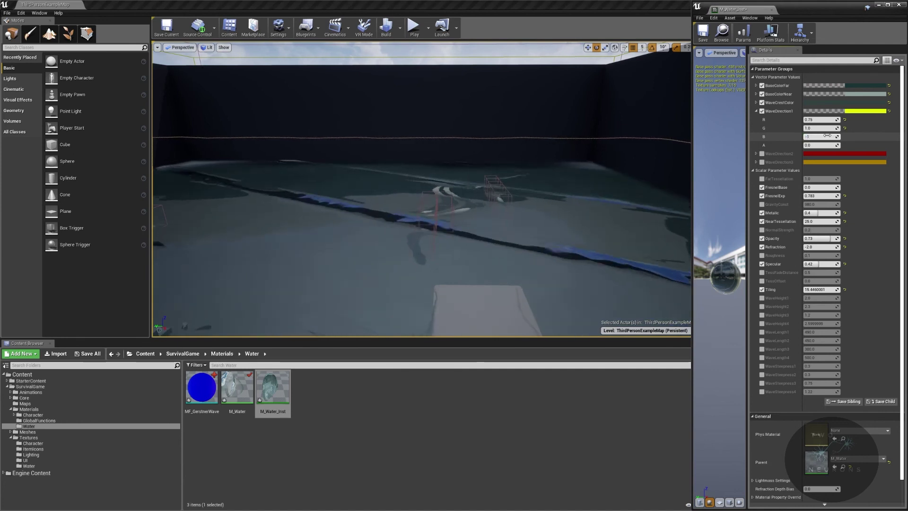
key(Return)
right_drag(472, 203, 468, 226)
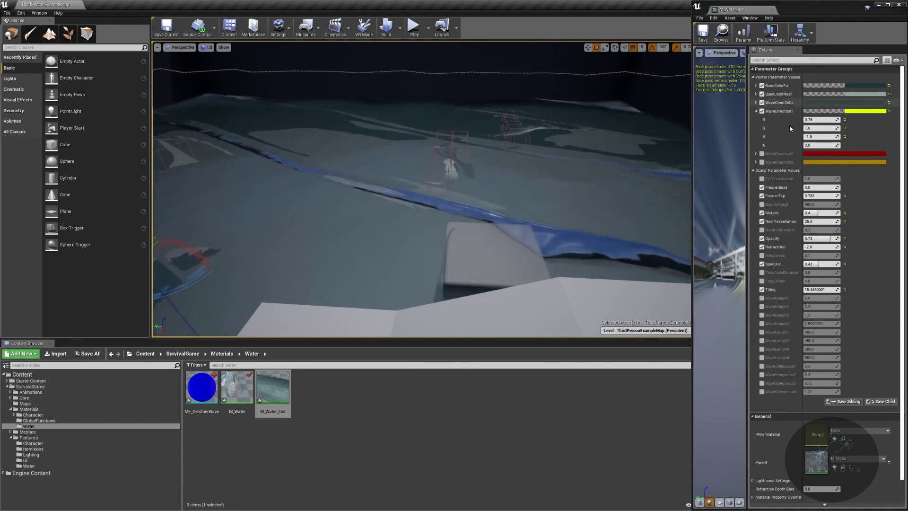
Enable the overrides for WaveHeight1, WaveLength1 and WaveSteepness1 in M_Water_Inst, and set WaveHeight1 to 2.3.
click(762, 297)
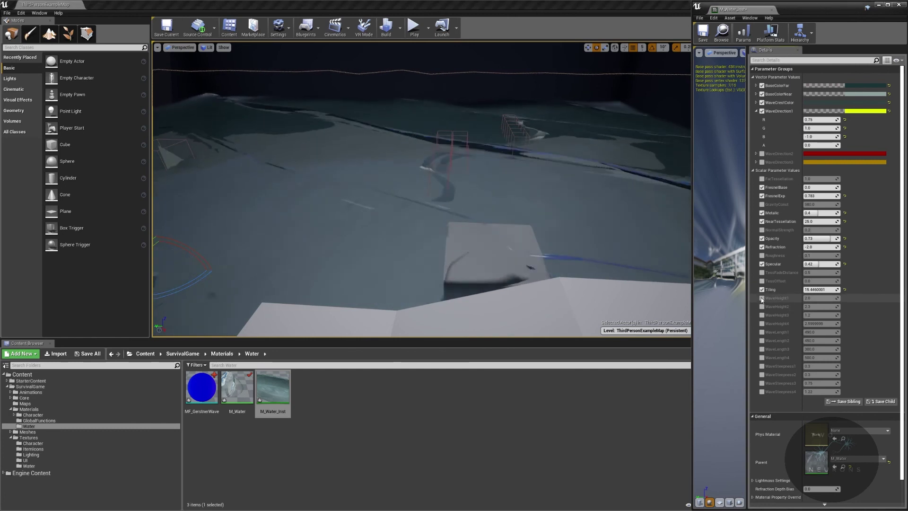
click(761, 332)
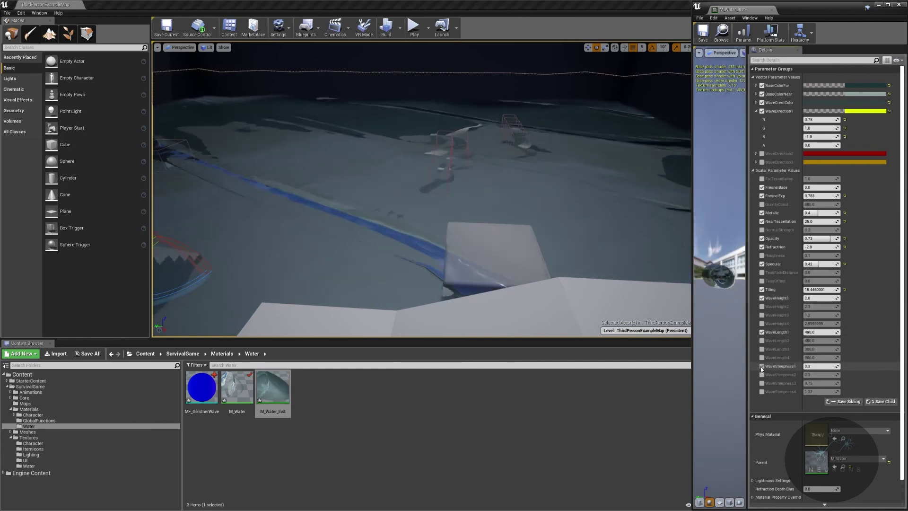
click(762, 367)
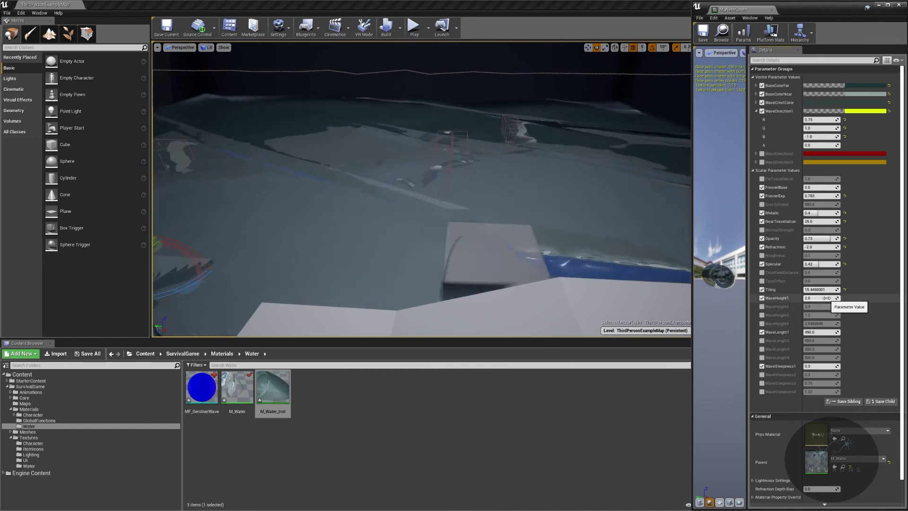
text(2.3)
key(Return)
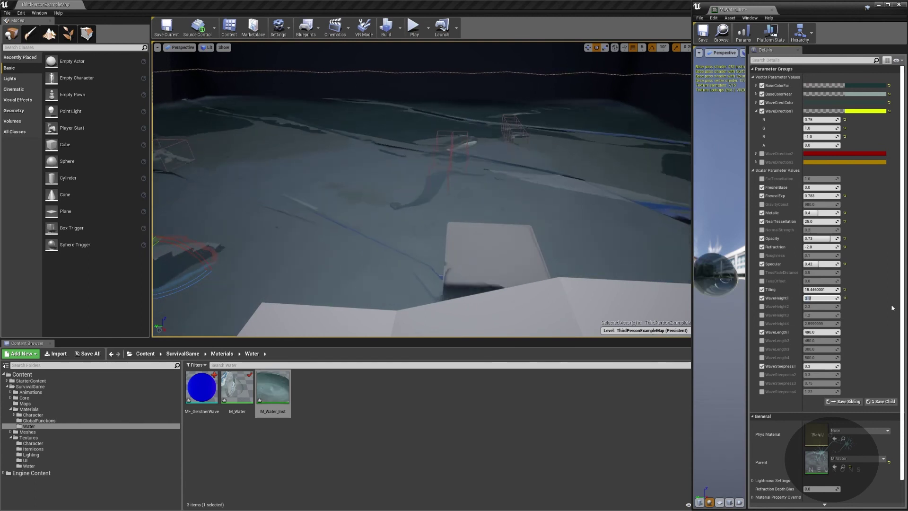
Set WaveLength1 to 600 and WaveSteepness1 to 0.2 in the water material instance.
click(826, 331)
text(600)
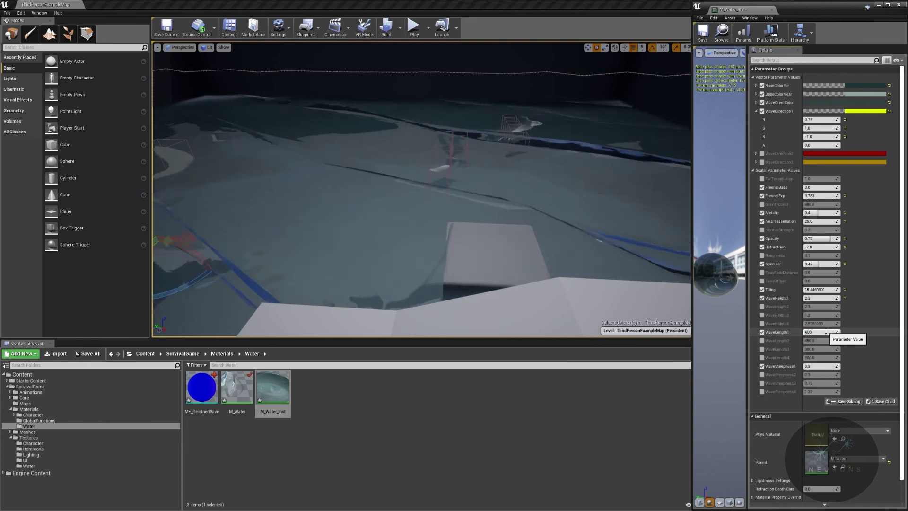
key(Return)
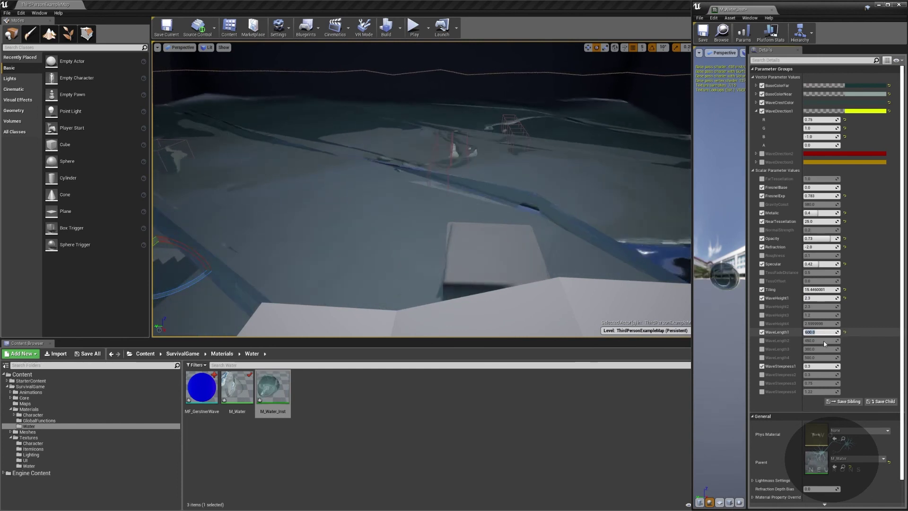
click(823, 366)
text(.)
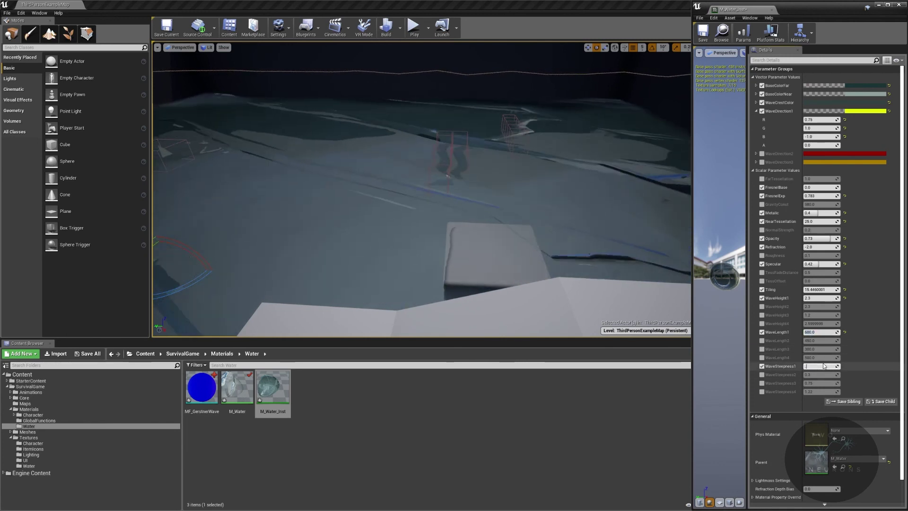
text(2)
key(Return)
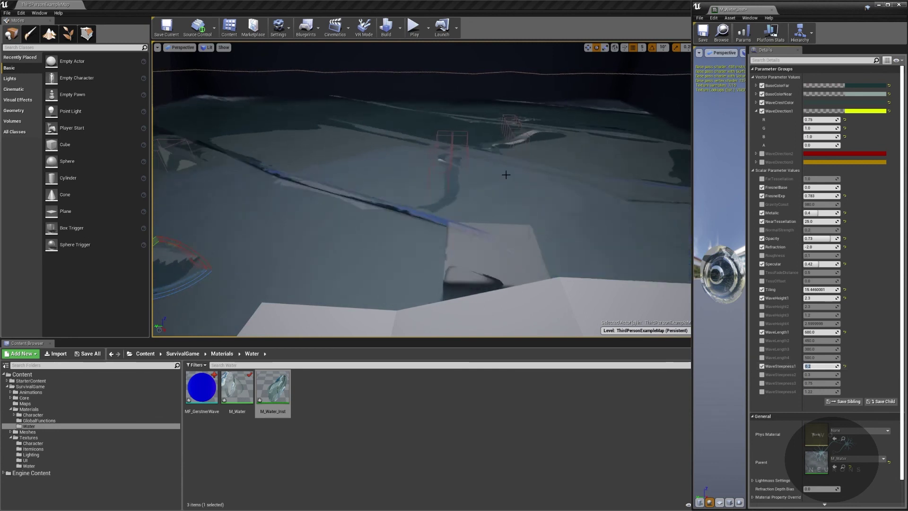
click(756, 153)
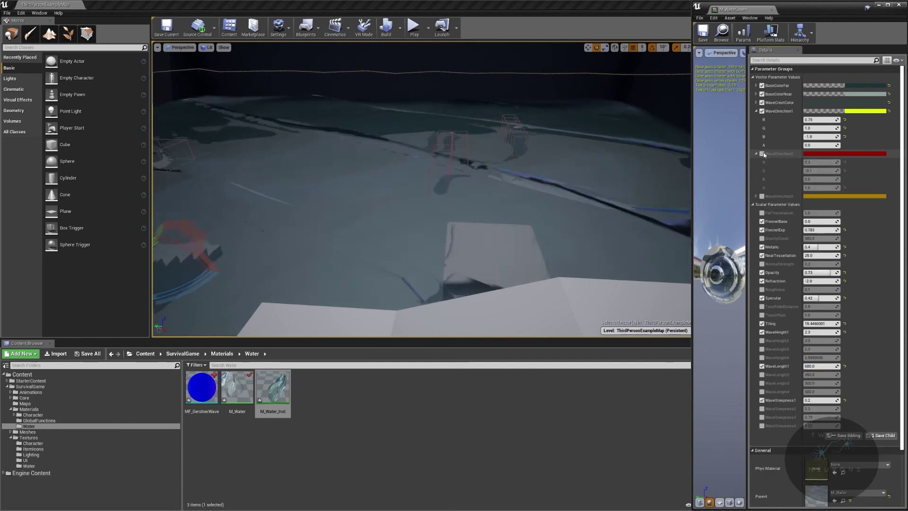
click(762, 154)
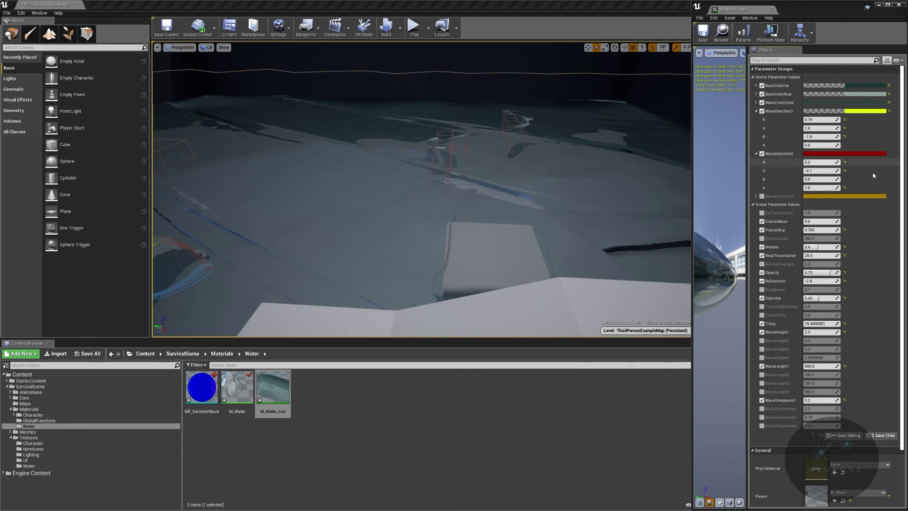
click(761, 154)
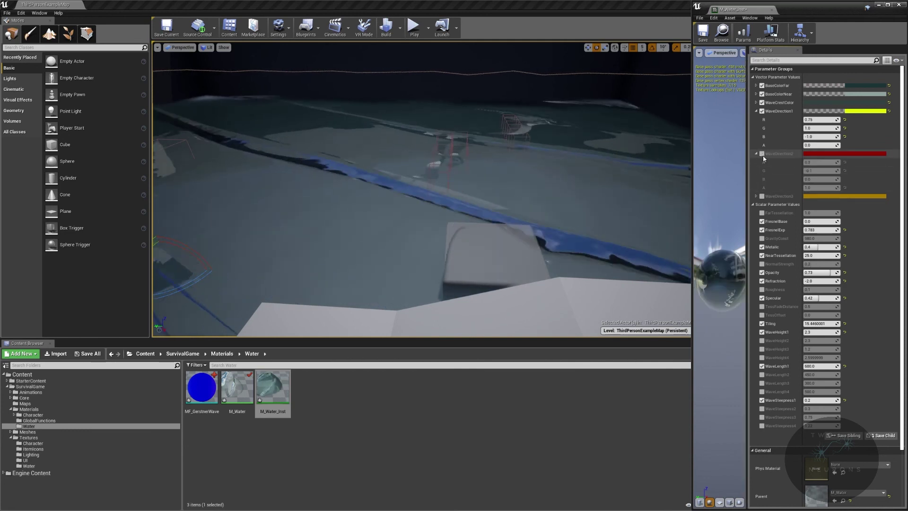
Collapse the WaveDirection1 components, then override WaveHeight2 in the water material instance with 1.5.
click(756, 111)
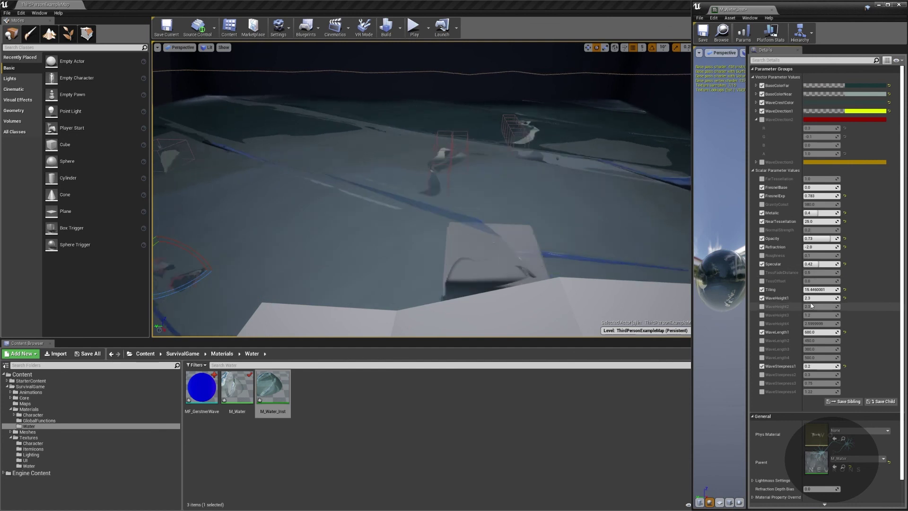
click(762, 307)
click(822, 306)
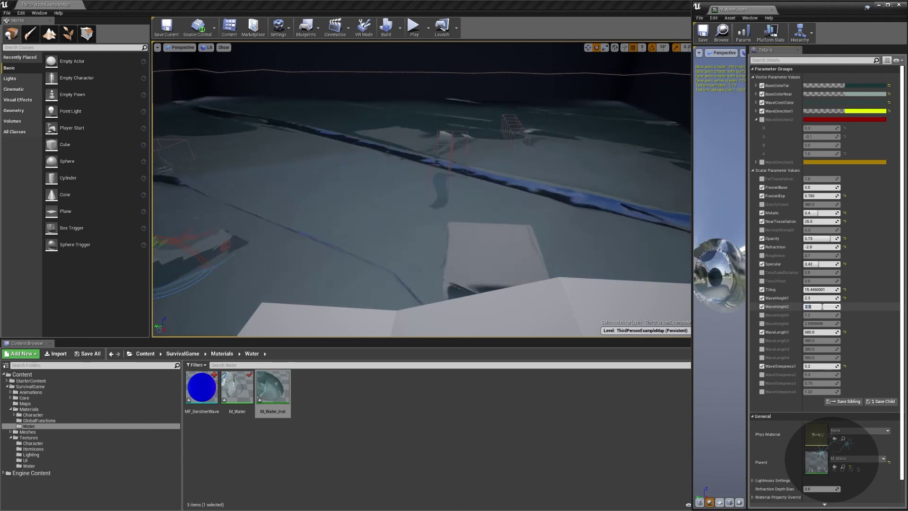
text(3)
click(822, 306)
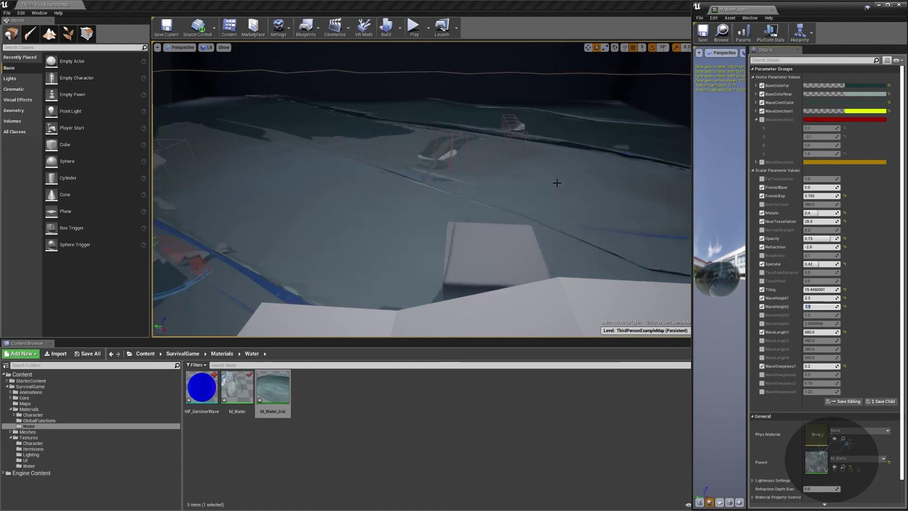
Override WaveLength2 with 1240 and WaveSteepness2 with 0.5 in the water material instance.
click(762, 341)
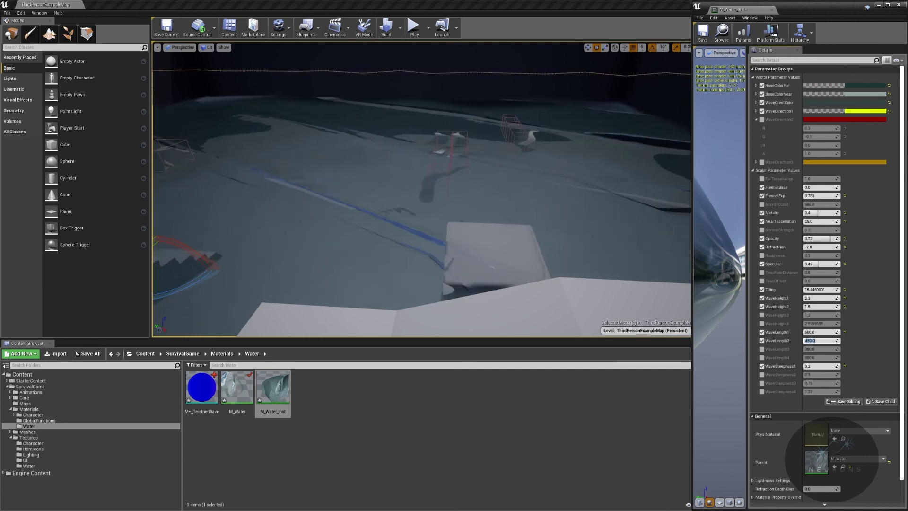
text(0)
key(Return)
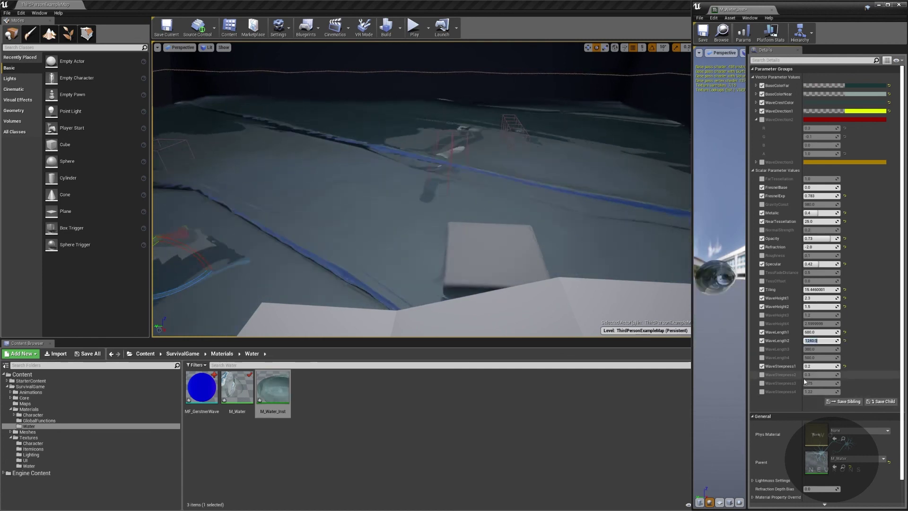
click(762, 375)
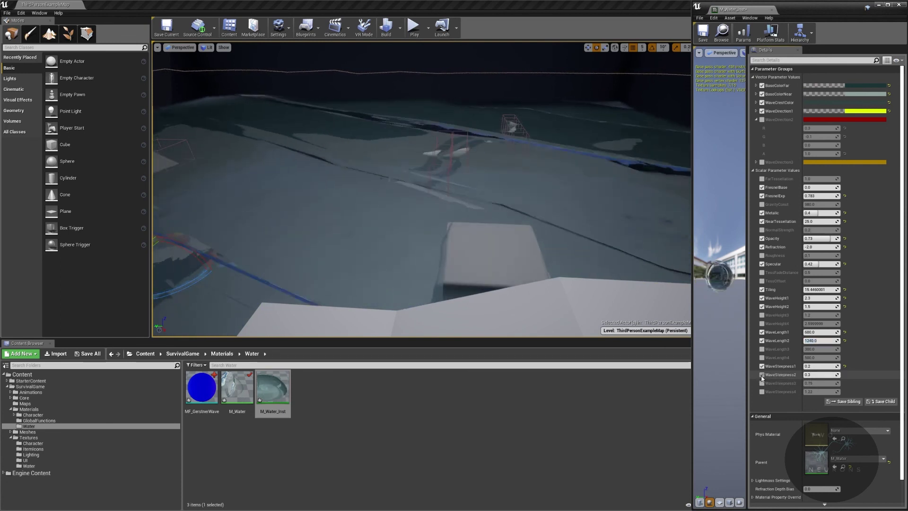
click(821, 377)
text(0.5)
key(Return)
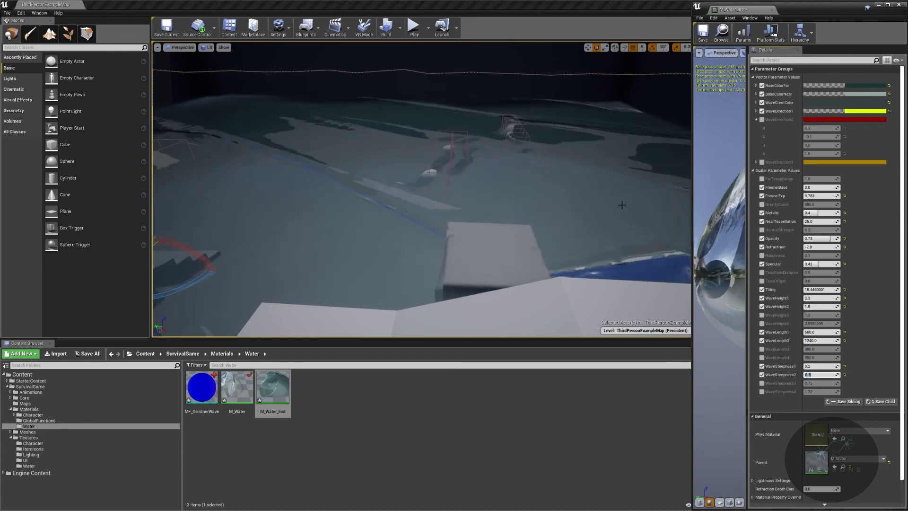
click(756, 120)
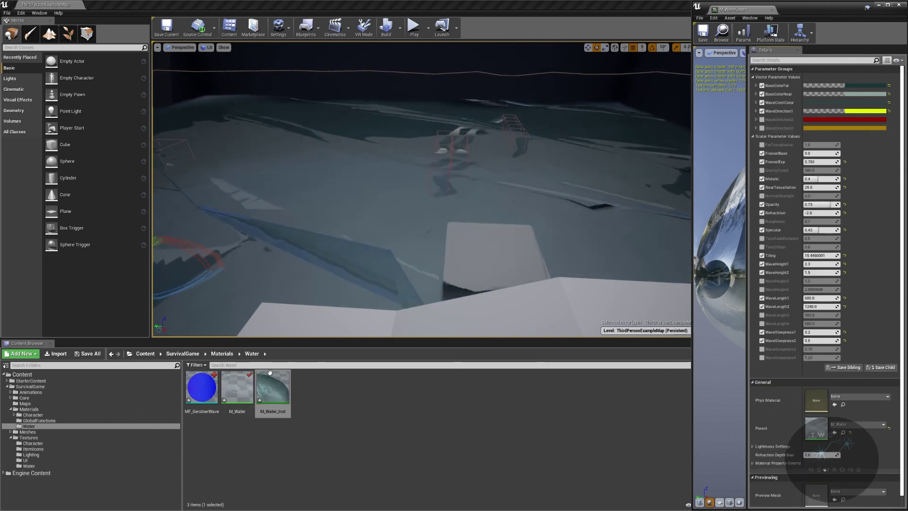
In M_Water, rename the duplicate WaveDirection3 parameter feeding the fourth MF_GerstnerWave to WaveDirection4, then save and close the material.
double_click(237, 387)
click(415, 307)
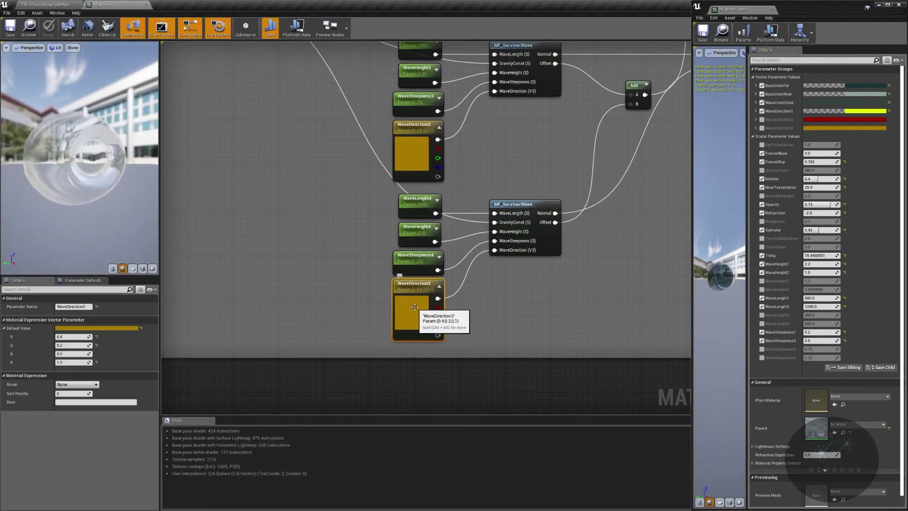
click(83, 306)
key(BackSpace)
text(4)
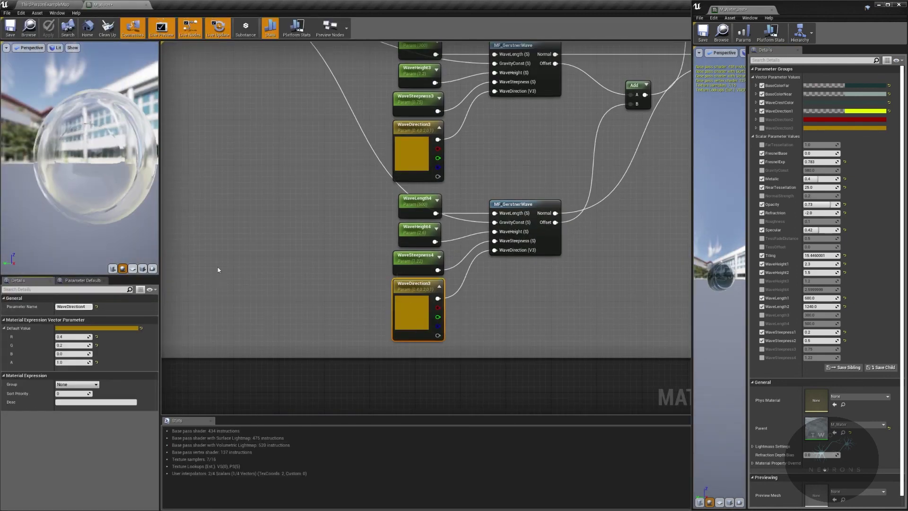
click(225, 279)
click(7, 30)
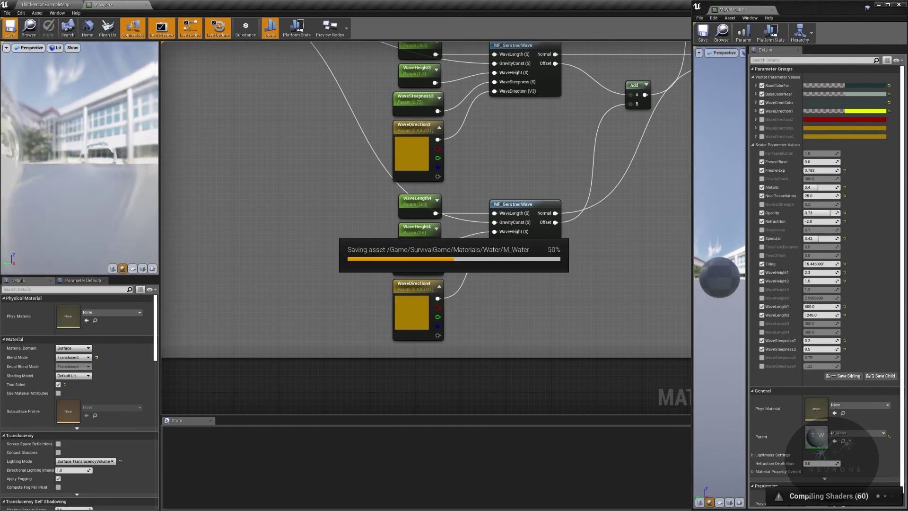
click(147, 5)
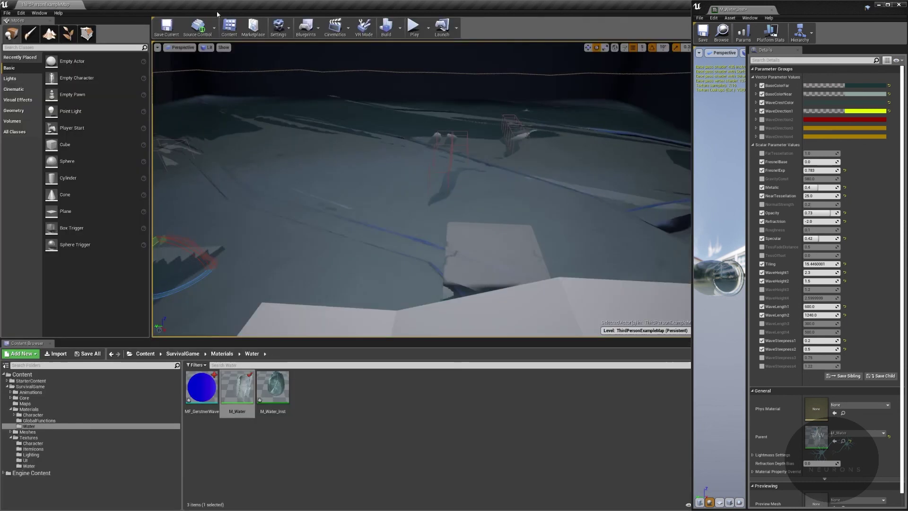
Override WaveDirection3 in the water material instance and set its R component to 0.5.
click(761, 128)
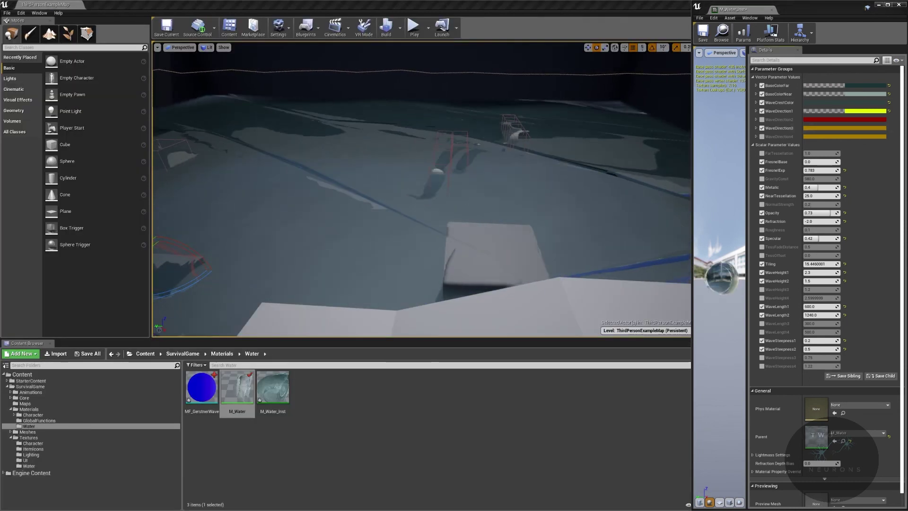
click(756, 129)
text(.5)
key(Tab)
key(Tab)
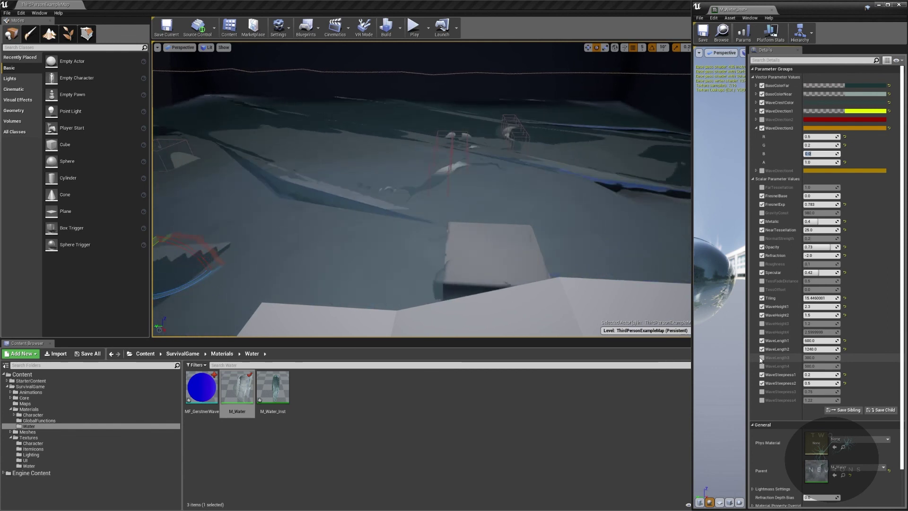
Override WaveSteepness3 in the water material instance with 0.3.
click(761, 392)
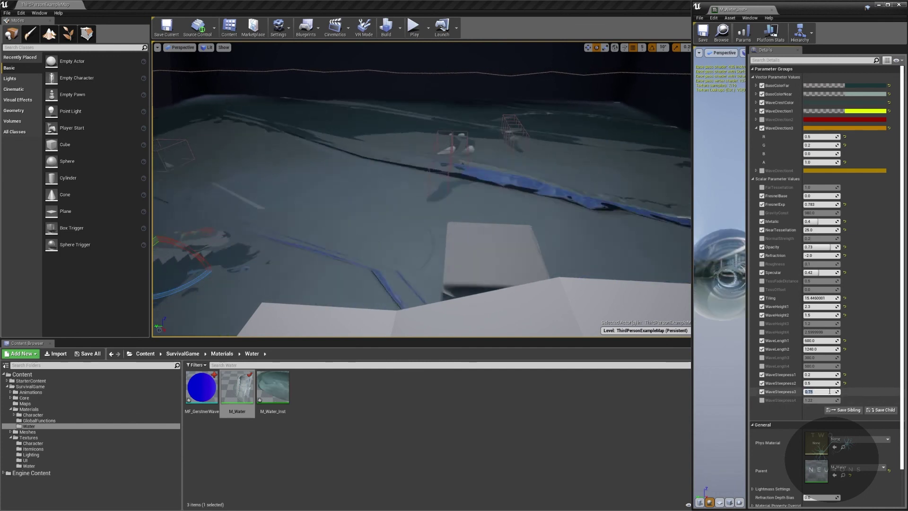
text(.)
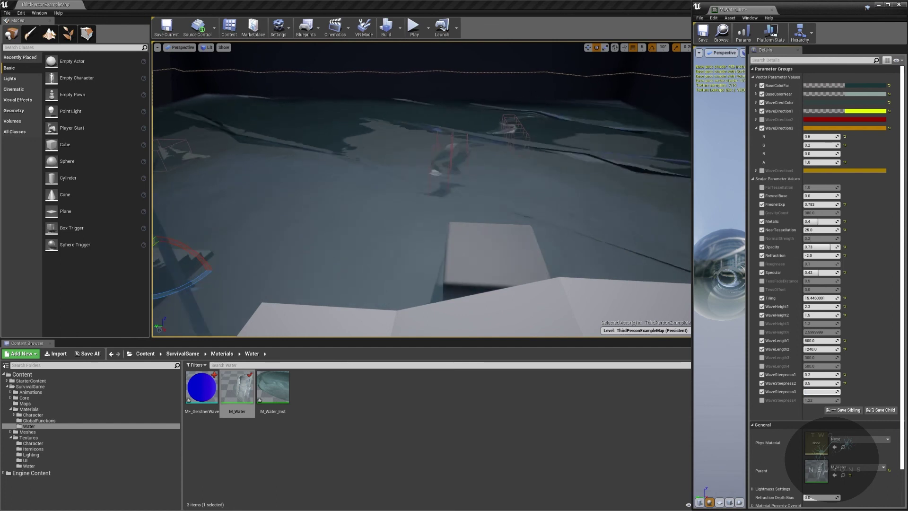
text(3)
key(Return)
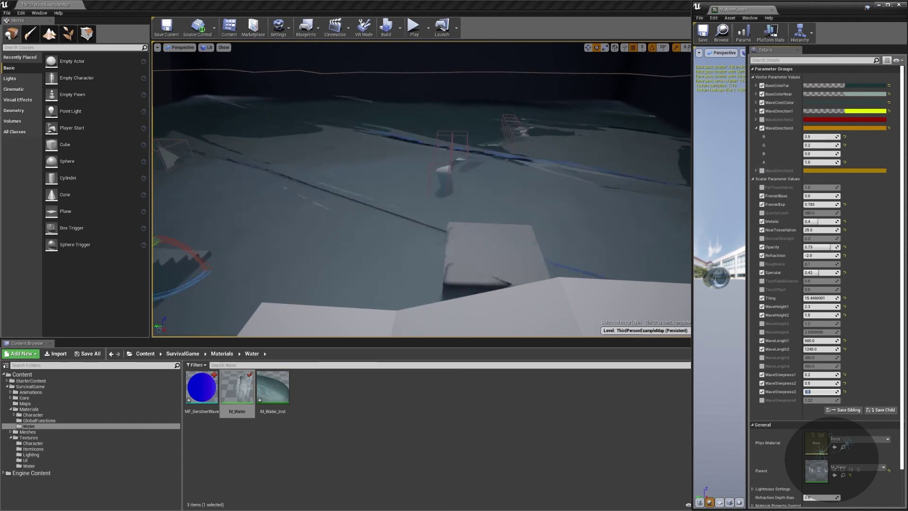
click(761, 171)
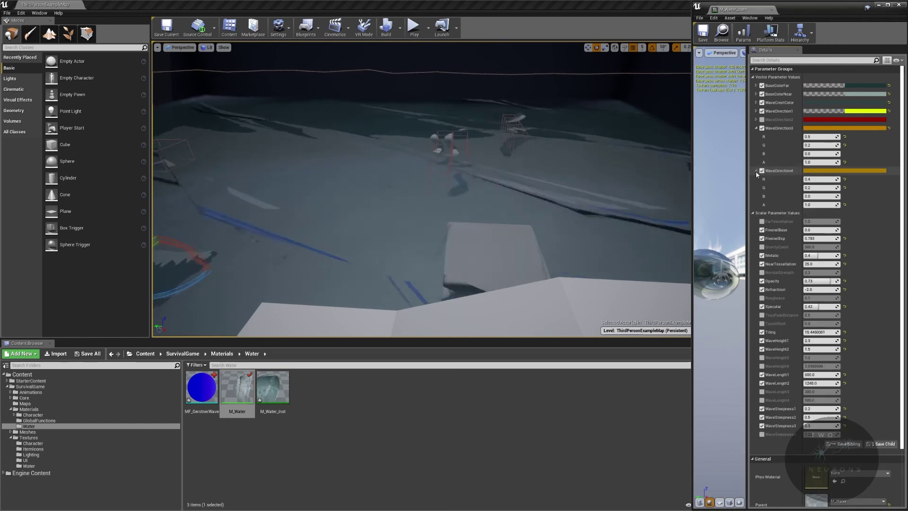
click(755, 171)
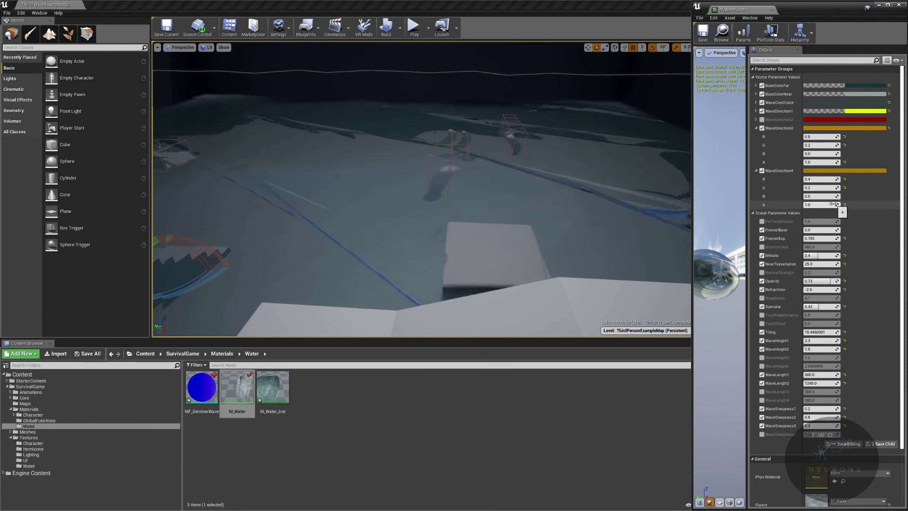
click(761, 171)
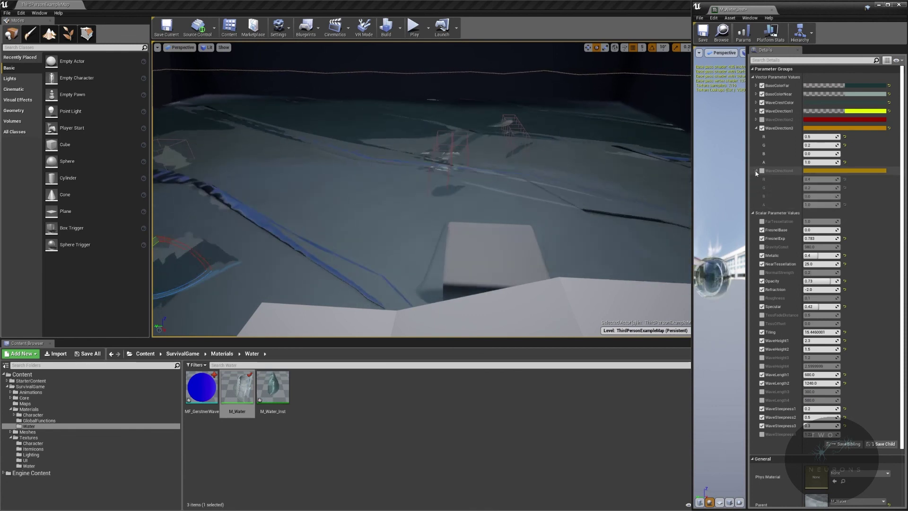
click(755, 170)
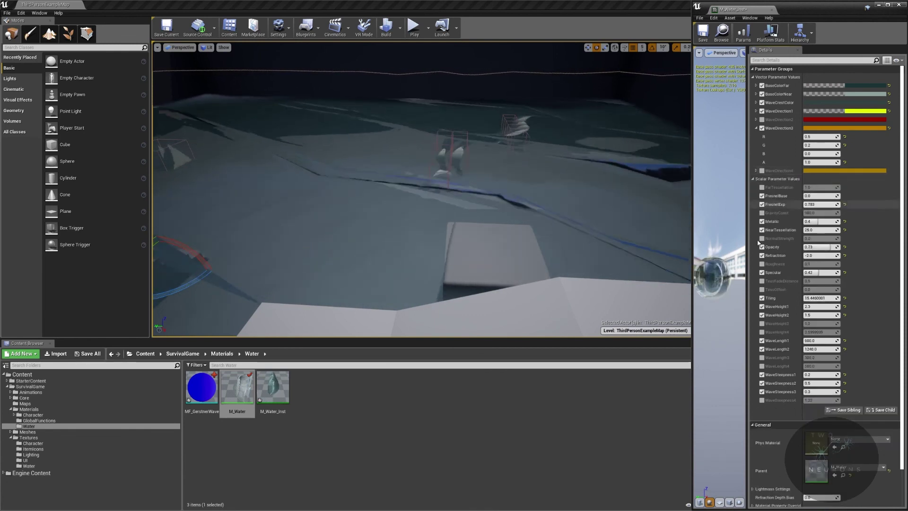
Override WaveHeight4 in the water material instance with 1.8.
click(761, 333)
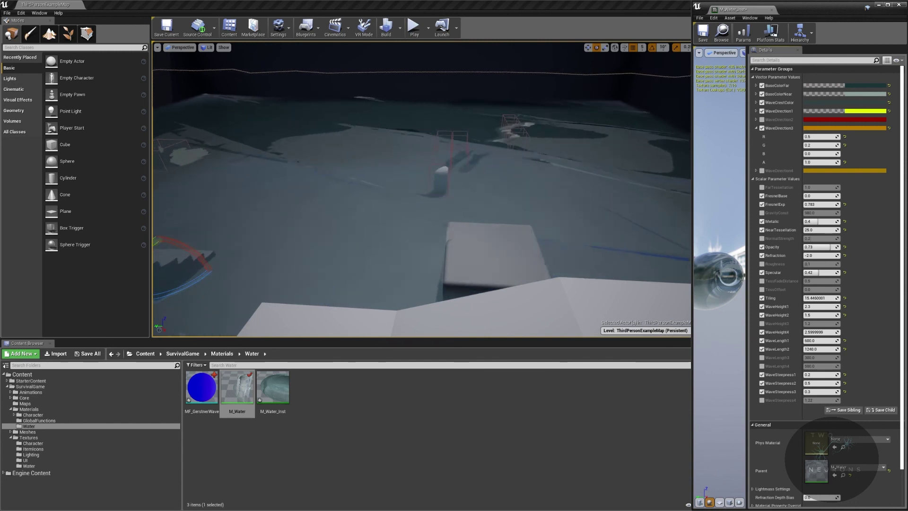
click(814, 332)
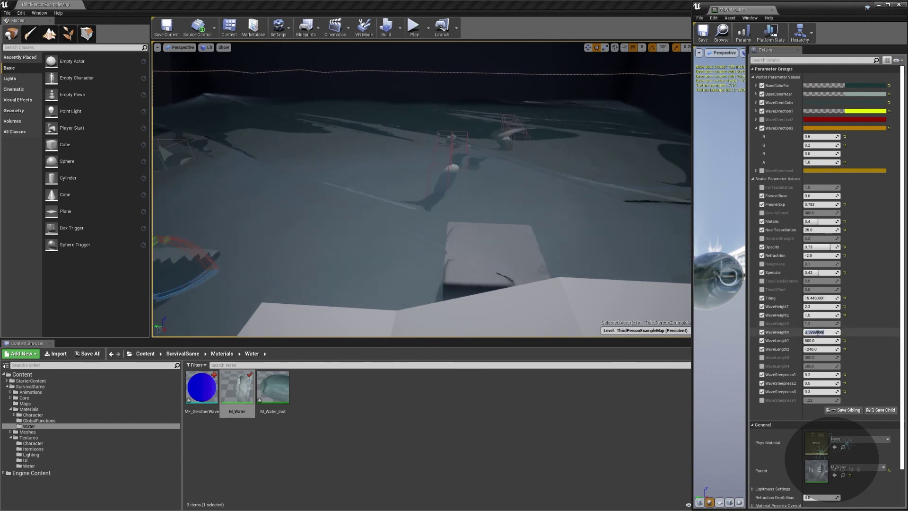
text(1.8)
key(Return)
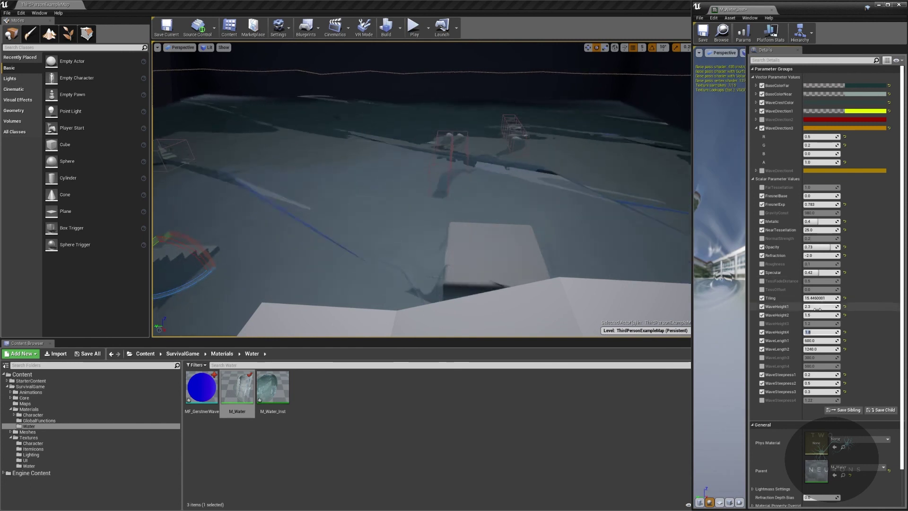
Override WaveLength4 with 2500 and WaveSteepness4 with 0.5 in the water material instance.
click(761, 367)
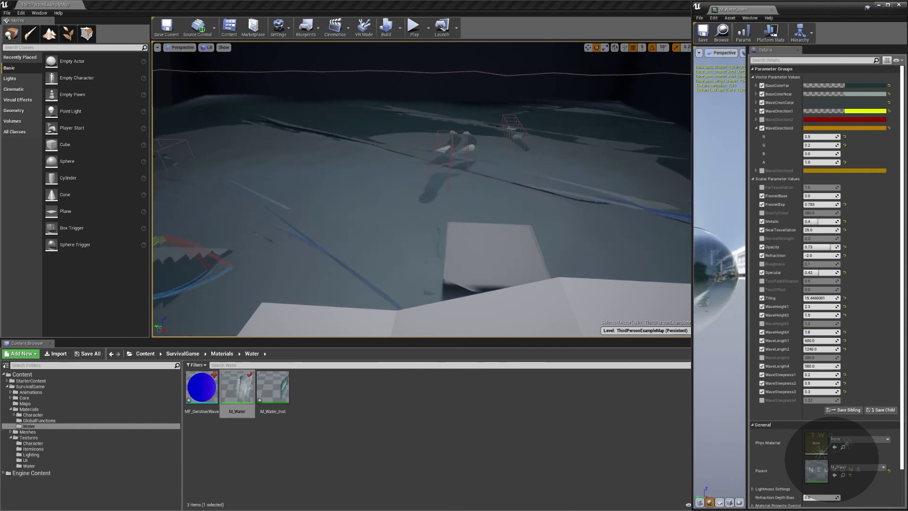
text(25)
key(Return)
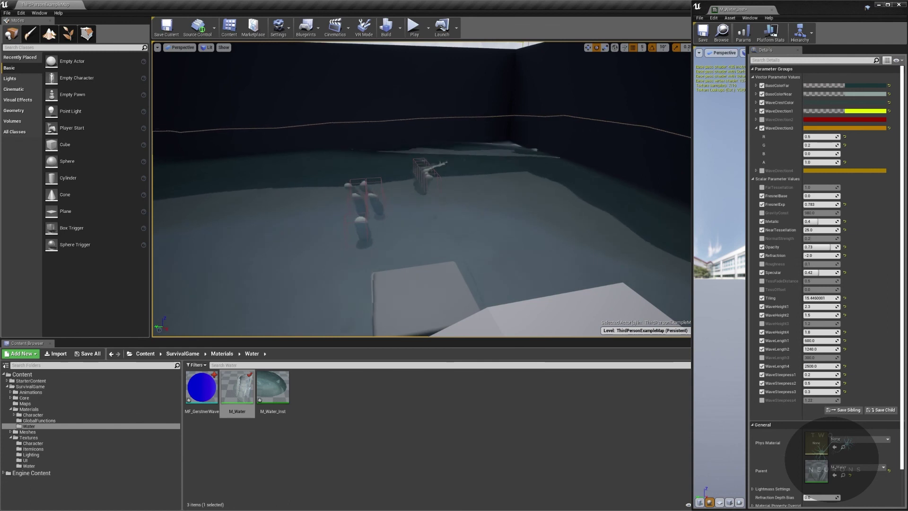
click(762, 400)
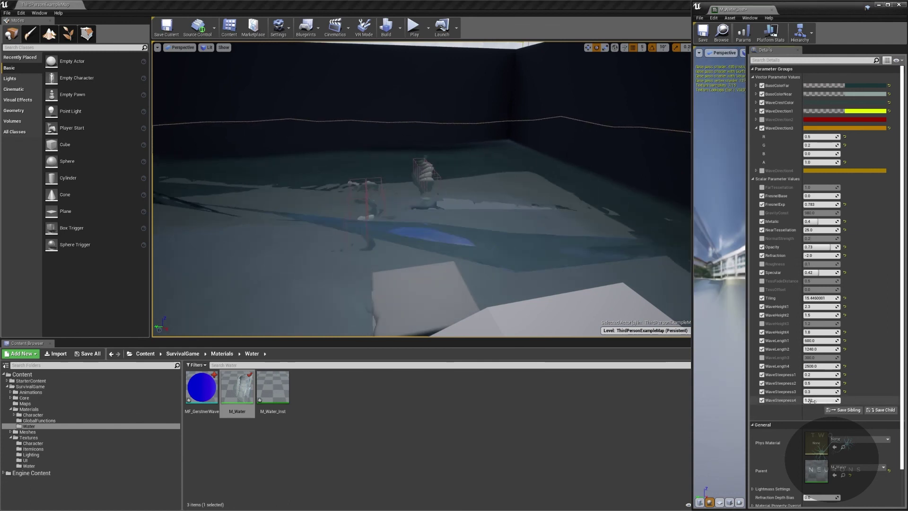
text(.5)
key(Return)
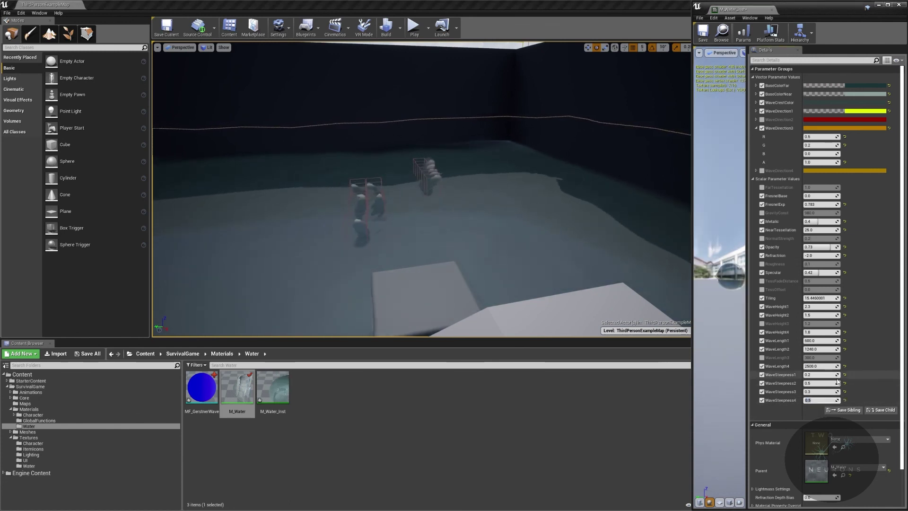
Save the M_Water_Inst material instance and close its editor.
mouse_move(565, 214)
right_down()
mouse_move(520, 231)
mouse_move(514, 214)
mouse_move(549, 214)
right_up()
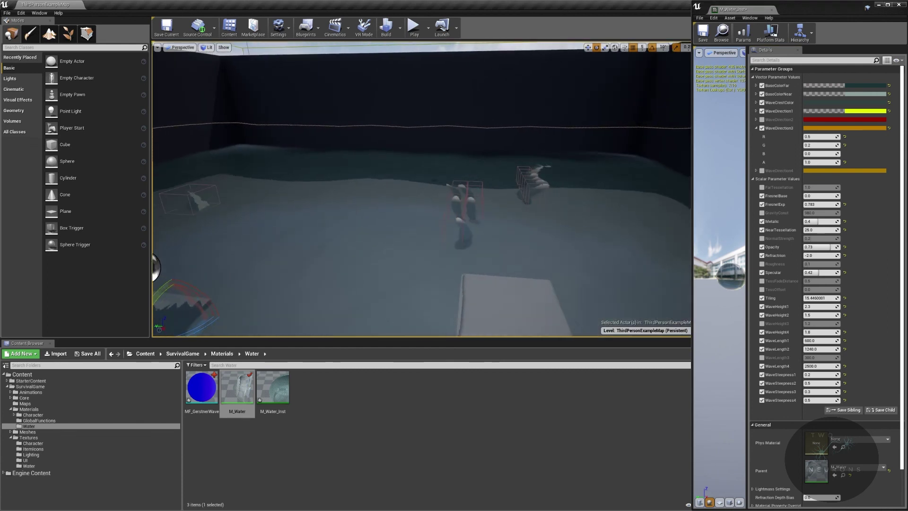
right_drag(549, 214, 624, 211)
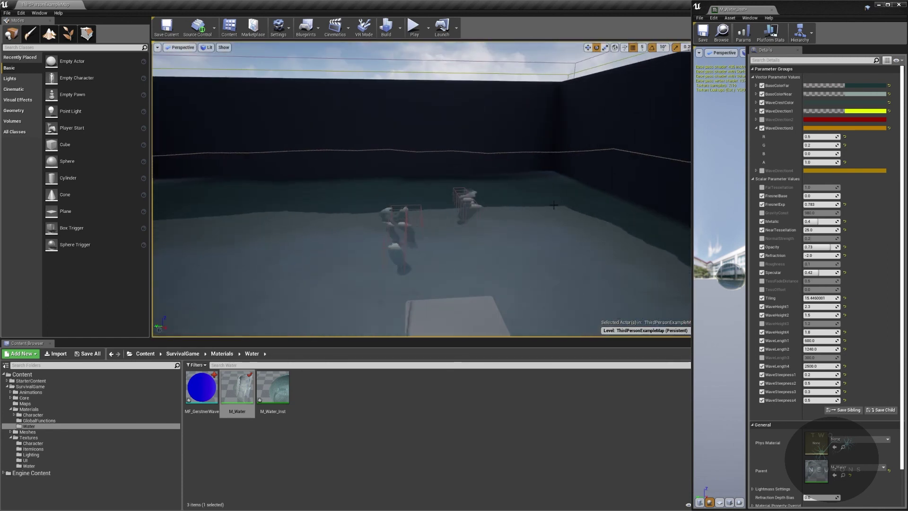
click(714, 37)
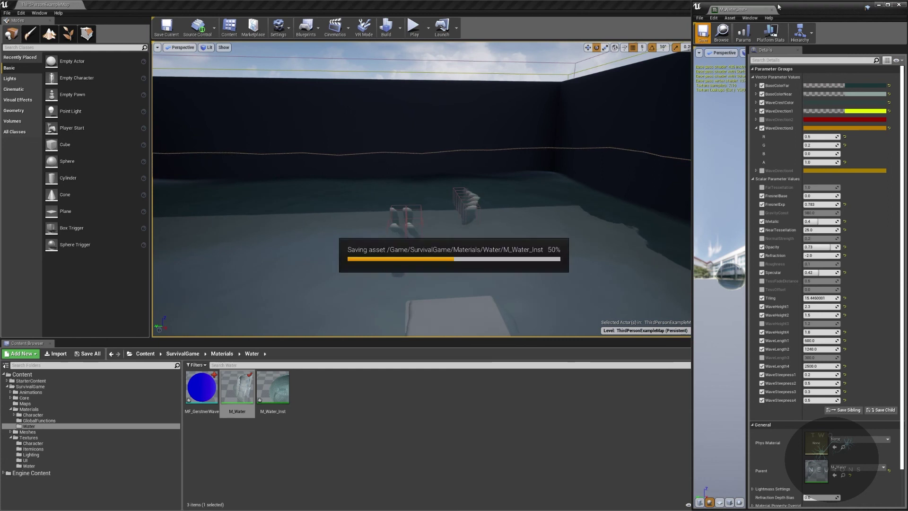
click(899, 5)
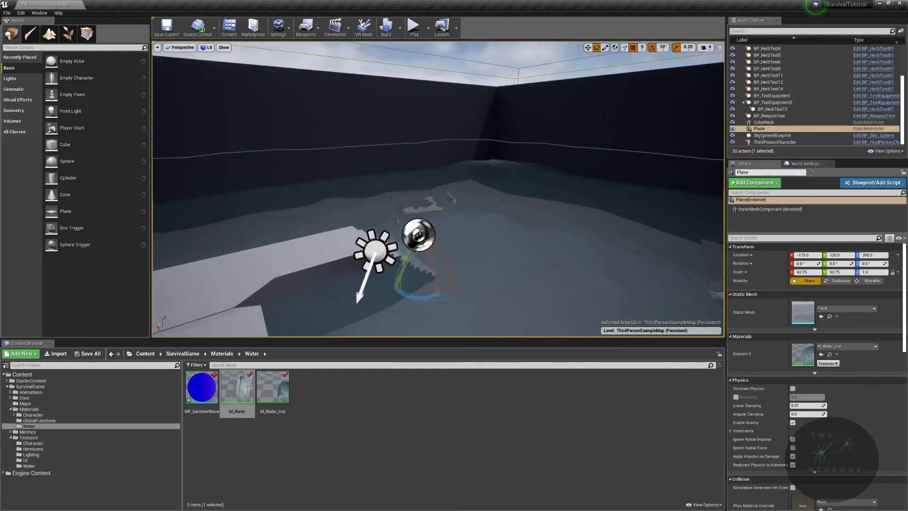
Play the level in full screen and walk around the platforms to examine the moving water from several sides.
right_drag(438, 189, 610, 175)
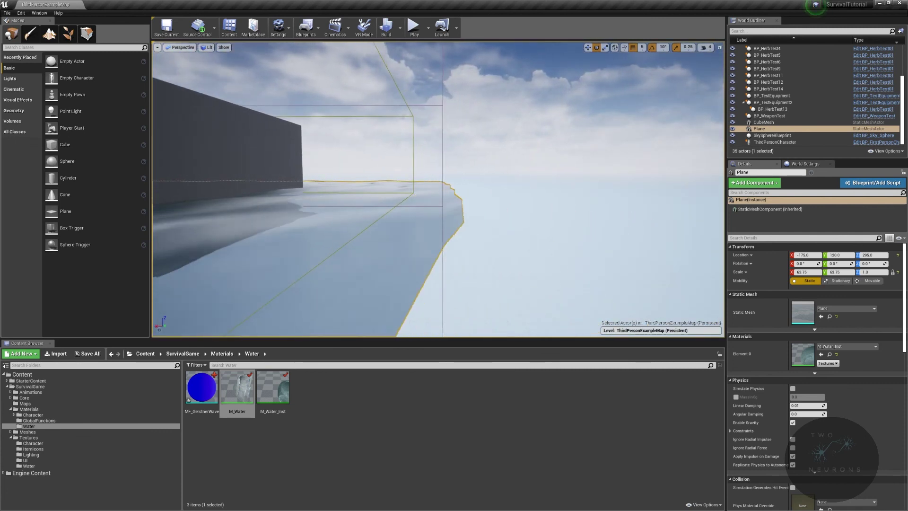
right_drag(349, 233, 449, 222)
right_drag(475, 53, 471, 44)
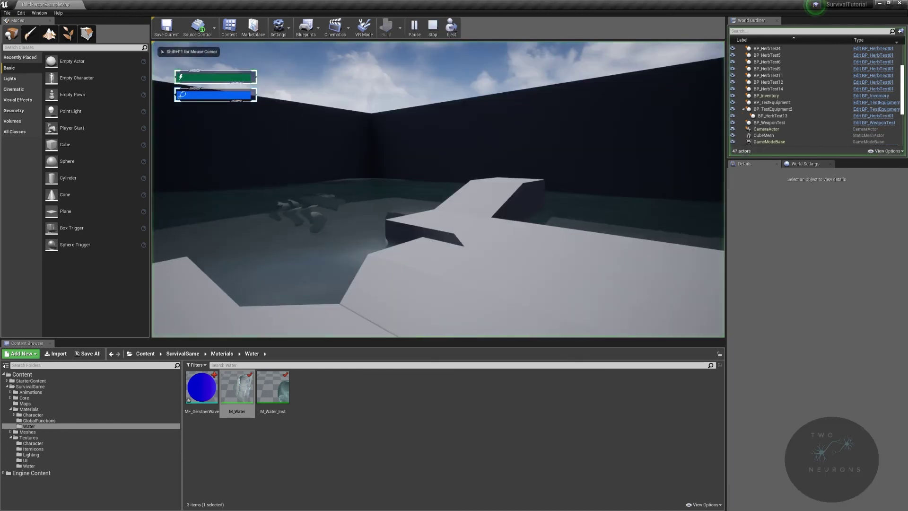
key(F11)
key(w)
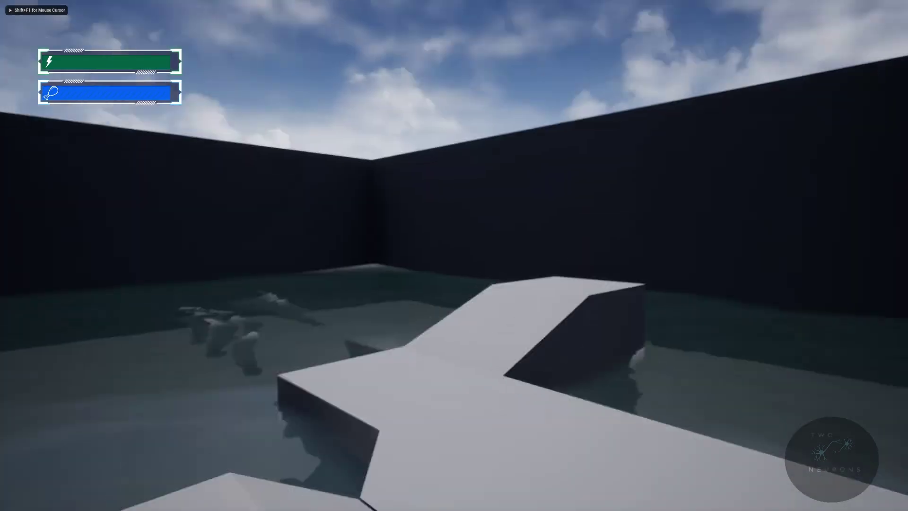
key(w)
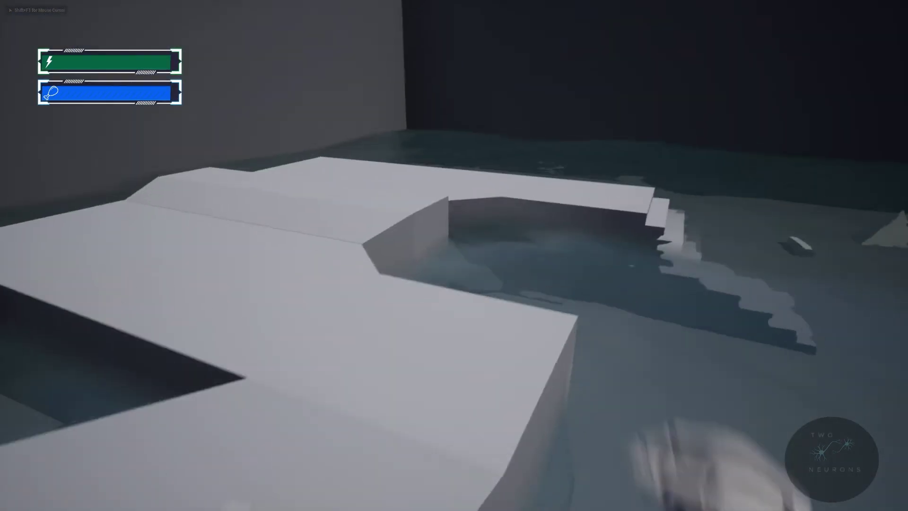
key(w)
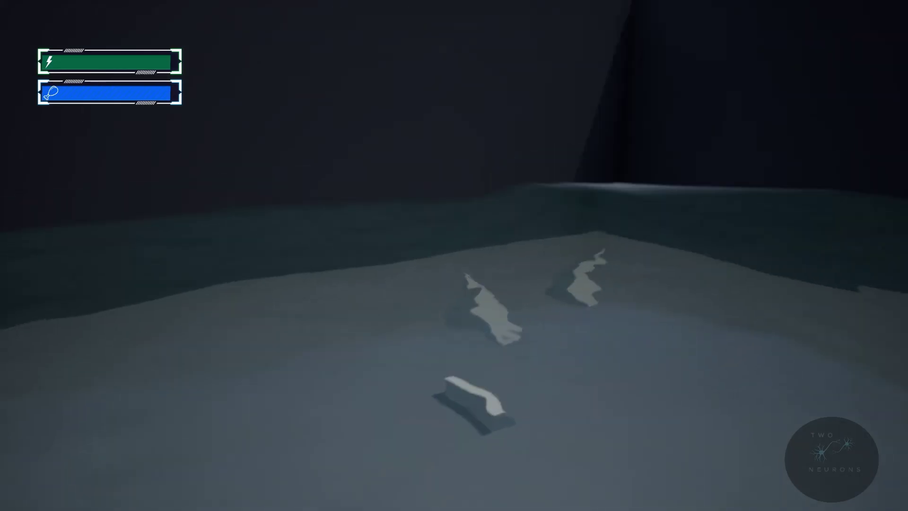
key(w)
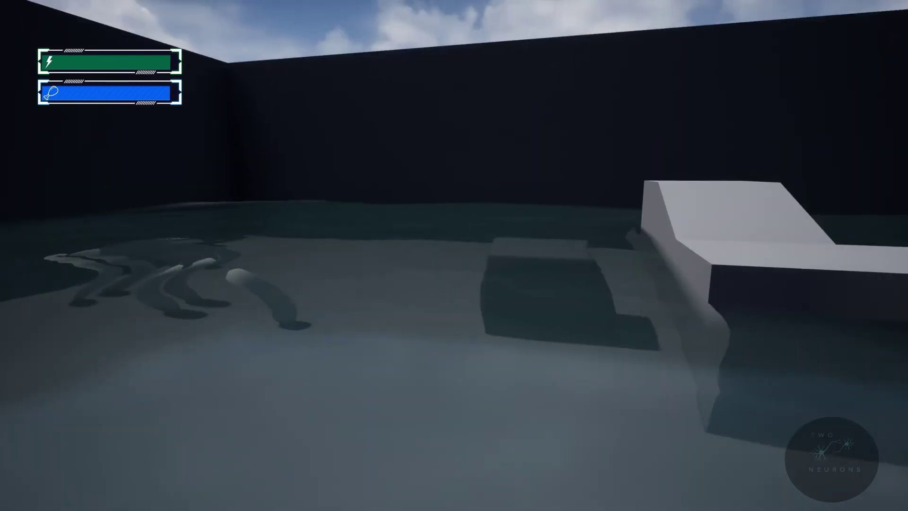
key(w)
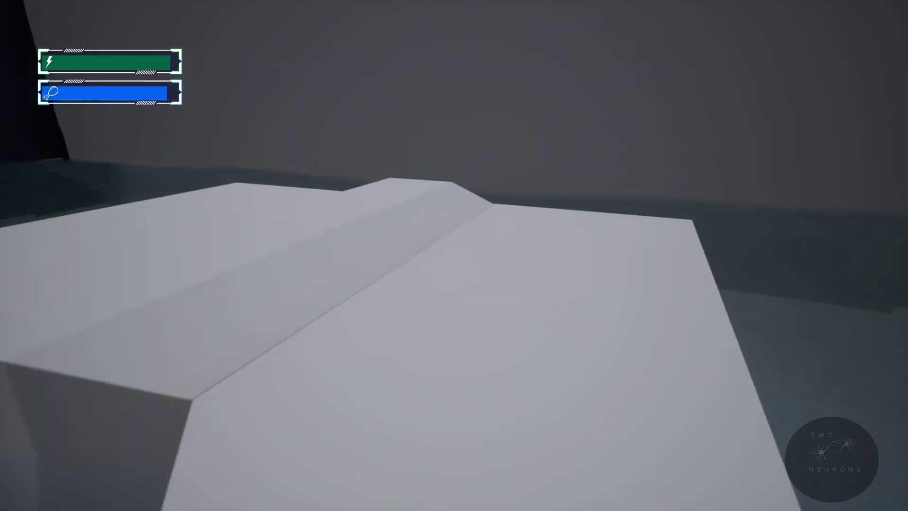
key(w)
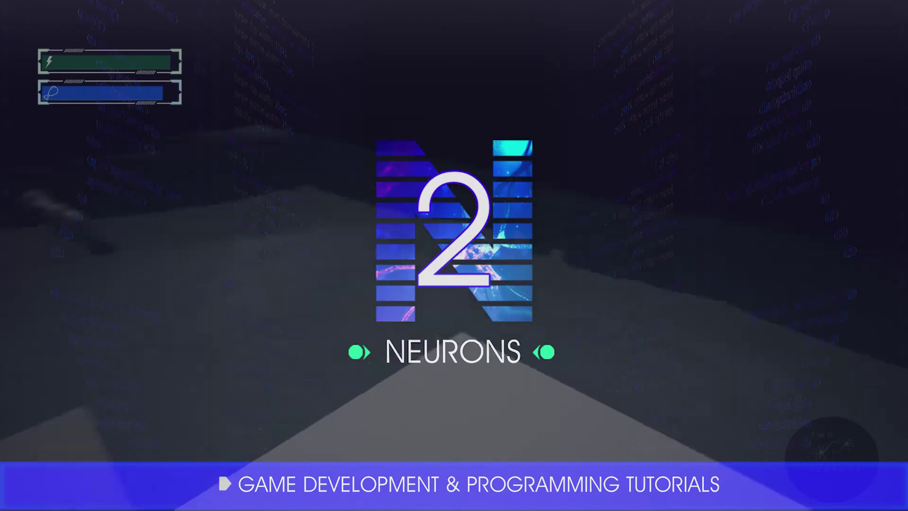
key(w)
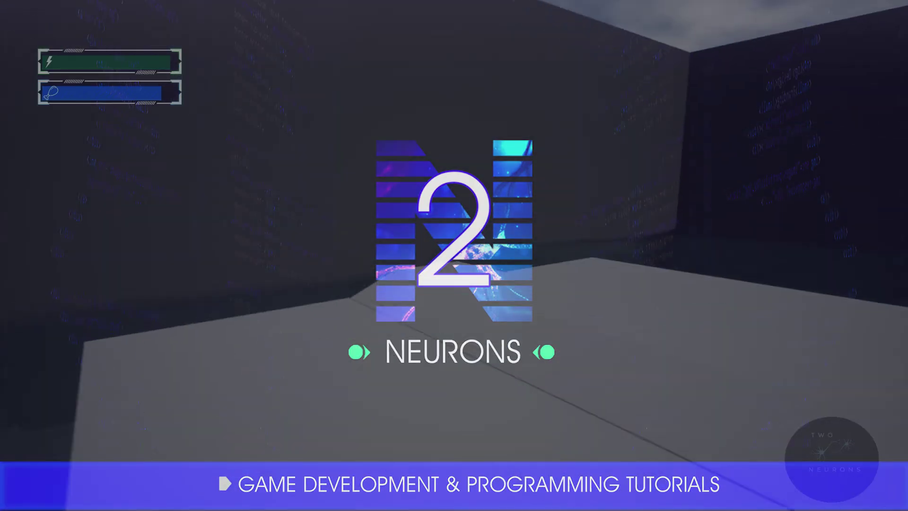